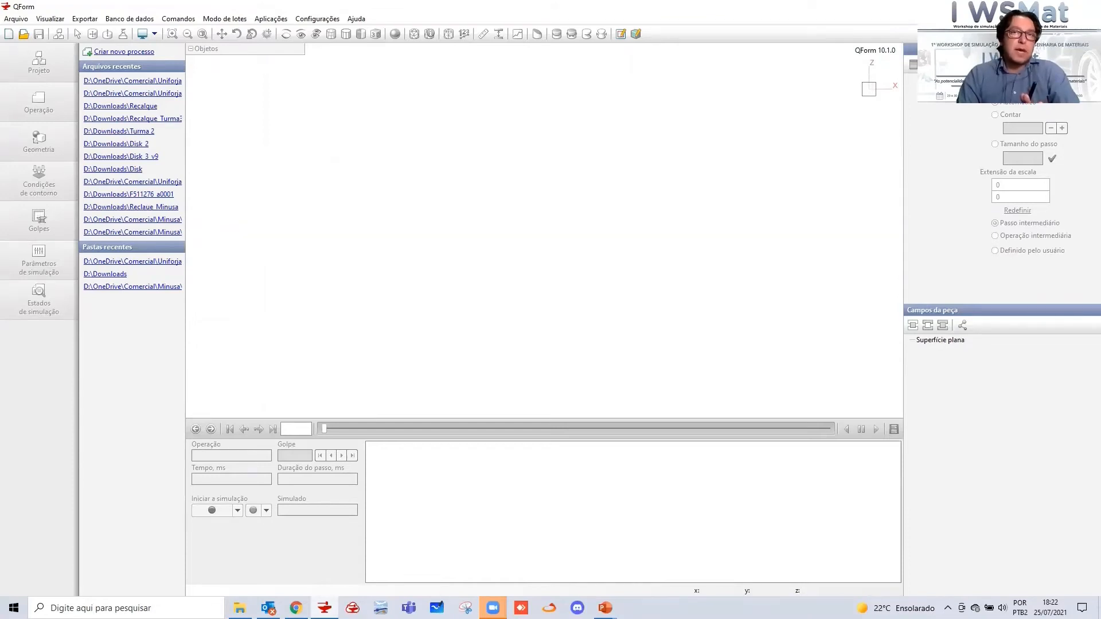
Create a new general forming process (Conformação geral) with the thermal process enabled and the problem type set to 2D axisimétrico
{"action": "key", "text": "alt+Tab"}
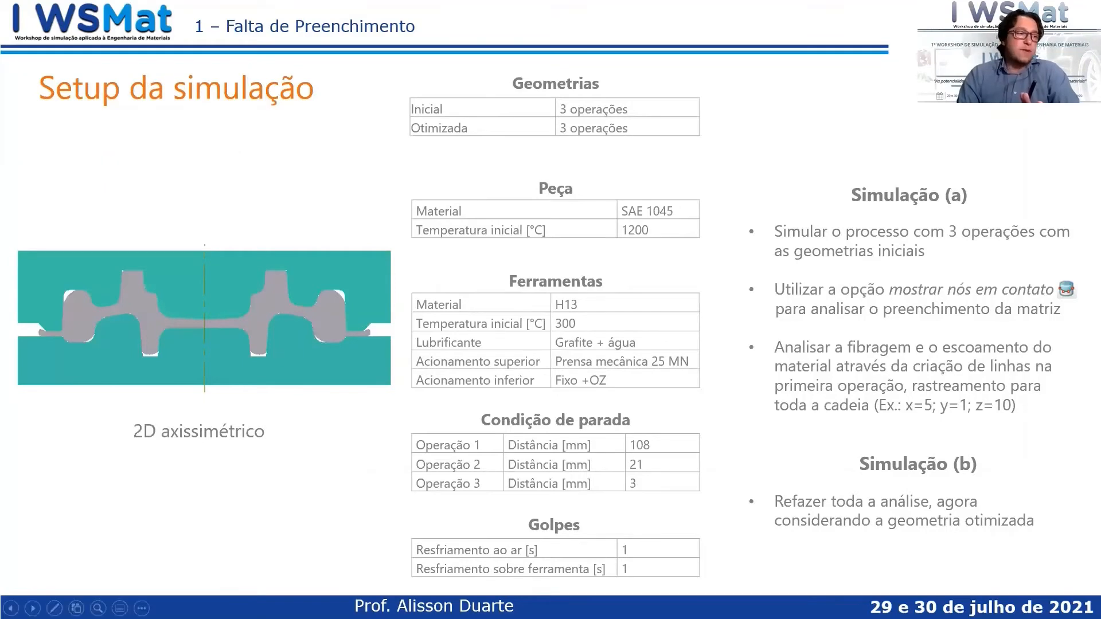
{"action": "key", "text": "alt+Tab"}
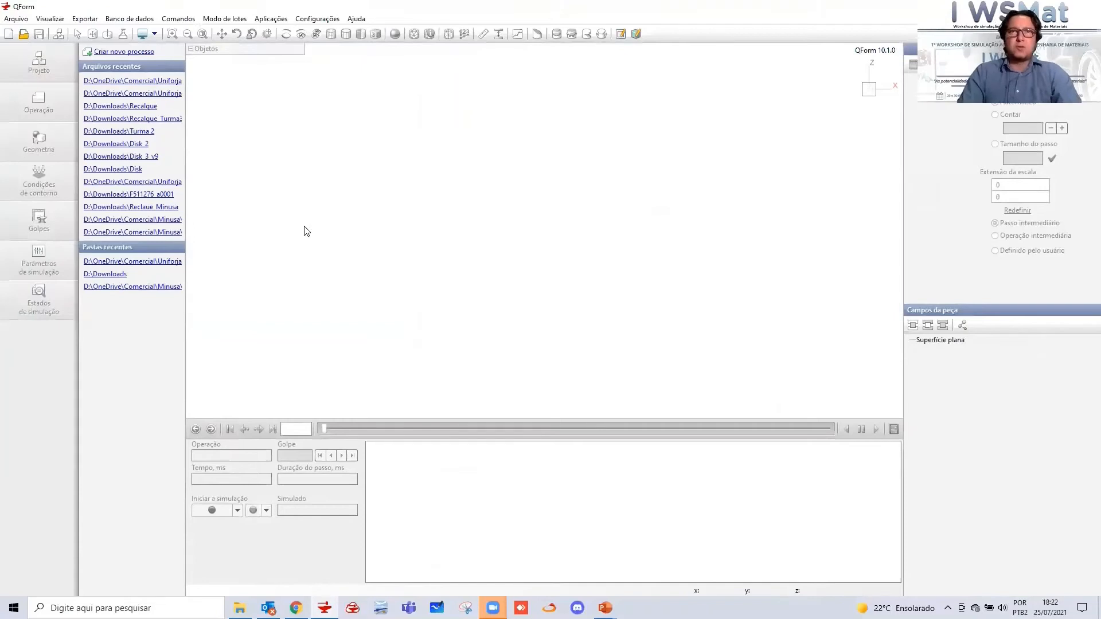
{"action": "left_click", "coordinate": [139, 56]}
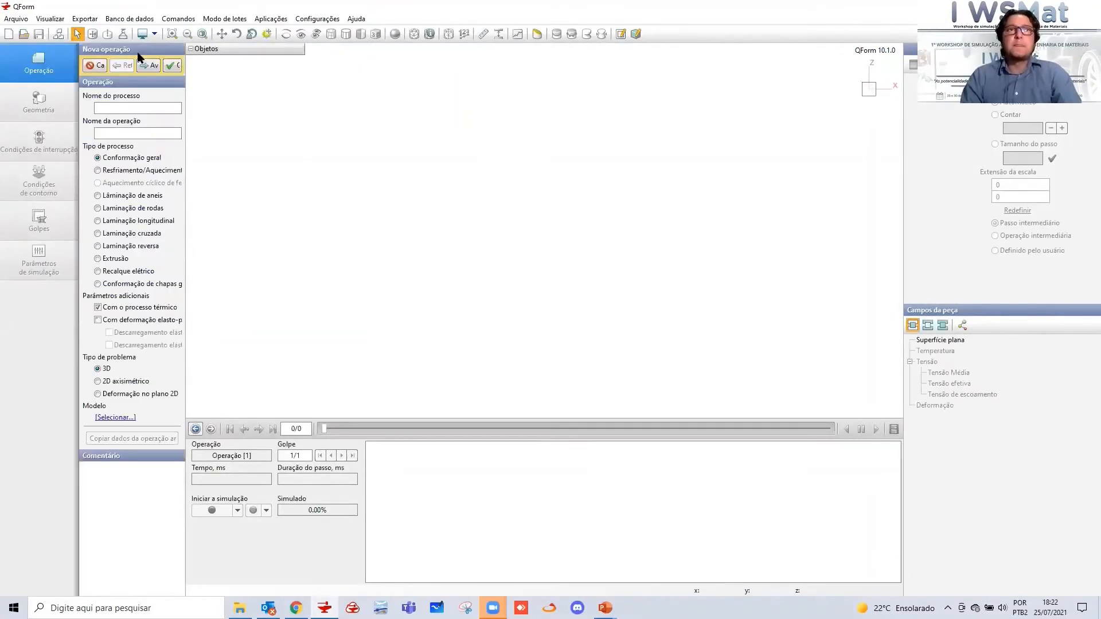
{"action": "left_click_drag", "start_coordinate": [267, 111], "coordinate": [287, 113]}
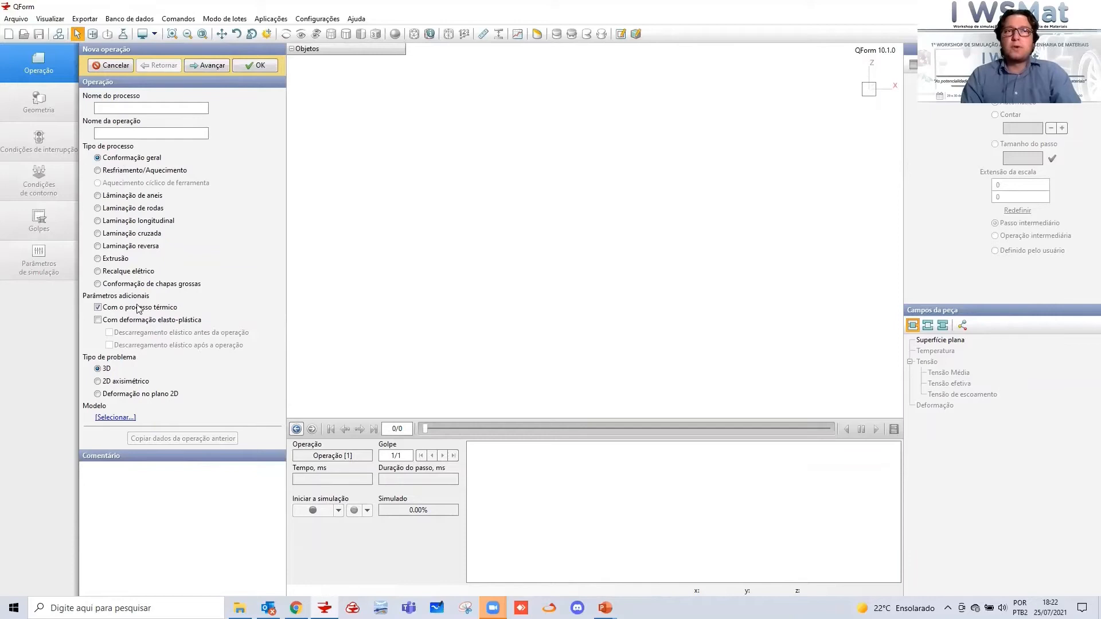
{"action": "left_click", "coordinate": [109, 382]}
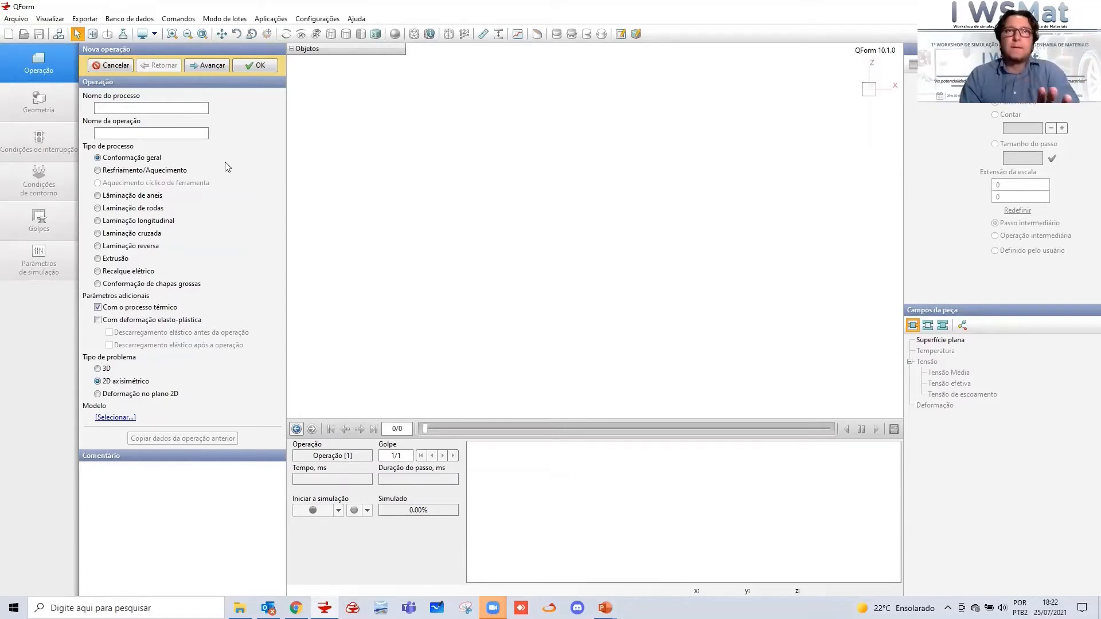
{"action": "left_click", "coordinate": [208, 65]}
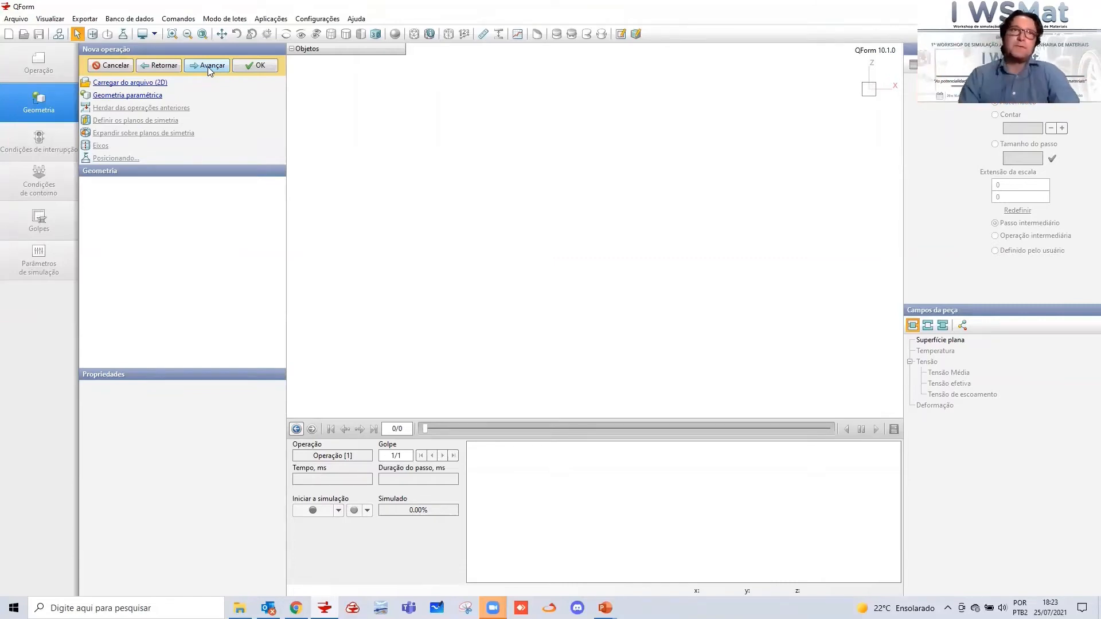
Load the 2D workpiece and tool geometry for the operation from the Inicial folder inside 1-Falta de preenchimento
{"action": "left_click", "coordinate": [145, 83]}
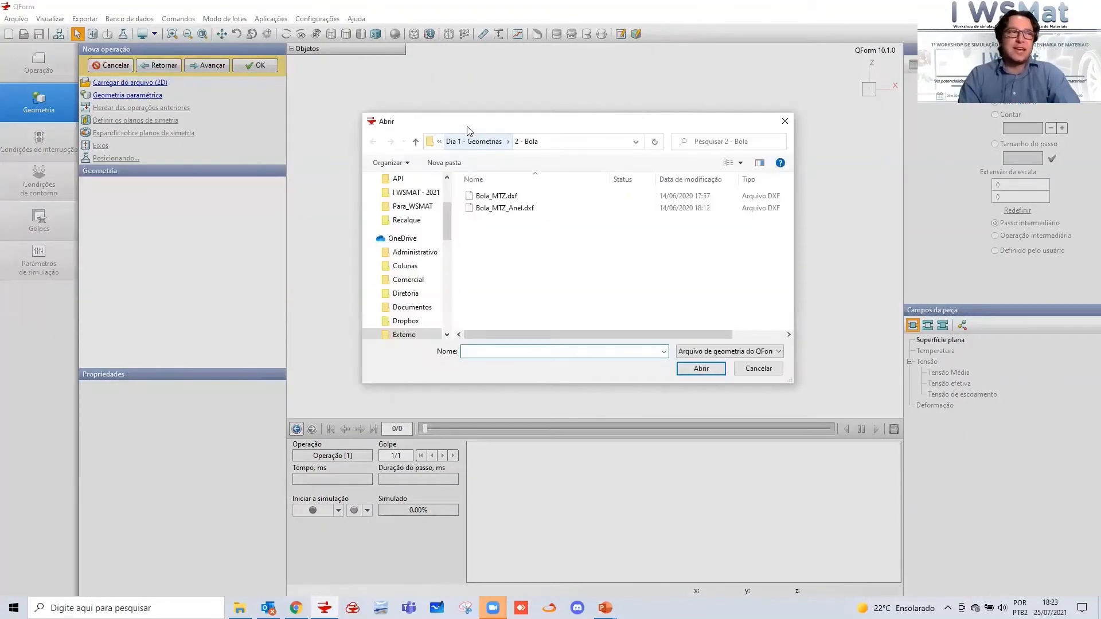
{"action": "key", "text": "Escape"}
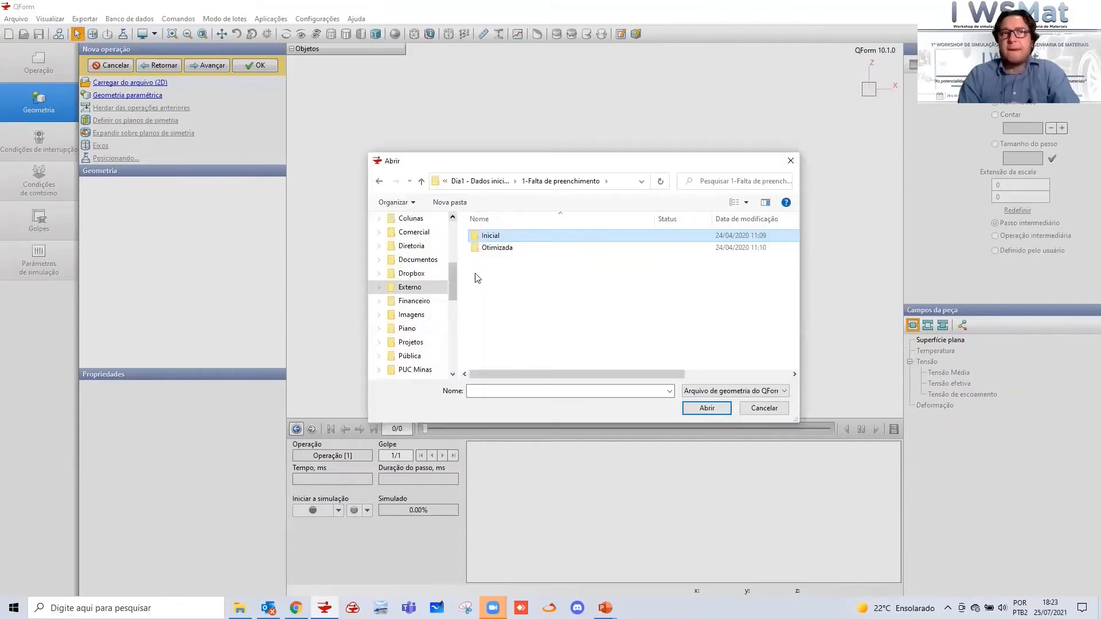
{"action": "double_click", "coordinate": [491, 237]}
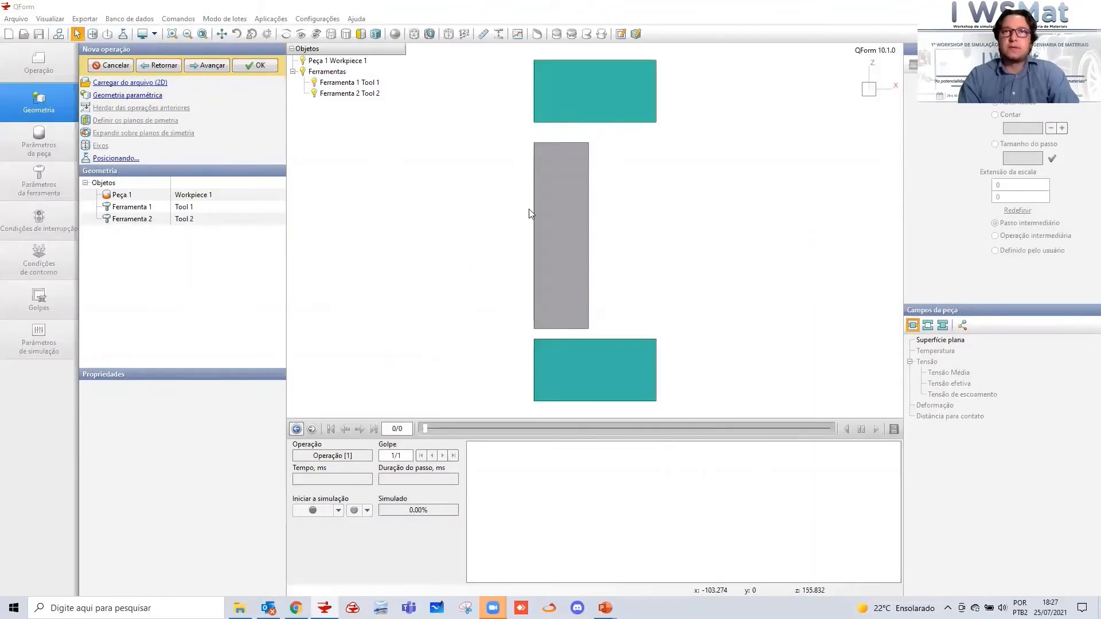
{"action": "scroll", "coordinate": [529, 213], "scroll_direction": "down", "scroll_amount": 1}
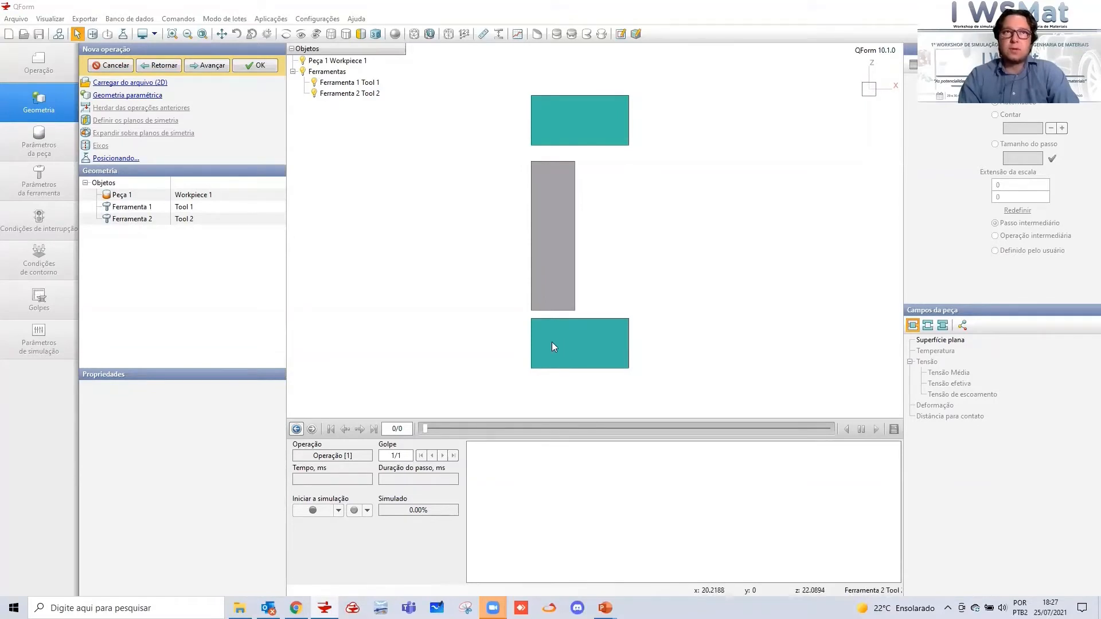
Assign the standard carbon steel 1045 as the workpiece material in the workpiece parameters
{"action": "left_click", "coordinate": [213, 70]}
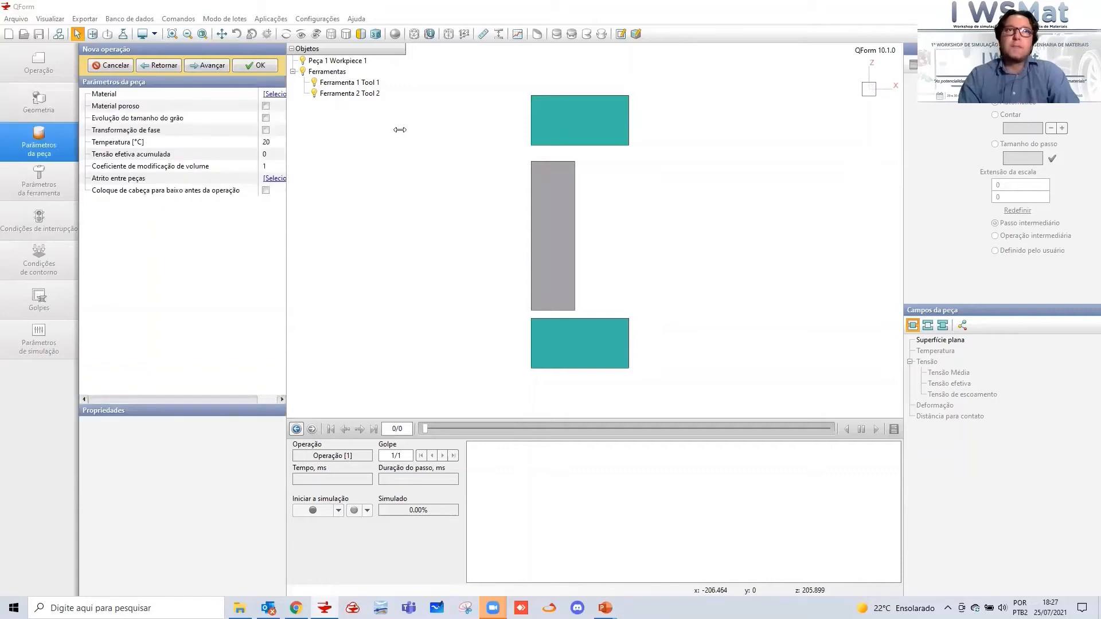
{"action": "left_click_drag", "start_coordinate": [287, 130], "coordinate": [400, 130]}
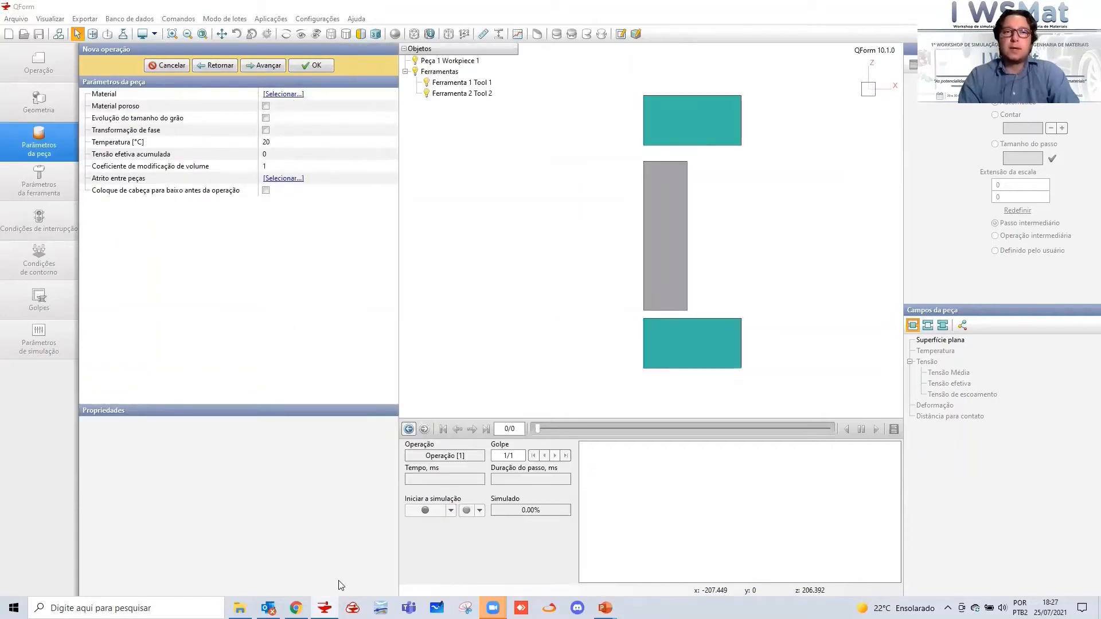
{"action": "key", "text": "alt+Tab"}
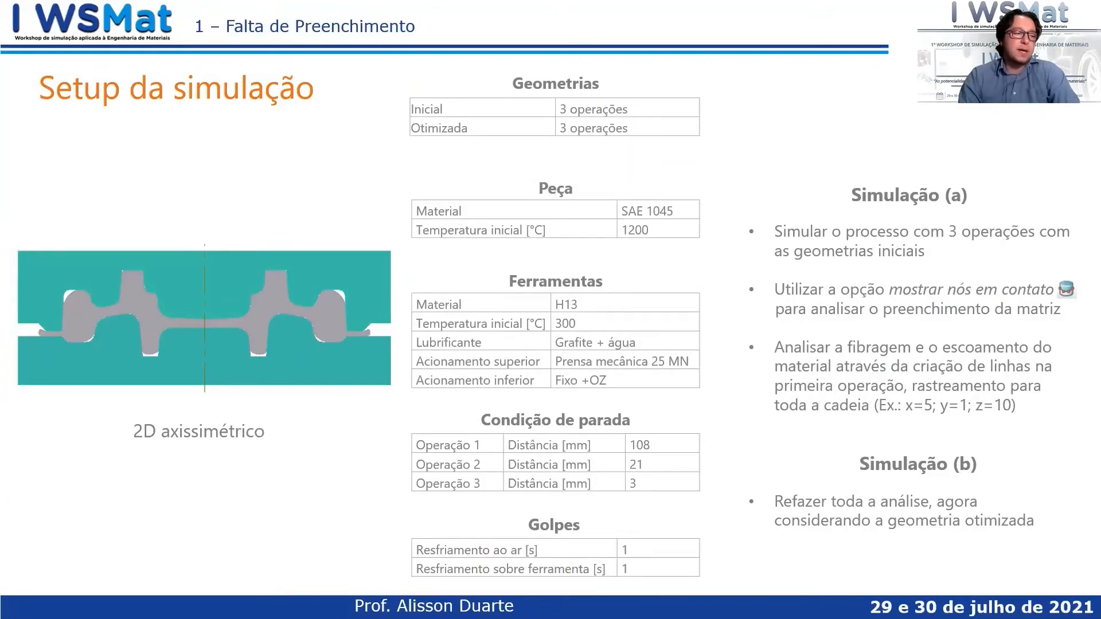
{"action": "key", "text": "alt+Tab"}
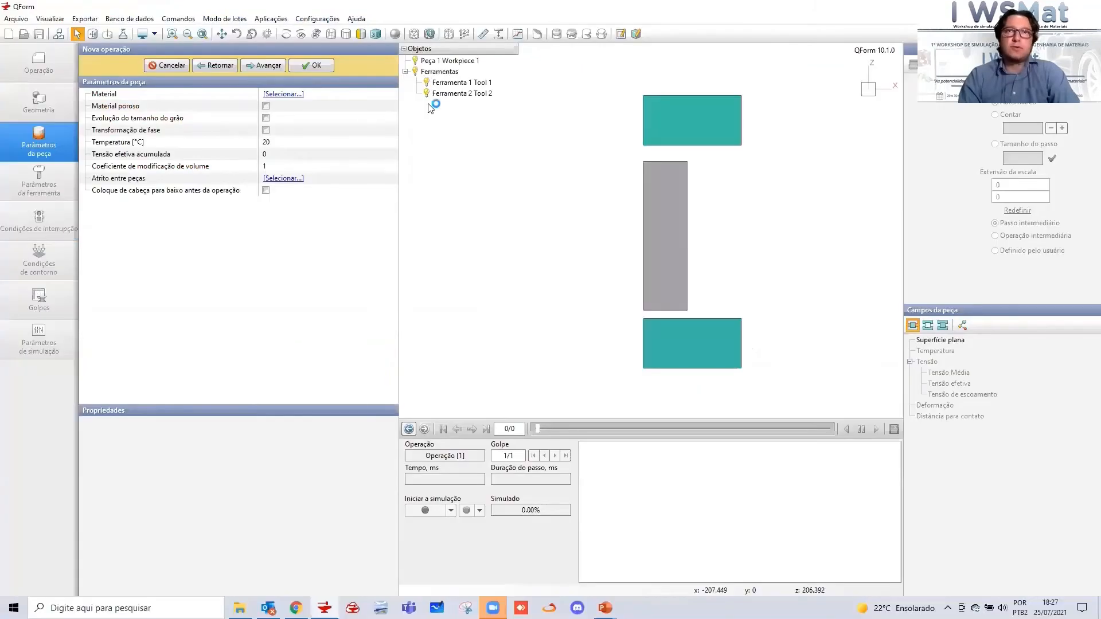
{"action": "key", "text": "alt+Tab"}
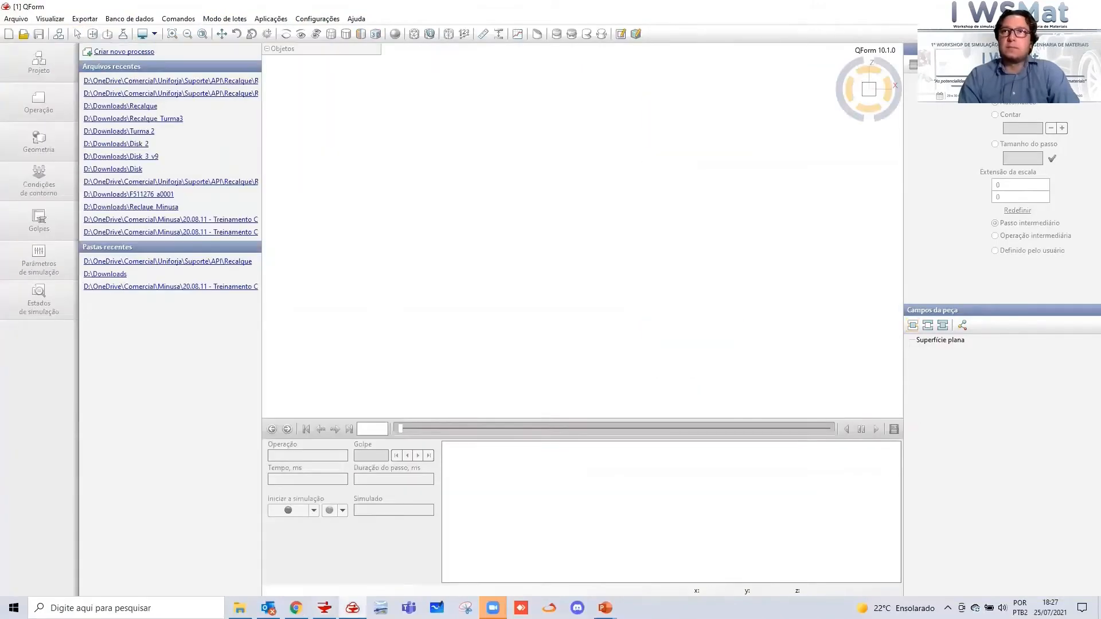
{"action": "key", "text": "alt+Tab"}
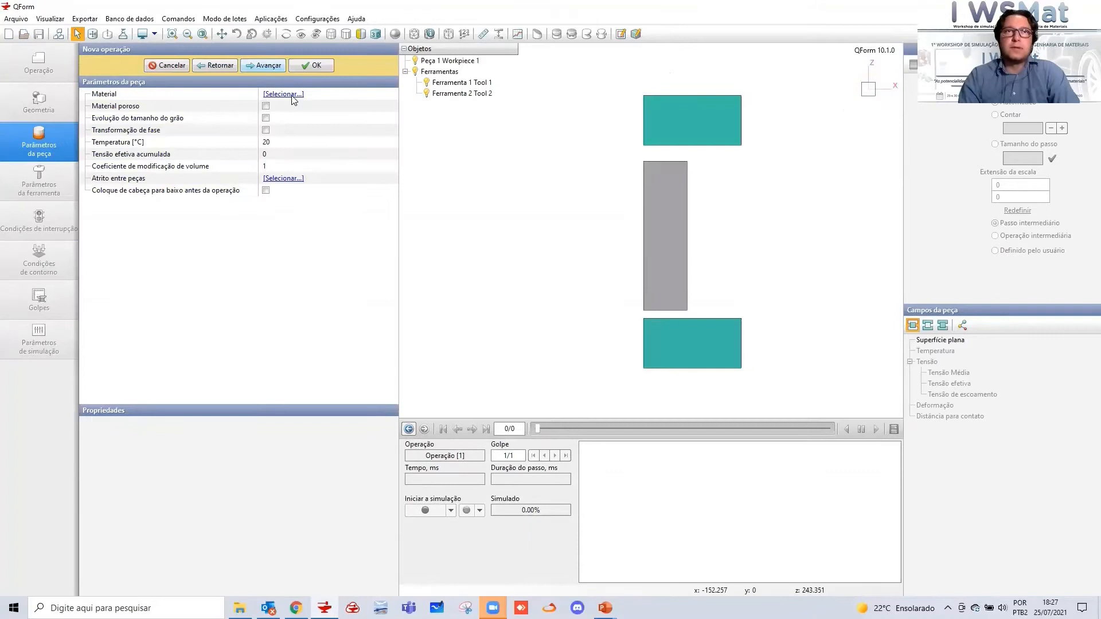
{"action": "left_click", "coordinate": [293, 98]}
{"action": "left_click", "coordinate": [293, 95]}
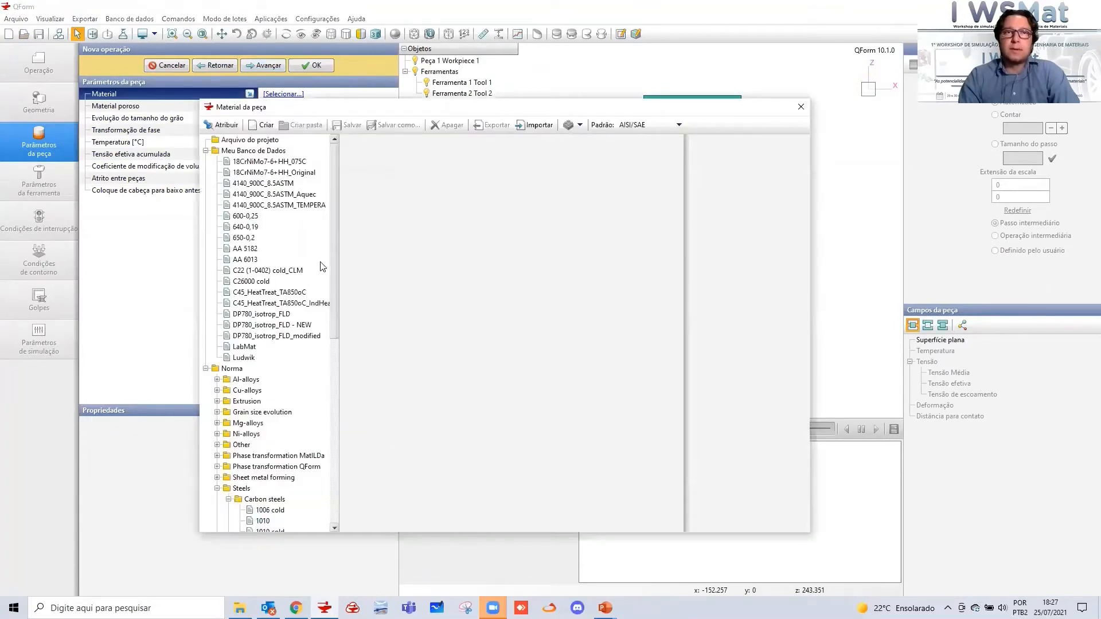
{"action": "scroll", "coordinate": [319, 381], "scroll_direction": "down", "scroll_amount": 9}
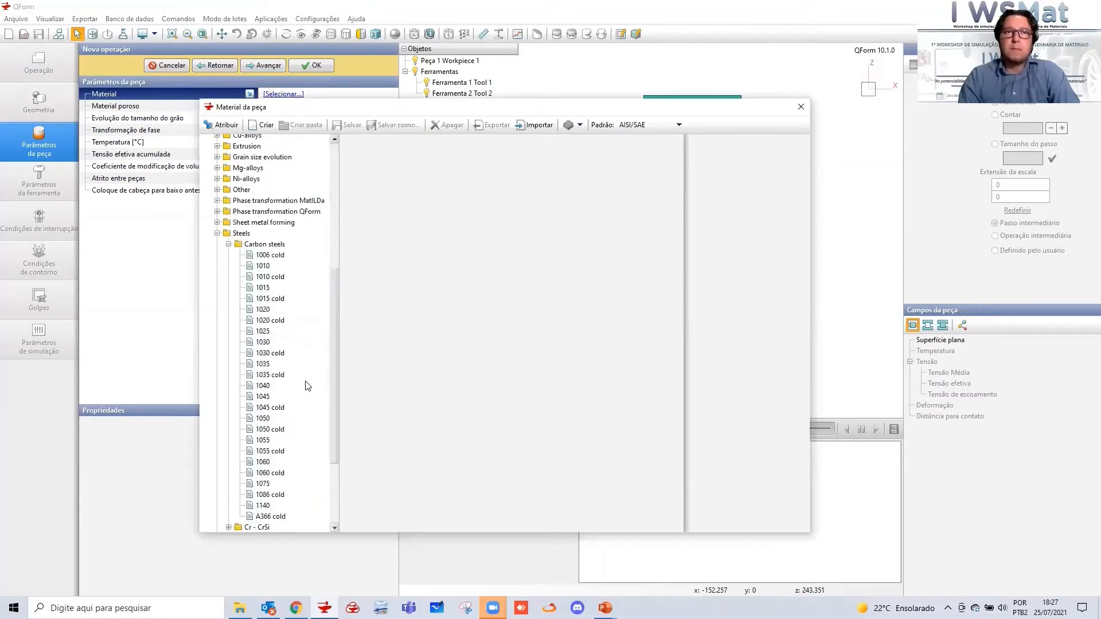
{"action": "left_click", "coordinate": [263, 353]}
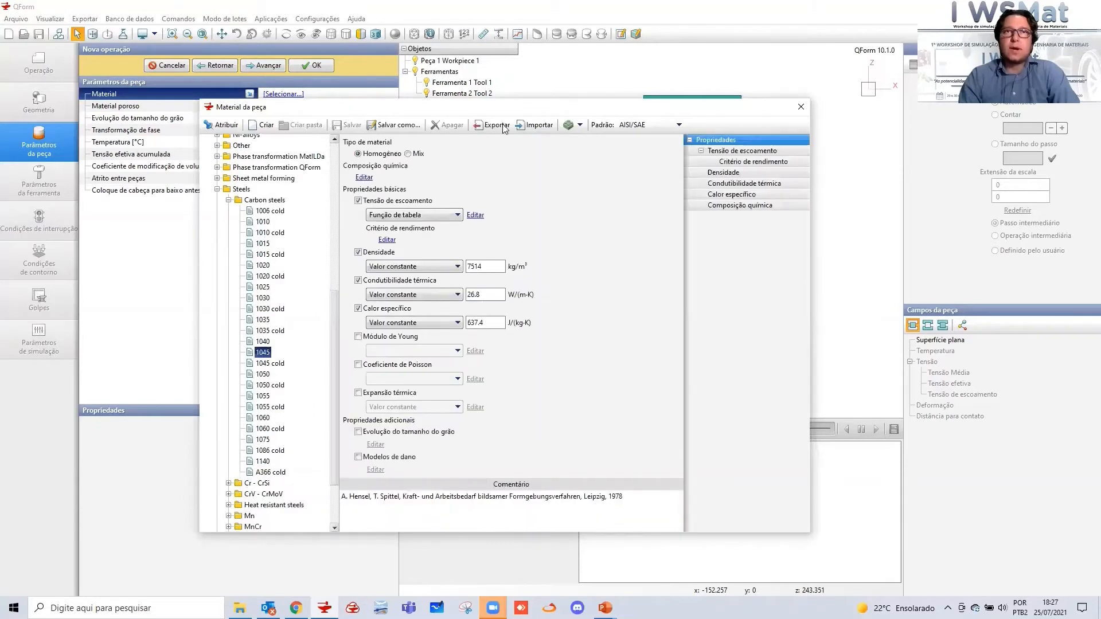
{"action": "left_click_drag", "start_coordinate": [477, 103], "coordinate": [728, 83]}
{"action": "left_click", "coordinate": [474, 104]}
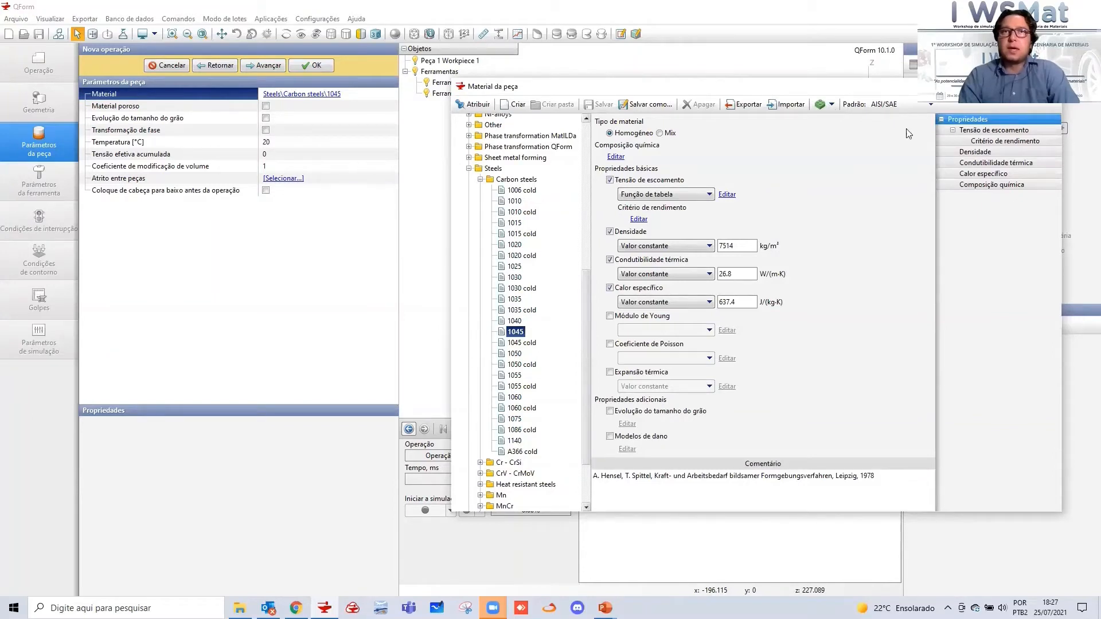
{"action": "left_click", "coordinate": [1048, 86]}
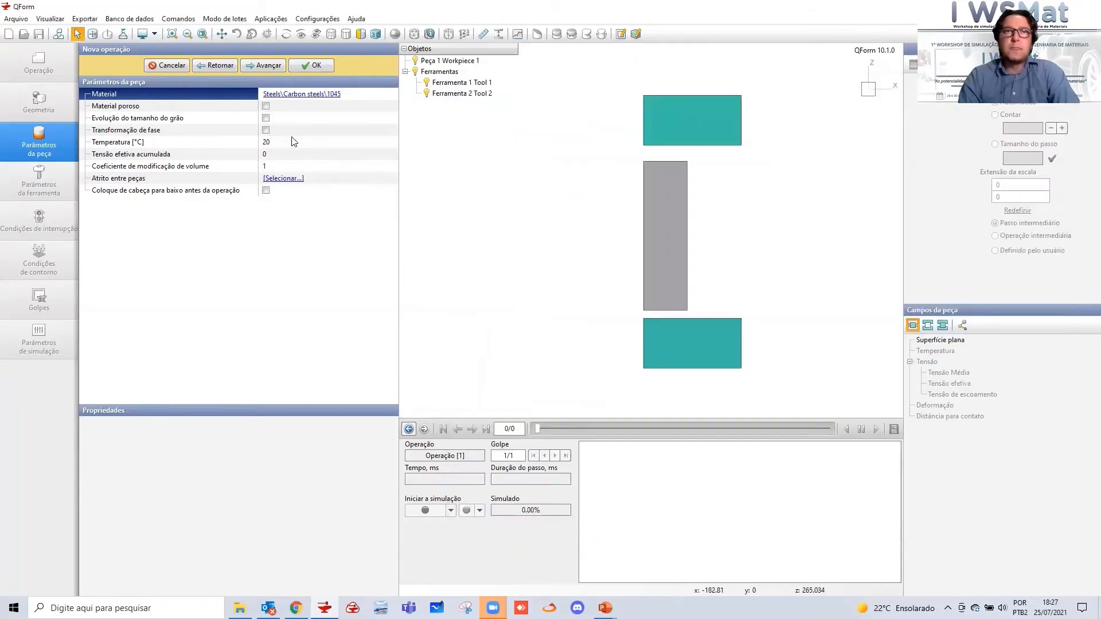
Set the workpiece temperature to 1200 °C and proceed to the tool parameters
{"action": "left_click", "coordinate": [258, 145]}
{"action": "type", "text": "1200"}
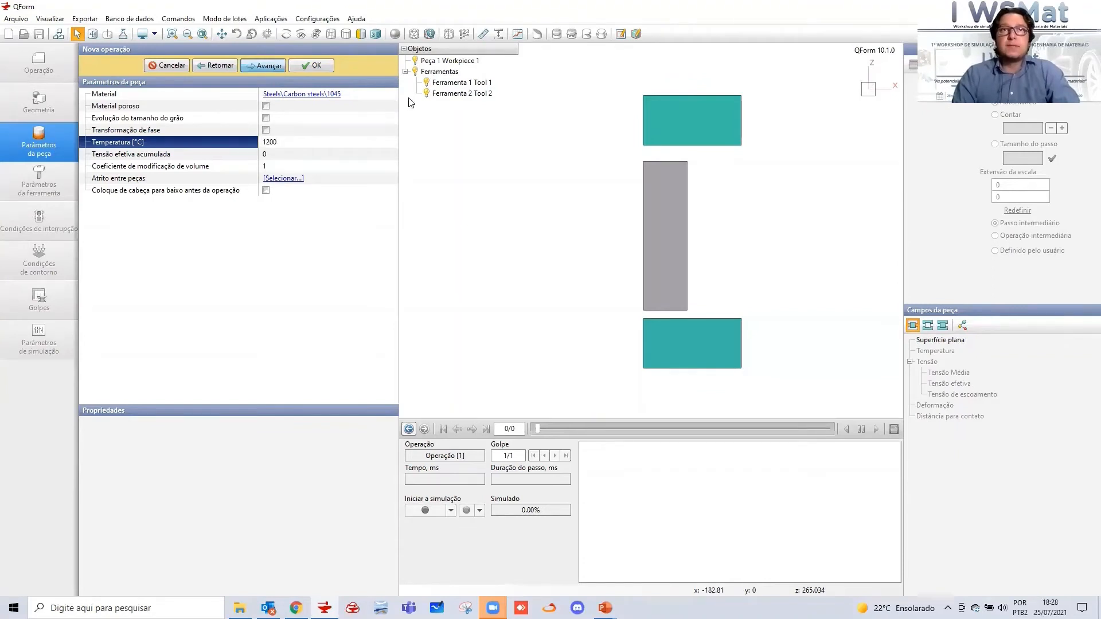
{"action": "left_click", "coordinate": [270, 65]}
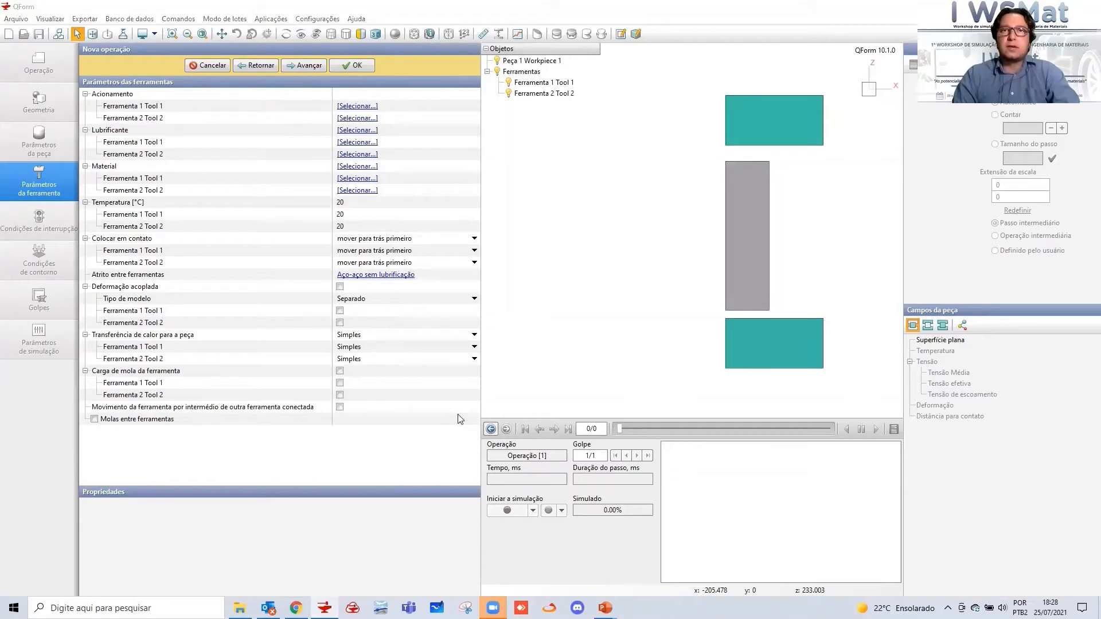
Assign the 25MN mechanical press as the drive of Tool 1 and the fixed +OZ drive to Tool 2
{"action": "key", "text": "alt+Tab"}
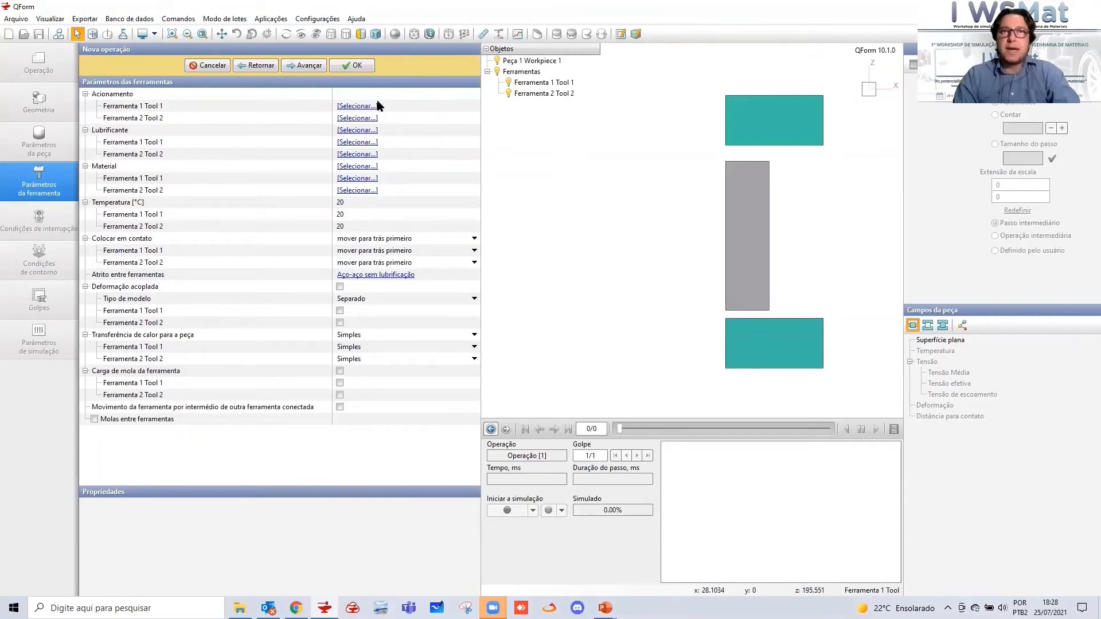
{"action": "left_click", "coordinate": [366, 106]}
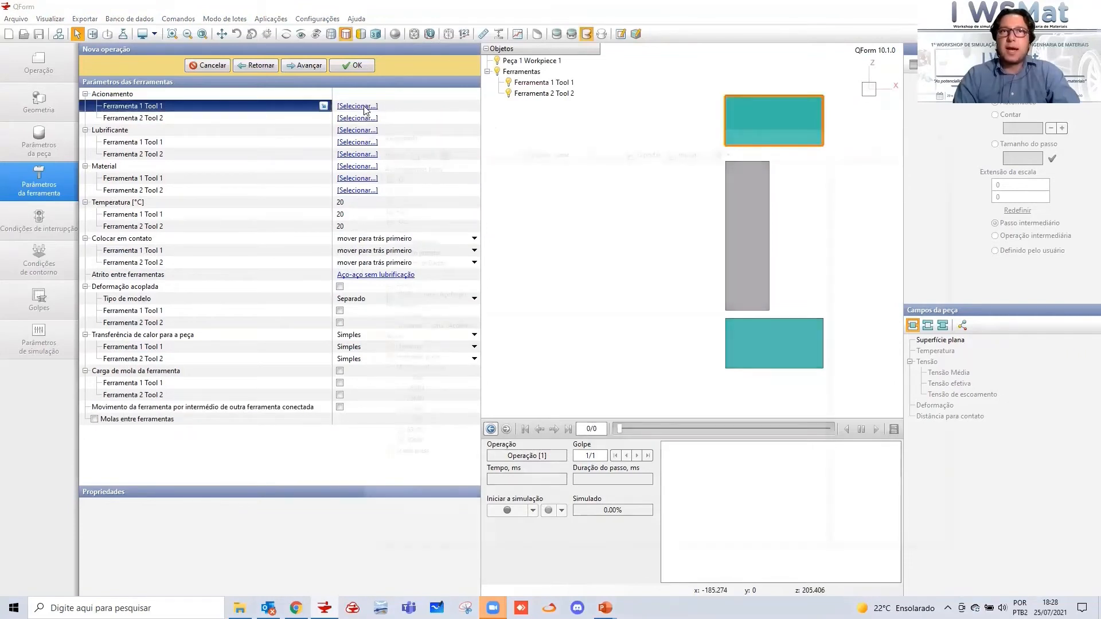
{"action": "left_click_drag", "start_coordinate": [593, 127], "coordinate": [789, 113]}
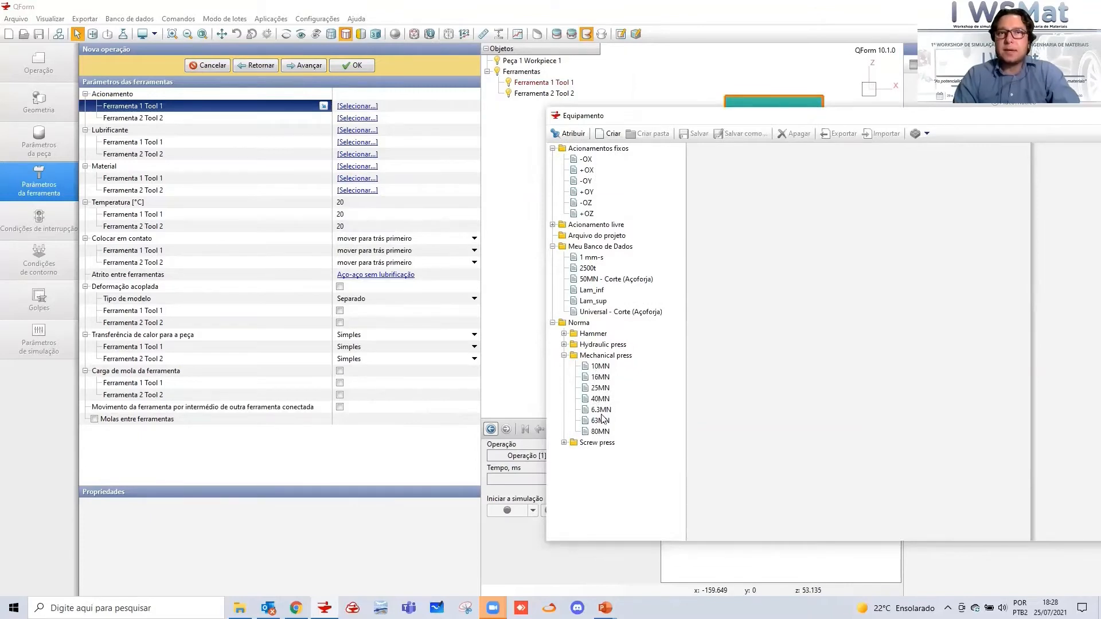
{"action": "left_click", "coordinate": [597, 388]}
{"action": "left_click", "coordinate": [565, 135]}
{"action": "left_click", "coordinate": [353, 107]}
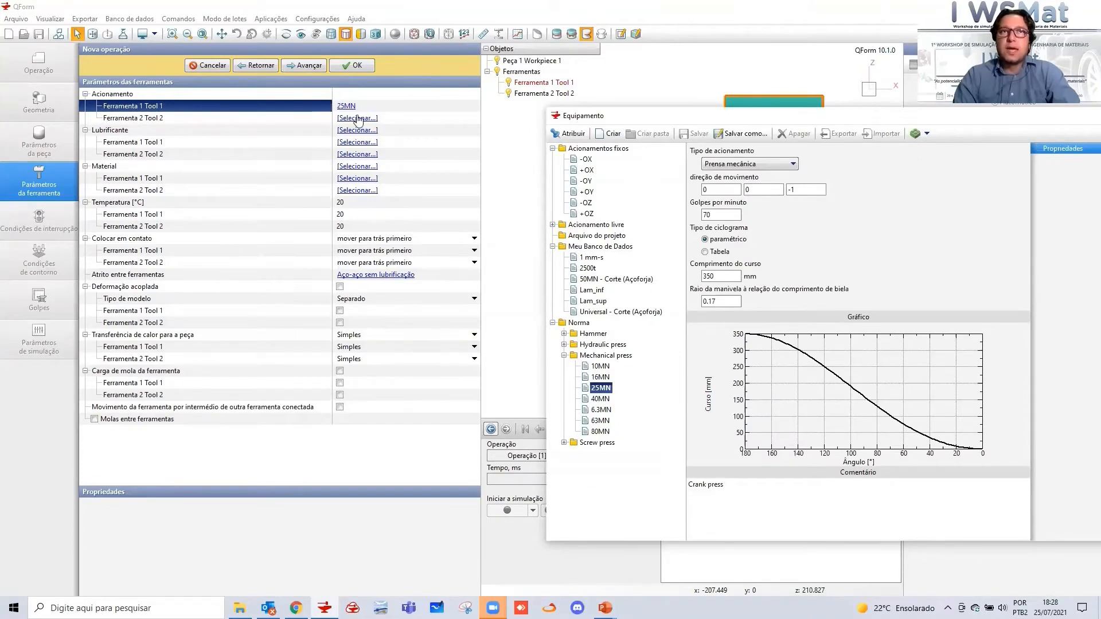
{"action": "left_click", "coordinate": [587, 214]}
{"action": "left_click", "coordinate": [557, 136]}
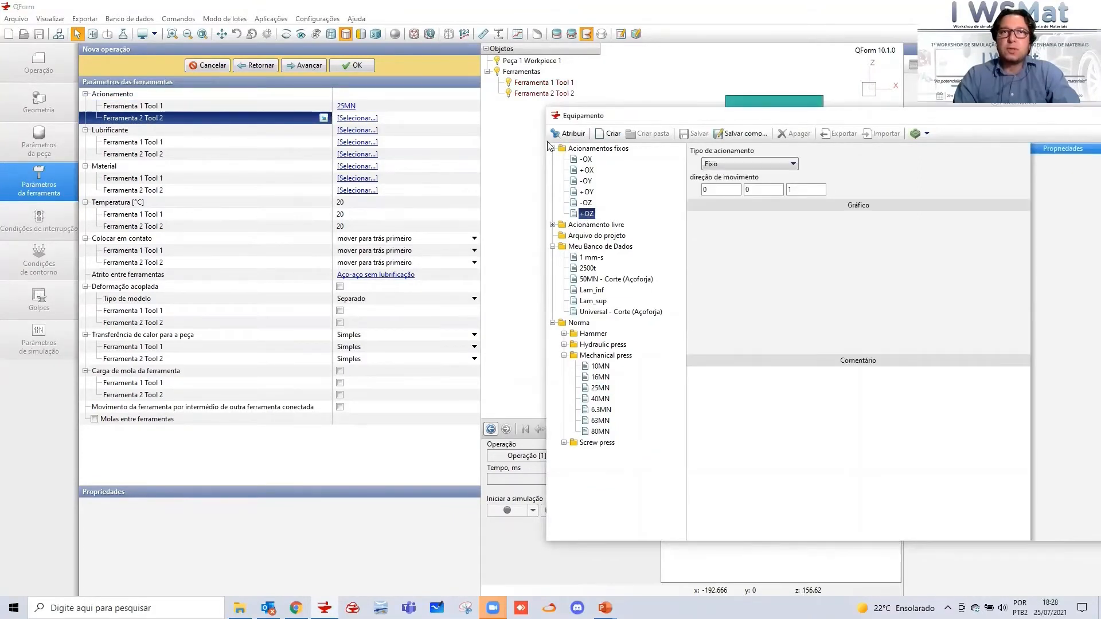
Assign the hot forging steel lubricant Graphite + water to both tools
{"action": "left_click", "coordinate": [347, 131]}
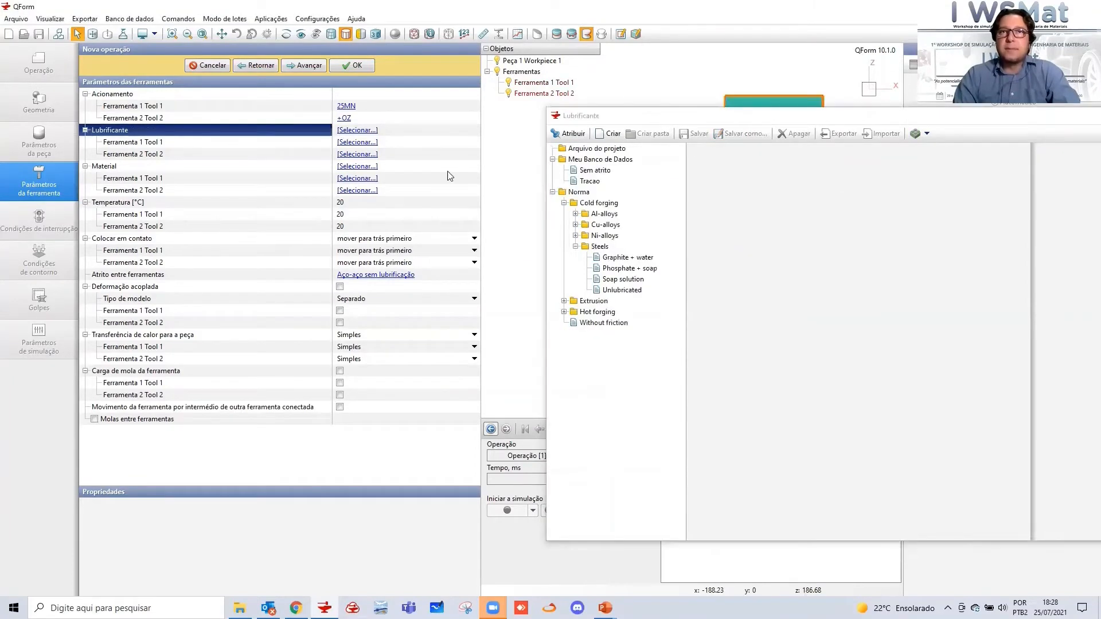
{"action": "left_click", "coordinate": [565, 204]}
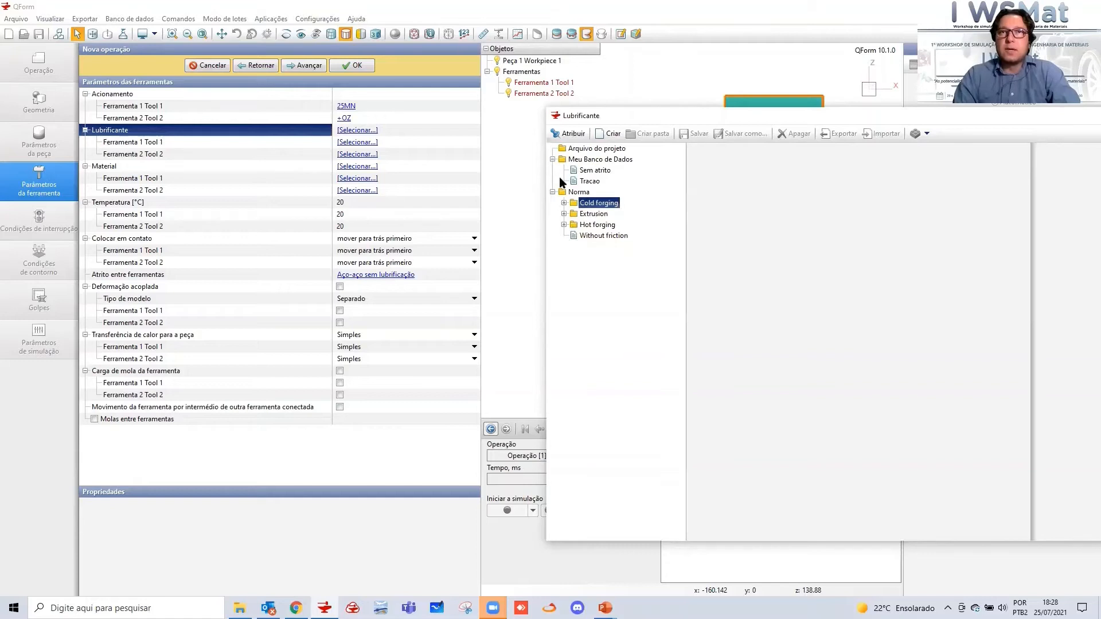
{"action": "left_click", "coordinate": [553, 160]}
{"action": "left_click", "coordinate": [565, 204]}
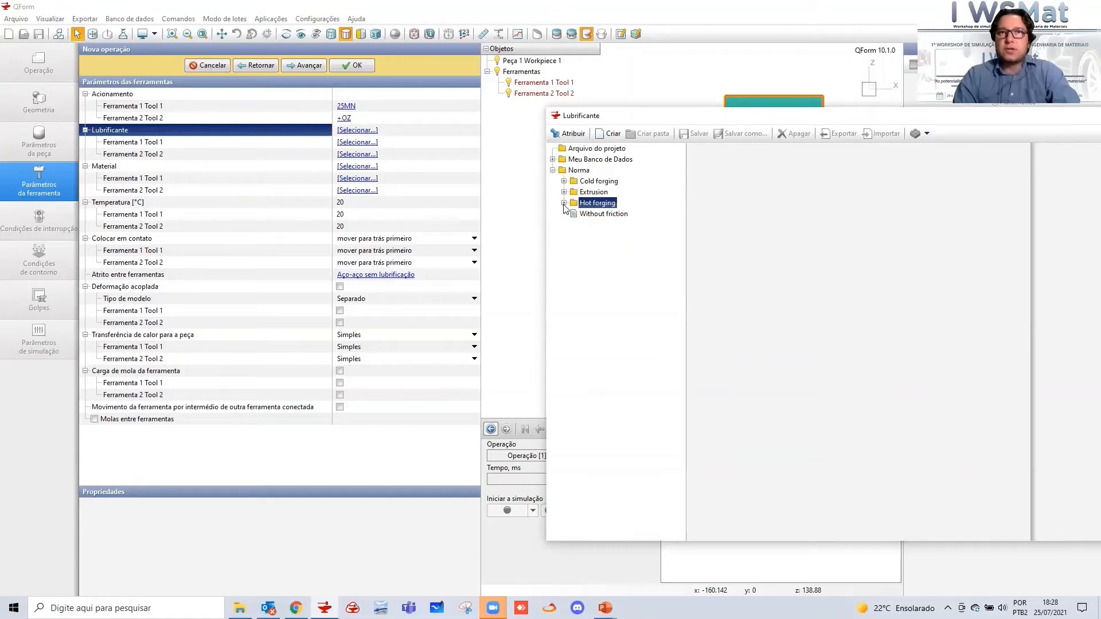
{"action": "left_click", "coordinate": [564, 204]}
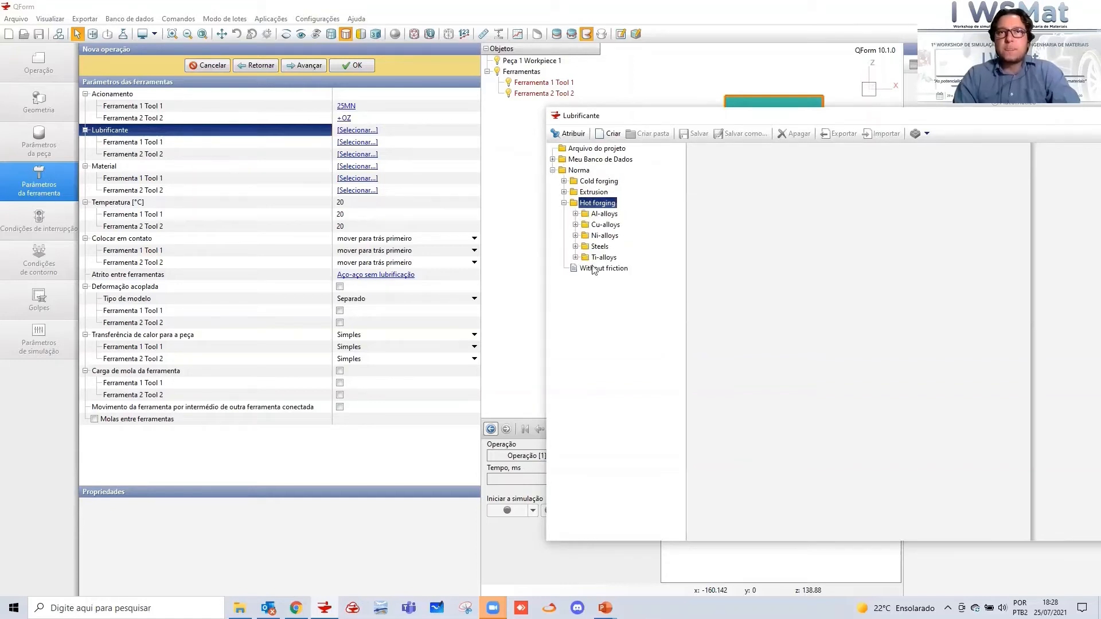
{"action": "left_click", "coordinate": [576, 247]}
{"action": "left_click", "coordinate": [627, 269]}
{"action": "left_click", "coordinate": [562, 135]}
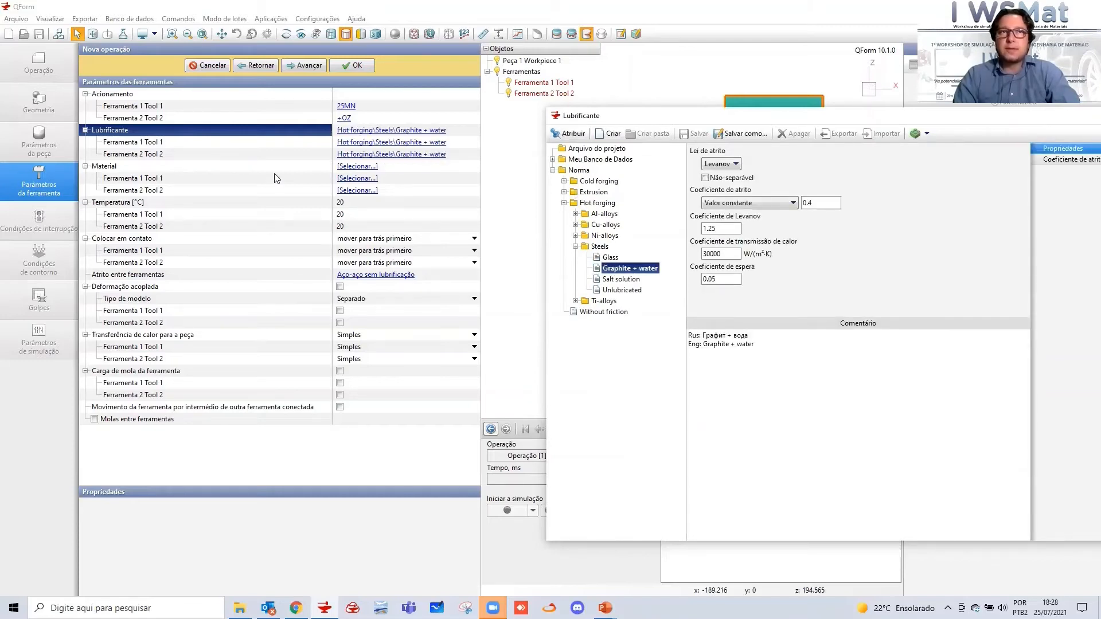
Assign H13 HRC50 as the material of both tools and set their temperature to 300 °C
{"action": "left_click", "coordinate": [366, 168]}
{"action": "left_click", "coordinate": [586, 273]}
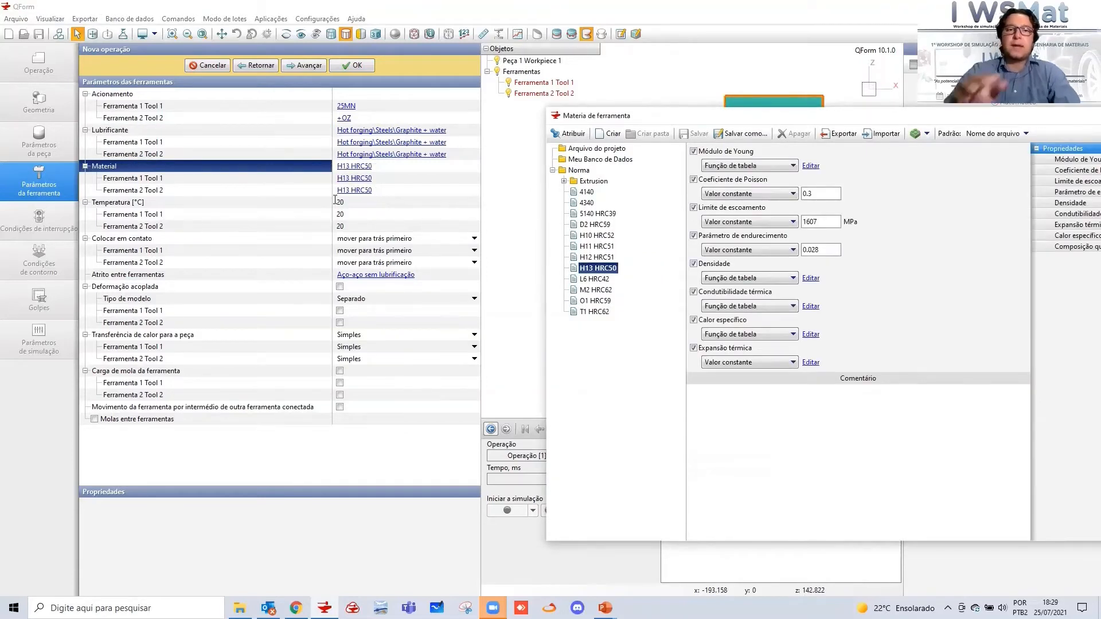
{"action": "left_click", "coordinate": [336, 201]}
{"action": "type", "text": "300"}
{"action": "key", "text": "Return"}
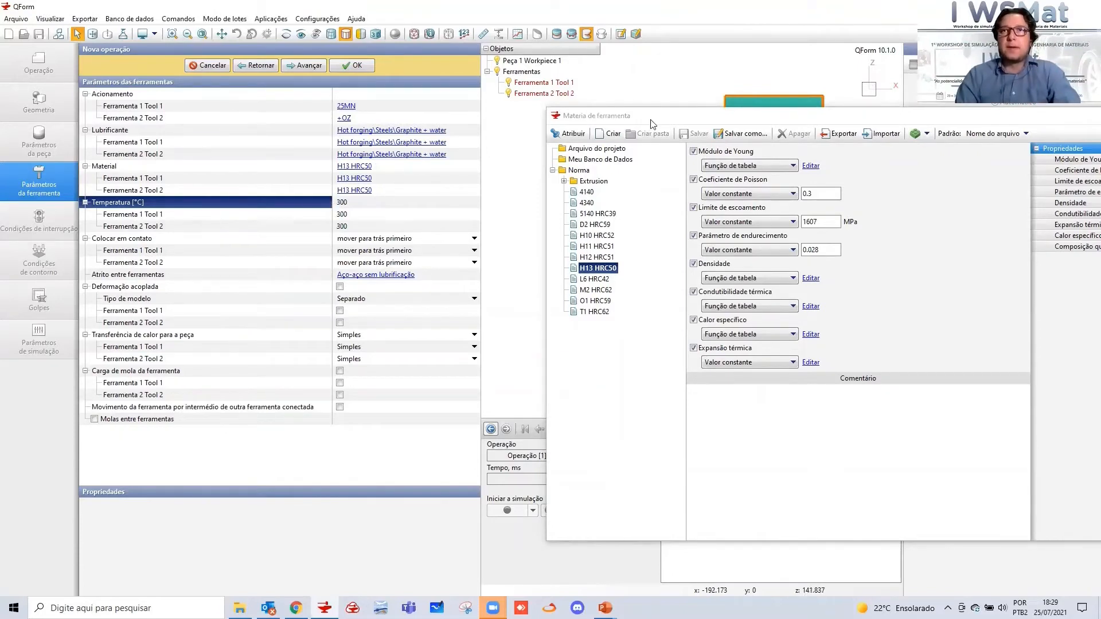
Close the tool material database window and proceed to the stop conditions of the new operation
{"action": "left_click_drag", "start_coordinate": [821, 119], "coordinate": [823, 113]}
{"action": "left_click", "coordinate": [870, 106]}
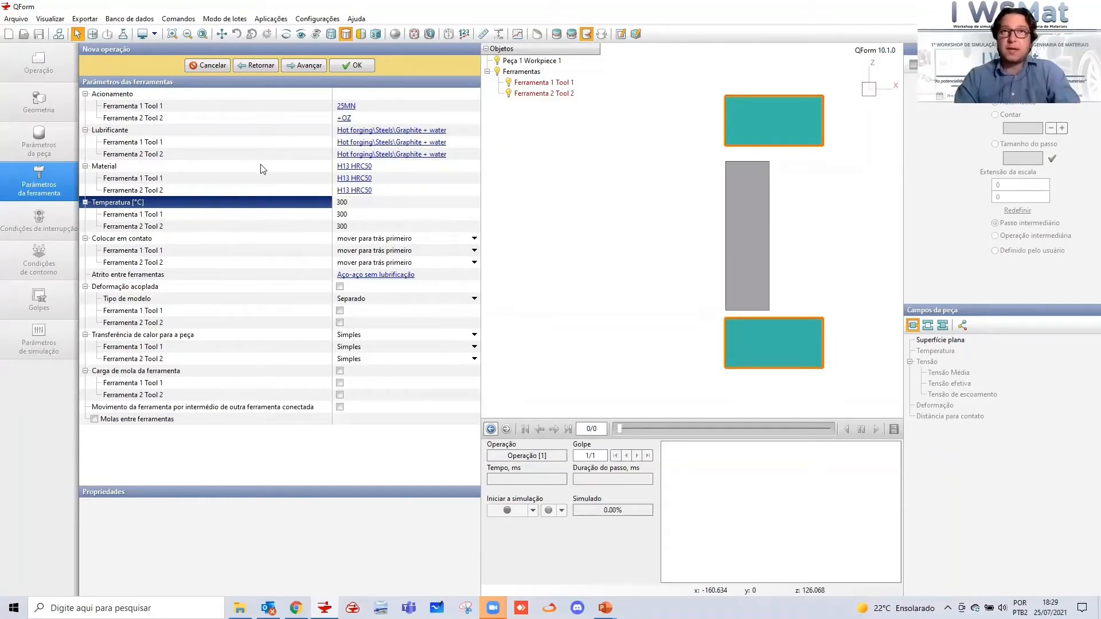
{"action": "left_click", "coordinate": [308, 66]}
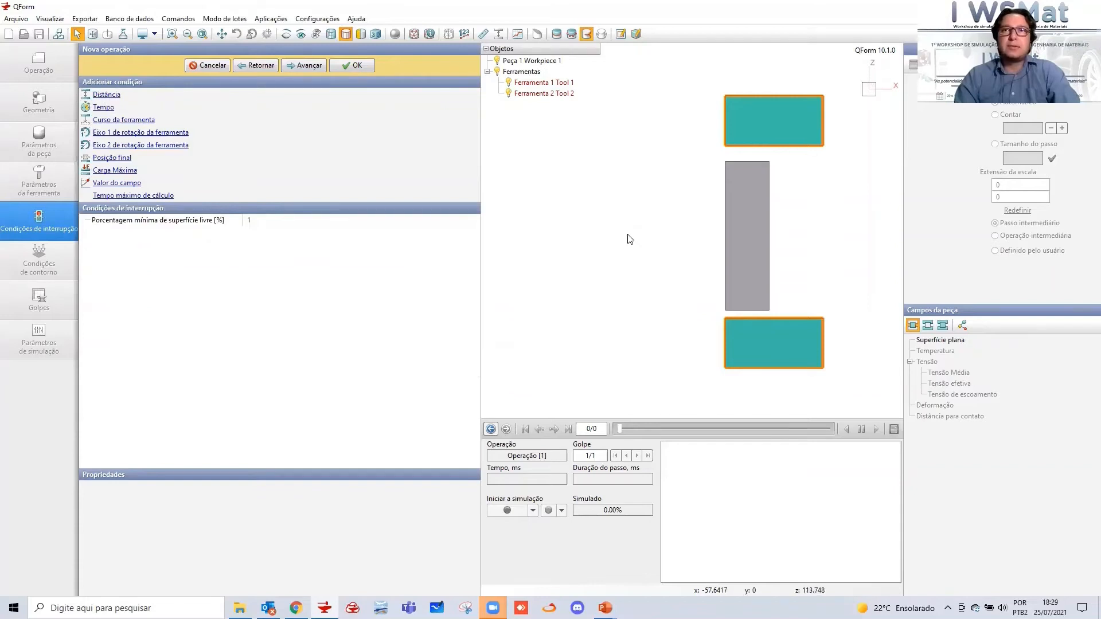
Check the setup slide and add a distance stop condition of 108 mm between Tool 1 and Tool 2
{"action": "scroll", "coordinate": [629, 238], "scroll_direction": "down", "scroll_amount": 1}
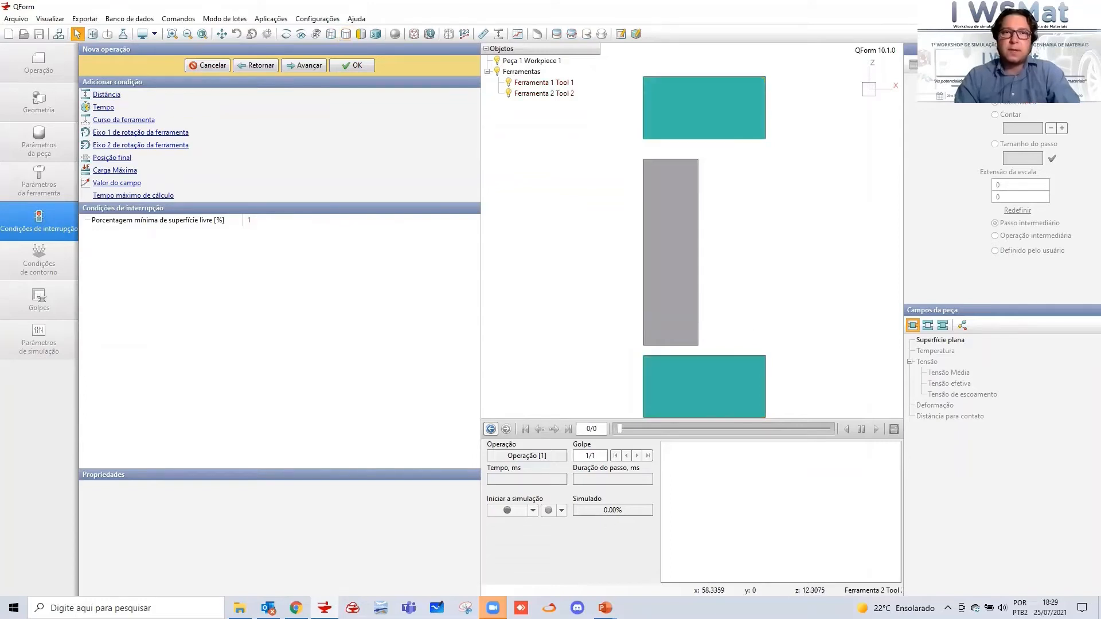
{"action": "key", "text": "alt+Tab"}
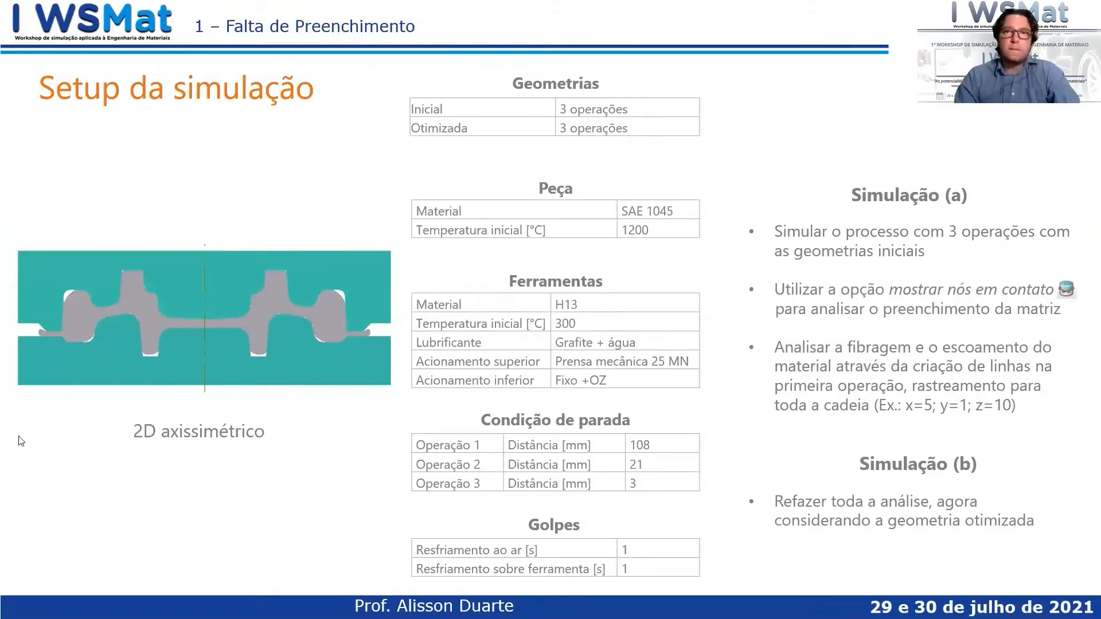
{"action": "key", "text": "alt+Tab"}
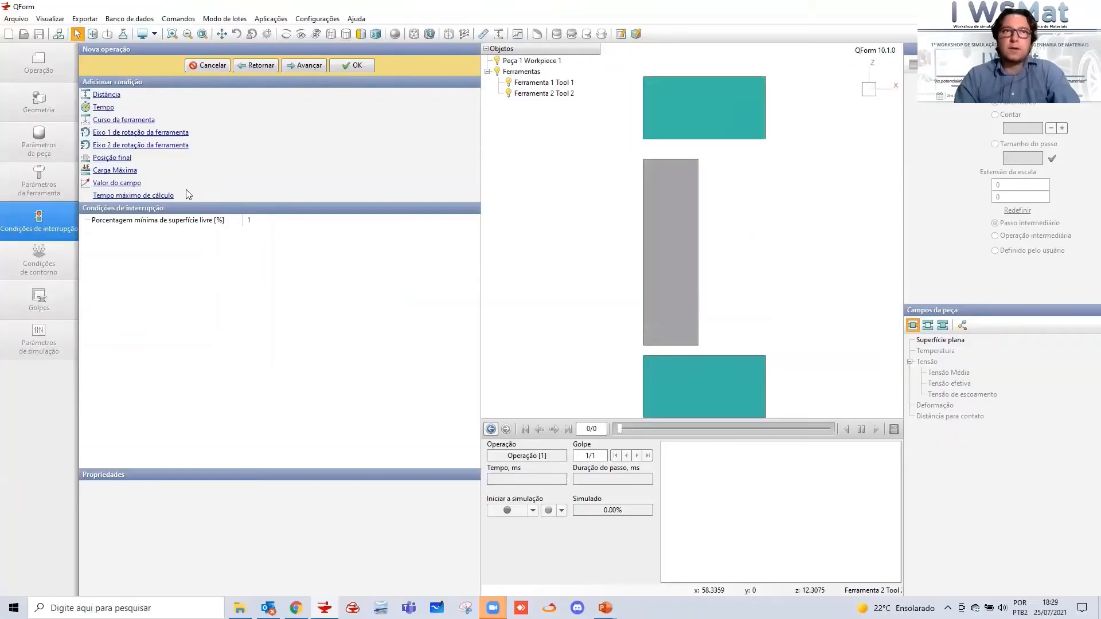
{"action": "left_click", "coordinate": [107, 95]}
{"action": "left_click", "coordinate": [294, 245]}
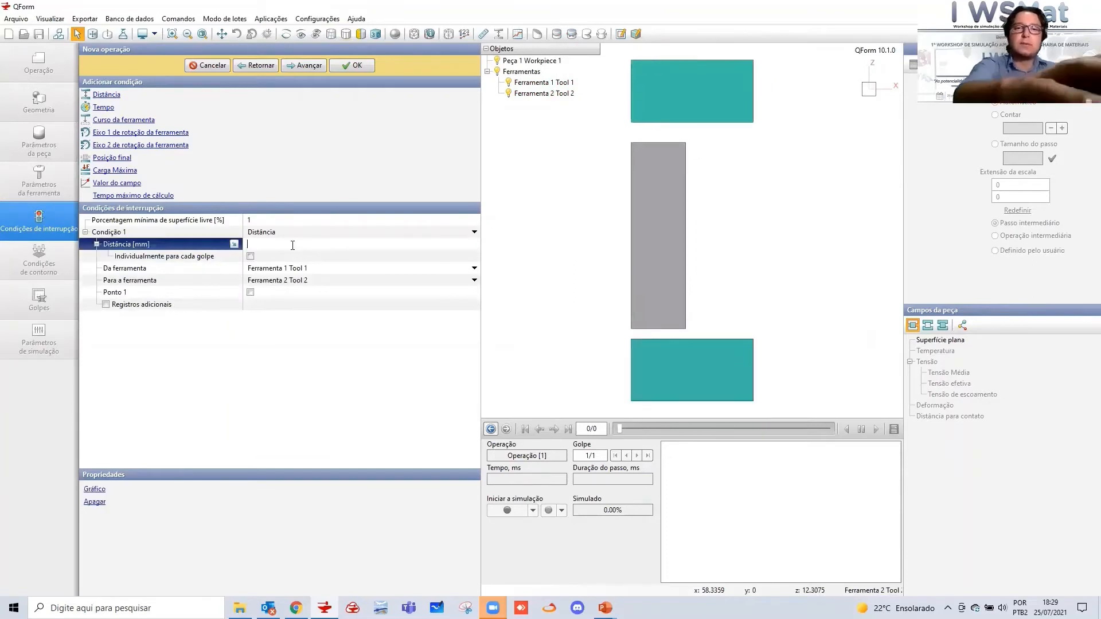
{"action": "type", "text": "108"}
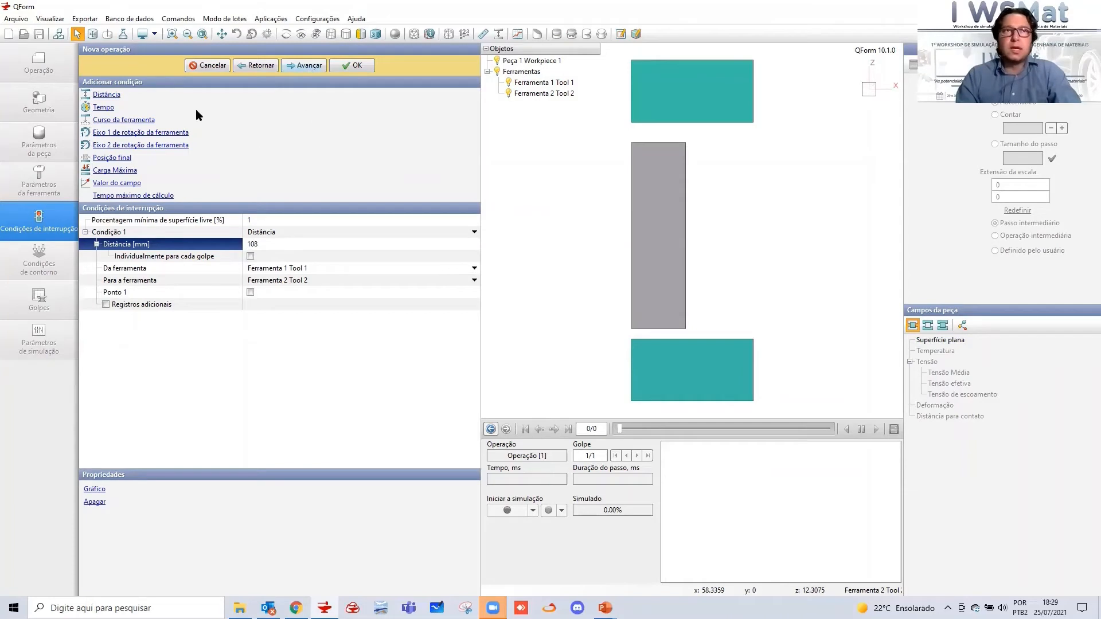
{"action": "key", "text": "Return"}
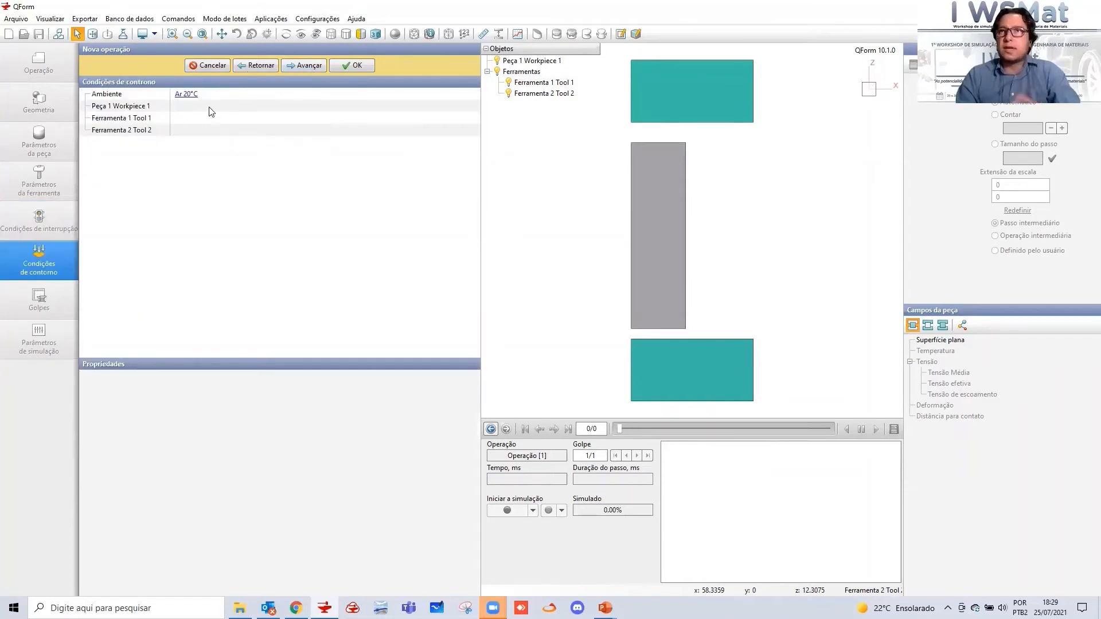
Set the blow's cooling times to 5 s in air and 2 s on the tool, and finish the operation setup
{"action": "left_click", "coordinate": [310, 64]}
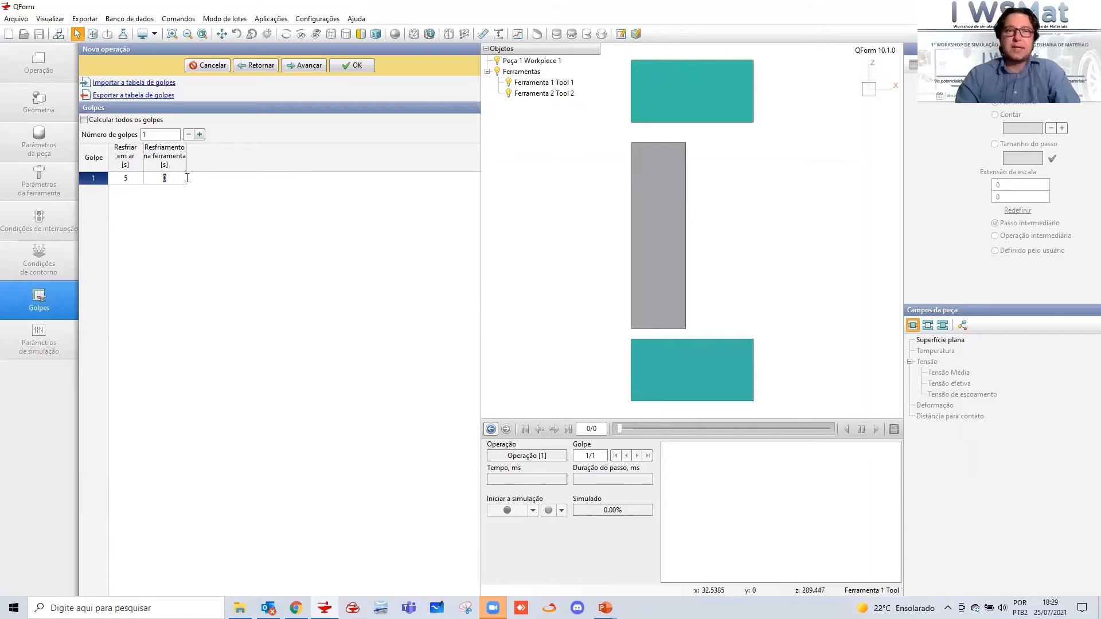
{"action": "type", "text": "2"}
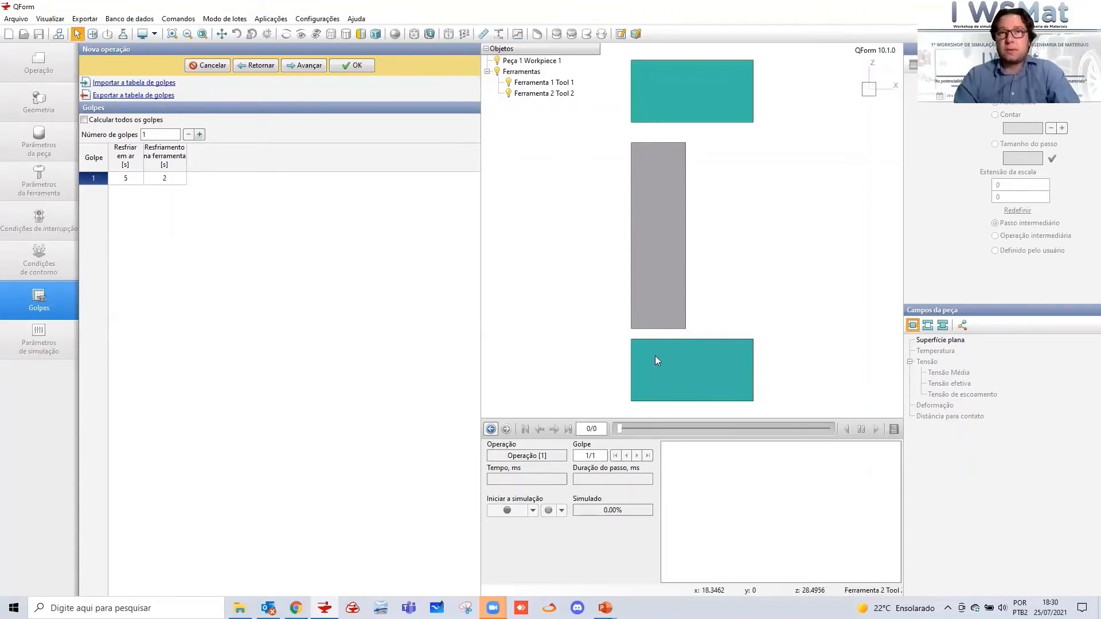
{"action": "left_click", "coordinate": [362, 65]}
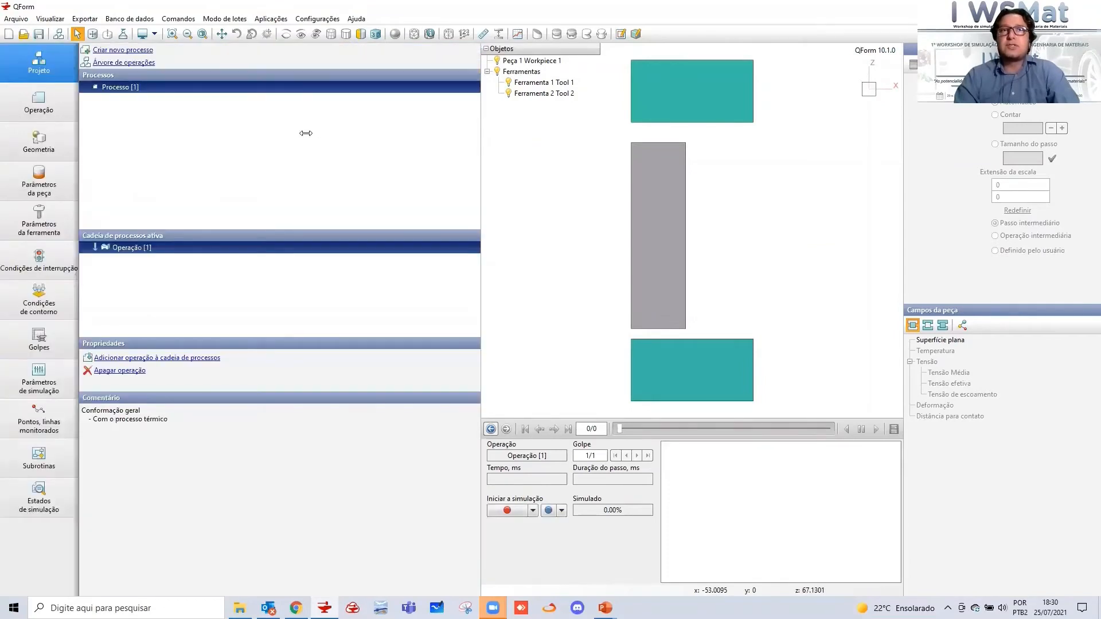
Start the simulation of the operation, saving the project on the desktop as Falta de Preenchimento
{"action": "left_click_drag", "start_coordinate": [306, 133], "coordinate": [304, 133]}
{"action": "left_click_drag", "start_coordinate": [480, 424], "coordinate": [501, 466]}
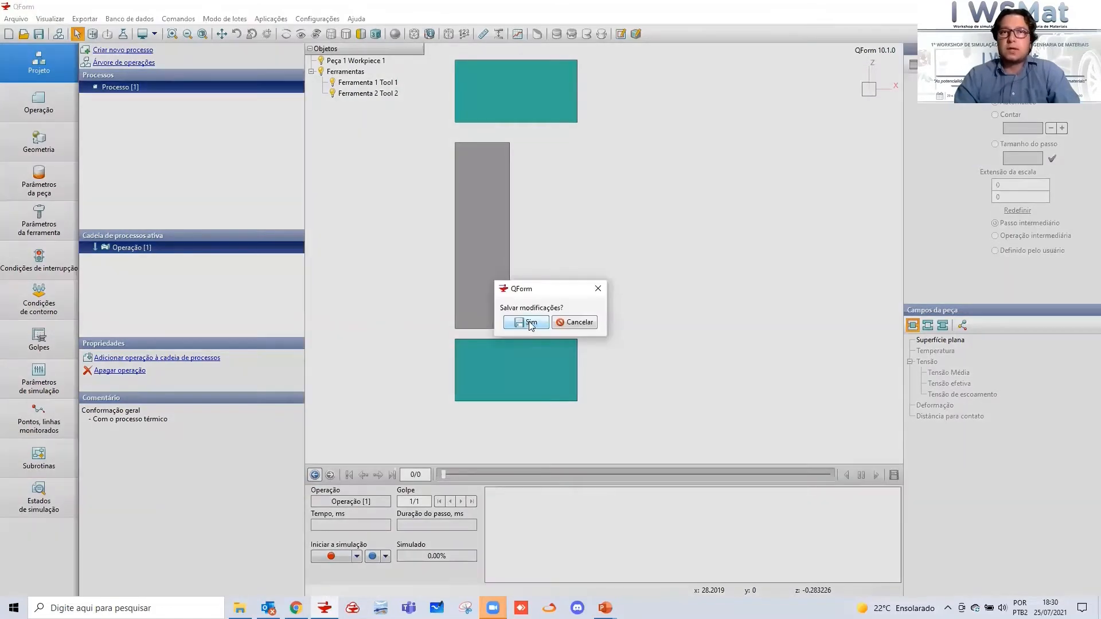
{"action": "left_click", "coordinate": [529, 322]}
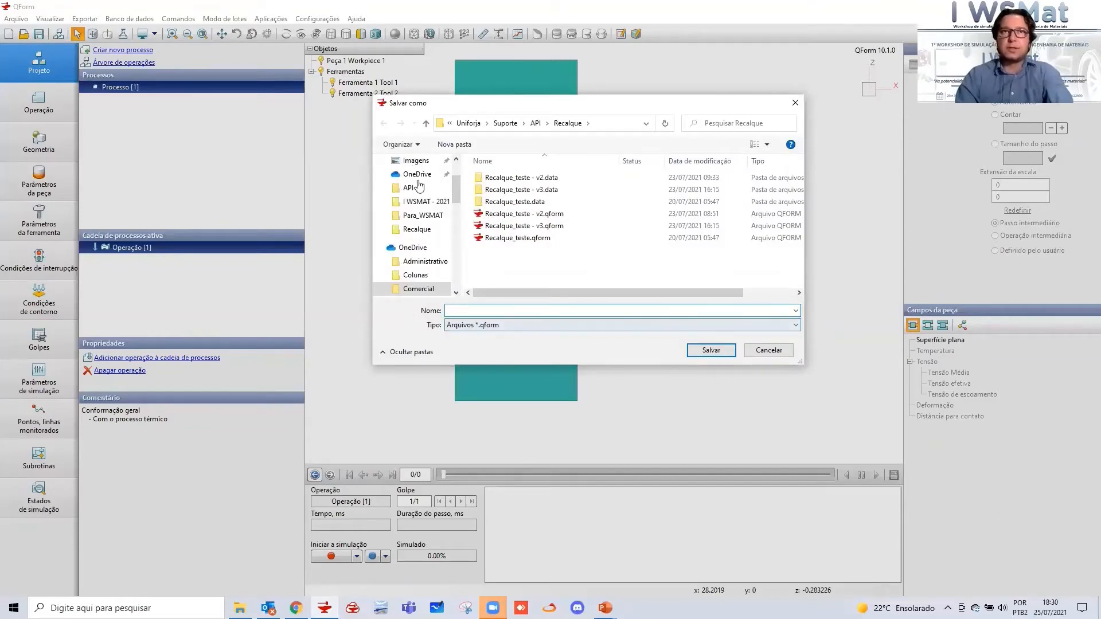
{"action": "scroll", "coordinate": [424, 241], "scroll_direction": "up", "scroll_amount": 1}
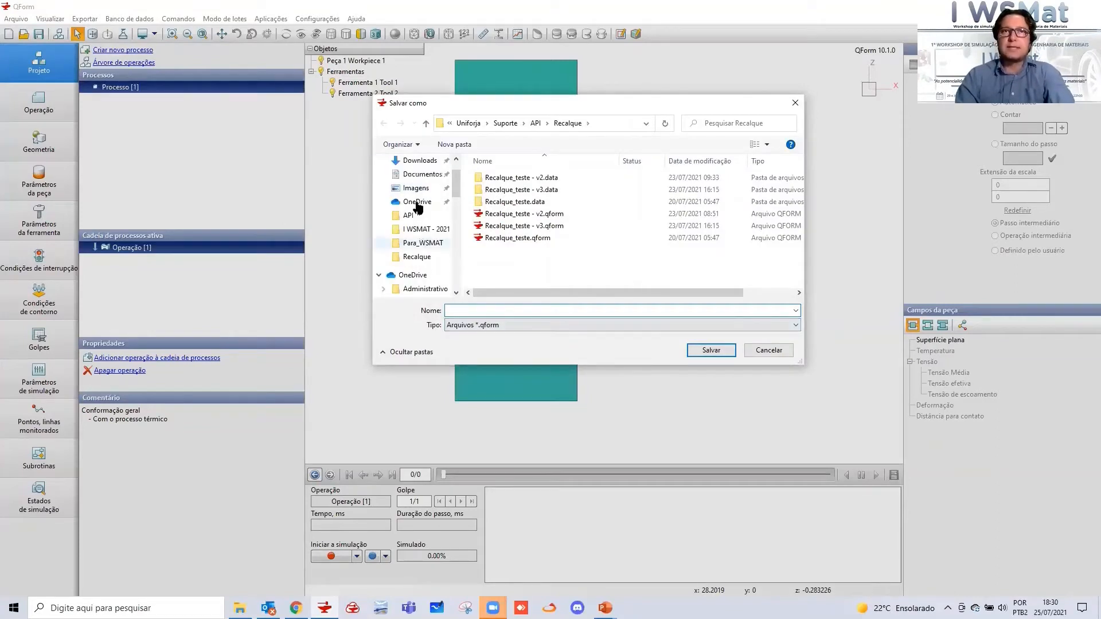
{"action": "scroll", "coordinate": [417, 204], "scroll_direction": "up", "scroll_amount": 1}
{"action": "left_click", "coordinate": [415, 184]}
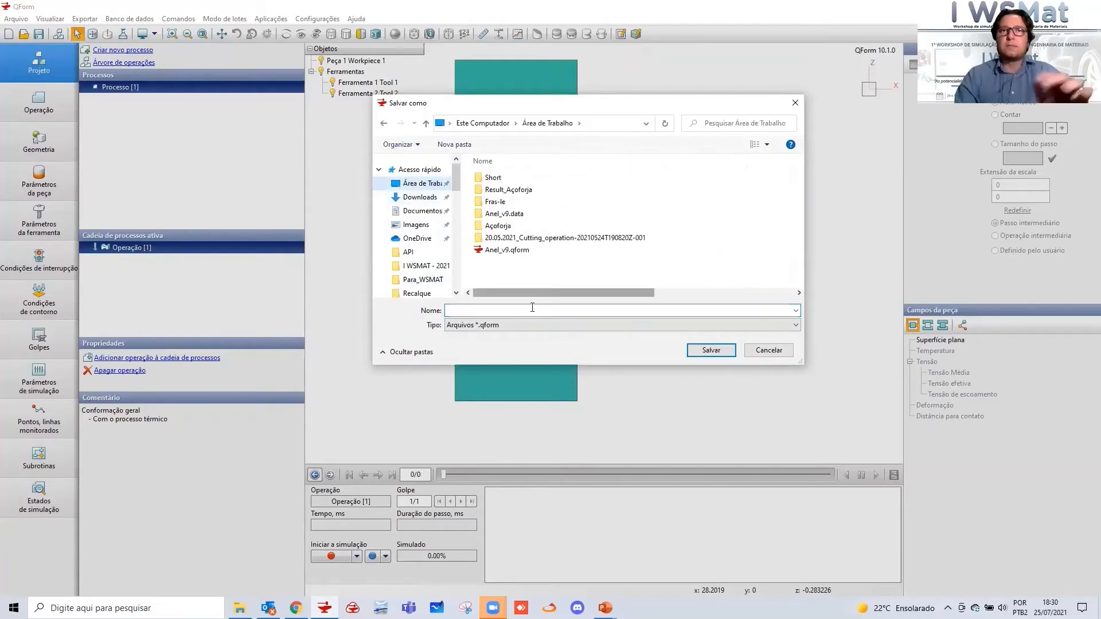
{"action": "type", "text": "F"}
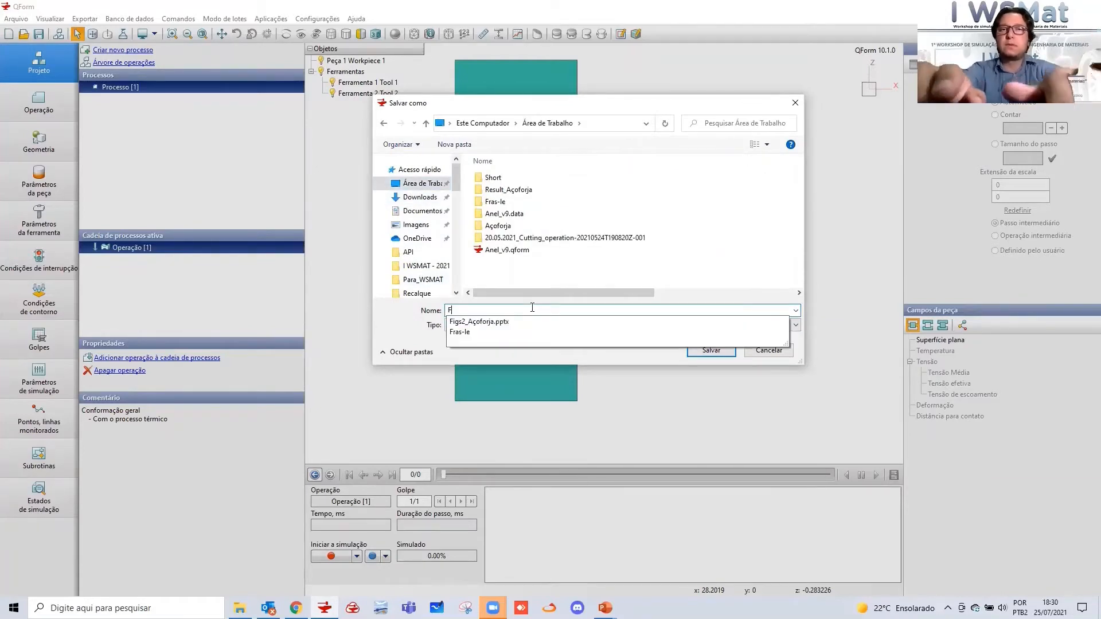
{"action": "type", "text": "alta de "}
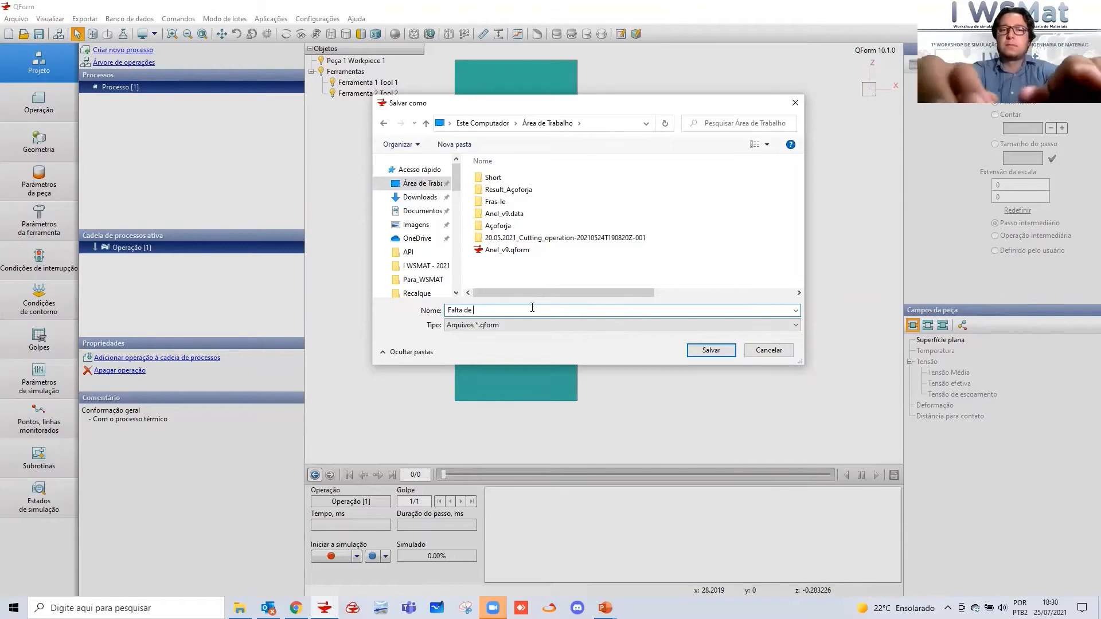
{"action": "type", "text": "Preenchimen"}
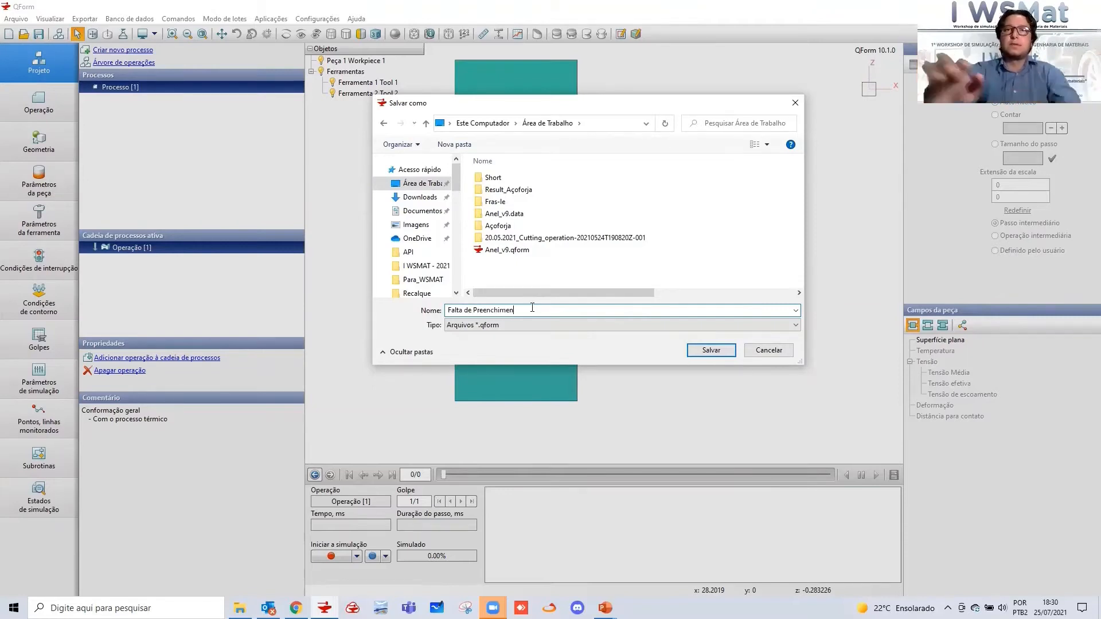
{"action": "key", "text": "Return"}
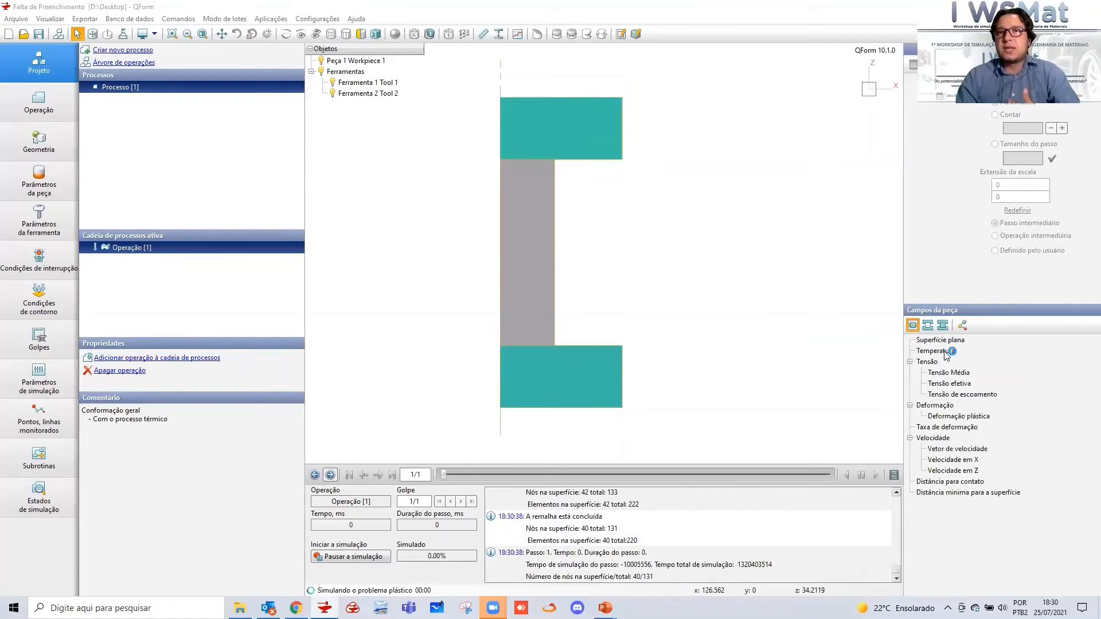
Display the workpiece temperature field and the distance between the tools, and inspect them in the cut-away 3D view
{"action": "left_click", "coordinate": [945, 351]}
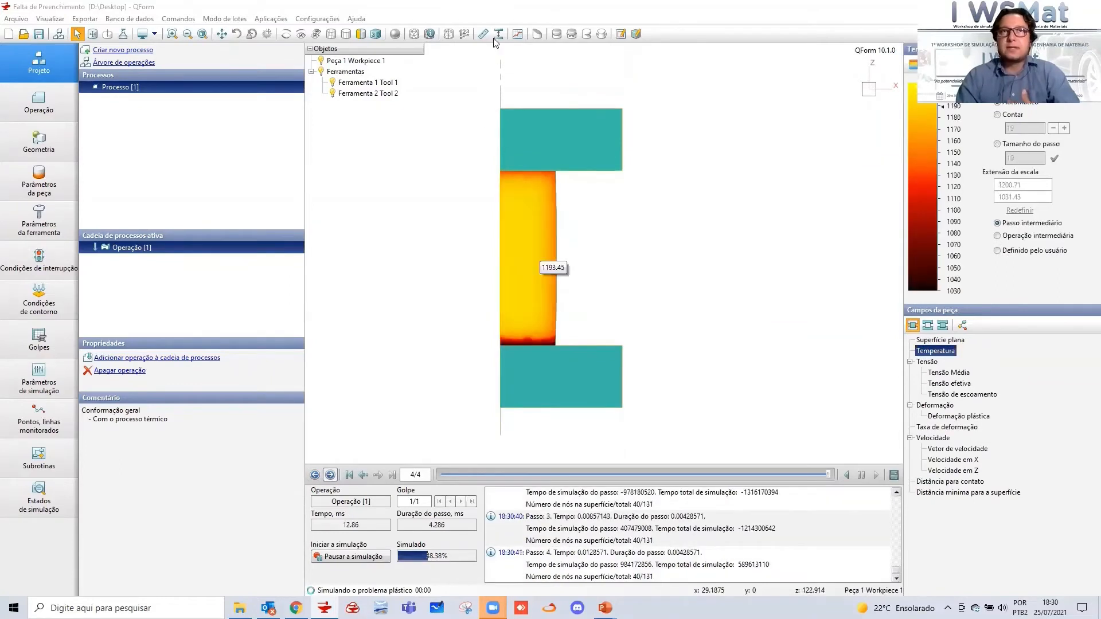
{"action": "key", "text": "h"}
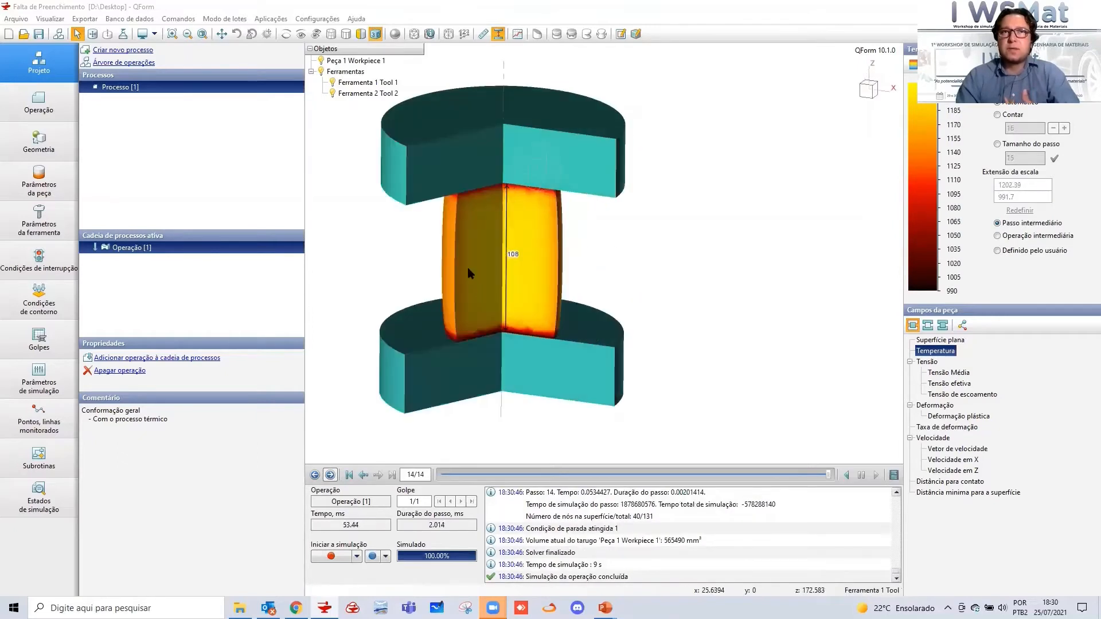
{"action": "middle_click_drag", "start_coordinate": [468, 269], "coordinate": [659, 278]}
{"action": "middle_click_drag", "start_coordinate": [723, 324], "coordinate": [605, 328]}
{"action": "middle_click_drag", "start_coordinate": [619, 245], "coordinate": [598, 292]}
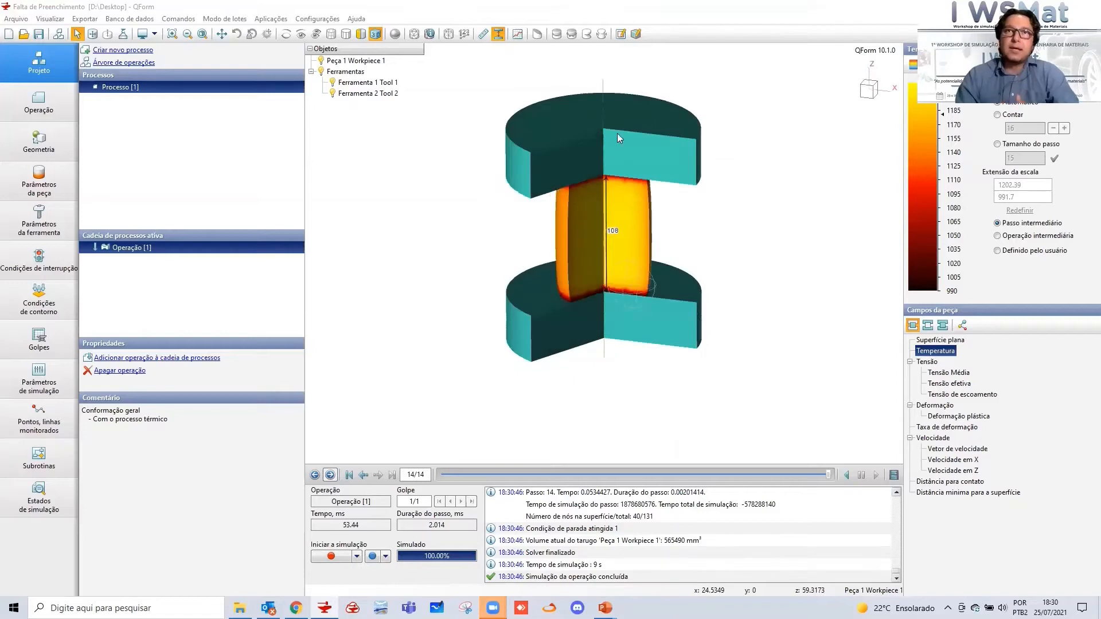
{"action": "middle_click_drag", "start_coordinate": [618, 134], "coordinate": [594, 86]}
{"action": "middle_click_drag", "start_coordinate": [623, 204], "coordinate": [602, 112]}
Create a graph of Tool 1 load (Carga) against Tool 1 displacement (Deslocamento)
{"action": "left_click", "coordinate": [520, 35]}
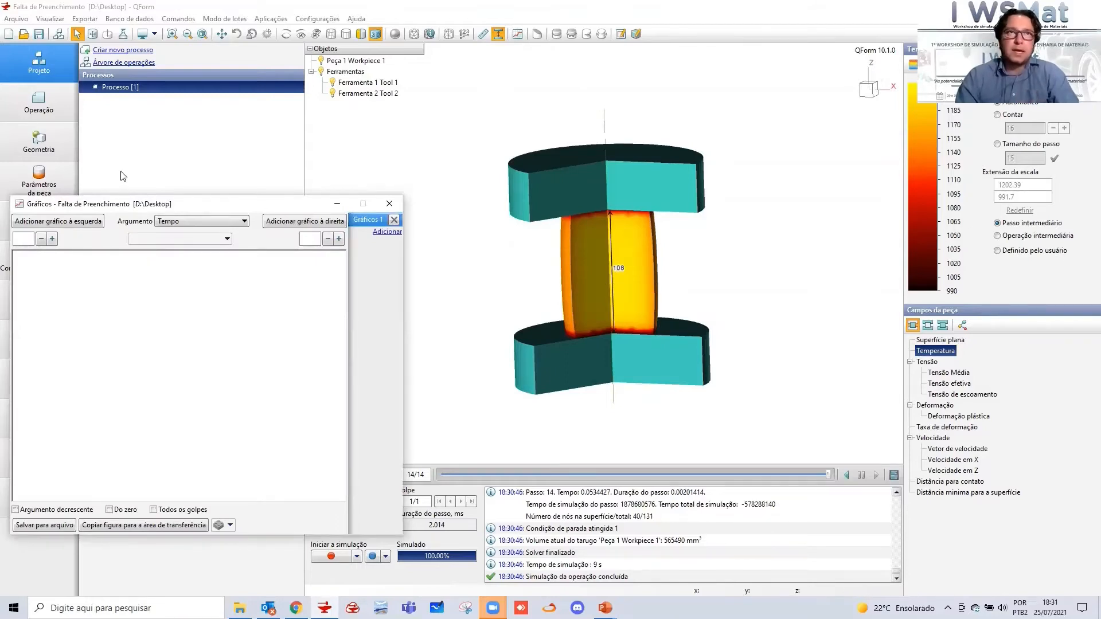
{"action": "left_click_drag", "start_coordinate": [140, 207], "coordinate": [171, 156]}
{"action": "double_click", "coordinate": [218, 292]}
{"action": "left_click", "coordinate": [218, 334]}
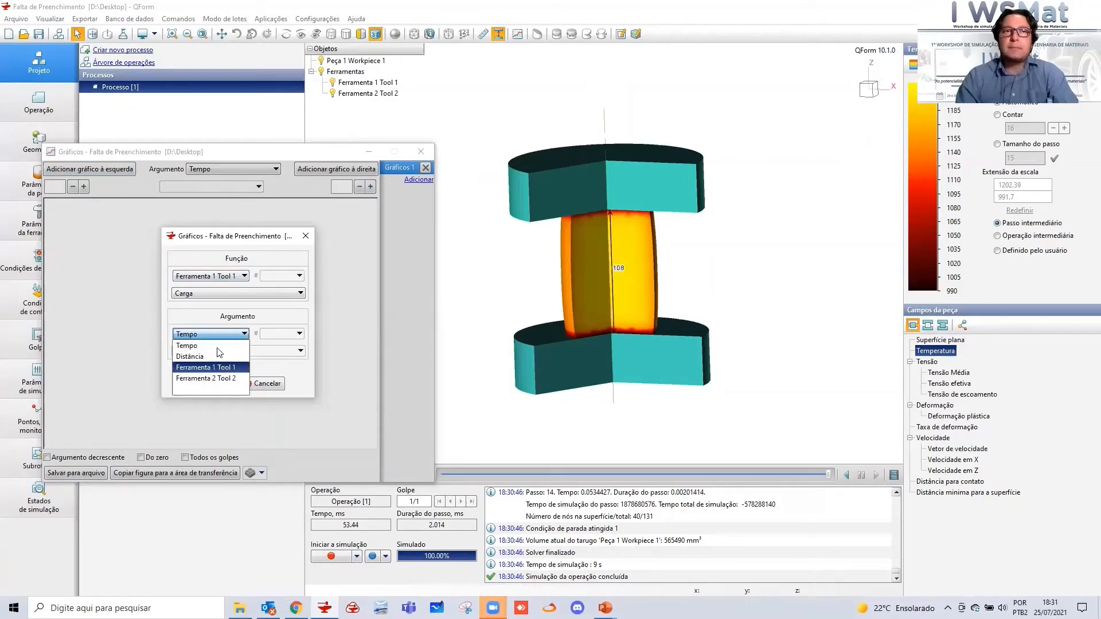
{"action": "left_click", "coordinate": [223, 368]}
{"action": "left_click", "coordinate": [241, 351]}
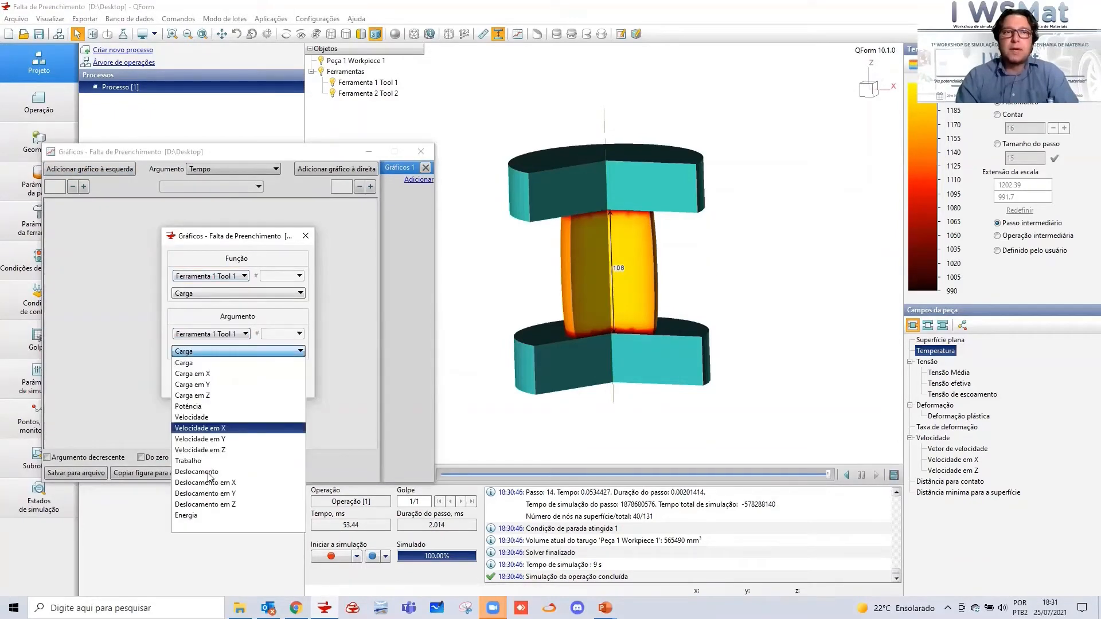
{"action": "left_click", "coordinate": [209, 400]}
{"action": "left_click", "coordinate": [205, 383]}
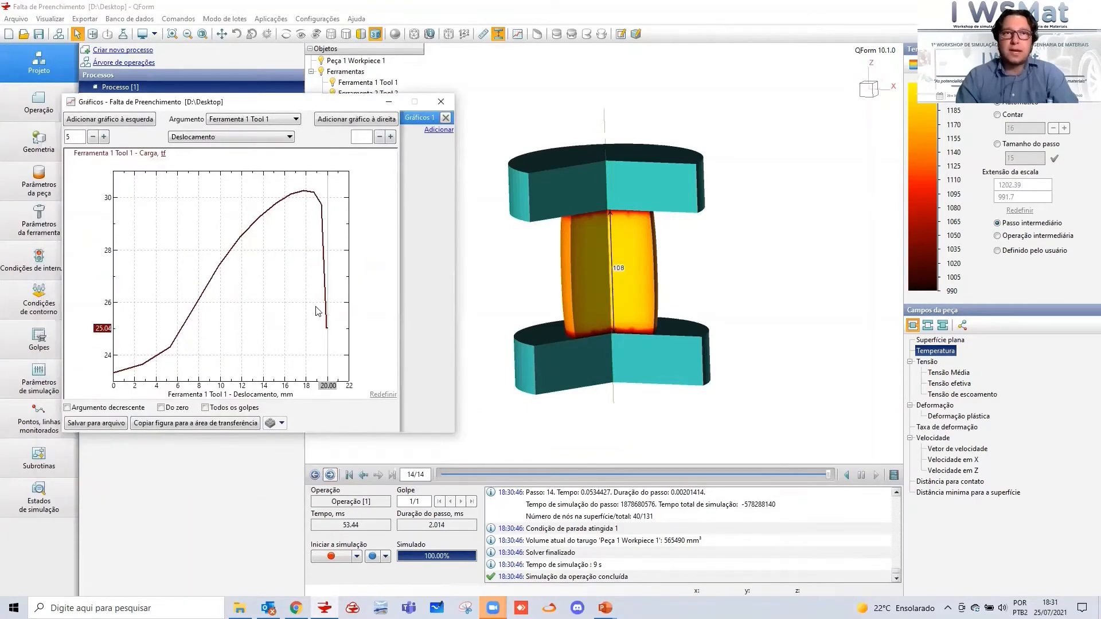
Inspect the peak of the load curve and review the workpiece deformation at different simulation steps in 3D
{"action": "left_click", "coordinate": [304, 193]}
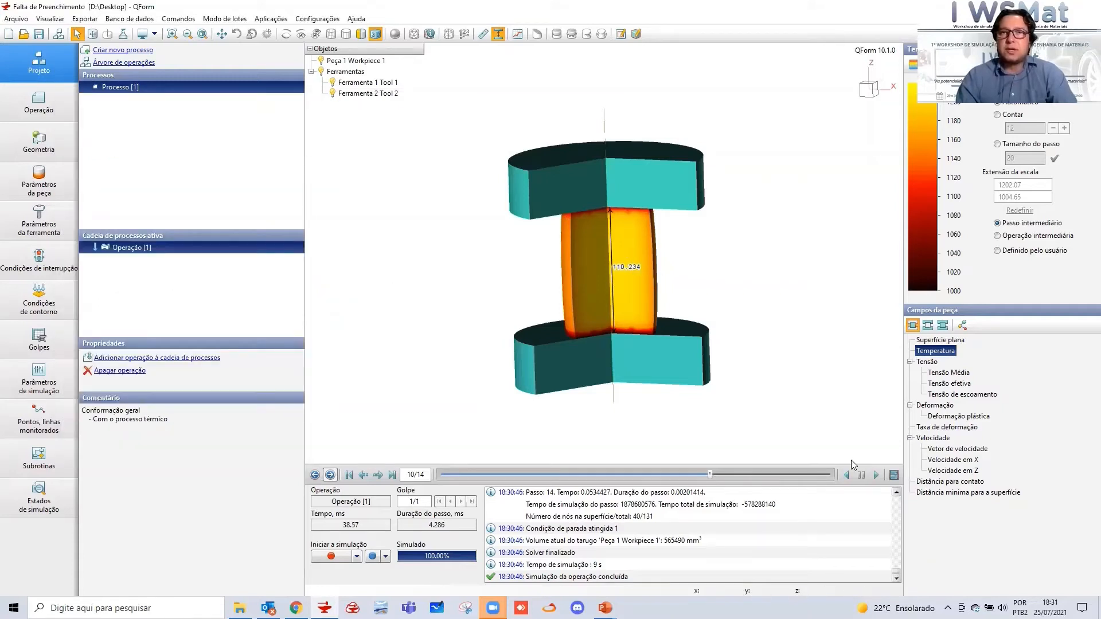
{"action": "left_click", "coordinate": [502, 475]}
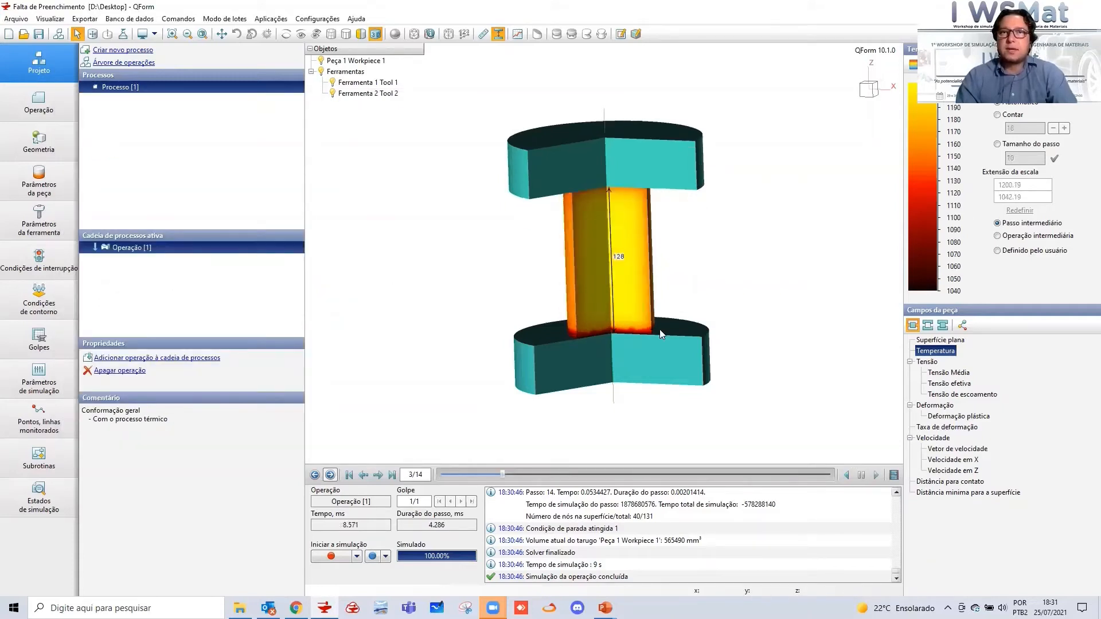
{"action": "left_click_drag", "start_coordinate": [706, 291], "coordinate": [639, 276]}
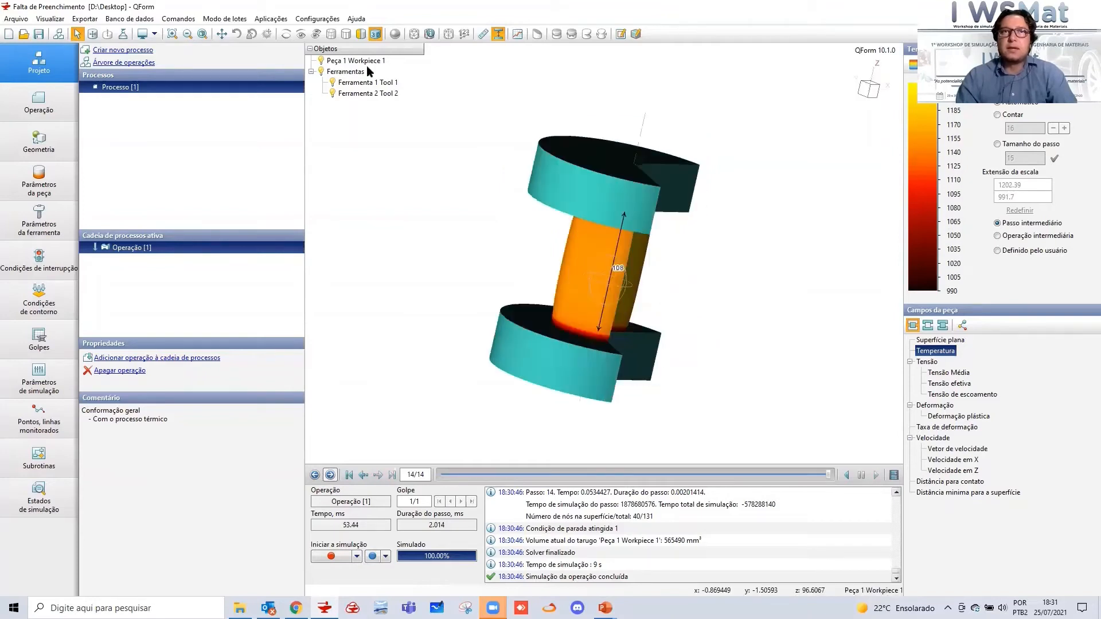
Switch the model from the cut-away 3D view to the full 2D section mirrored about the symmetry axis
{"action": "left_click", "coordinate": [360, 34]}
{"action": "left_click", "coordinate": [377, 35]}
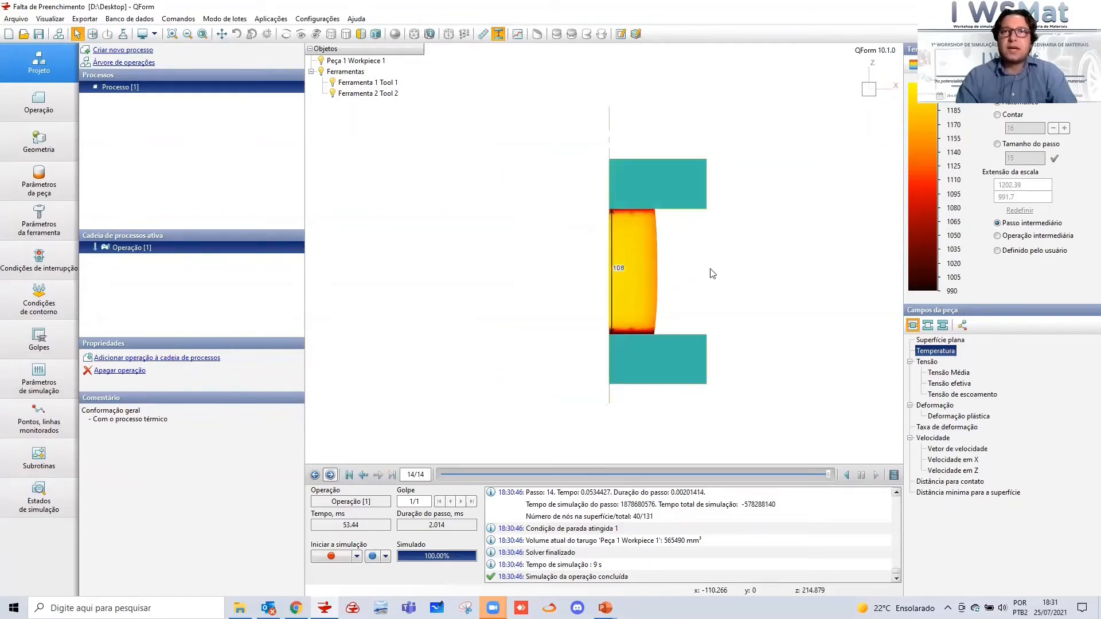
{"action": "left_click", "coordinate": [360, 33]}
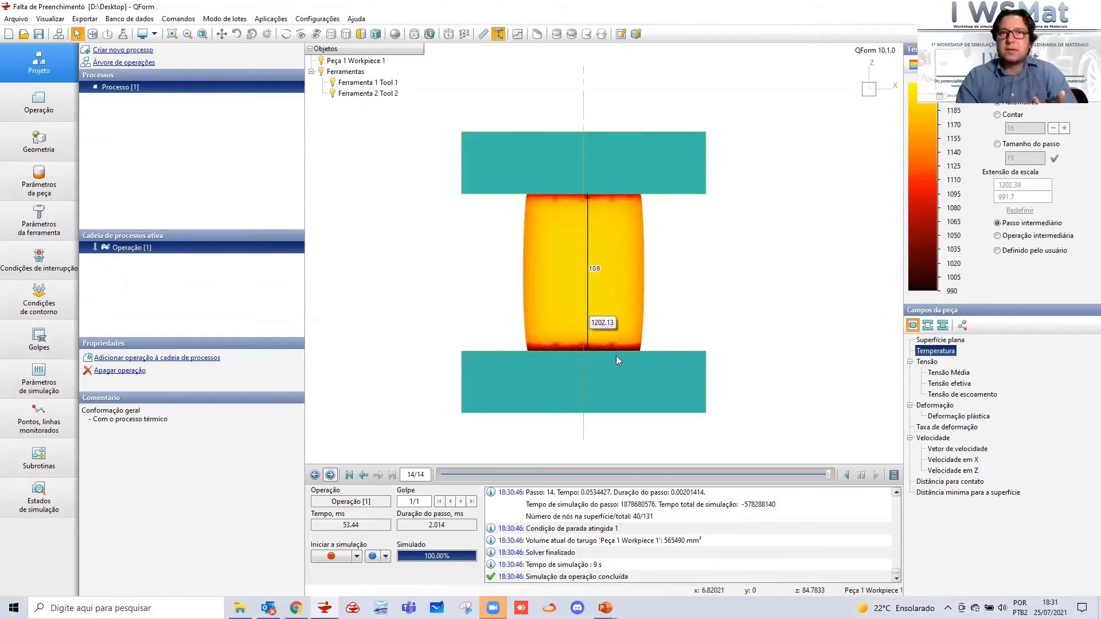
Replay the upsetting steps up to the last one and probe the workpiece temperature near the upper tool contact
{"action": "scroll", "coordinate": [577, 317], "scroll_direction": "up", "scroll_amount": 2}
{"action": "left_click_drag", "start_coordinate": [830, 470], "coordinate": [412, 431]}
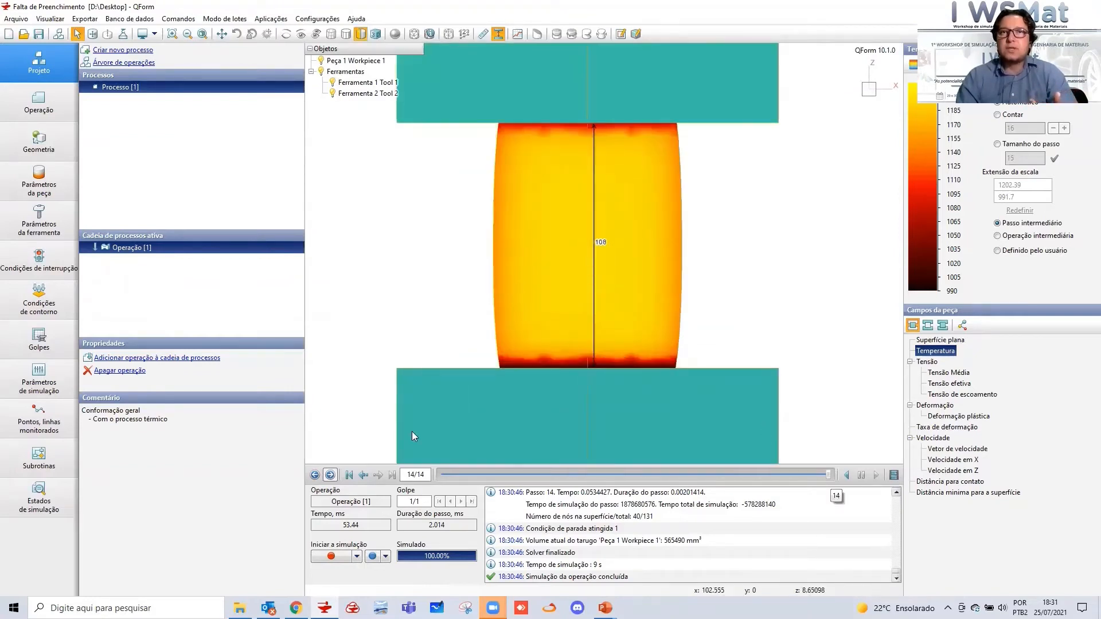
{"action": "left_click", "coordinate": [830, 475]}
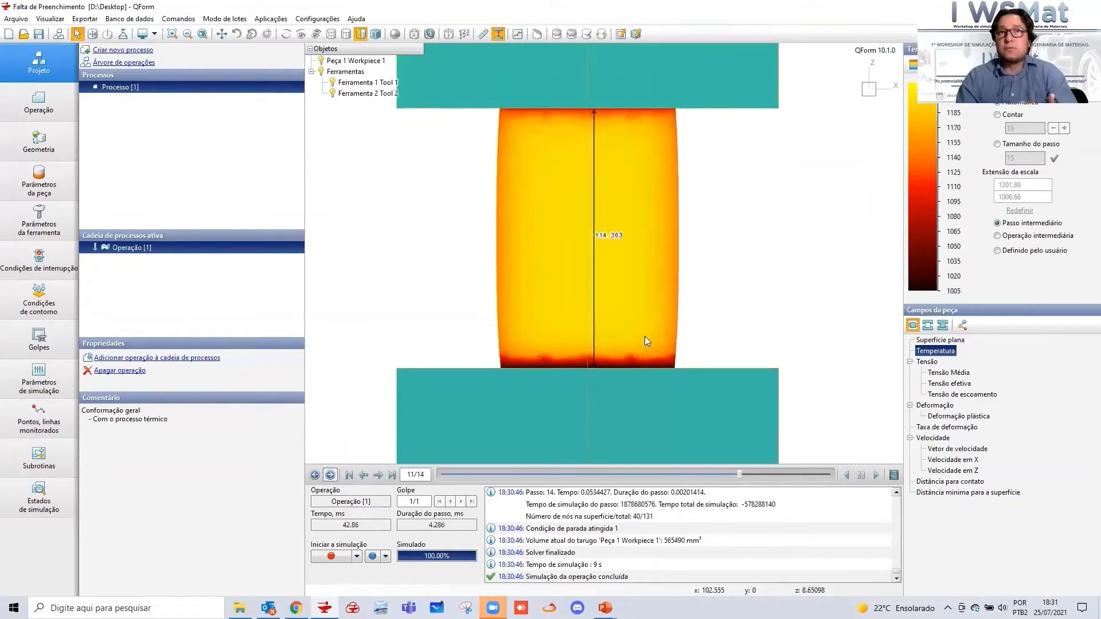
{"action": "scroll", "coordinate": [654, 267], "scroll_direction": "down", "scroll_amount": 2}
{"action": "scroll", "coordinate": [650, 277], "scroll_direction": "up", "scroll_amount": 1}
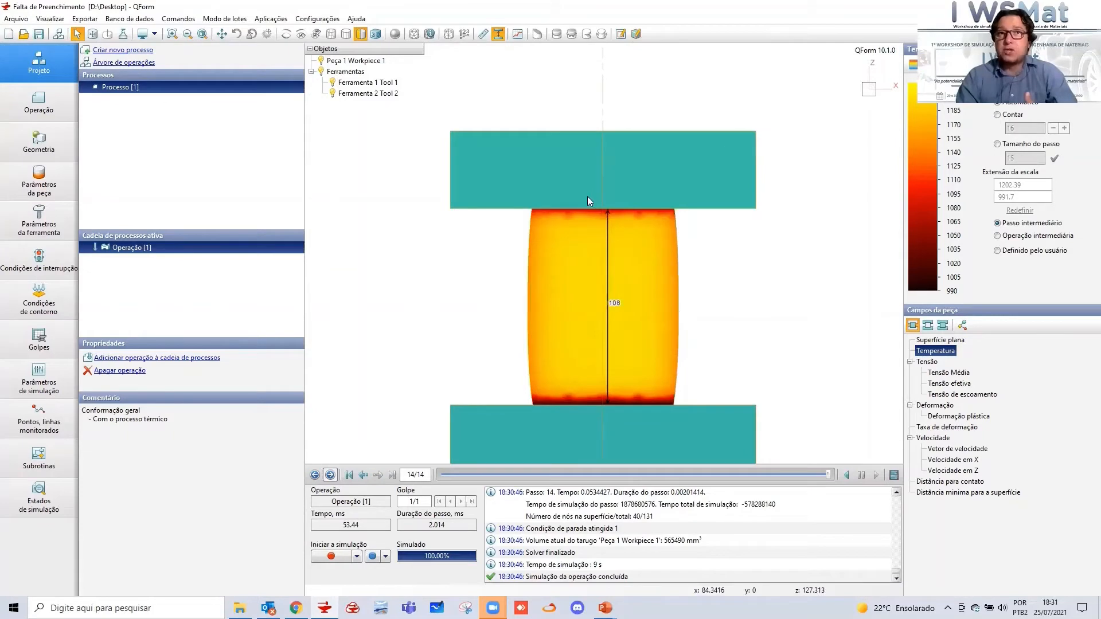
{"action": "mouse_move", "coordinate": [623, 213]}
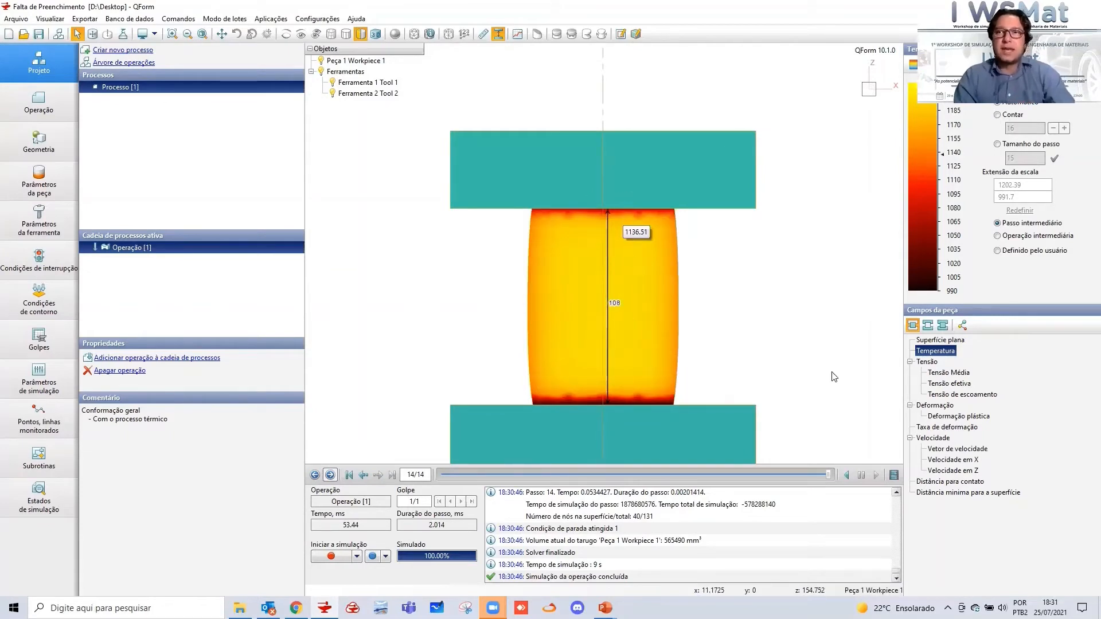
Inspect the workpiece's plastic strain field and its velocity vectors across the upsetting steps, probing near the upper contact and bulged side
{"action": "left_click", "coordinate": [929, 384]}
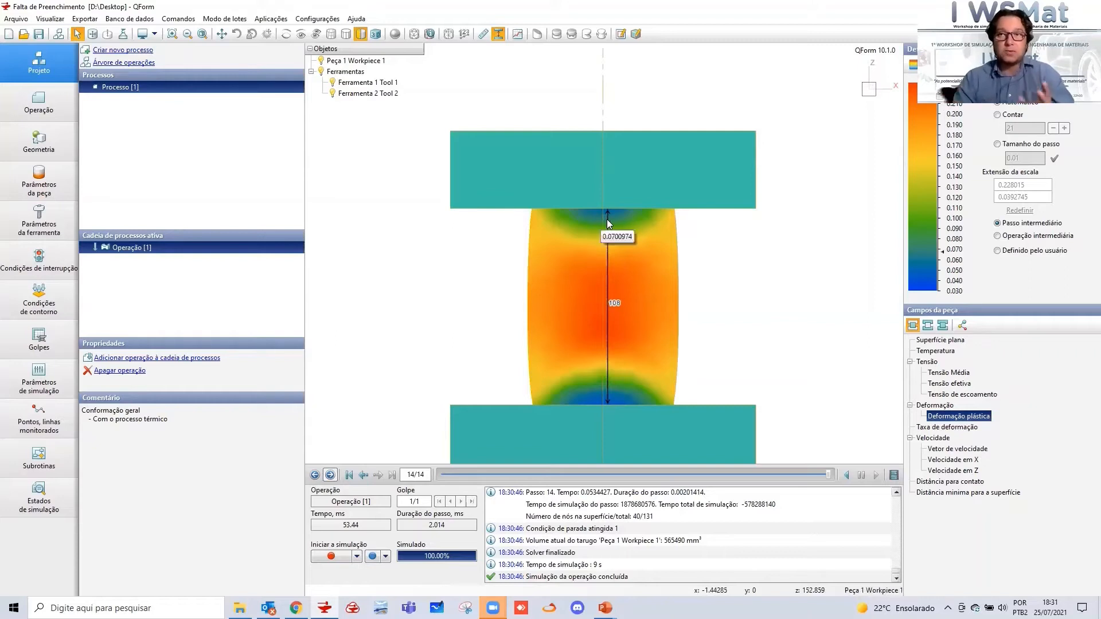
{"action": "left_click", "coordinate": [956, 449]}
{"action": "left_click_drag", "start_coordinate": [829, 475], "coordinate": [536, 406]}
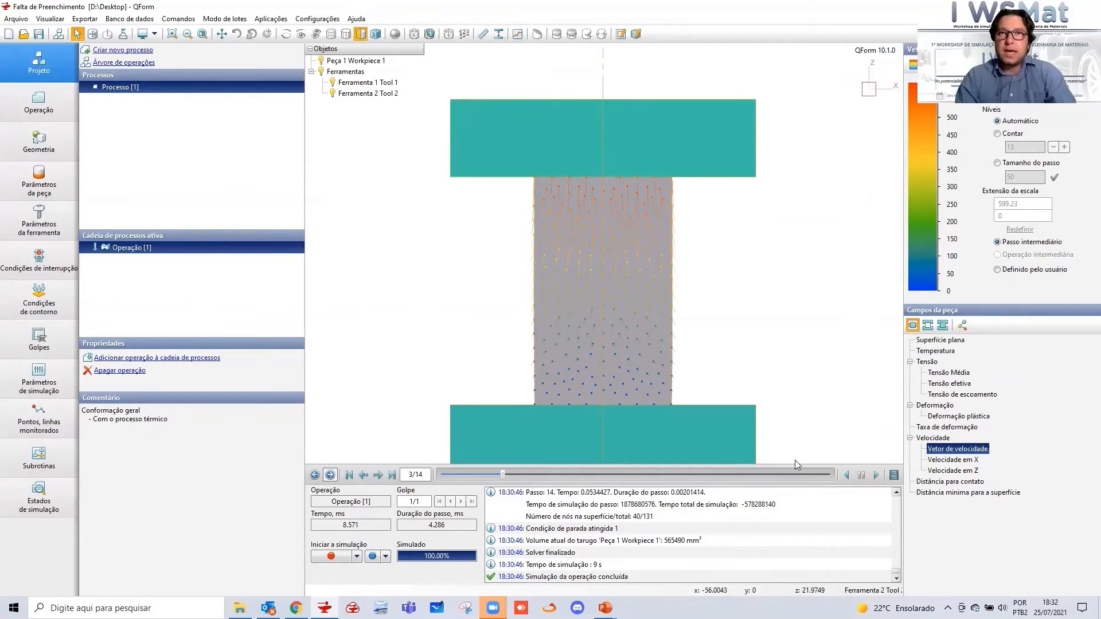
{"action": "mouse_move", "coordinate": [642, 235]}
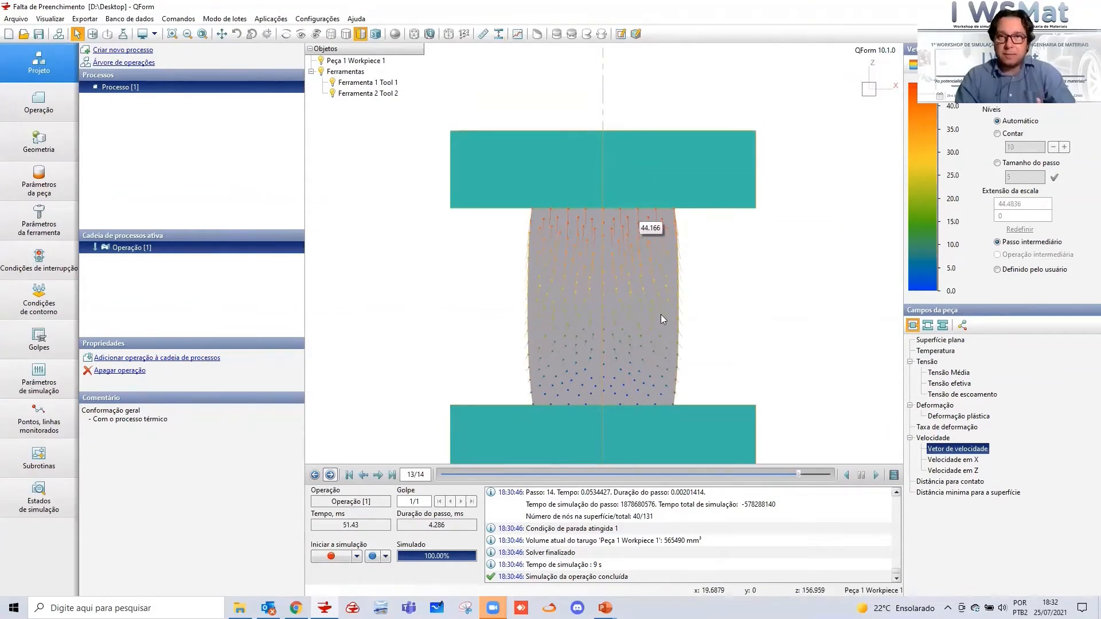
{"action": "mouse_move", "coordinate": [681, 318]}
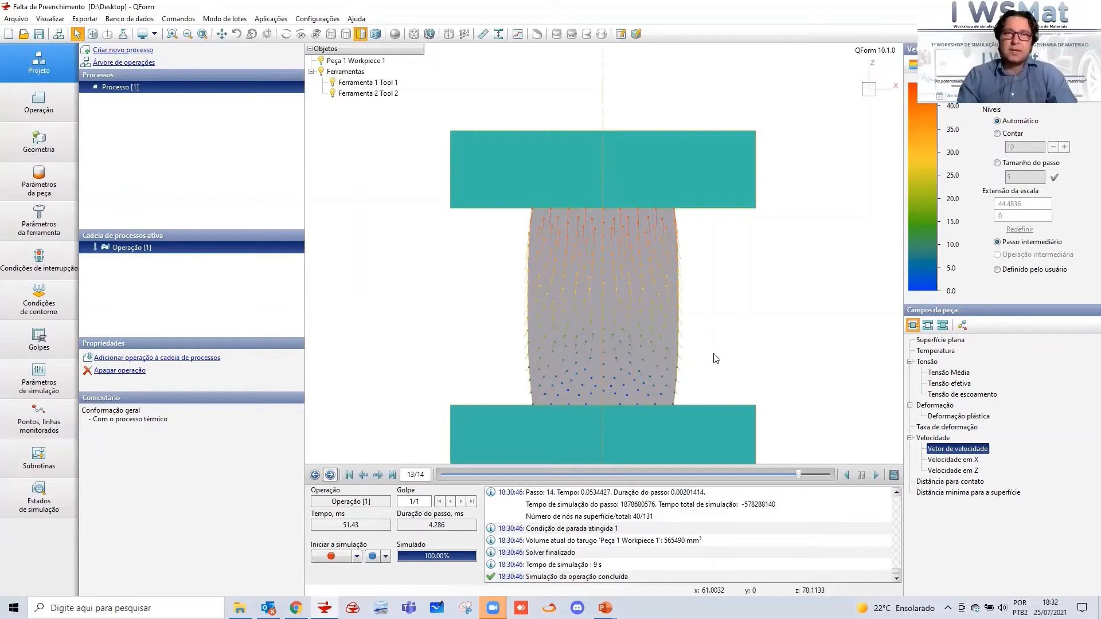
{"action": "mouse_move", "coordinate": [674, 266]}
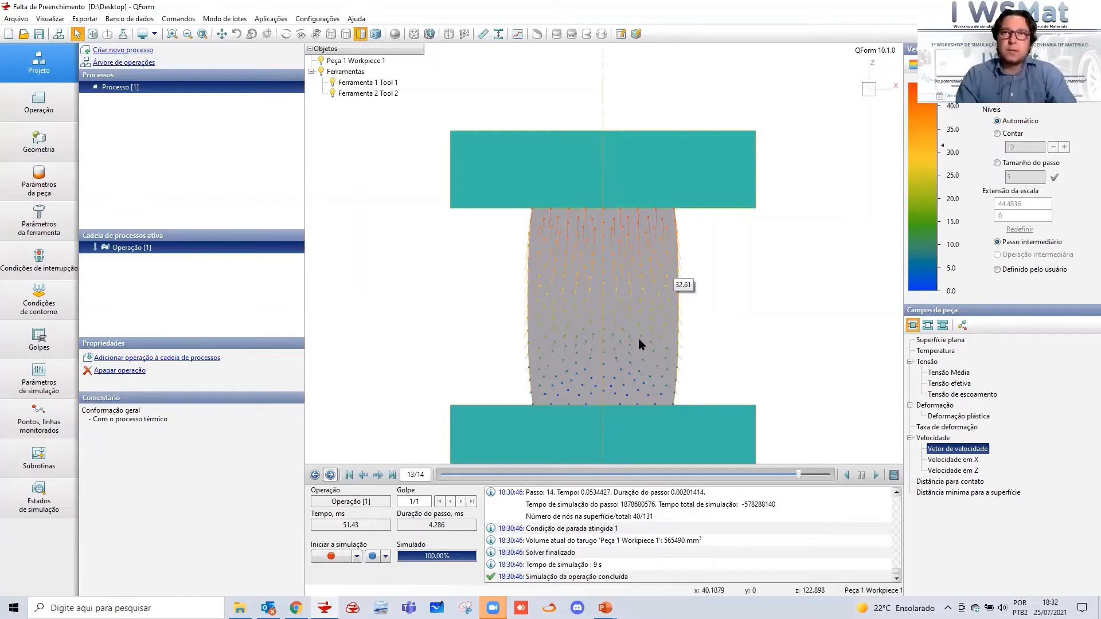
{"action": "middle_click_drag", "start_coordinate": [639, 339], "coordinate": [643, 310]}
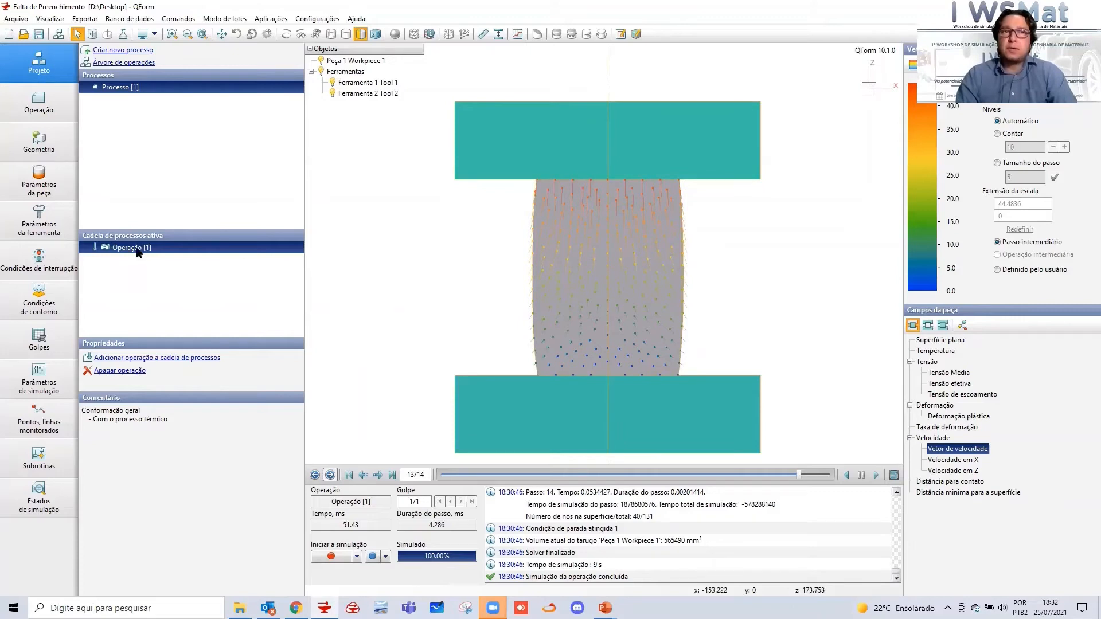
Add a second operation to the process chain, copying the boundary conditions and tools from the previous operation without inheriting its simulation results
{"action": "left_click", "coordinate": [169, 362]}
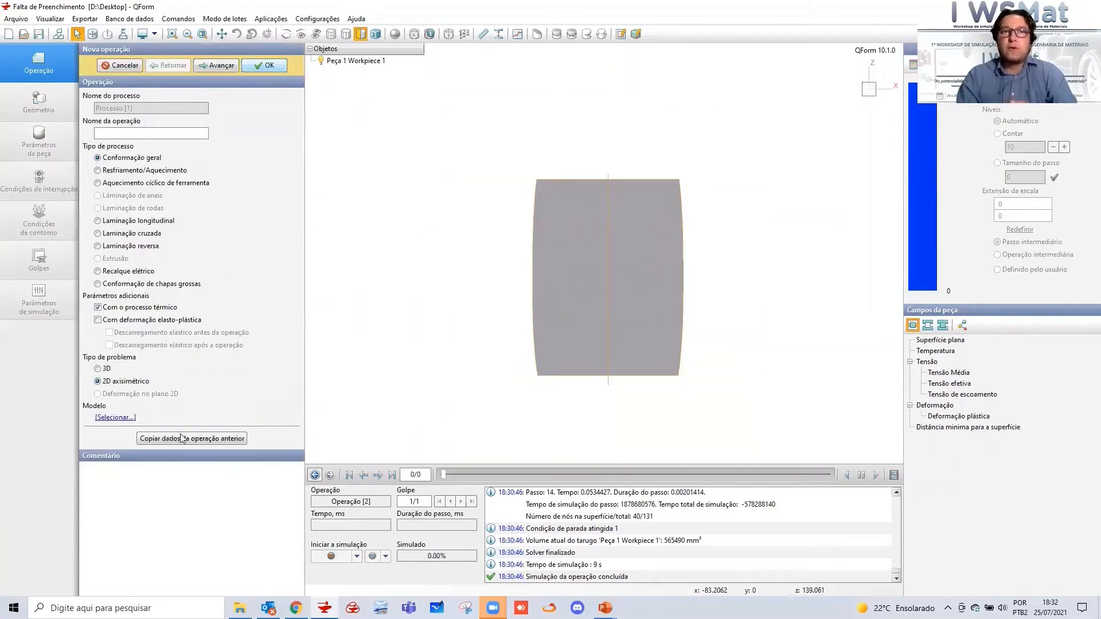
{"action": "left_click", "coordinate": [212, 441]}
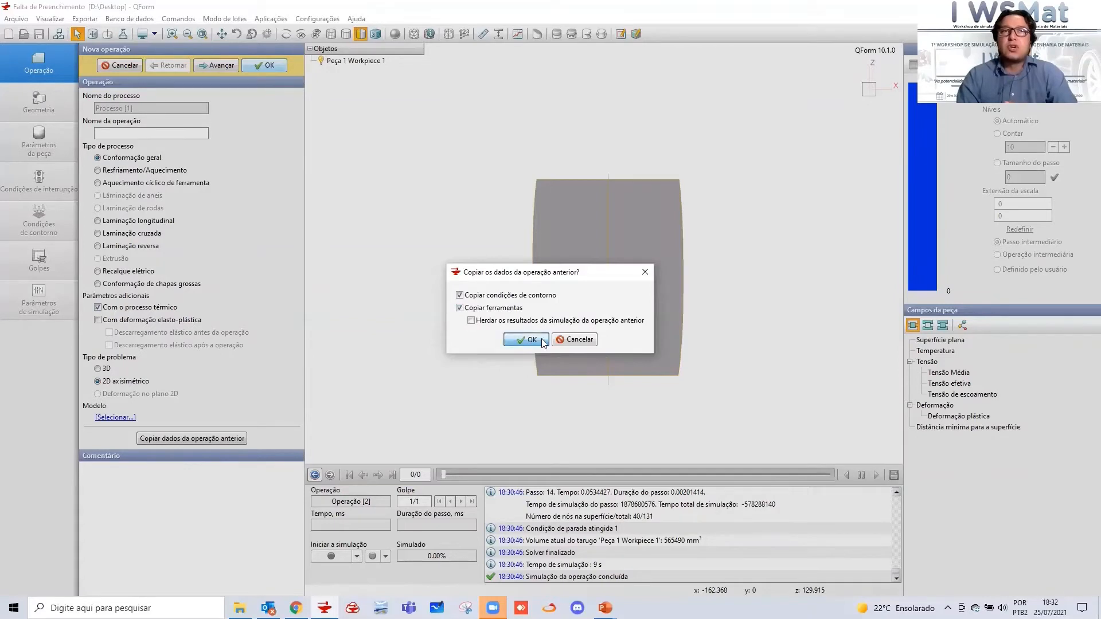
{"action": "left_click", "coordinate": [531, 339]}
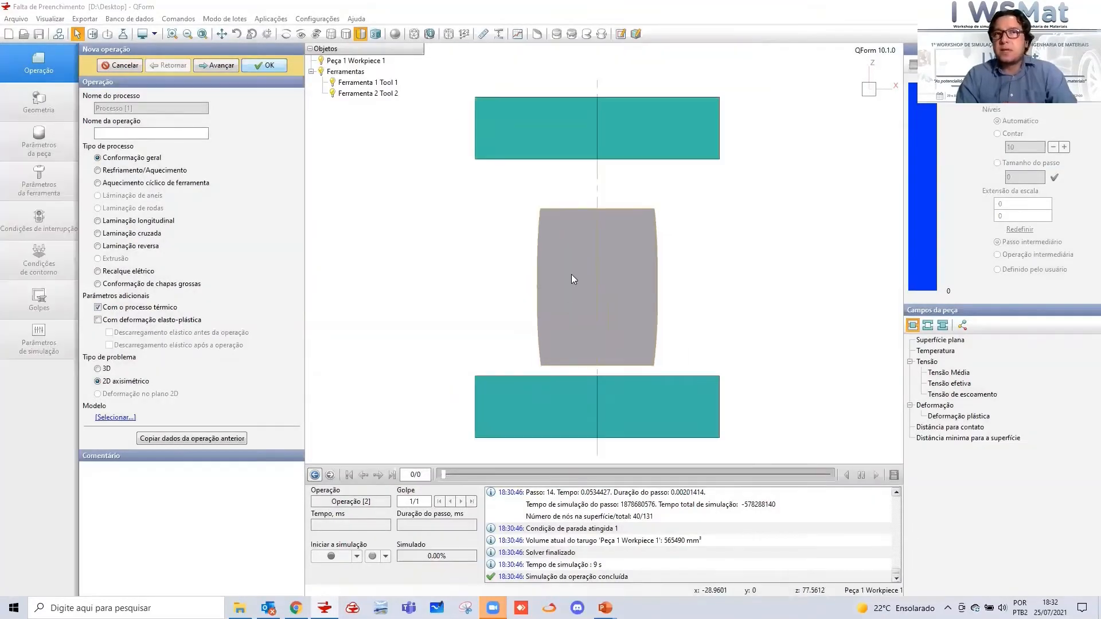
{"action": "scroll", "coordinate": [571, 279], "scroll_direction": "down", "scroll_amount": 1}
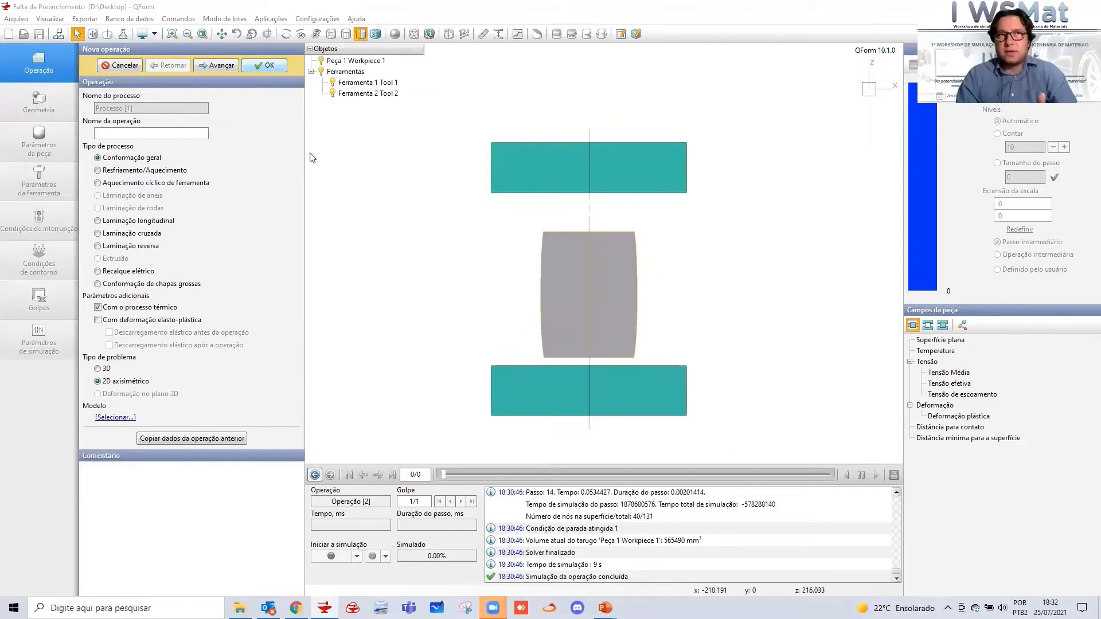
{"action": "left_click_drag", "start_coordinate": [323, 156], "coordinate": [324, 163]}
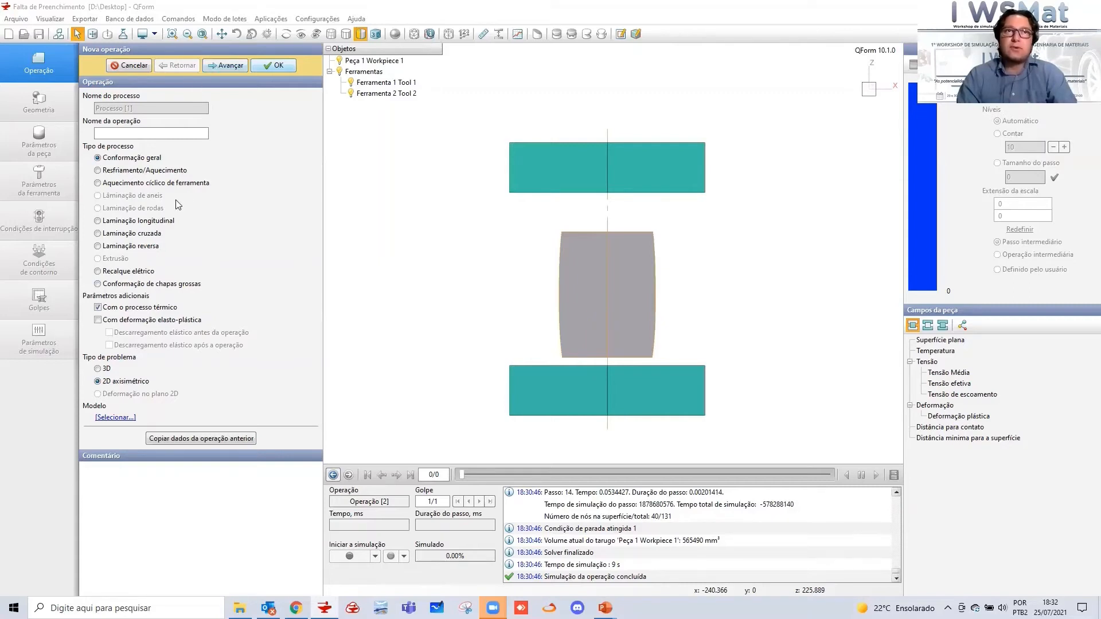
Load the second operation's 2D die geometry from file, overwriting the existing tool objects
{"action": "left_click", "coordinate": [213, 64]}
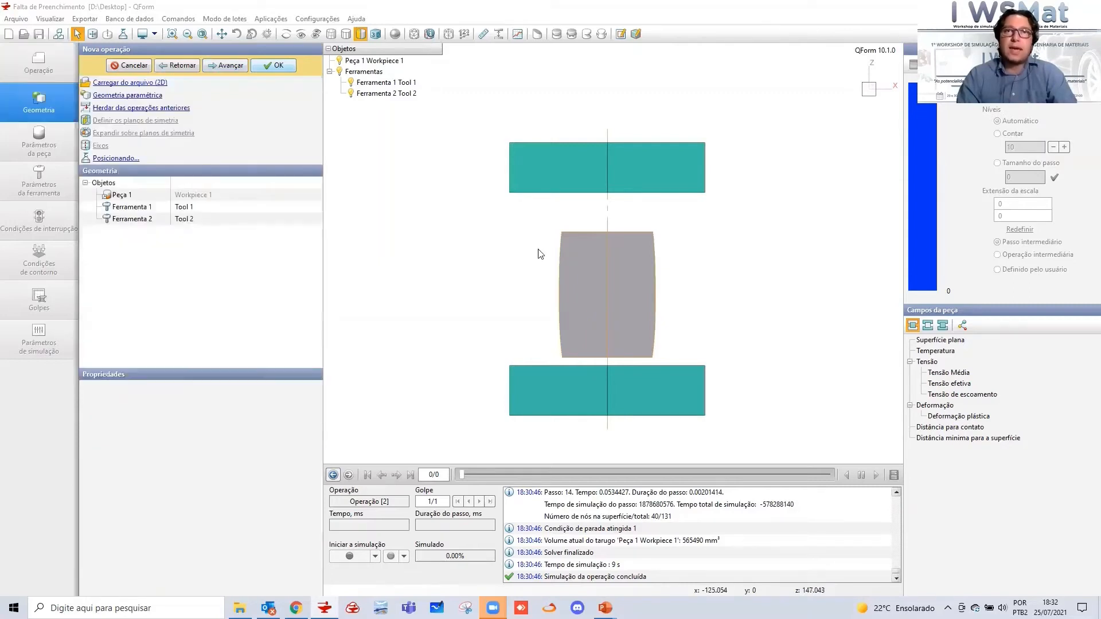
{"action": "left_click", "coordinate": [133, 83]}
{"action": "double_click", "coordinate": [522, 189]}
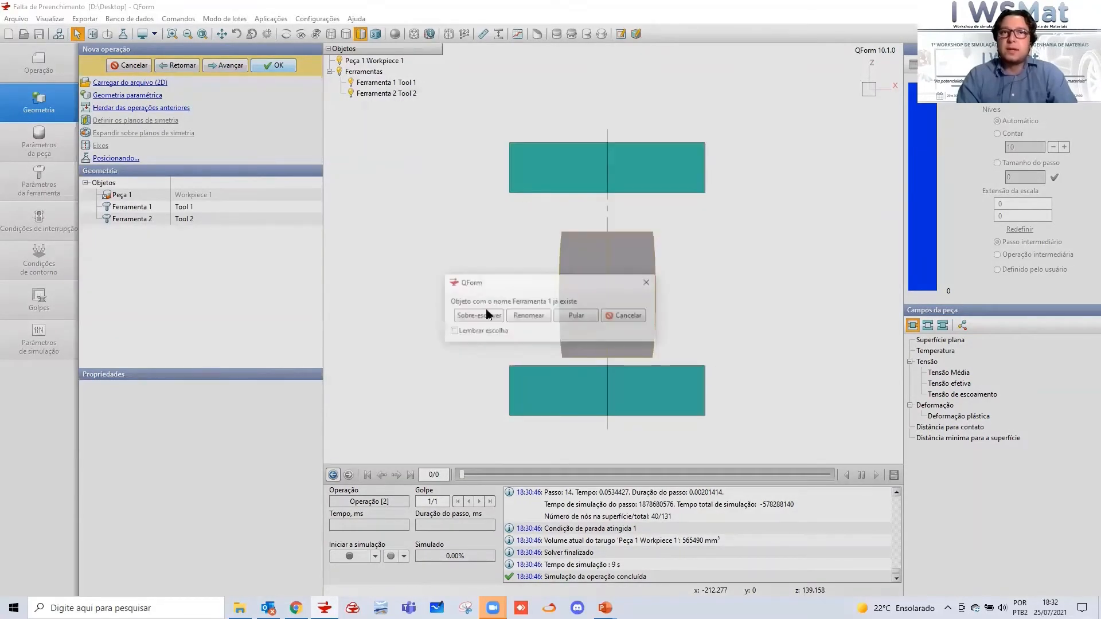
{"action": "left_click", "coordinate": [477, 317]}
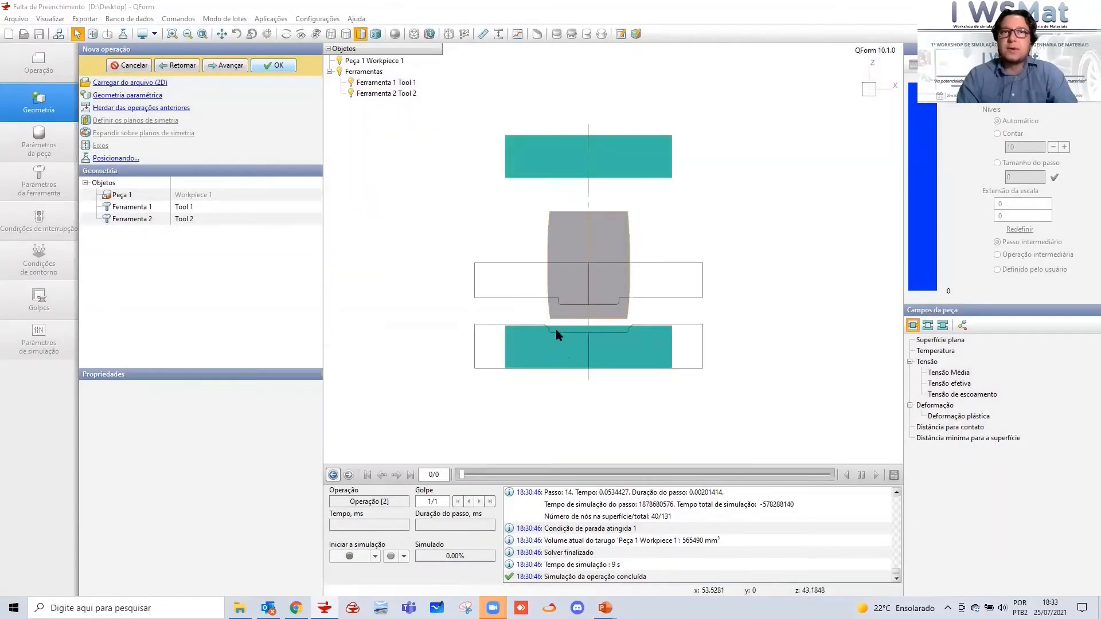
{"action": "scroll", "coordinate": [567, 333], "scroll_direction": "up", "scroll_amount": 1}
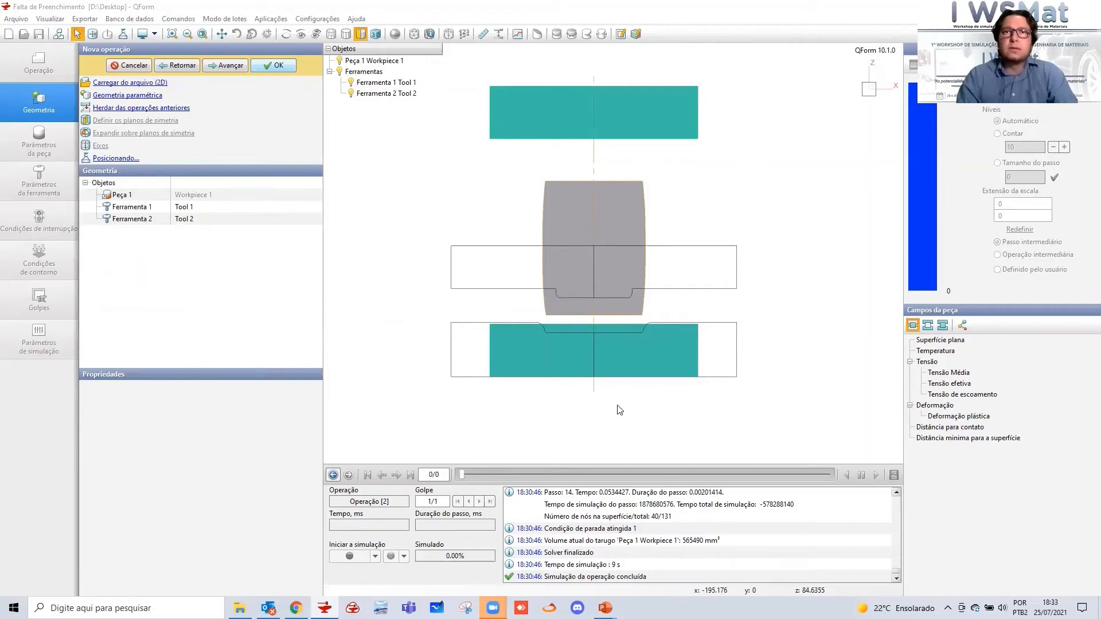
{"action": "scroll", "coordinate": [618, 401], "scroll_direction": "down", "scroll_amount": 1}
Accept the copied workpiece and tool parameters and set the stop condition distance between Tool 1 and Tool 2 to 21 mm
{"action": "left_click", "coordinate": [230, 66]}
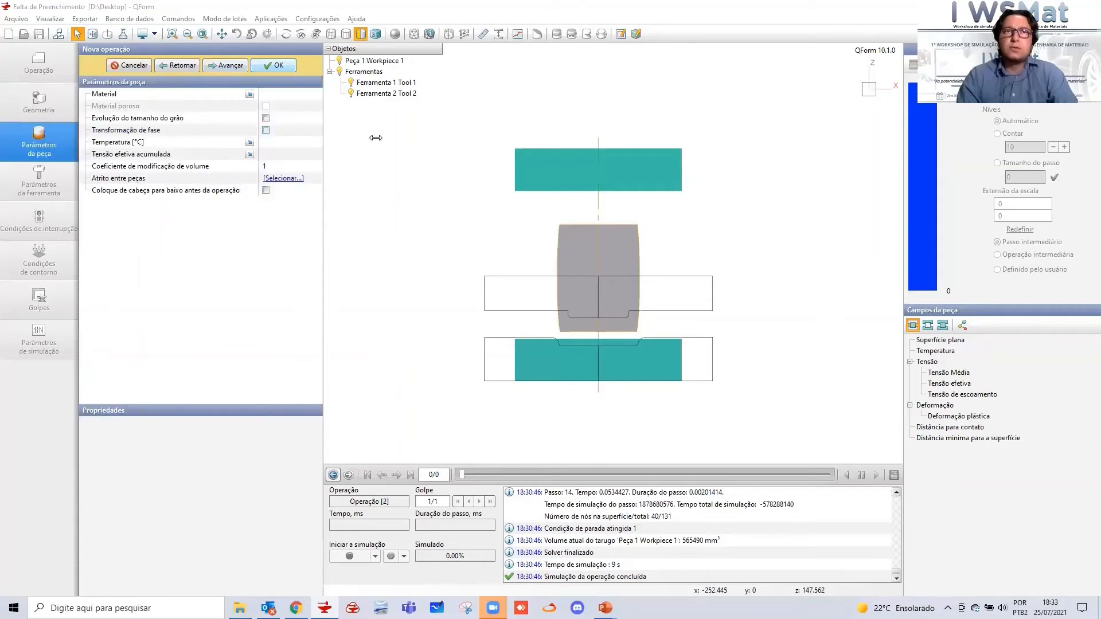
{"action": "left_click_drag", "start_coordinate": [376, 138], "coordinate": [377, 138]}
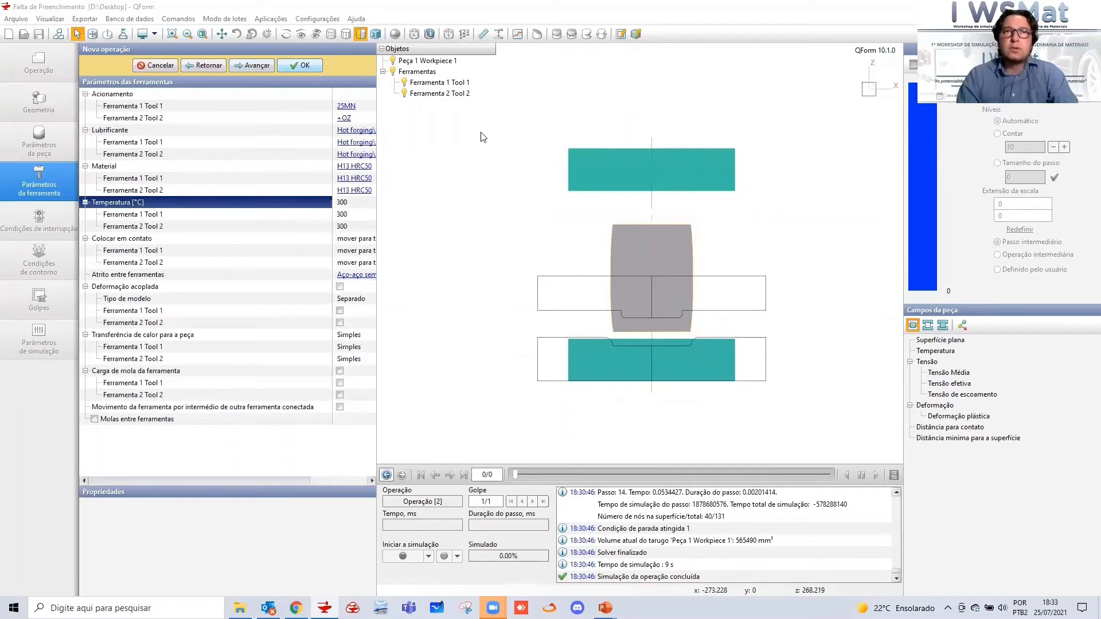
{"action": "left_click_drag", "start_coordinate": [482, 136], "coordinate": [482, 136]}
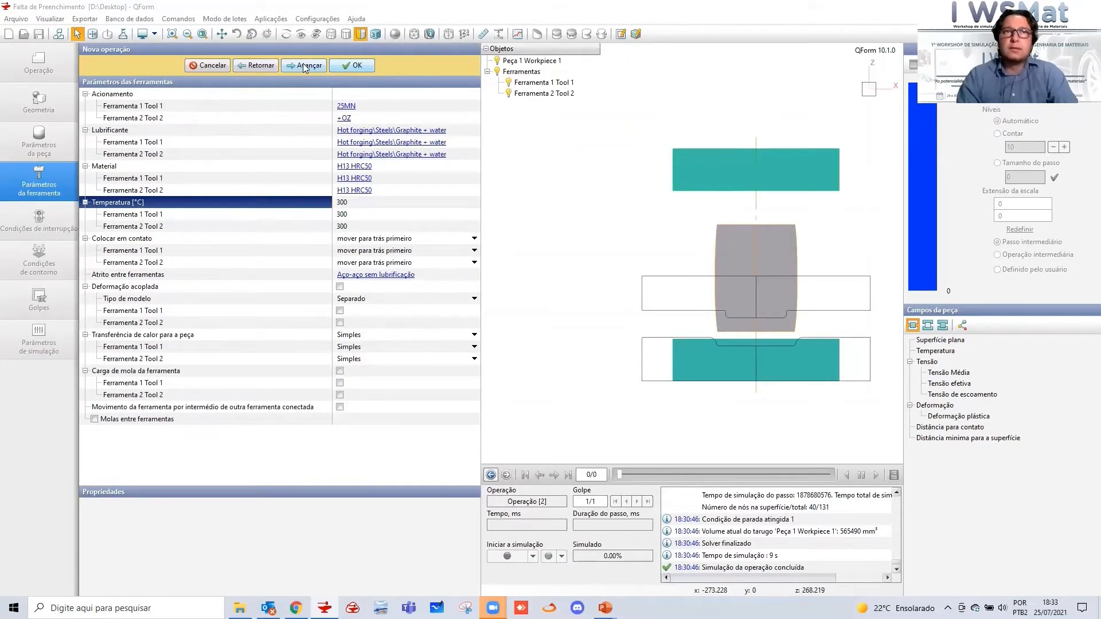
{"action": "left_click", "coordinate": [305, 67]}
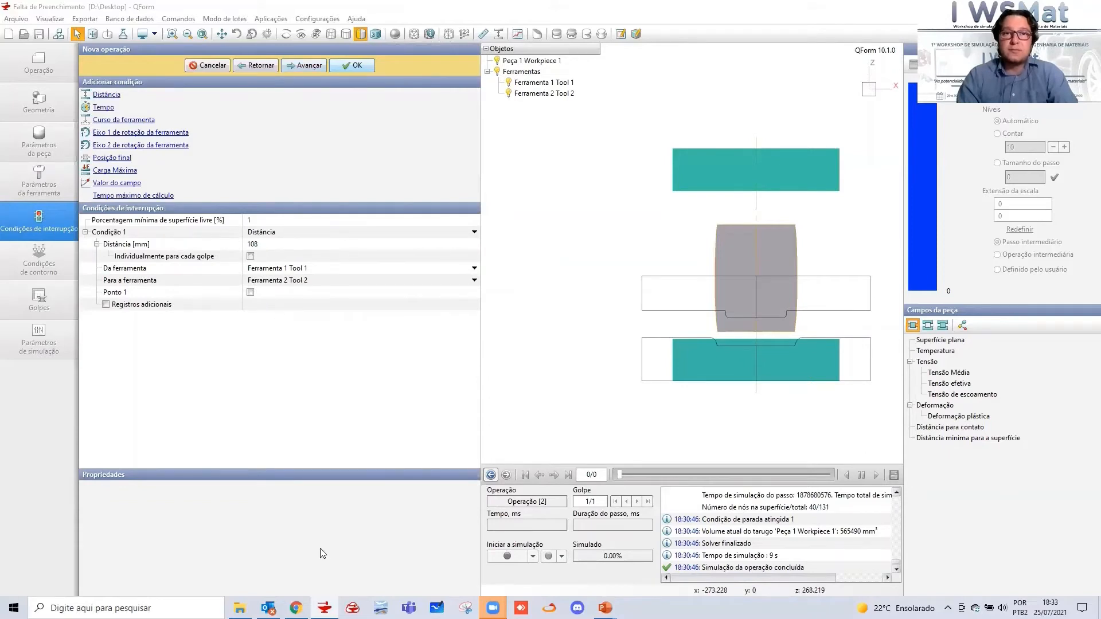
{"action": "key", "text": "alt+Tab"}
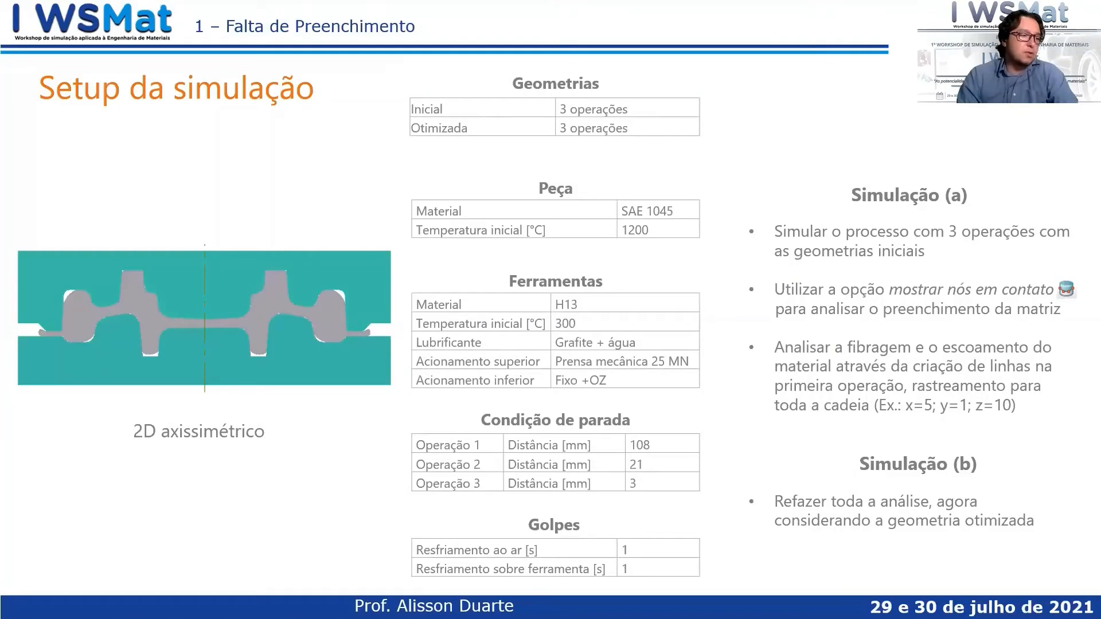
{"action": "key", "text": "alt+Tab"}
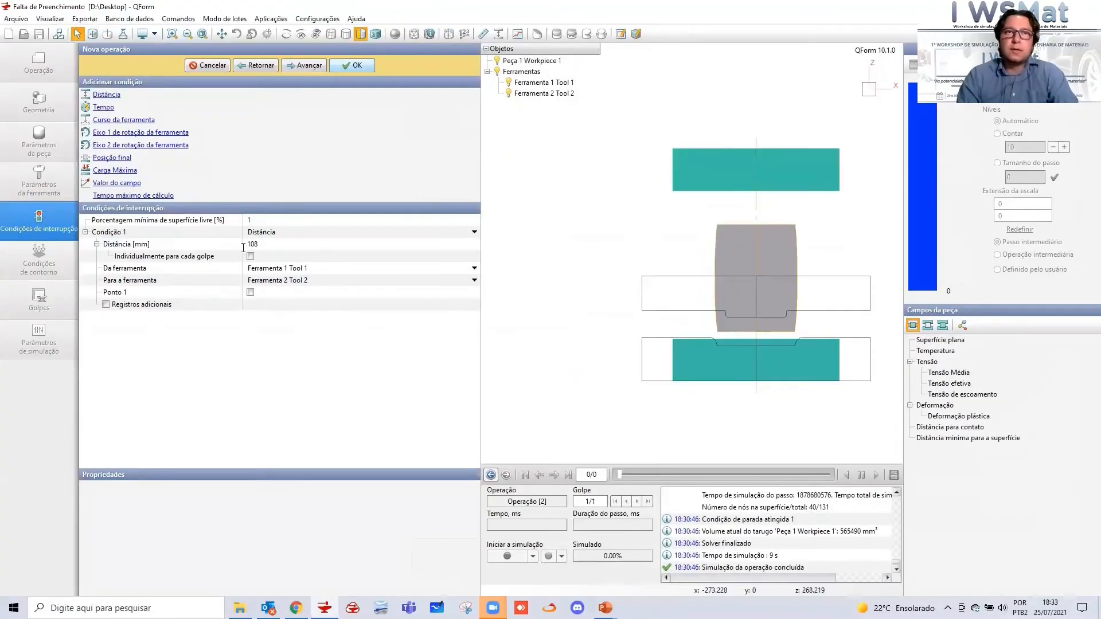
{"action": "left_click", "coordinate": [243, 246]}
{"action": "type", "text": "21"}
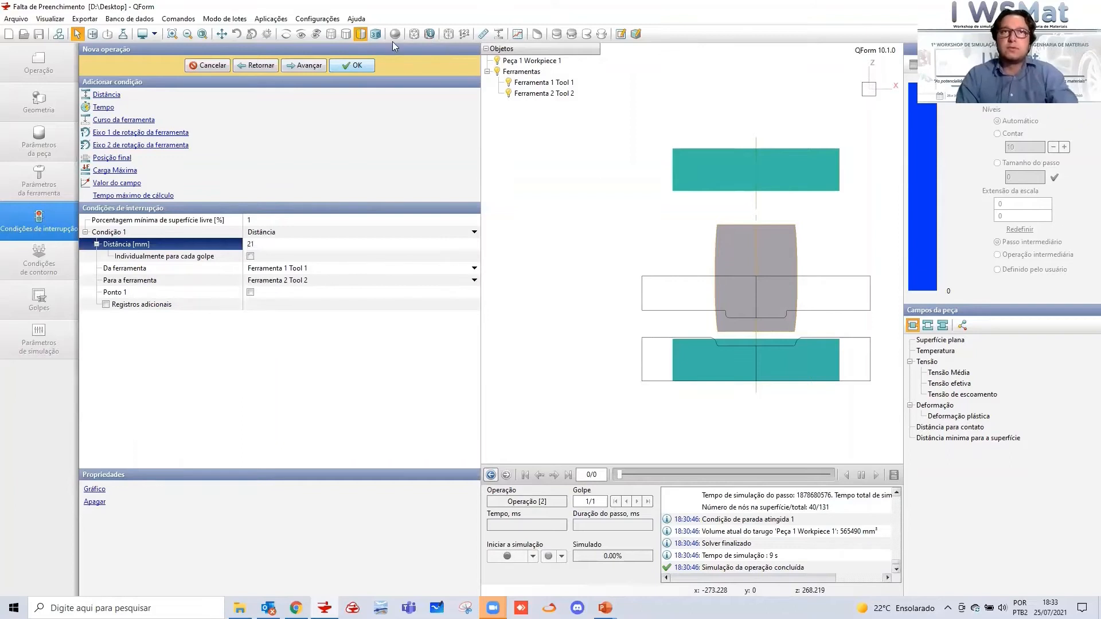
Show the model as a half section and review the boundary conditions and the blow's air and tool cooling times
{"action": "left_click", "coordinate": [360, 34]}
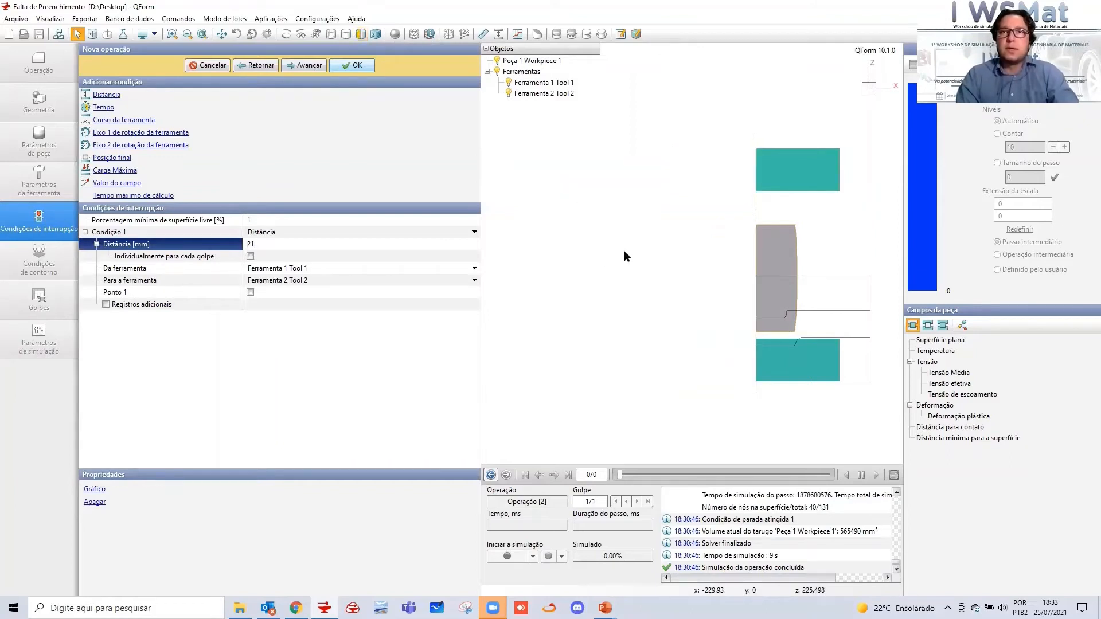
{"action": "scroll", "coordinate": [624, 250], "scroll_direction": "down", "scroll_amount": 1}
{"action": "left_click", "coordinate": [311, 67]}
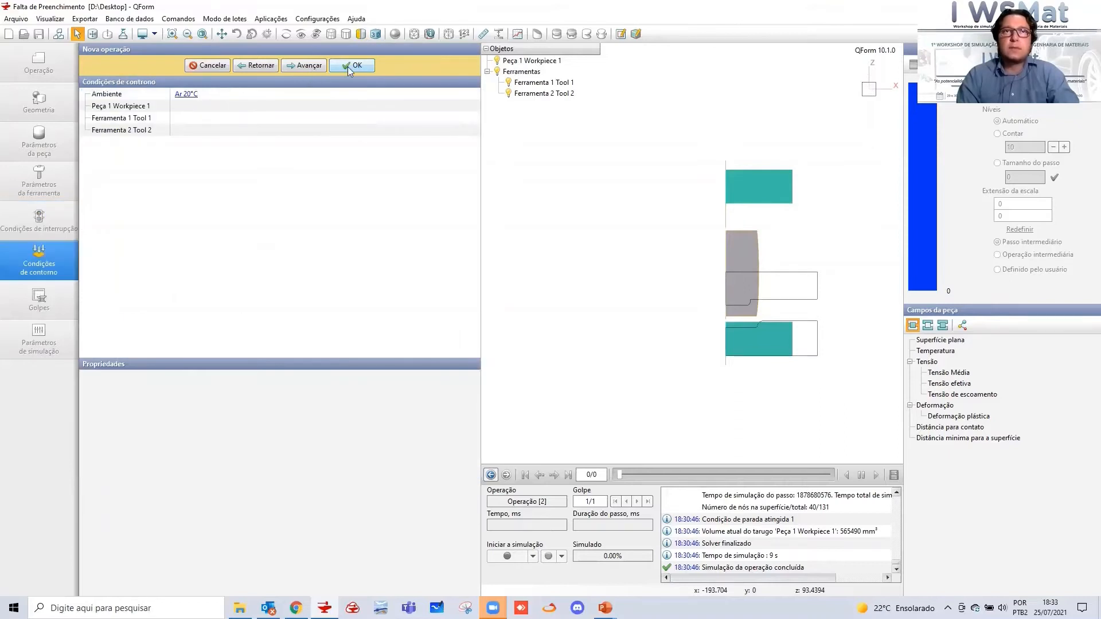
{"action": "left_click", "coordinate": [311, 68]}
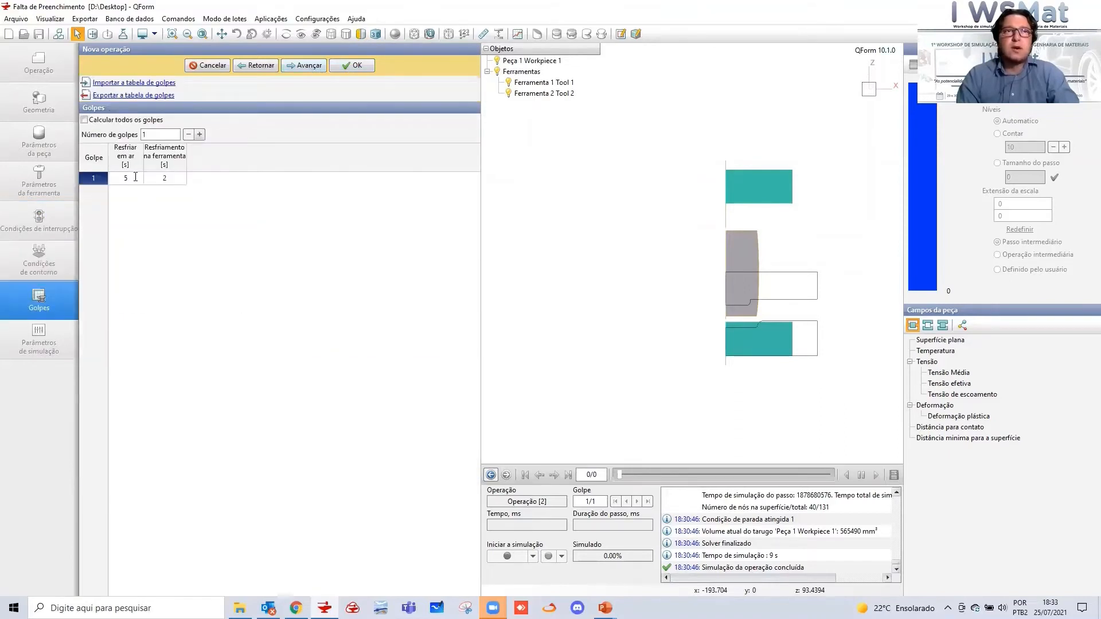
{"action": "double_click", "coordinate": [127, 180]}
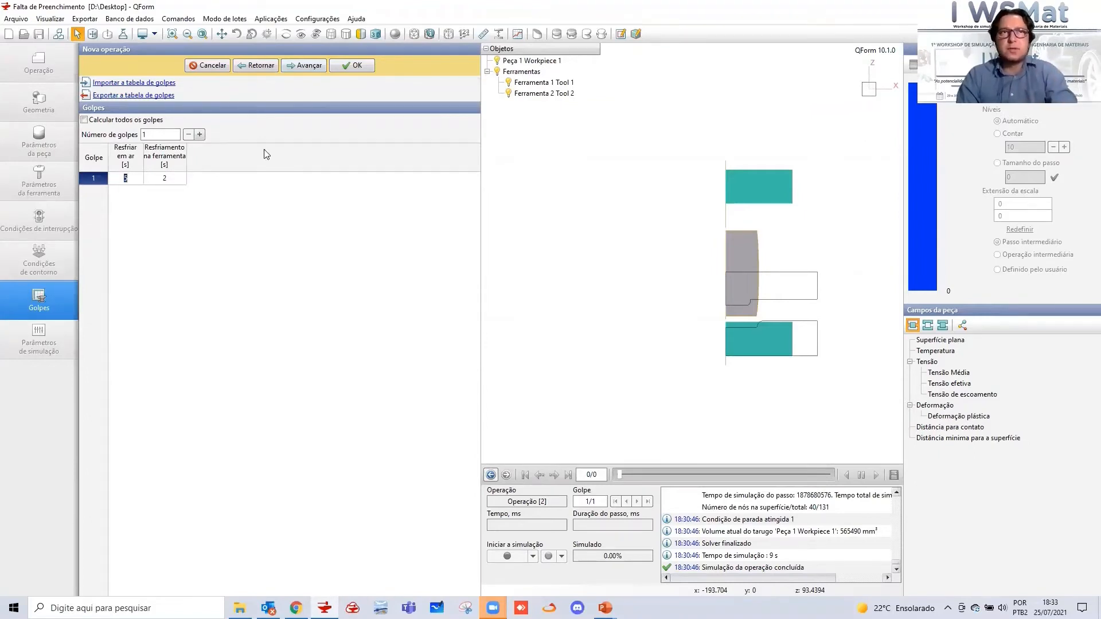
Finish setting up the second operation and start its simulation, saving the project changes
{"action": "left_click", "coordinate": [351, 66]}
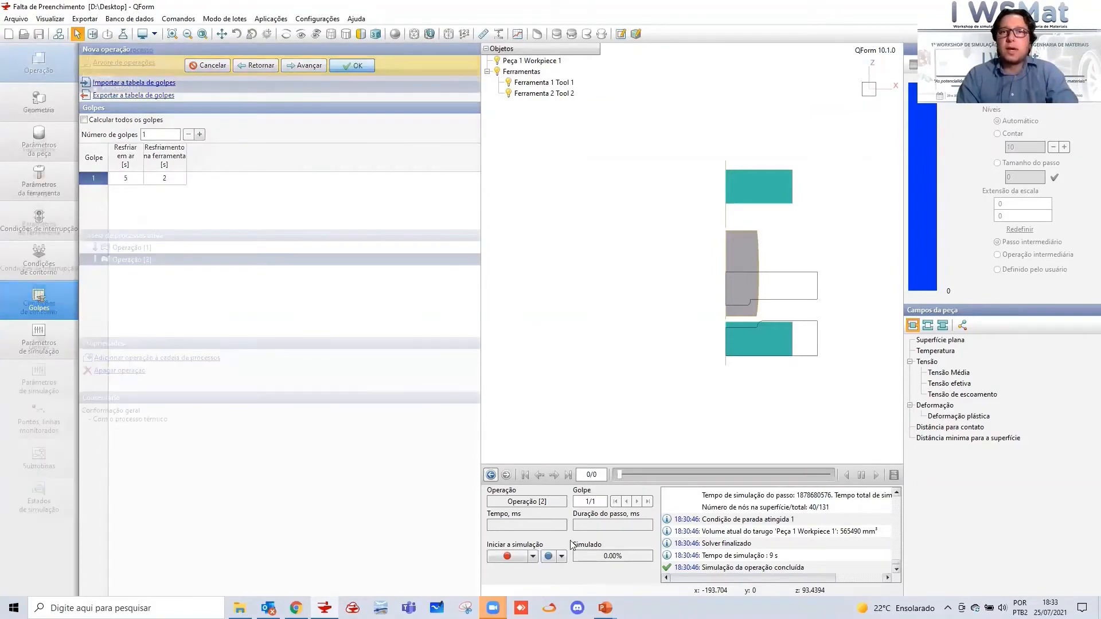
{"action": "left_click", "coordinate": [509, 555]}
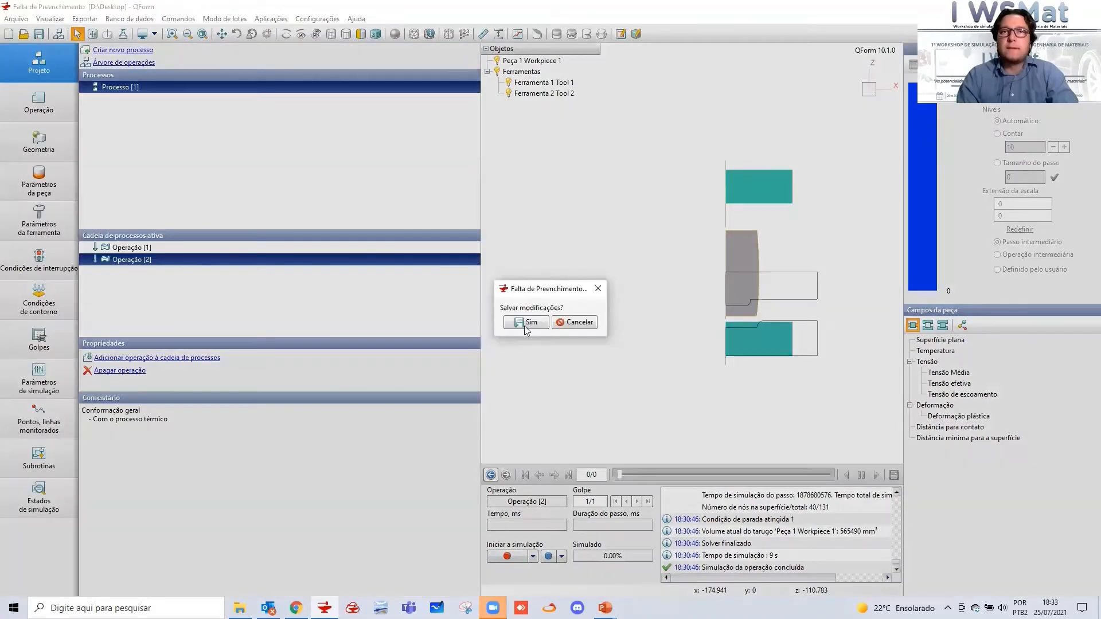
{"action": "left_click", "coordinate": [519, 323]}
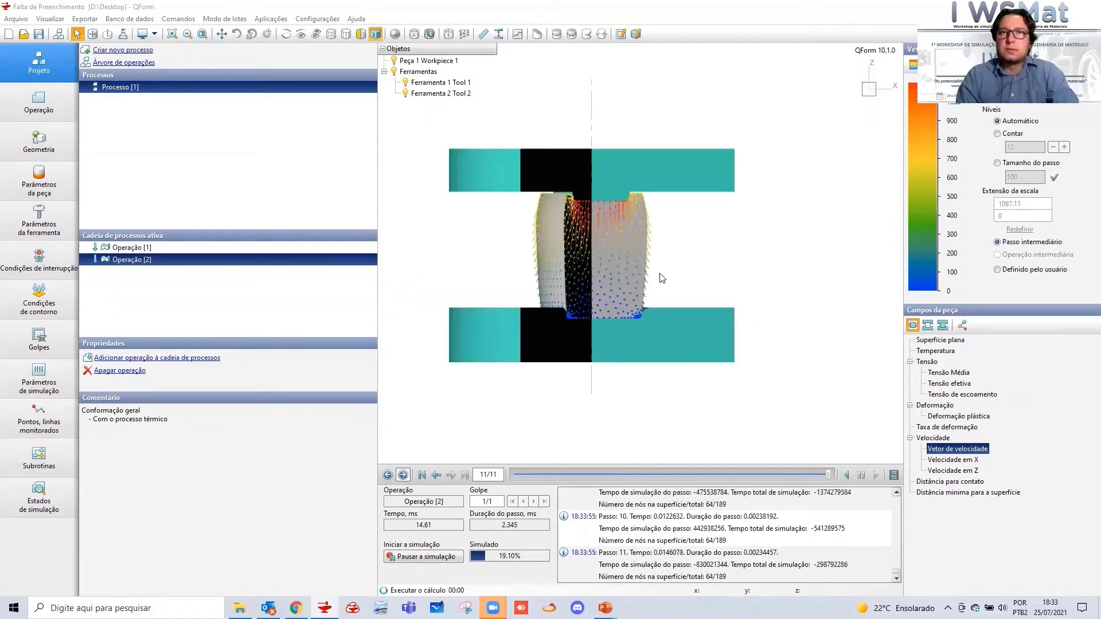
Examine the workpiece's effective stress and temperature in the cut-away 3D view while the second operation simulates
{"action": "middle_click_drag", "start_coordinate": [664, 257], "coordinate": [567, 235]}
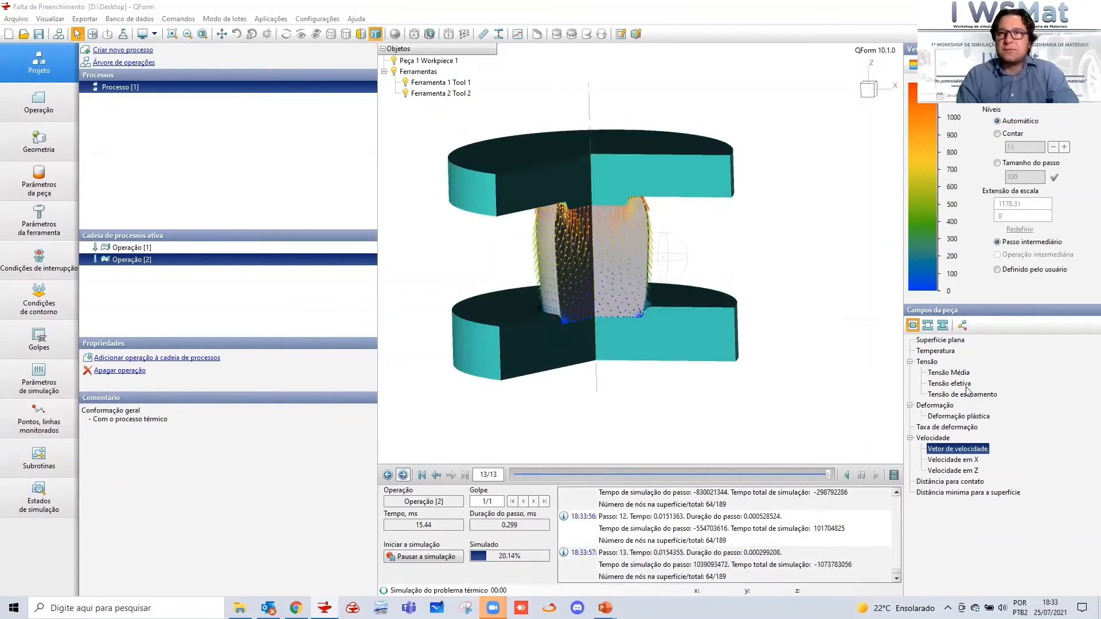
{"action": "left_click", "coordinate": [944, 384]}
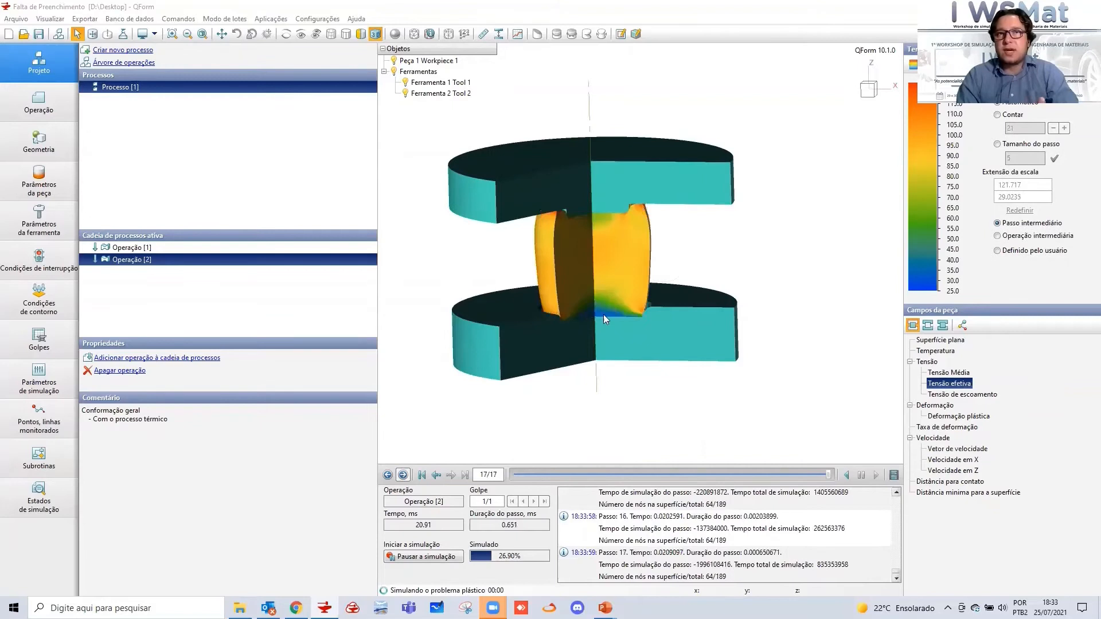
{"action": "left_click", "coordinate": [939, 351]}
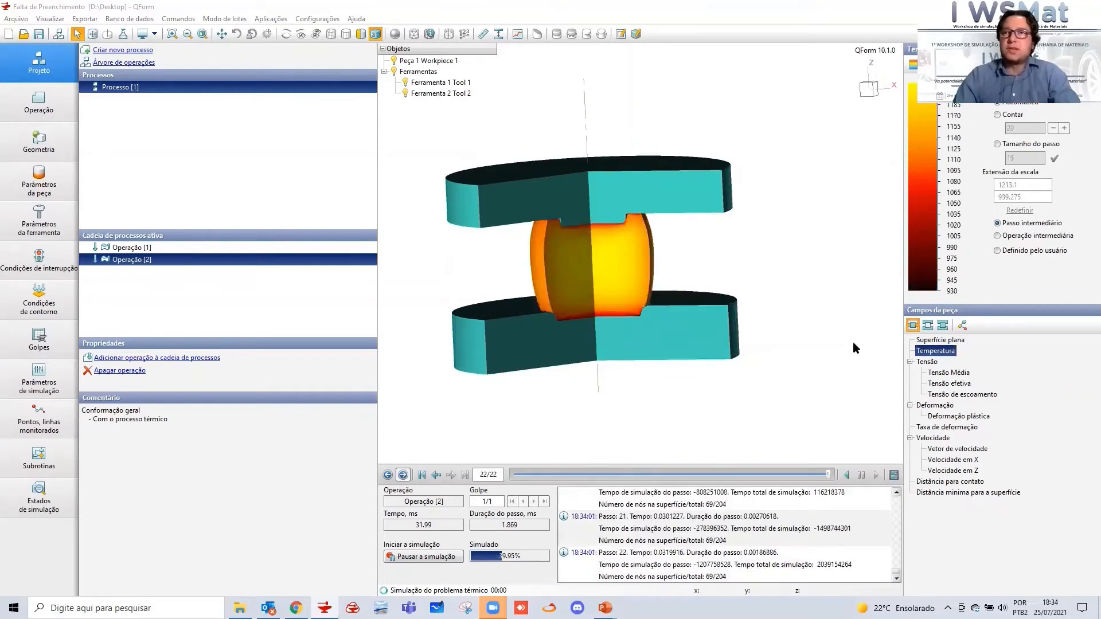
Display the tools' temperature field and inspect the die surfaces in contact with the workpiece
{"action": "left_click", "coordinate": [928, 325]}
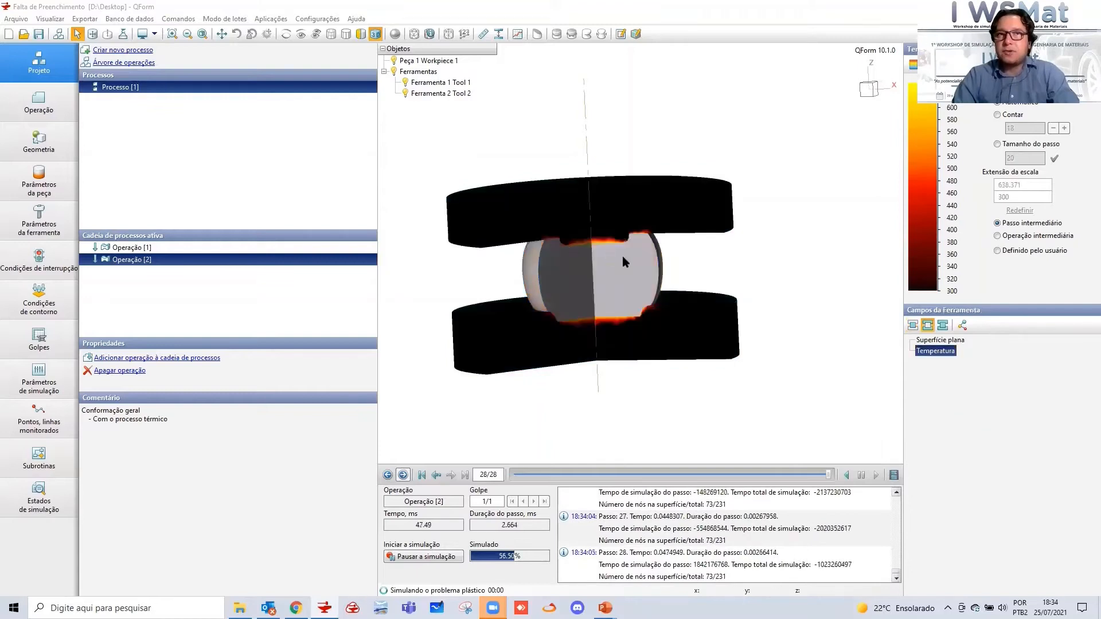
{"action": "scroll", "coordinate": [625, 262], "scroll_direction": "up", "scroll_amount": 2}
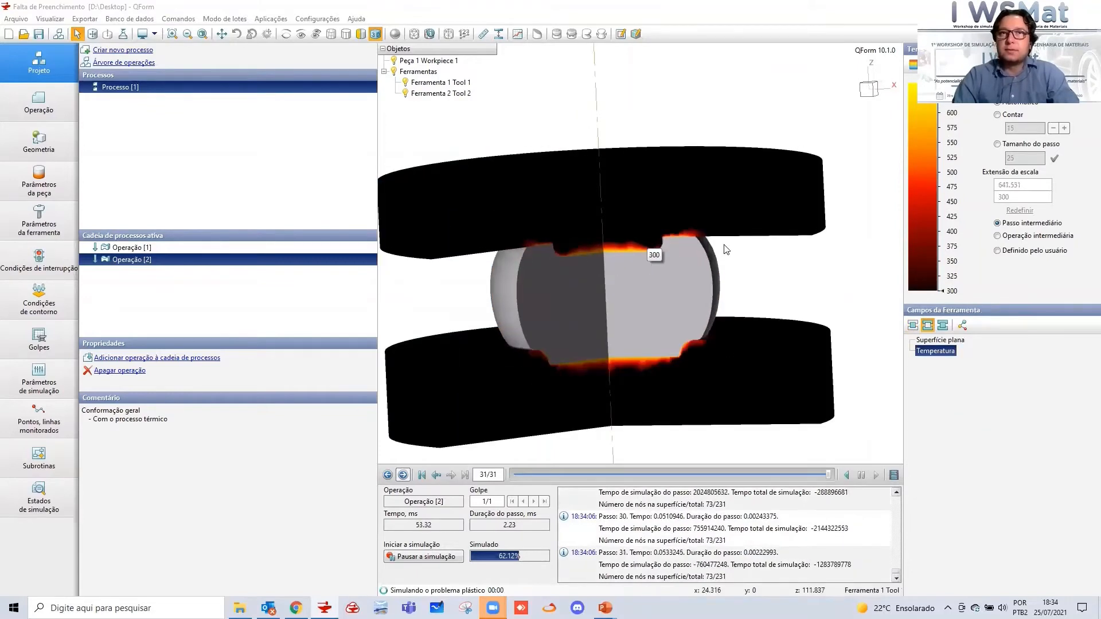
{"action": "scroll", "coordinate": [725, 249], "scroll_direction": "down", "scroll_amount": 2}
{"action": "scroll", "coordinate": [924, 335], "scroll_direction": "down", "scroll_amount": 1}
Show the temperature field of the workpiece and tools together in the cut-away model
{"action": "left_click", "coordinate": [943, 326]}
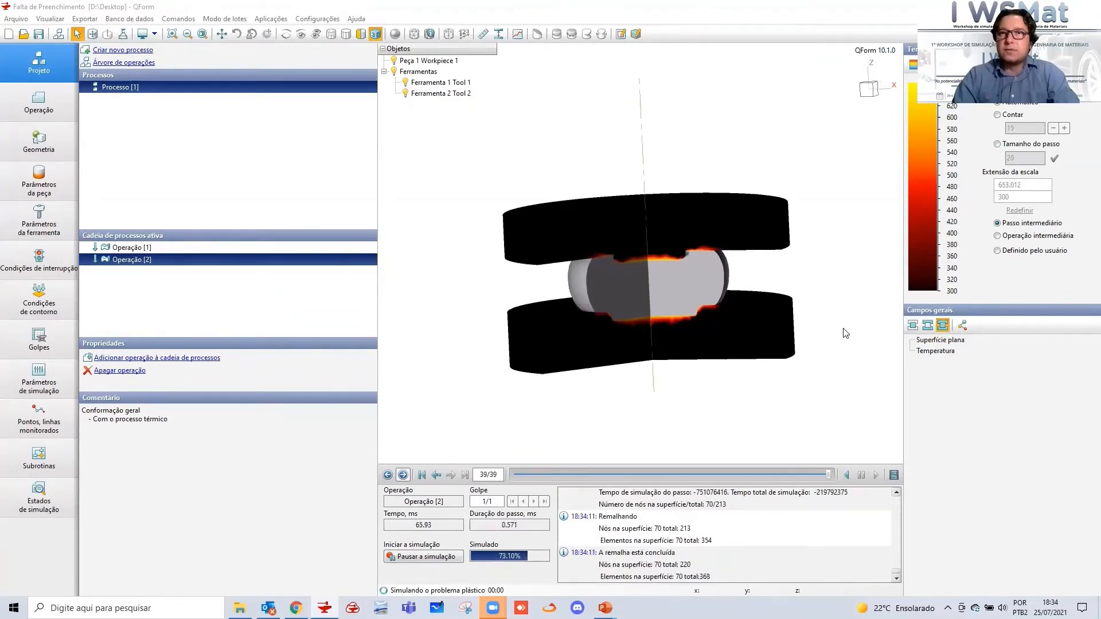
{"action": "left_click", "coordinate": [935, 351]}
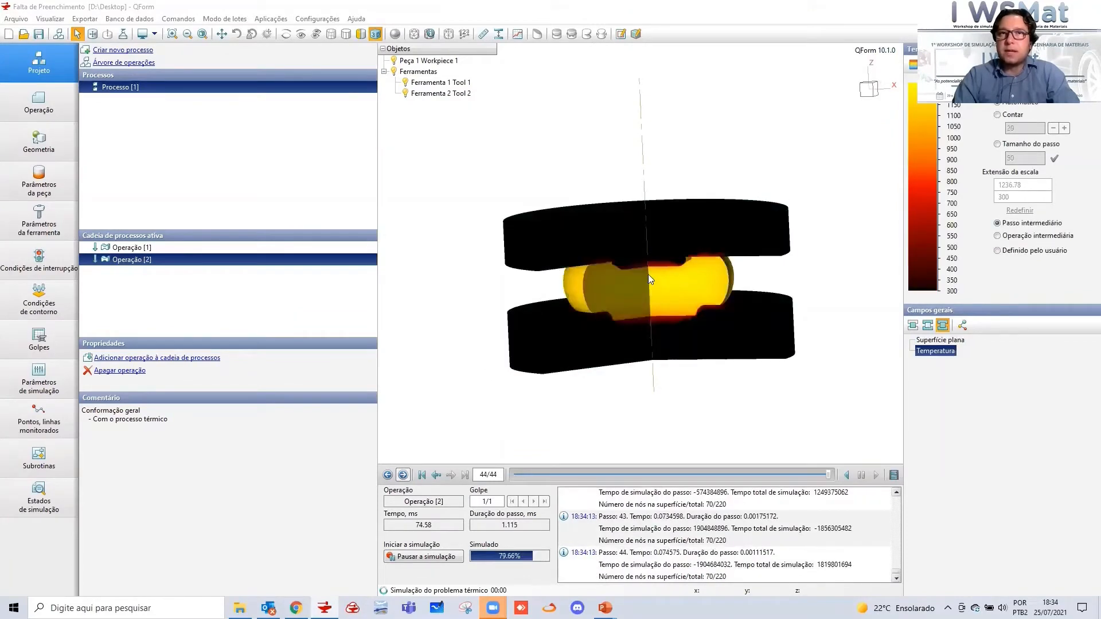
{"action": "scroll", "coordinate": [648, 280], "scroll_direction": "up", "scroll_amount": 2}
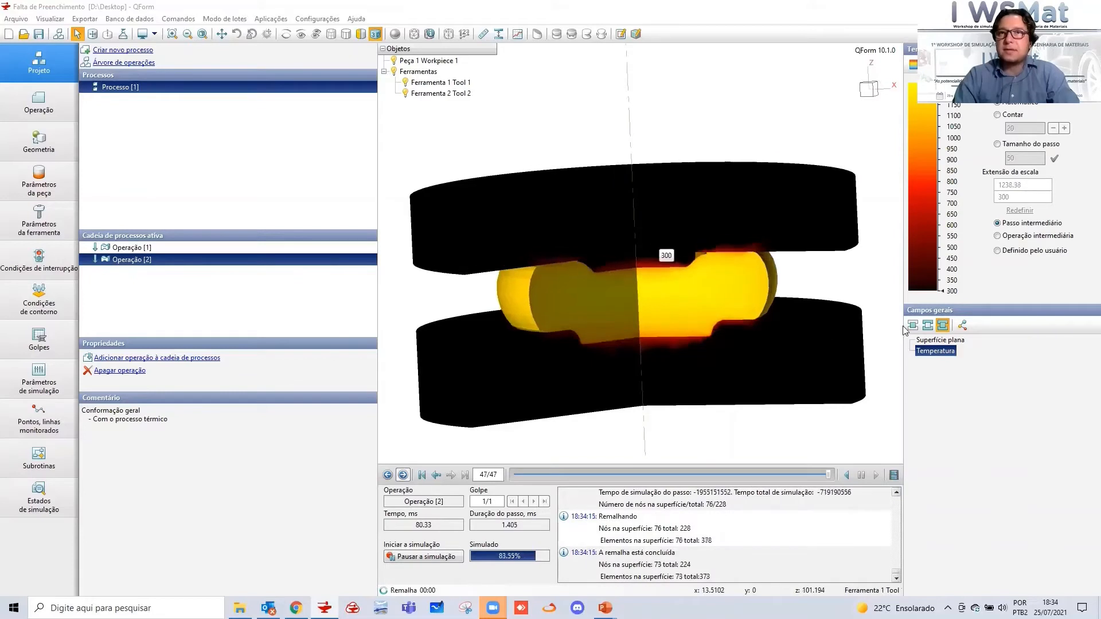
Return to the workpiece's own temperature field and examine it in the 3D cut-away and the flat 2D section as forging progresses
{"action": "left_click", "coordinate": [913, 326]}
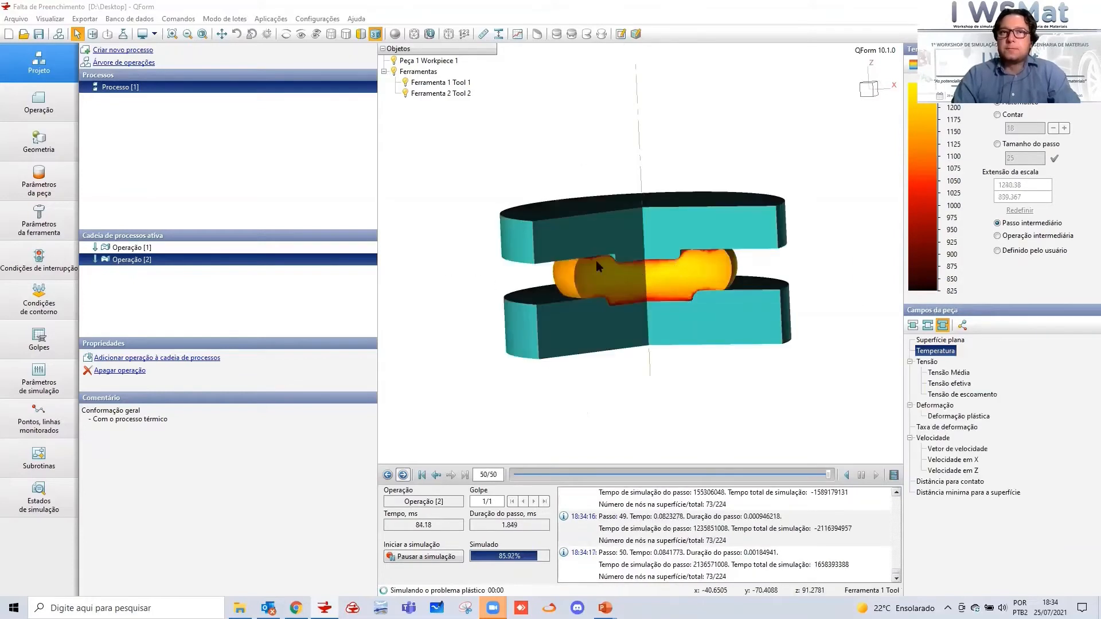
{"action": "scroll", "coordinate": [597, 261], "scroll_direction": "up", "scroll_amount": 3}
{"action": "scroll", "coordinate": [677, 278], "scroll_direction": "down", "scroll_amount": 1}
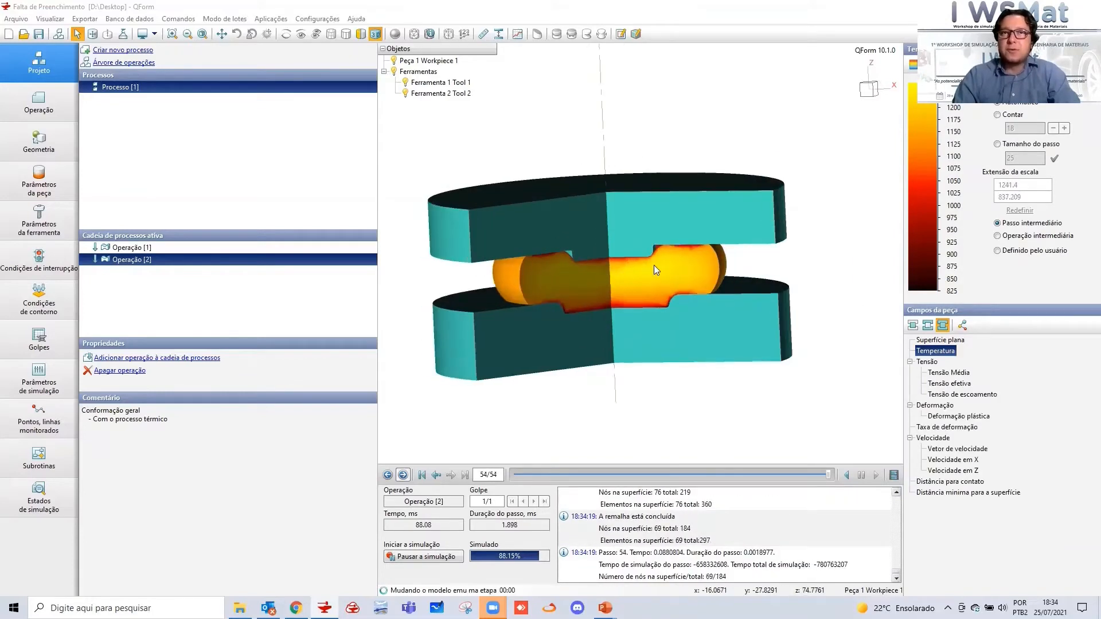
{"action": "scroll", "coordinate": [625, 258], "scroll_direction": "down", "scroll_amount": 1}
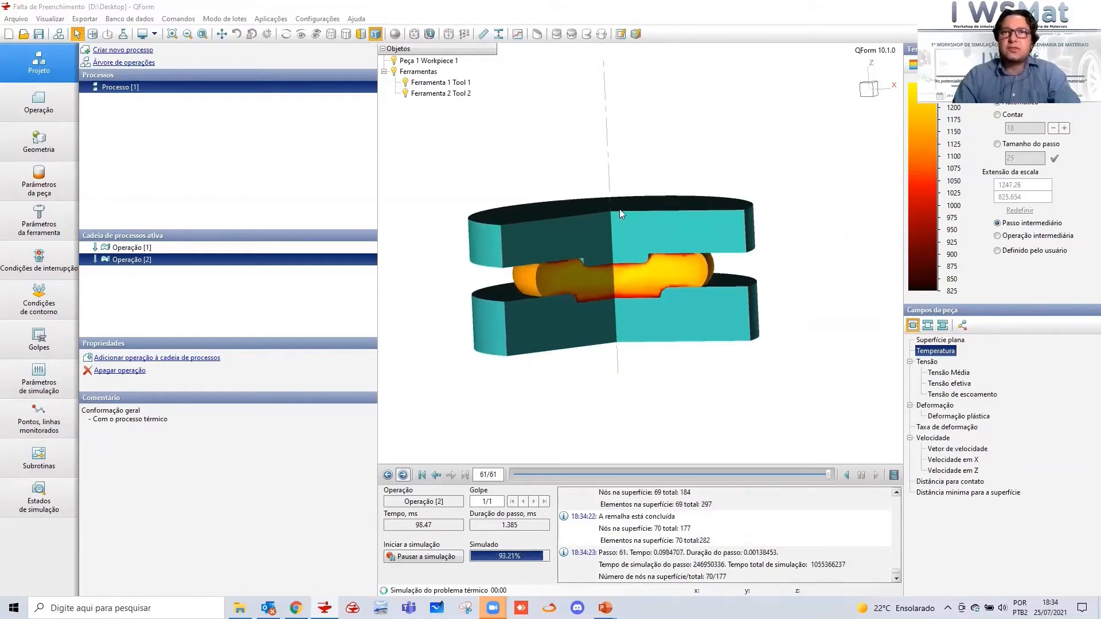
{"action": "scroll", "coordinate": [838, 273], "scroll_direction": "up", "scroll_amount": 1}
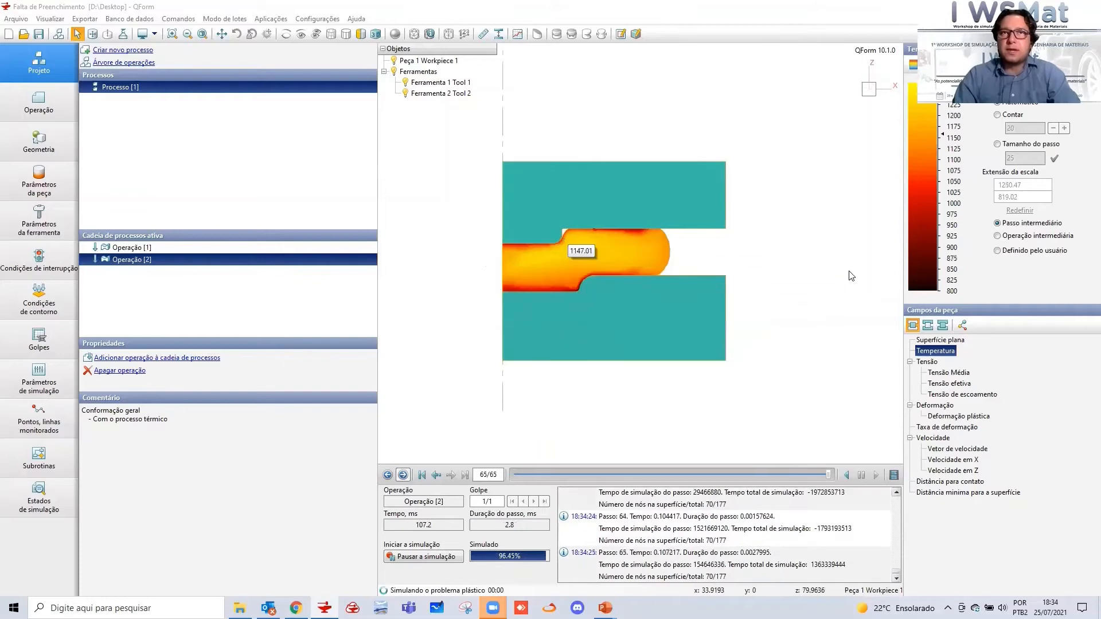
{"action": "scroll", "coordinate": [674, 235], "scroll_direction": "up", "scroll_amount": 2}
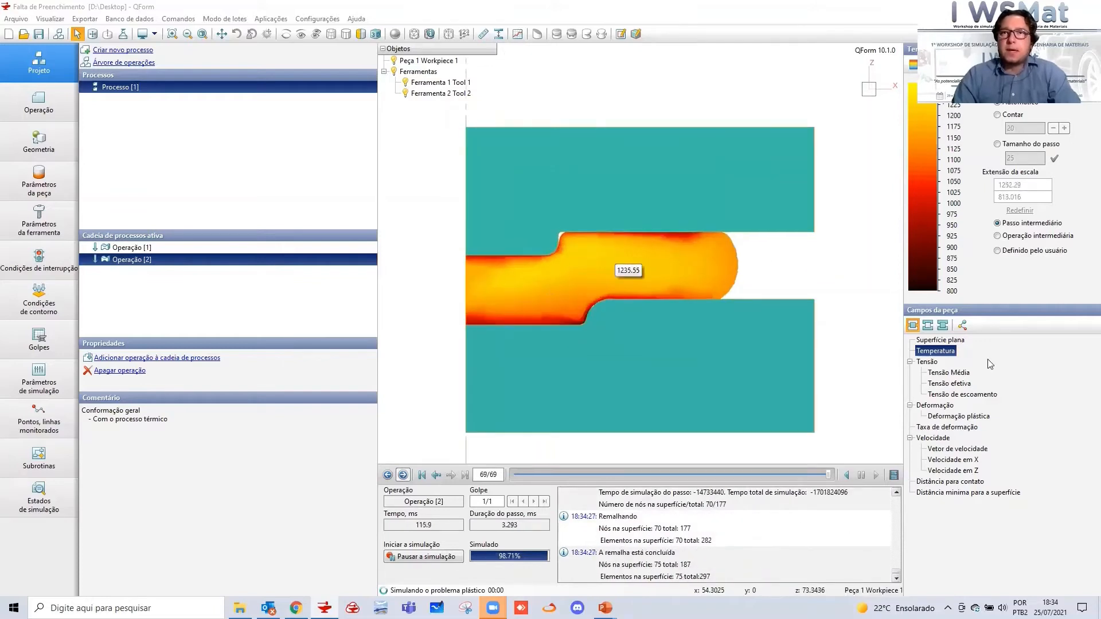
Show the workpiece as a plain surface and inspect the die filling at the end of the second operation
{"action": "left_click", "coordinate": [955, 342]}
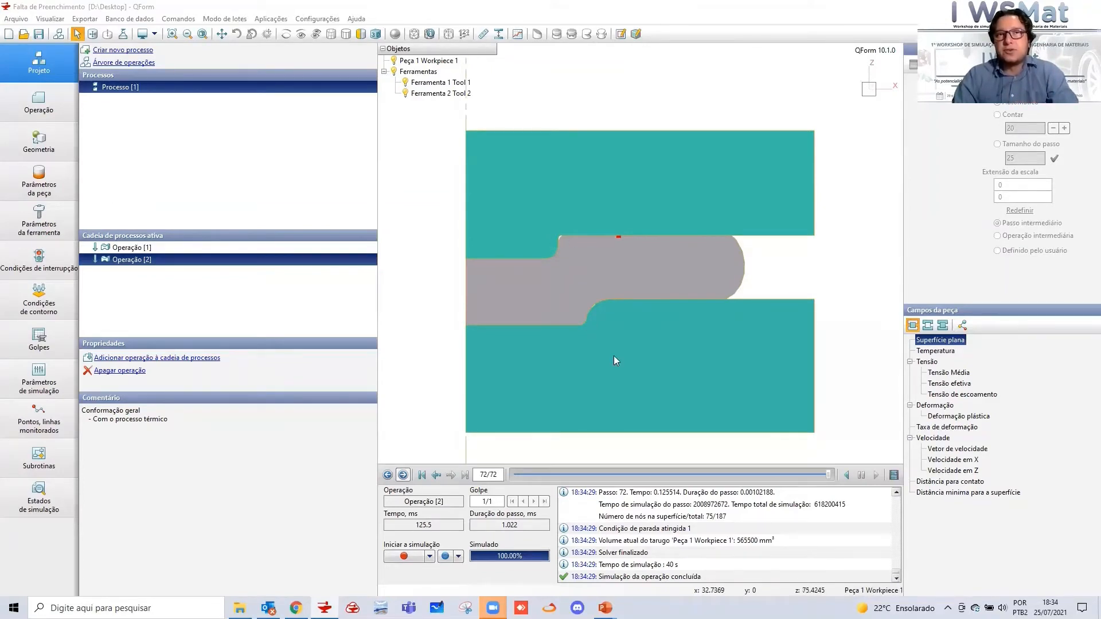
{"action": "scroll", "coordinate": [568, 268], "scroll_direction": "up", "scroll_amount": 2}
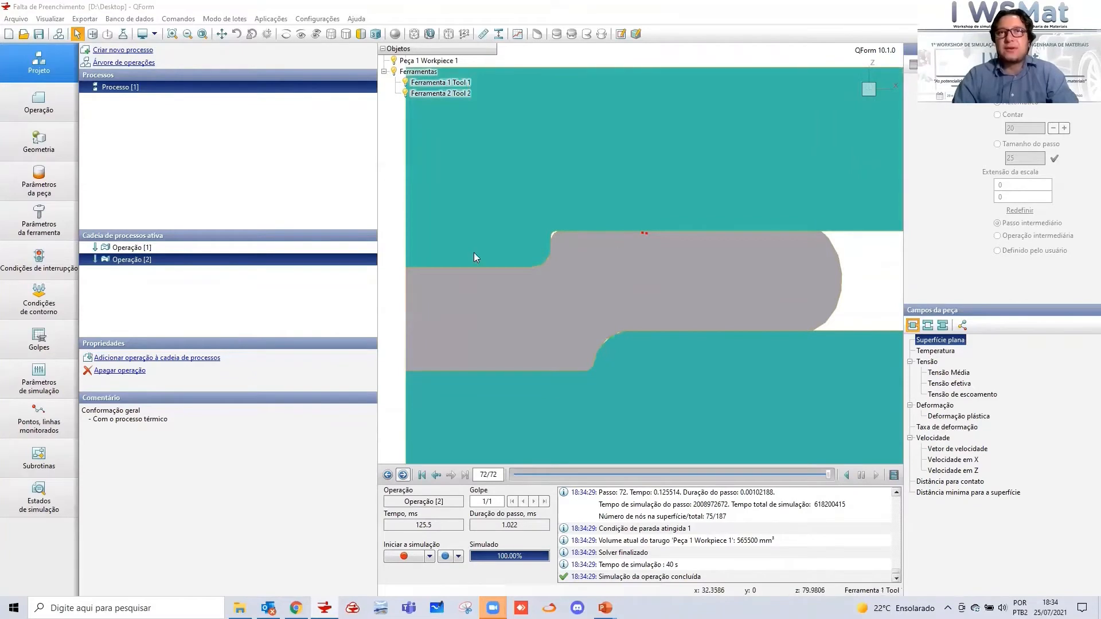
{"action": "scroll", "coordinate": [628, 246], "scroll_direction": "down", "scroll_amount": 2}
{"action": "scroll", "coordinate": [632, 241], "scroll_direction": "down", "scroll_amount": 2}
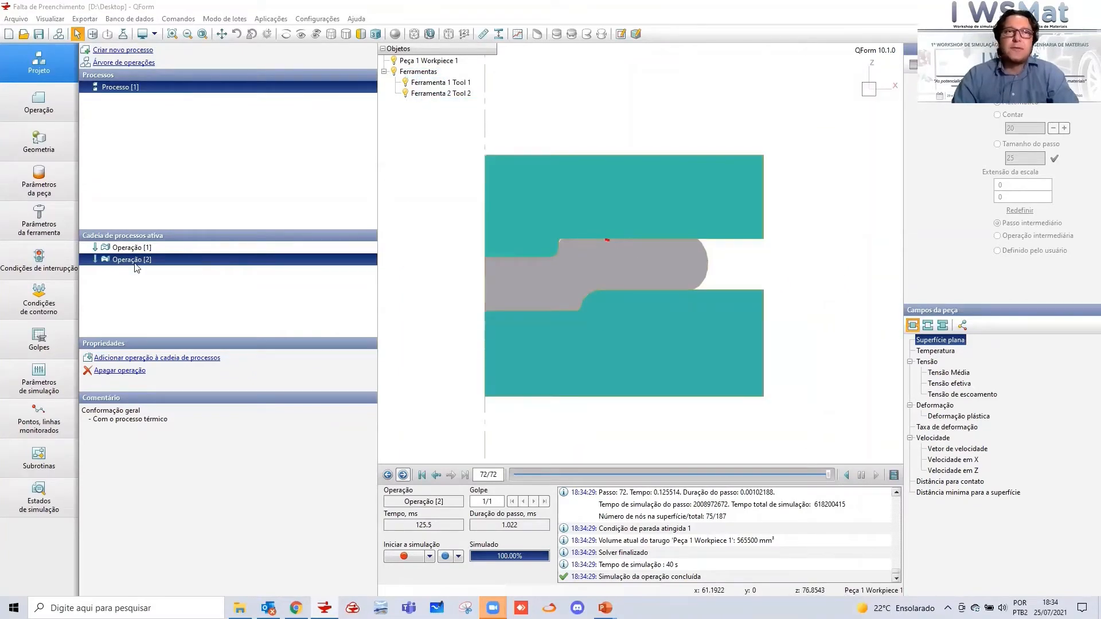
Add a third operation to the process chain and copy the previous operation's boundary conditions and tools into it
{"action": "left_click", "coordinate": [144, 358]}
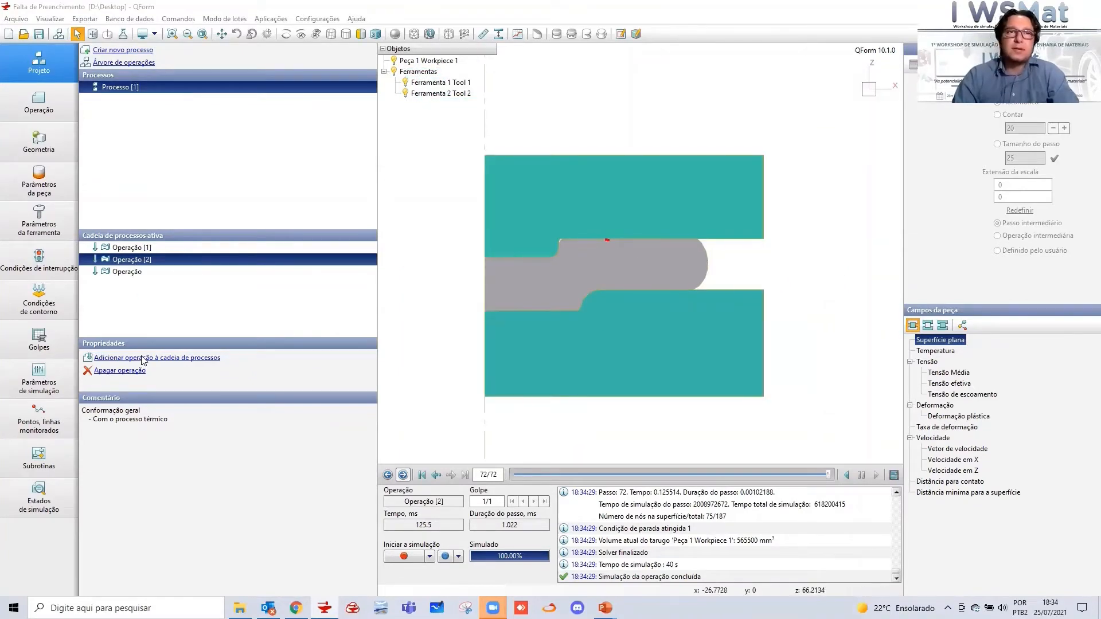
{"action": "double_click", "coordinate": [142, 273]}
{"action": "left_click", "coordinate": [229, 438]}
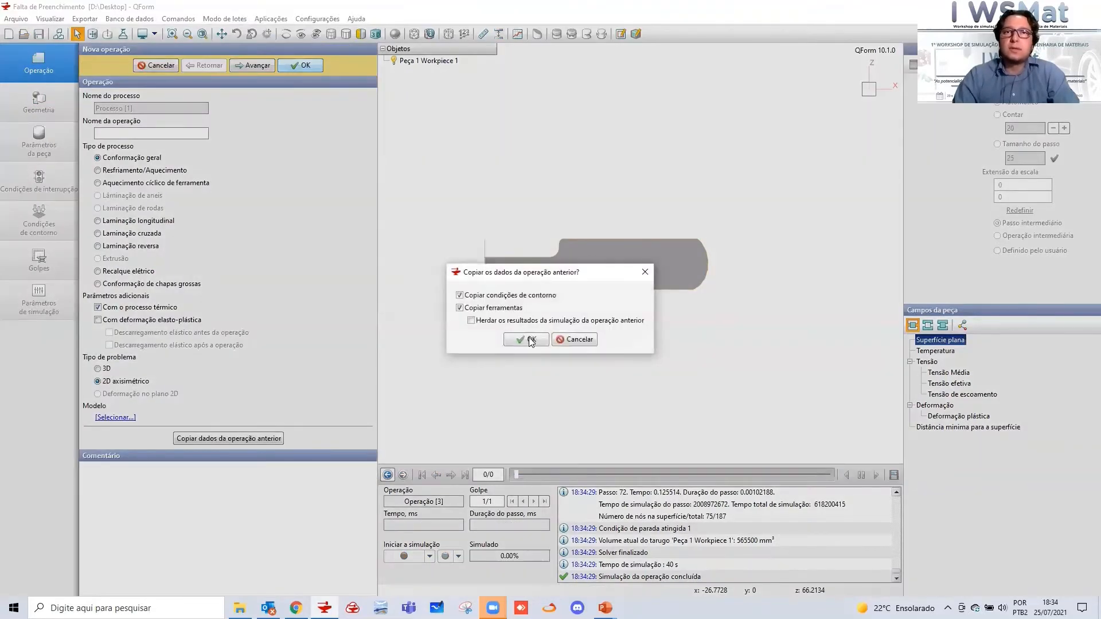
{"action": "left_click", "coordinate": [530, 342]}
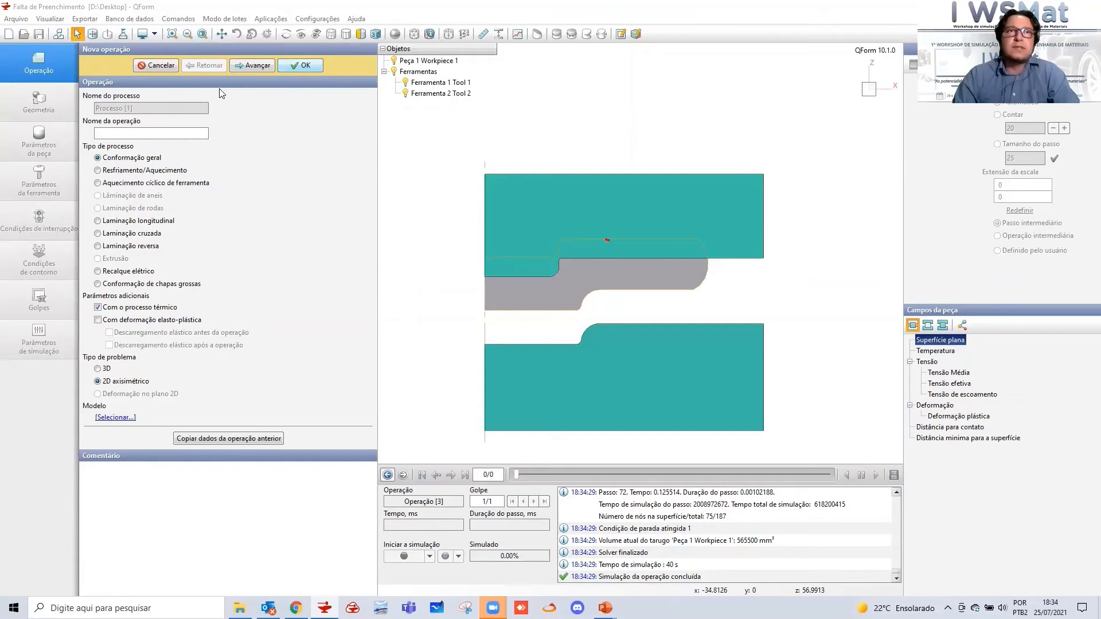
Load the geometry file 2D_preenchimento_op.3.dxf into the third operation, overwriting the existing tools
{"action": "left_click", "coordinate": [253, 64]}
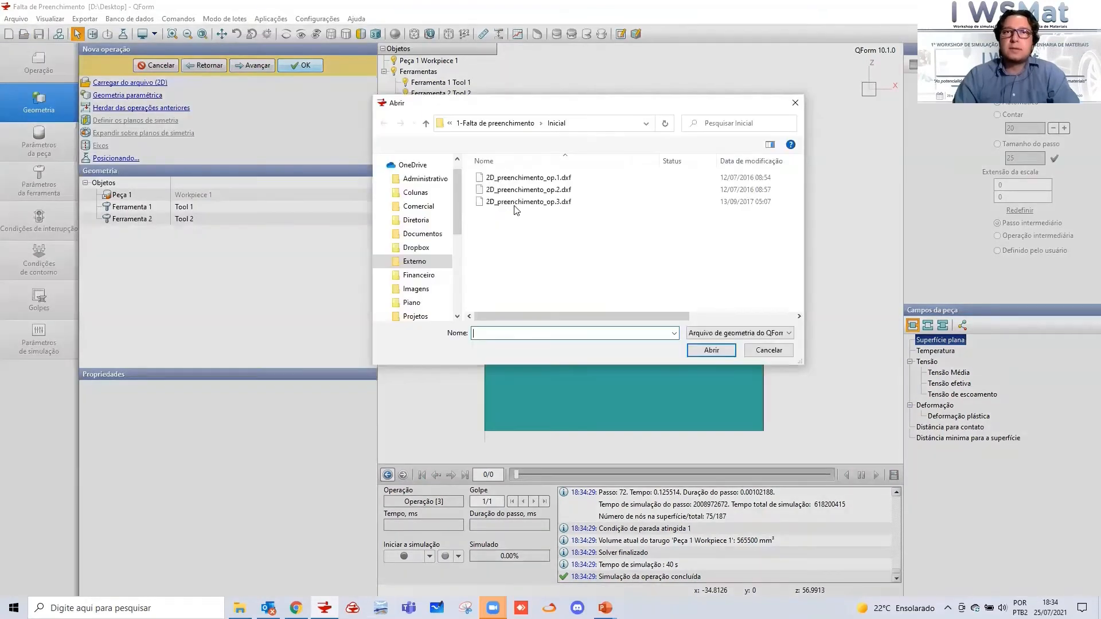
{"action": "double_click", "coordinate": [513, 204]}
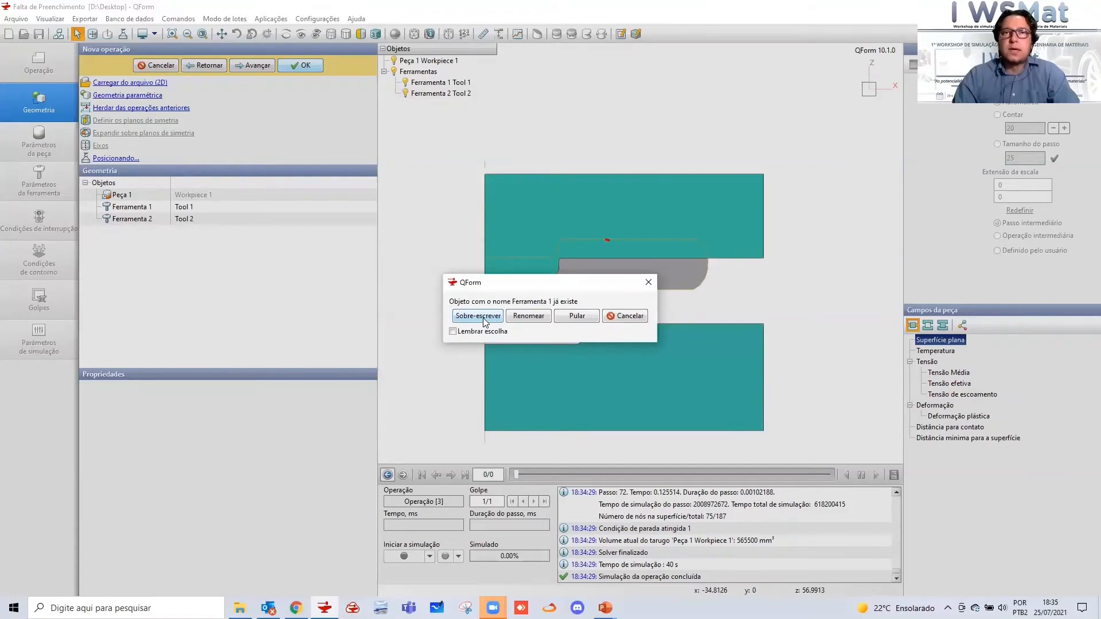
{"action": "left_click", "coordinate": [478, 316]}
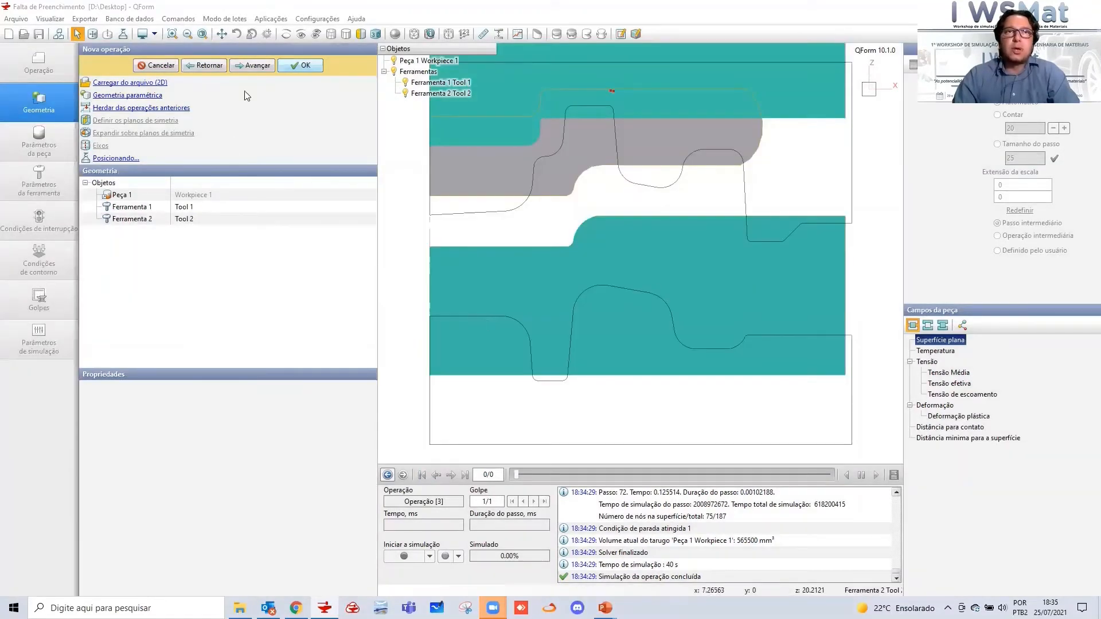
Keep the copied workpiece and tool parameters, check the setup slide, and set the stop condition distance between Tool 1 and Tool 2 to 3 mm
{"action": "left_click", "coordinate": [253, 65]}
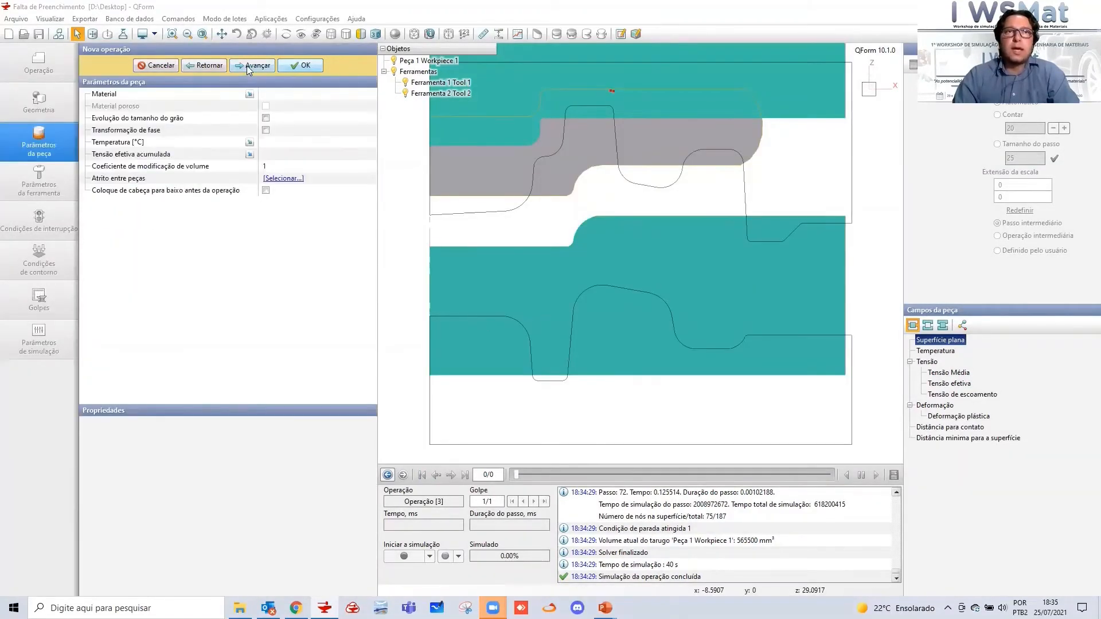
{"action": "left_click", "coordinate": [246, 65]}
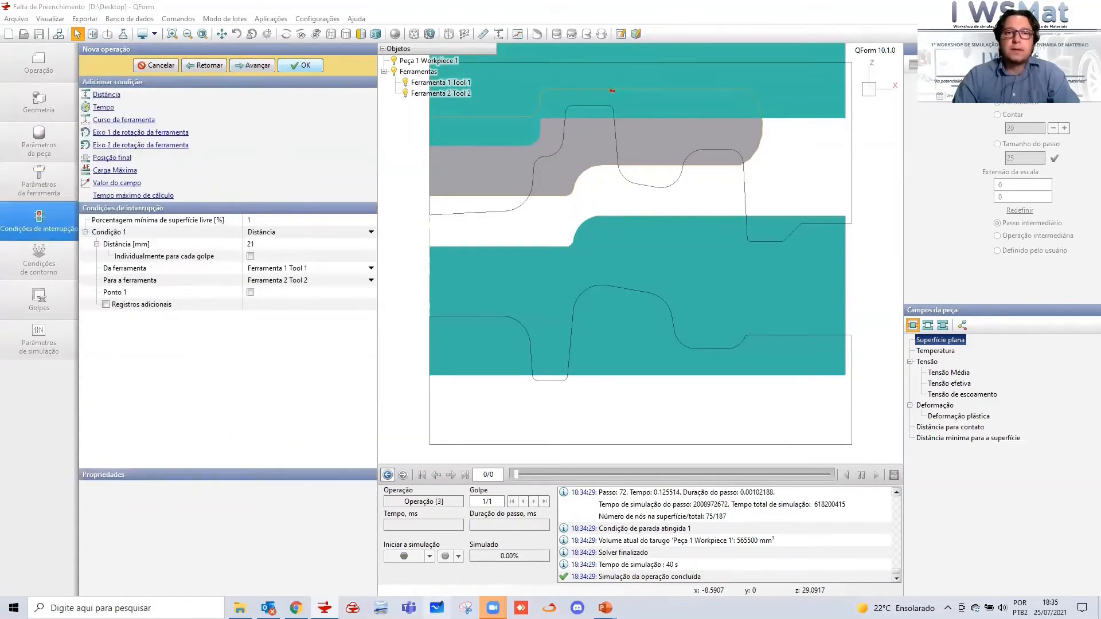
{"action": "key", "text": "alt+Tab"}
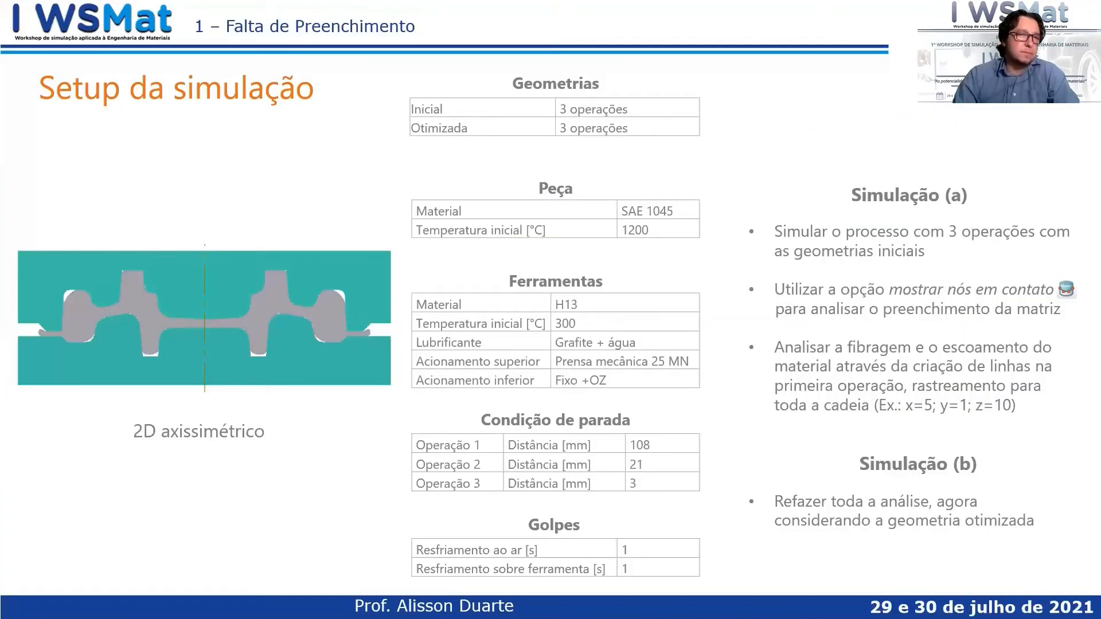
{"action": "key", "text": "alt+Tab"}
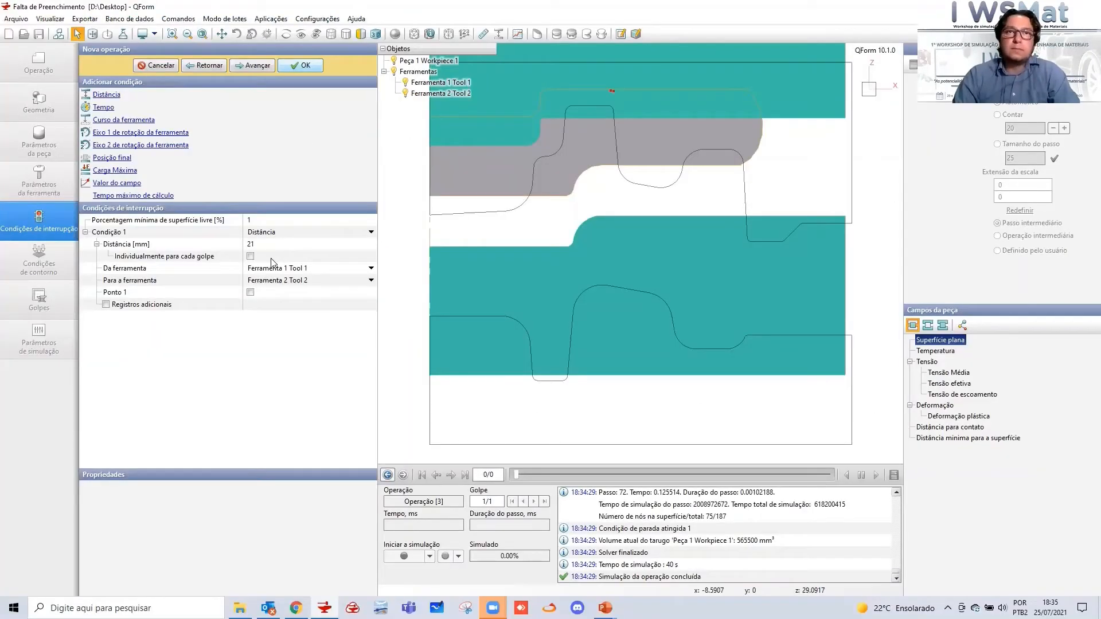
{"action": "left_click", "coordinate": [239, 249]}
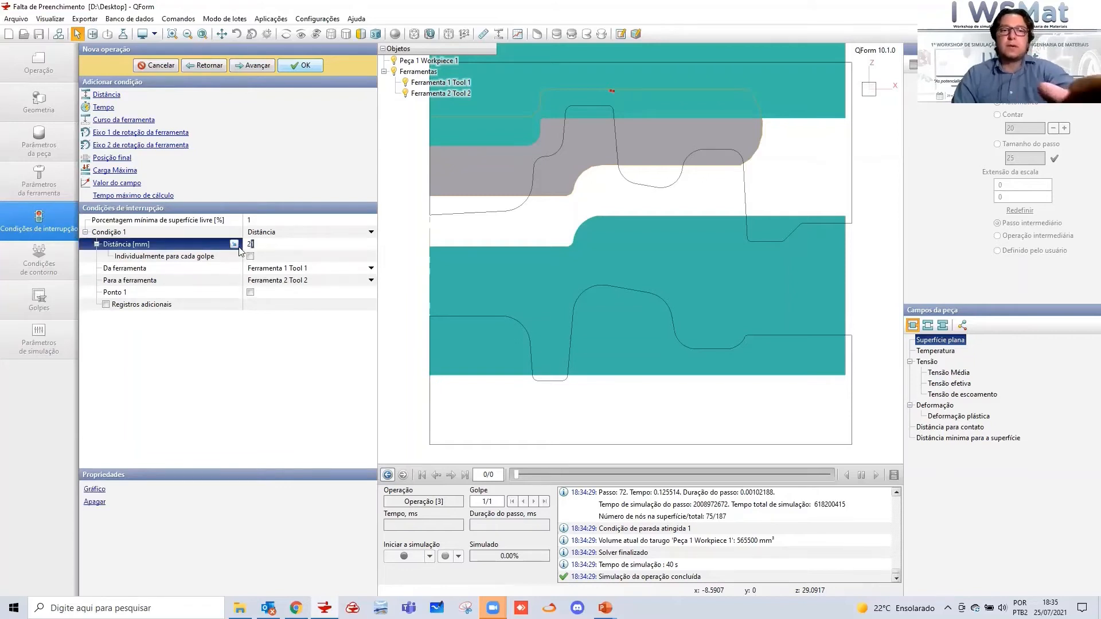
{"action": "type", "text": "3"}
{"action": "key", "text": "Return"}
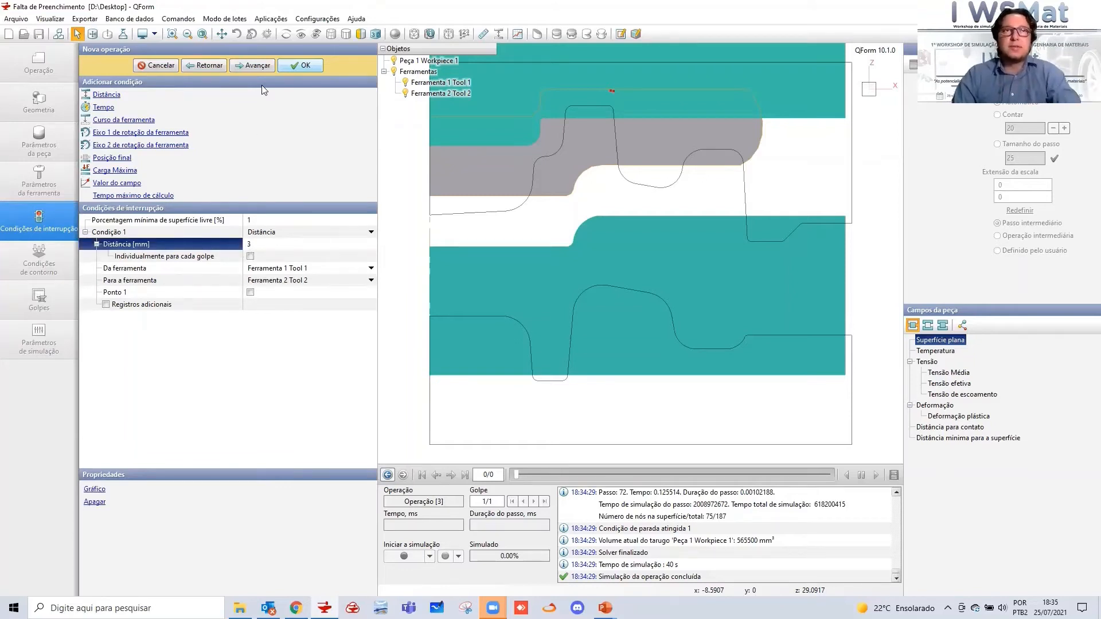
Accept the remaining copied settings and start the third operation's simulation, saving the project changes
{"action": "left_click", "coordinate": [257, 66]}
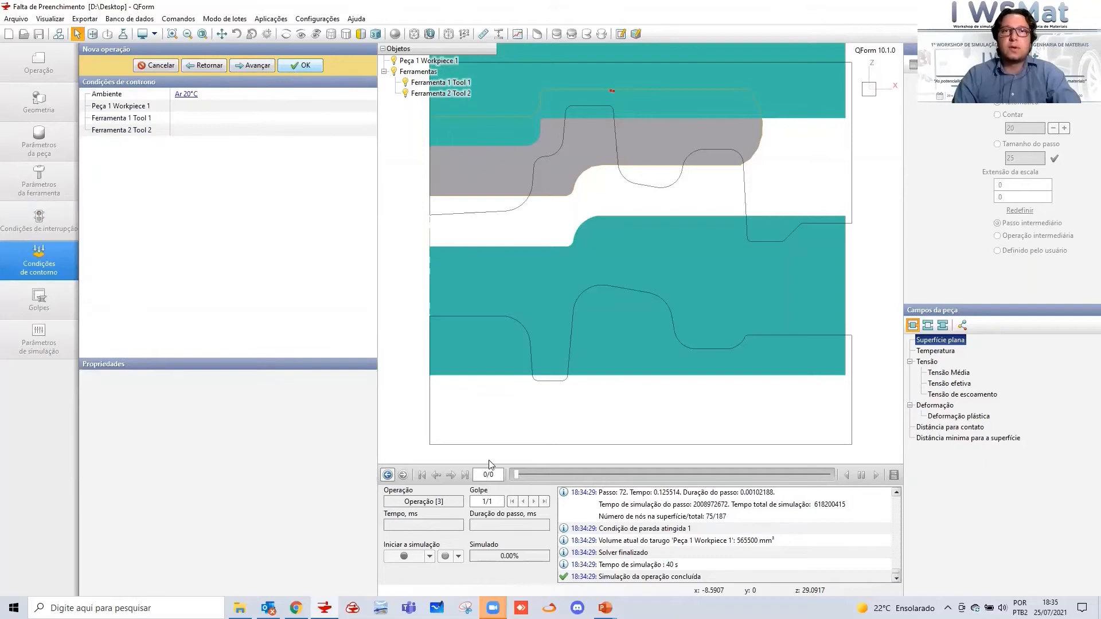
{"action": "left_click", "coordinate": [408, 560]}
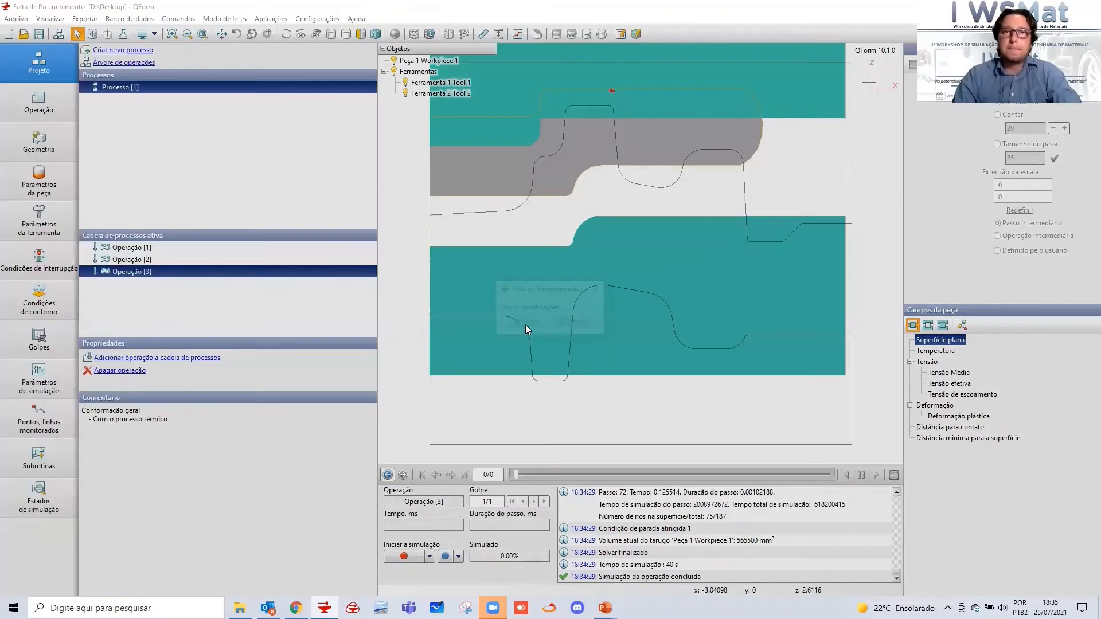
{"action": "left_click", "coordinate": [525, 323]}
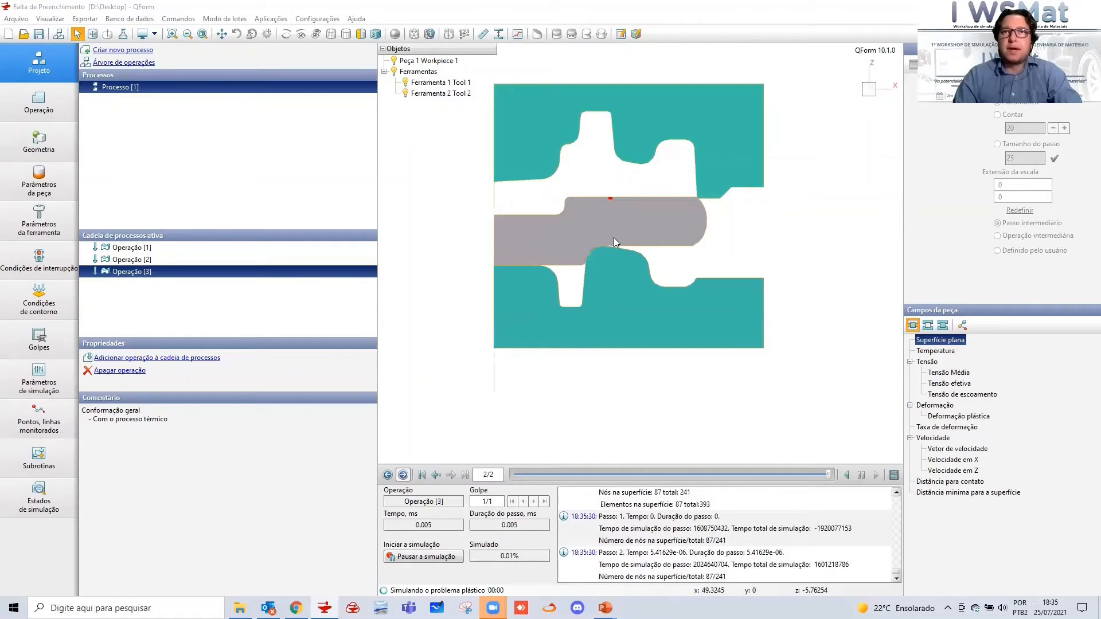
Show the third operation as a cut-away 3D model and make Tool 1 semi-transparent
{"action": "left_click", "coordinate": [376, 34]}
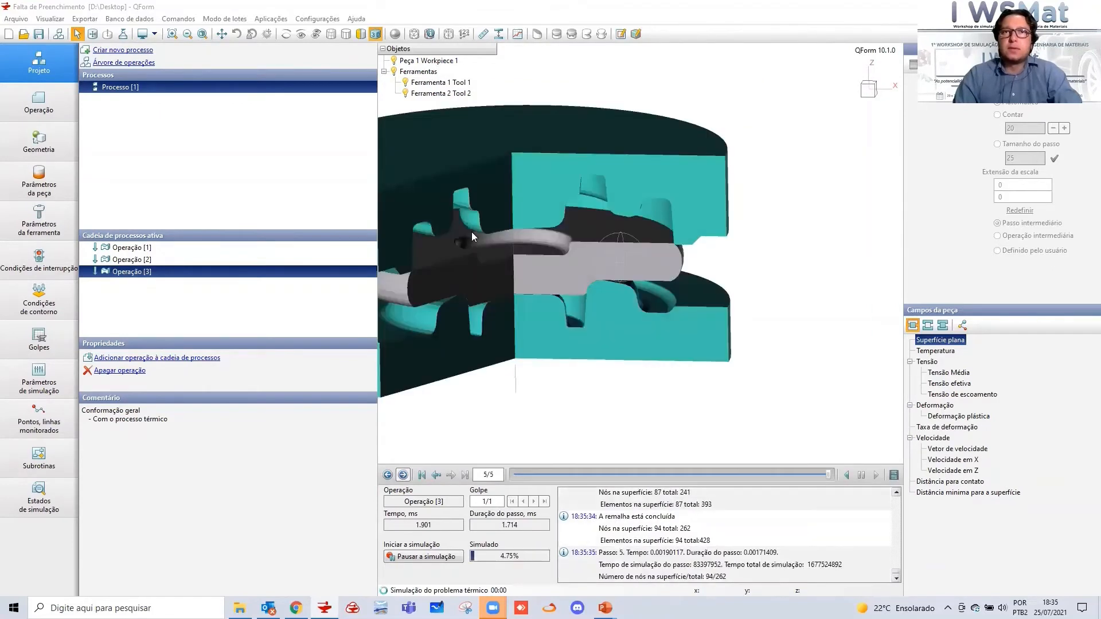
{"action": "left_click", "coordinate": [415, 84]}
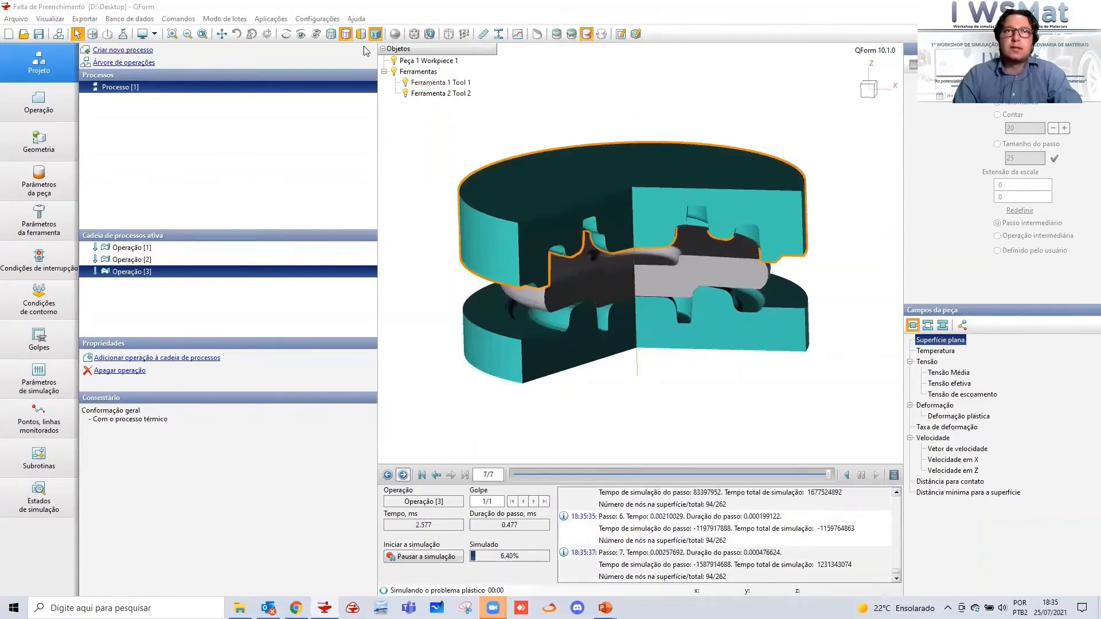
{"action": "left_click", "coordinate": [346, 35]}
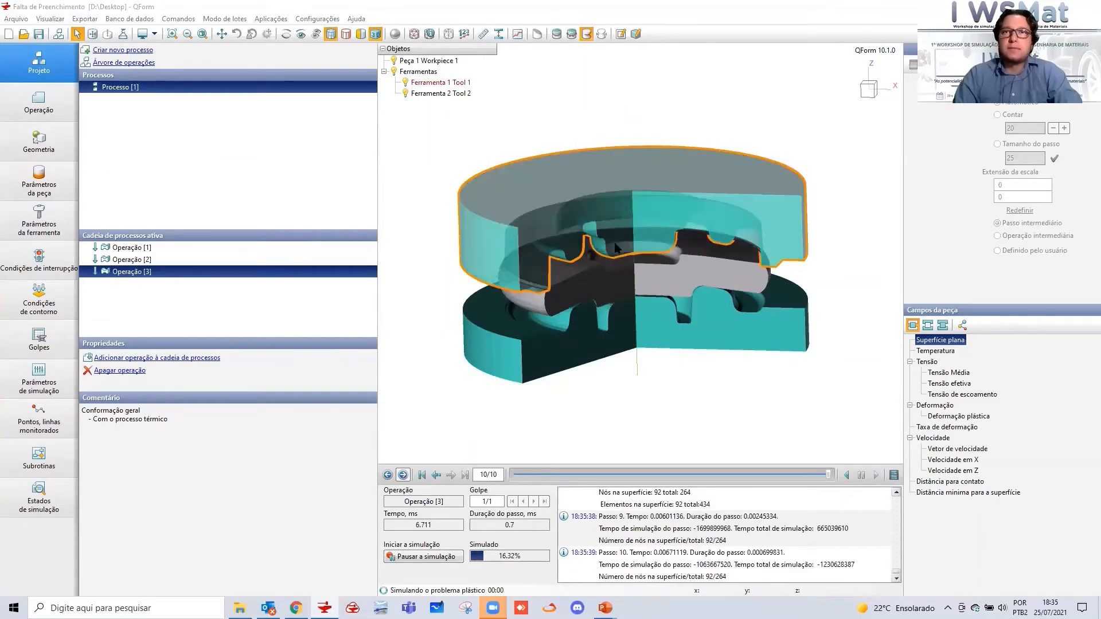
Examine the workpiece between the dies during the third operation and display its temperature field
{"action": "scroll", "coordinate": [619, 253], "scroll_direction": "up", "scroll_amount": 2}
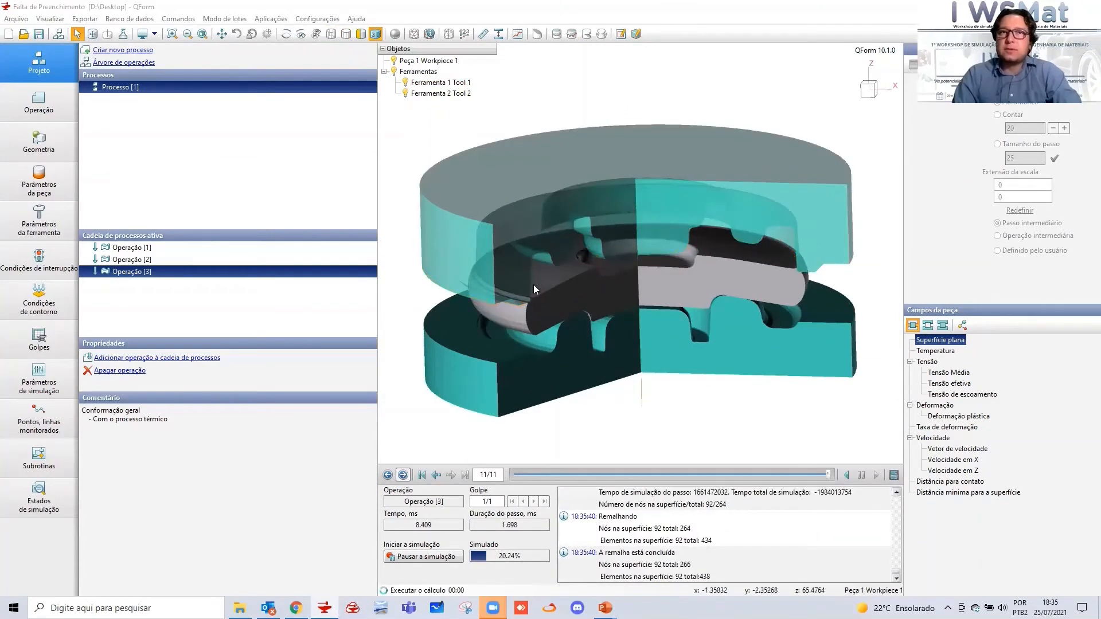
{"action": "scroll", "coordinate": [531, 283], "scroll_direction": "up", "scroll_amount": 1}
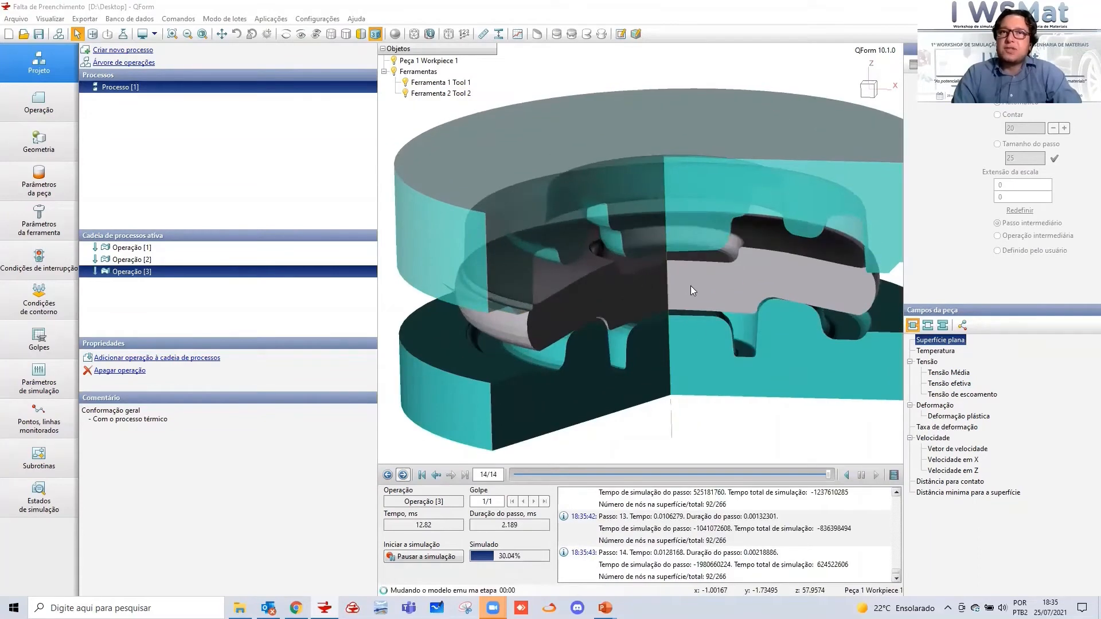
{"action": "scroll", "coordinate": [494, 295], "scroll_direction": "down", "scroll_amount": 1}
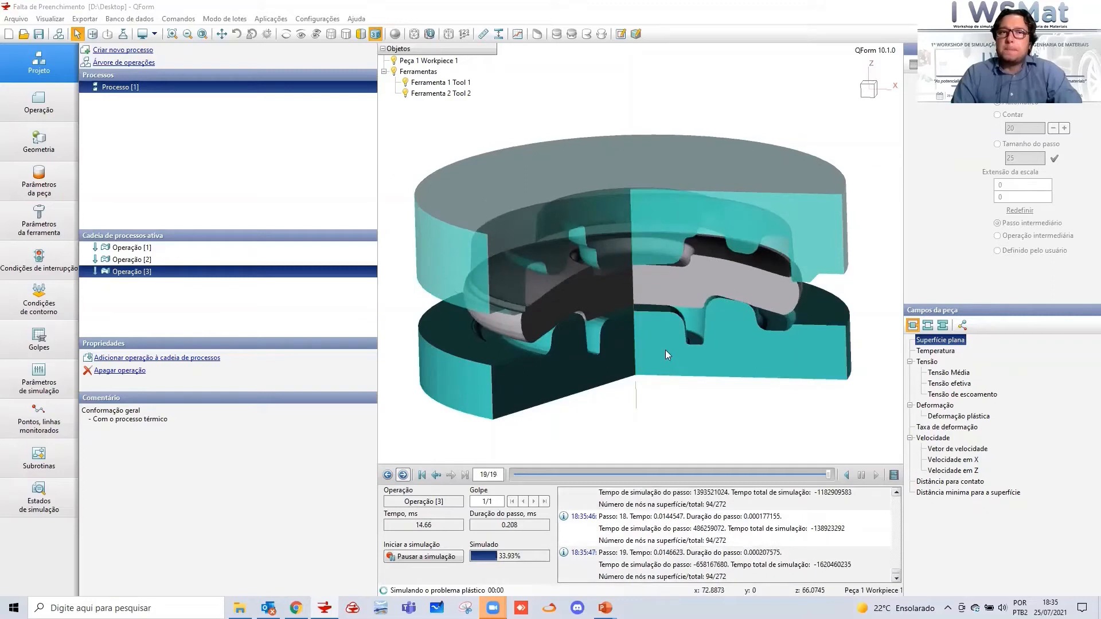
{"action": "left_click", "coordinate": [948, 354]}
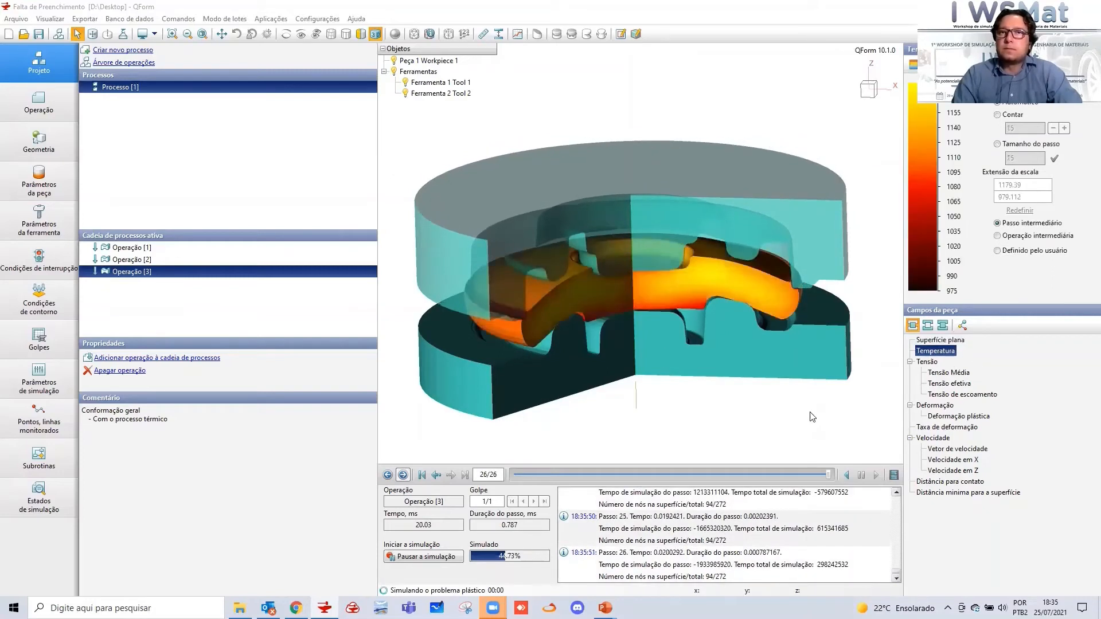
Display the workpiece's plastic strain field, return to the temperature field, and inspect the section between the dies
{"action": "left_click", "coordinate": [957, 416]}
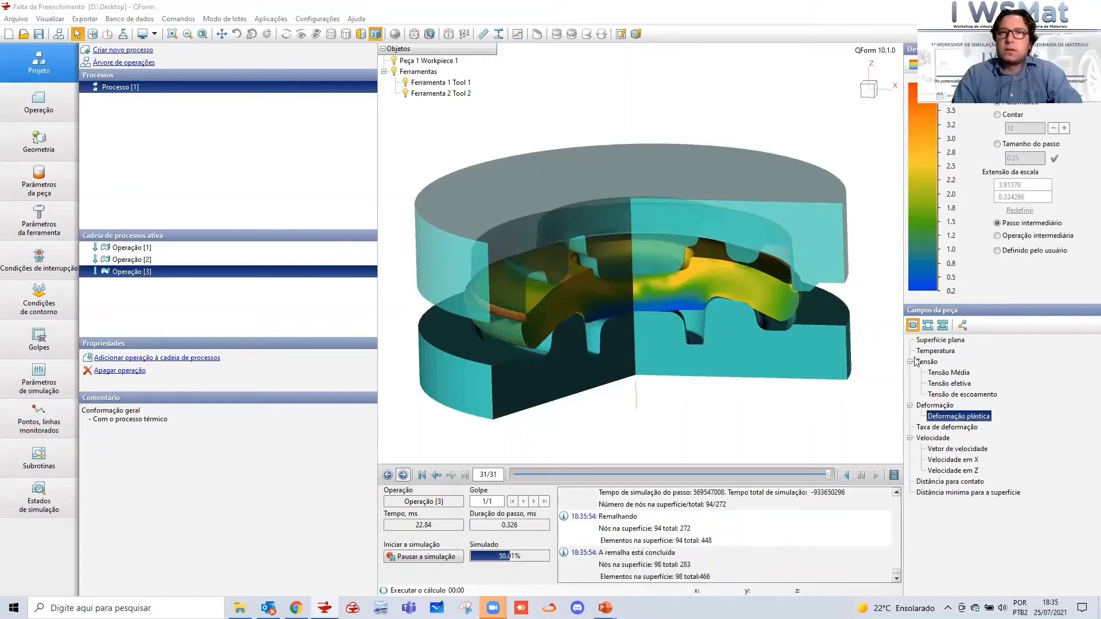
{"action": "left_click", "coordinate": [940, 351]}
{"action": "scroll", "coordinate": [674, 320], "scroll_direction": "up", "scroll_amount": 2}
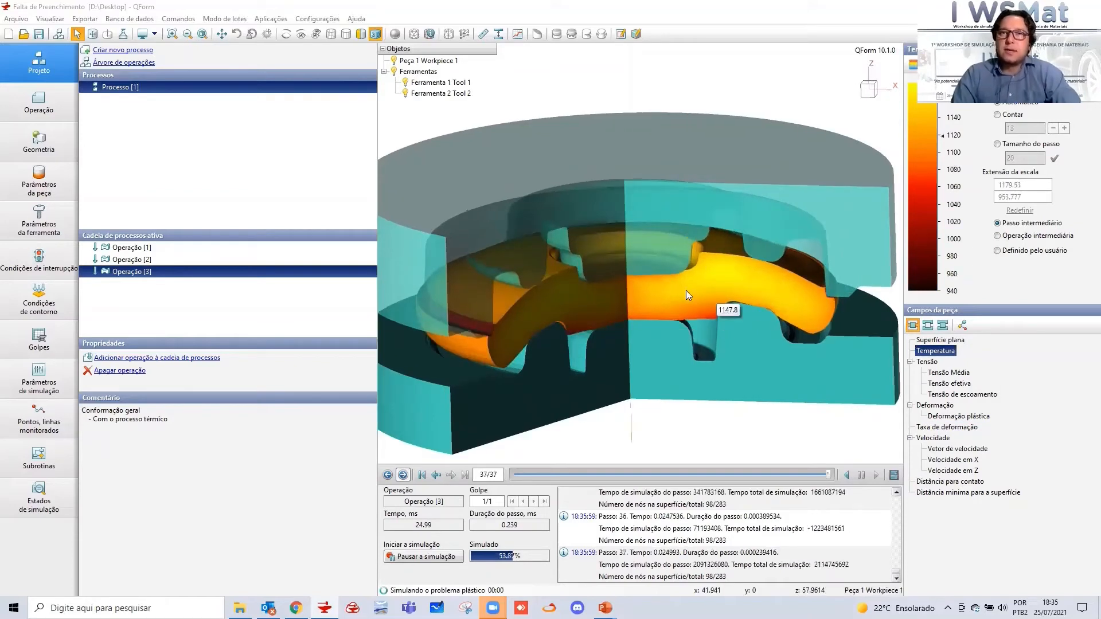
{"action": "scroll", "coordinate": [619, 399], "scroll_direction": "down", "scroll_amount": 2}
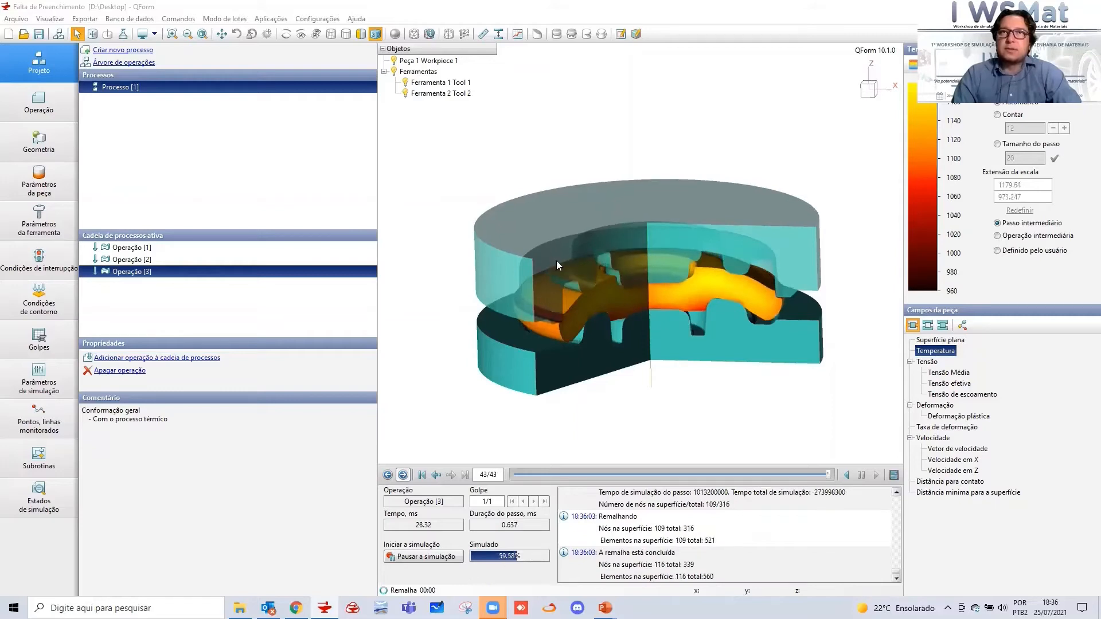
Plot the load on Tool 1 against time for the third operation and close the graph after viewing it
{"action": "left_click", "coordinate": [521, 35]}
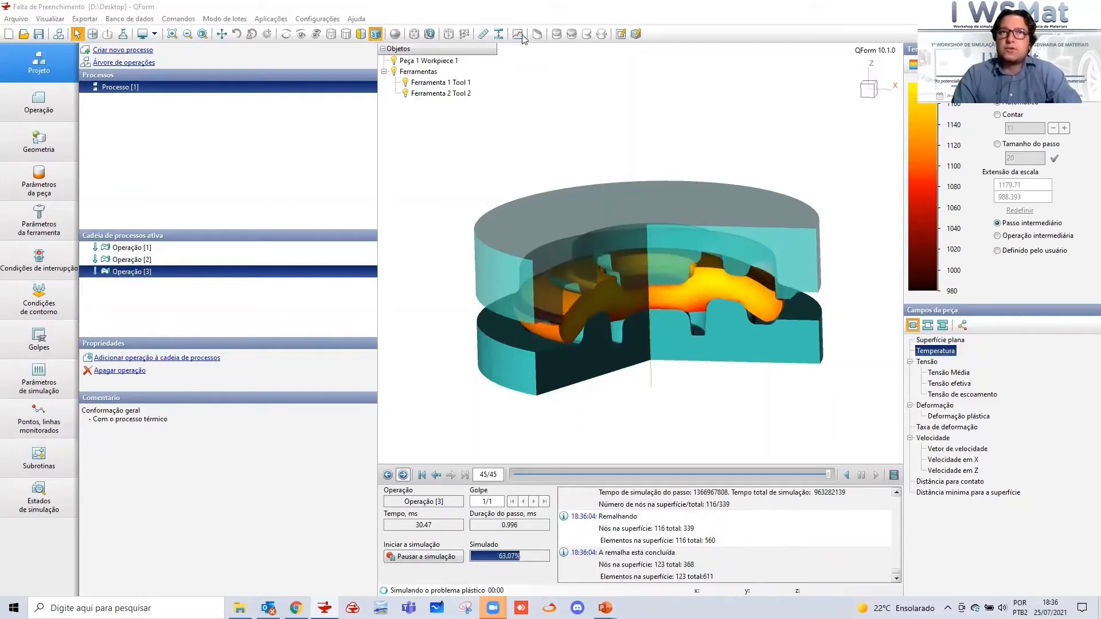
{"action": "left_click", "coordinate": [84, 224]}
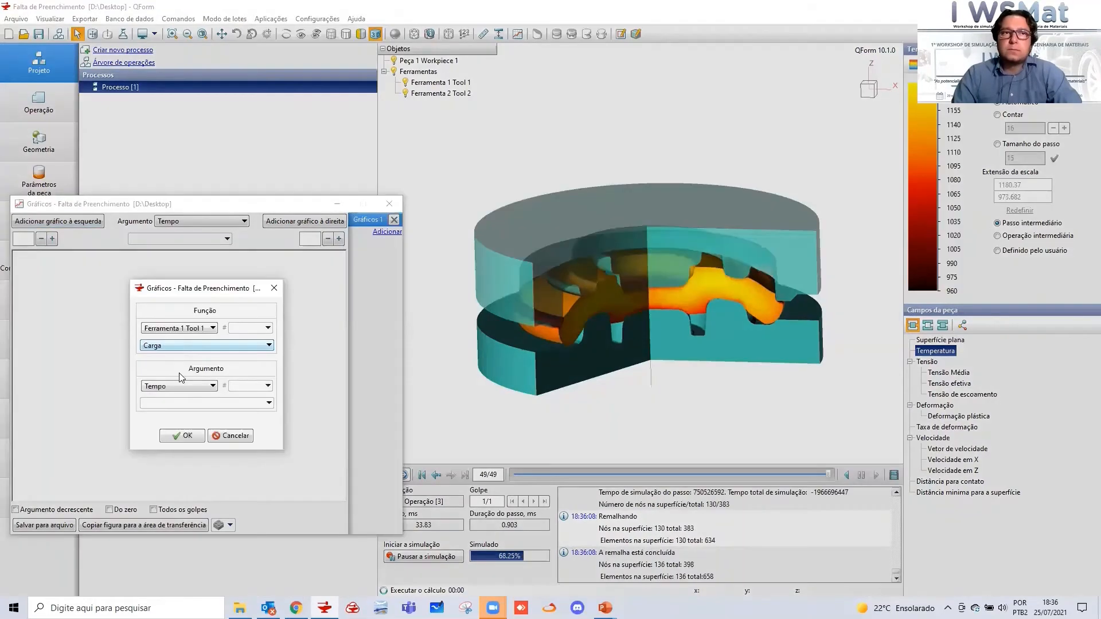
{"action": "left_click", "coordinate": [179, 385]}
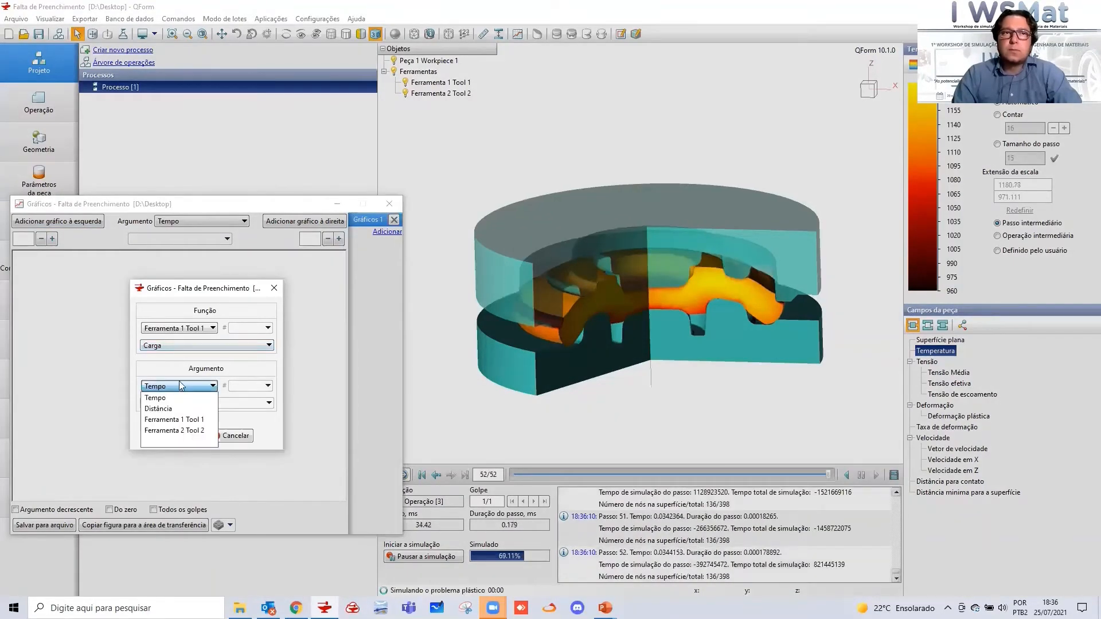
{"action": "left_click", "coordinate": [181, 438]}
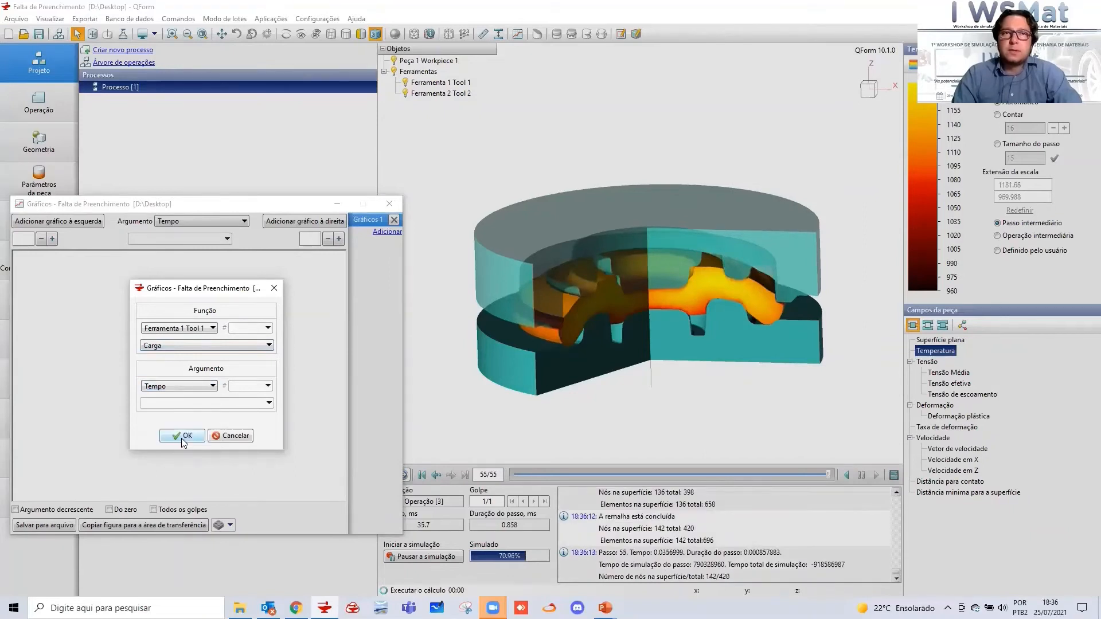
{"action": "left_click", "coordinate": [181, 437]}
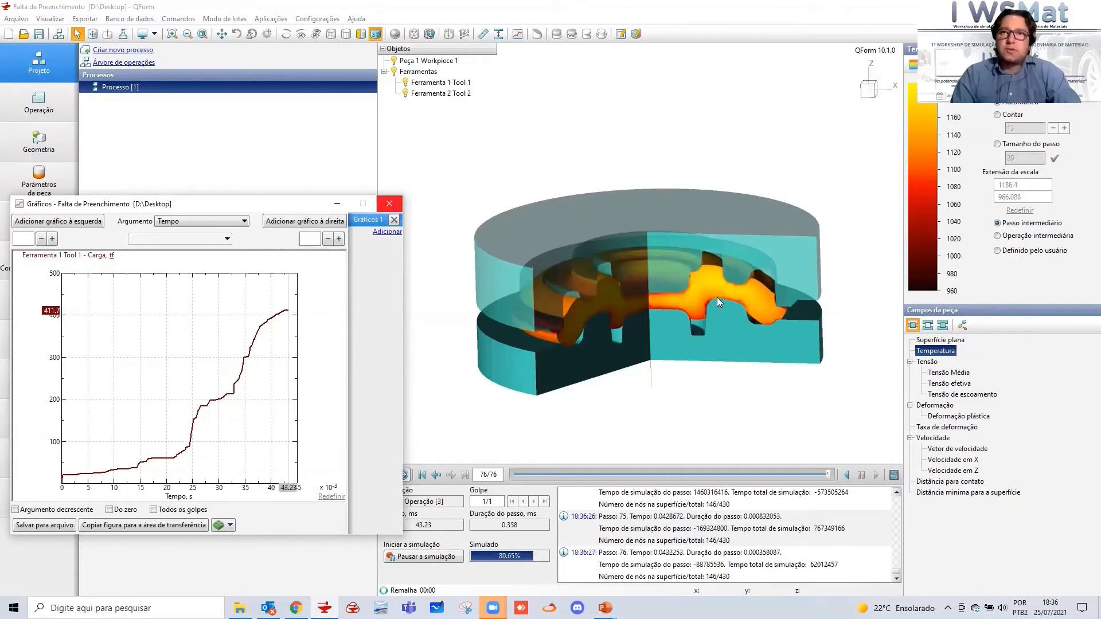
Examine how the hot workpiece fills the die cavities in the cut-away 3D model while the simulation runs
{"action": "scroll", "coordinate": [722, 293], "scroll_direction": "up", "scroll_amount": 3}
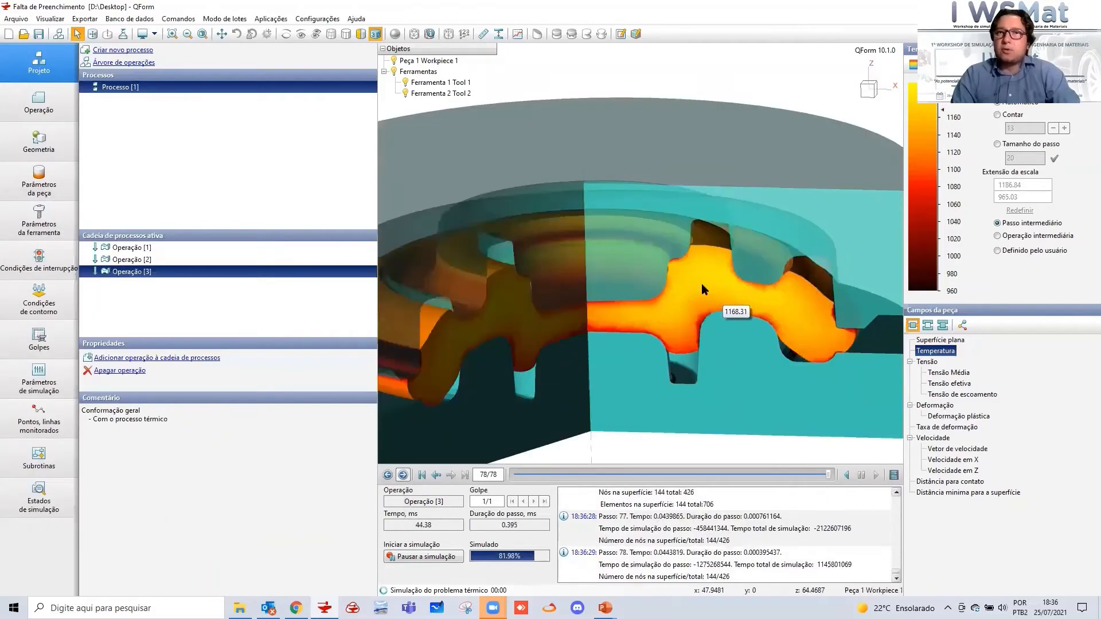
{"action": "scroll", "coordinate": [664, 258], "scroll_direction": "up", "scroll_amount": 3}
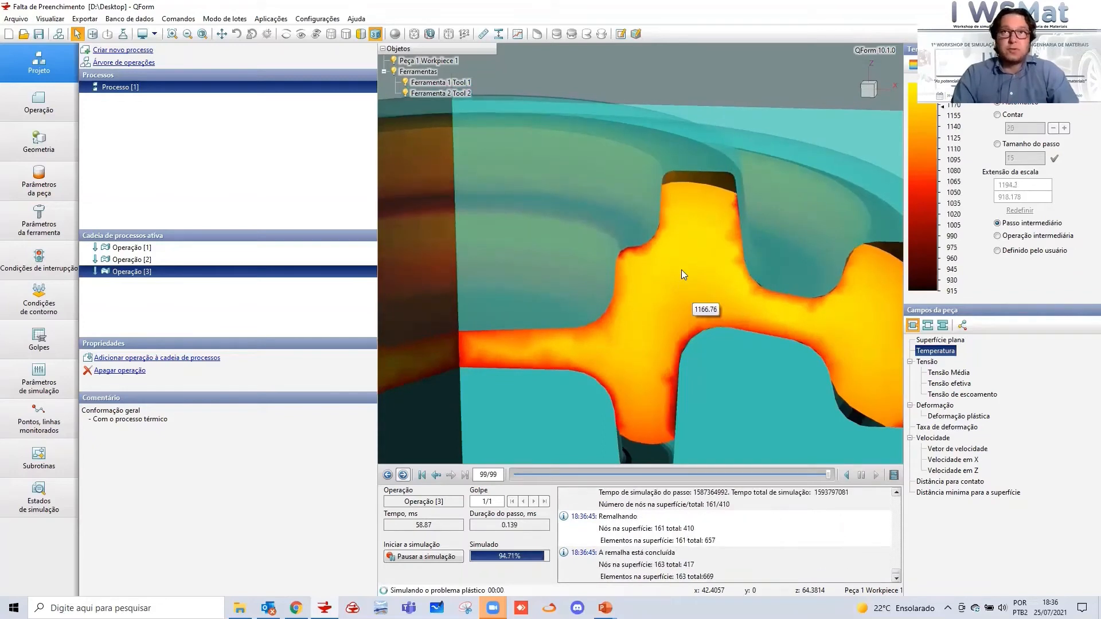
{"action": "scroll", "coordinate": [681, 269], "scroll_direction": "down", "scroll_amount": 5}
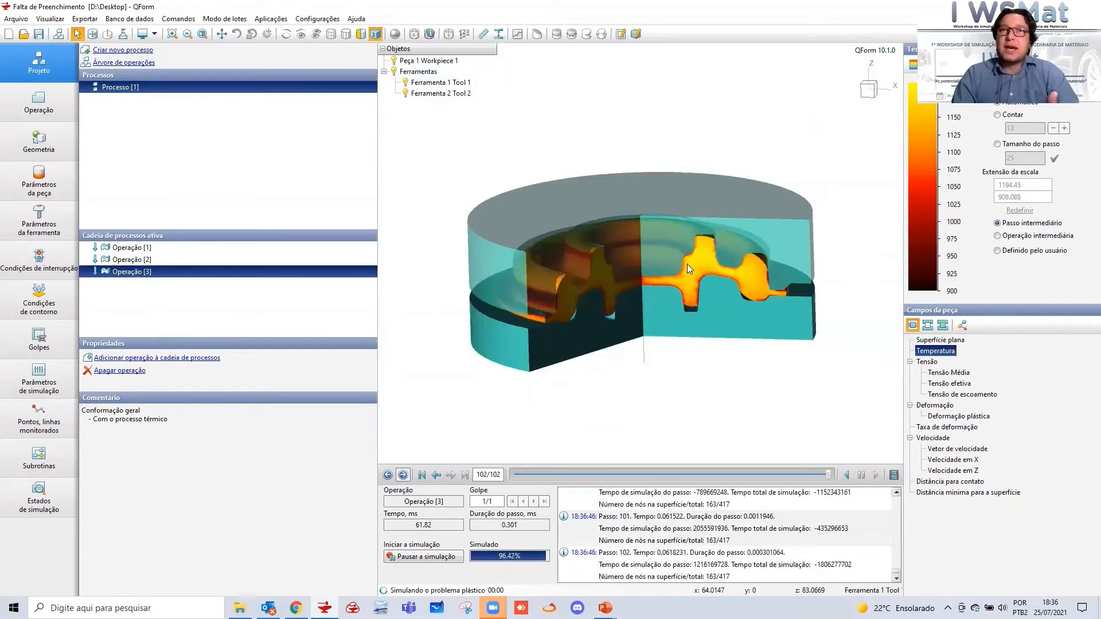
{"action": "scroll", "coordinate": [687, 264], "scroll_direction": "up", "scroll_amount": 2}
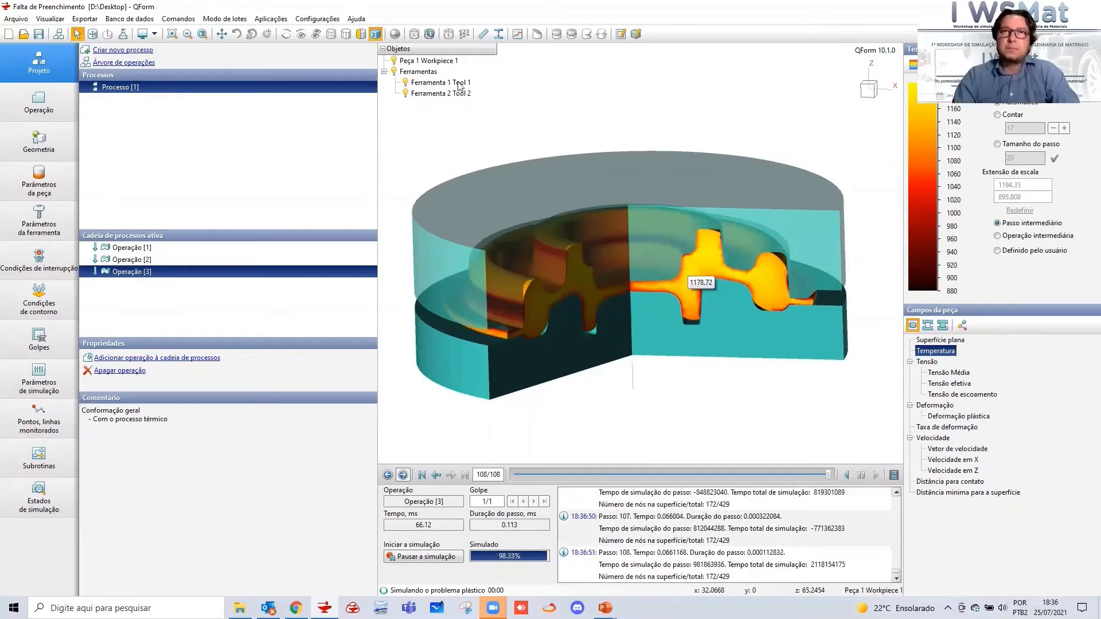
Switch the third operation to the flat 2D section and inspect the cavity corners and flash until the simulation ends
{"action": "left_click", "coordinate": [376, 34]}
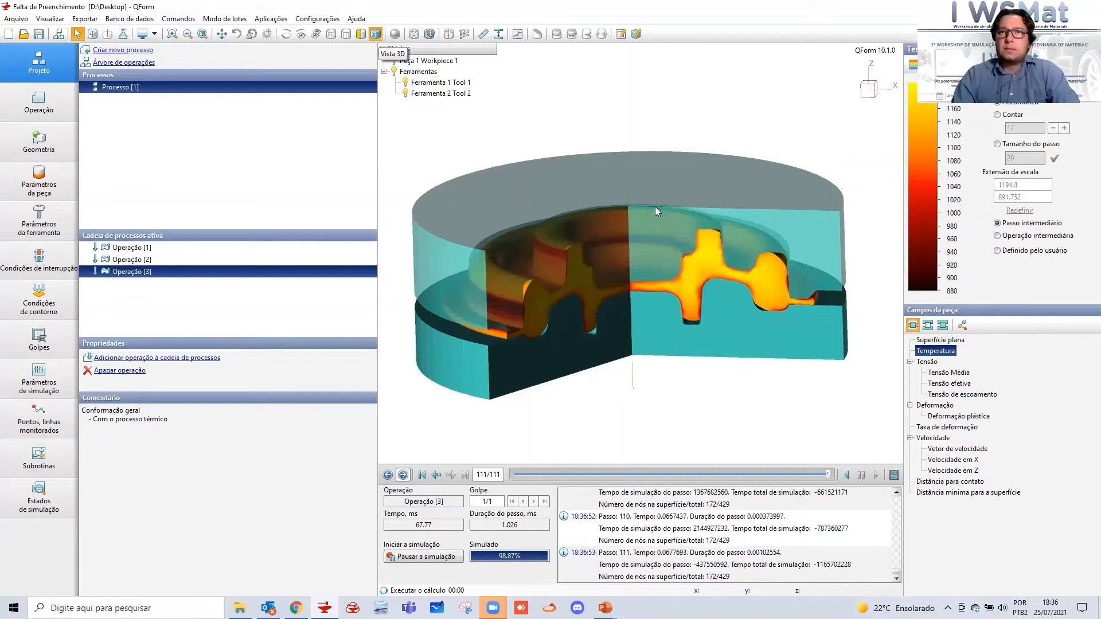
{"action": "scroll", "coordinate": [797, 288], "scroll_direction": "up", "scroll_amount": 3}
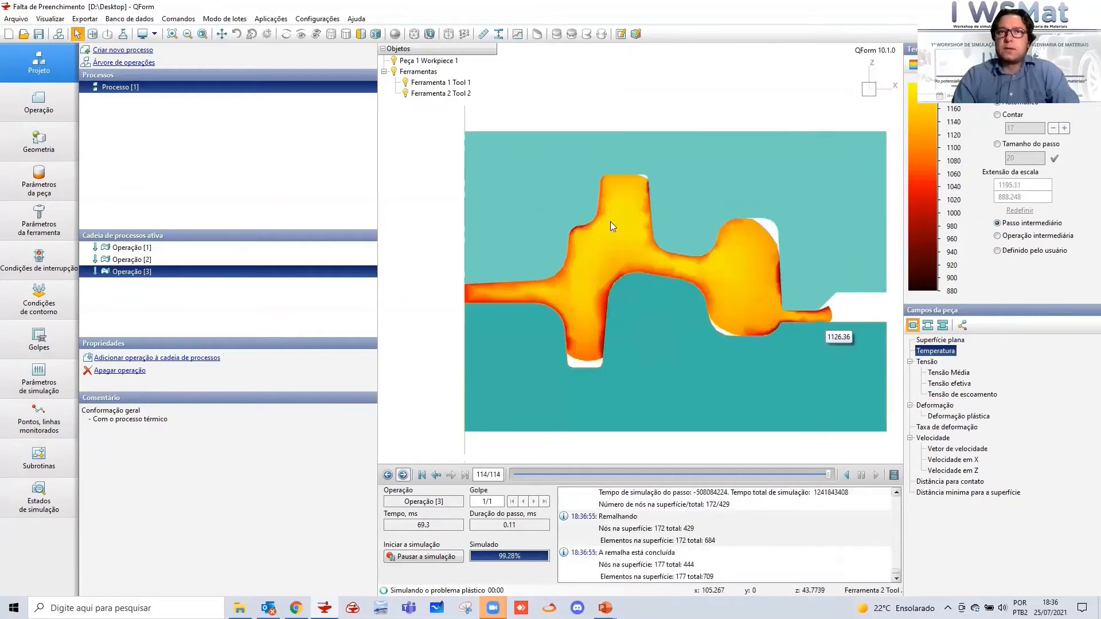
{"action": "scroll", "coordinate": [610, 223], "scroll_direction": "down", "scroll_amount": 1}
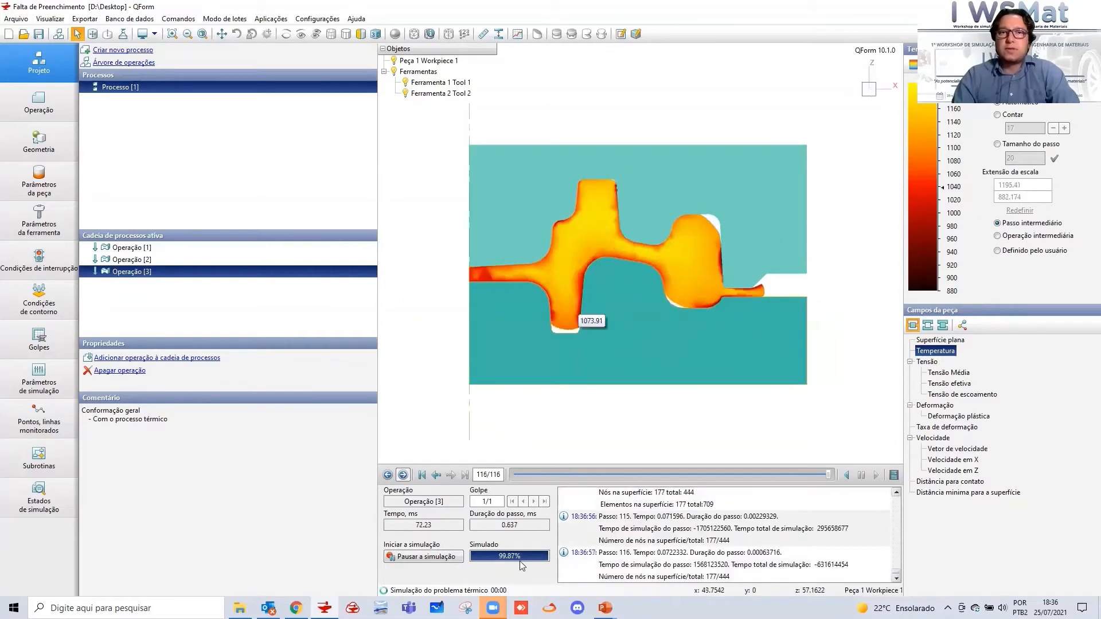
{"action": "left_click", "coordinate": [560, 252]}
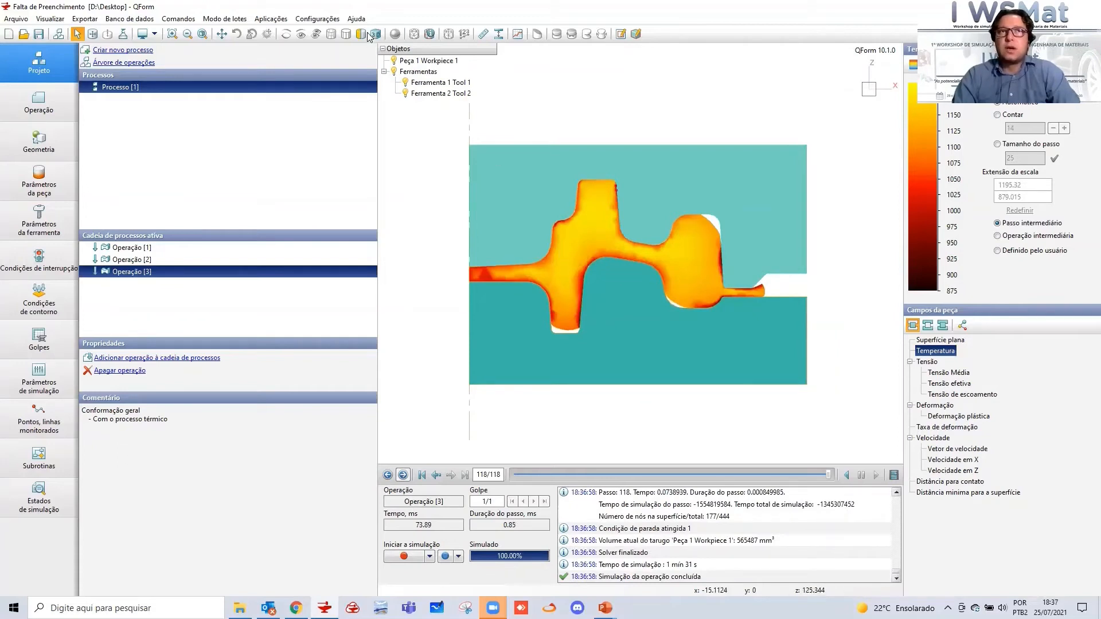
Mirror the 2D section about its axis to view the full forging profile, and return to the half section
{"action": "key", "text": "m"}
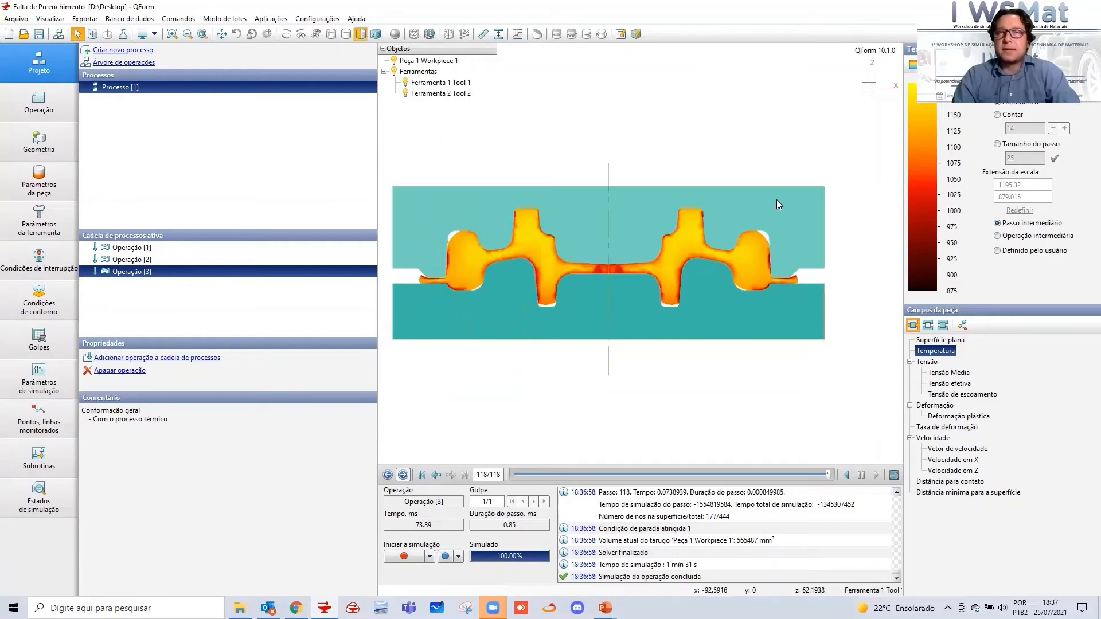
{"action": "scroll", "coordinate": [766, 219], "scroll_direction": "up", "scroll_amount": 2}
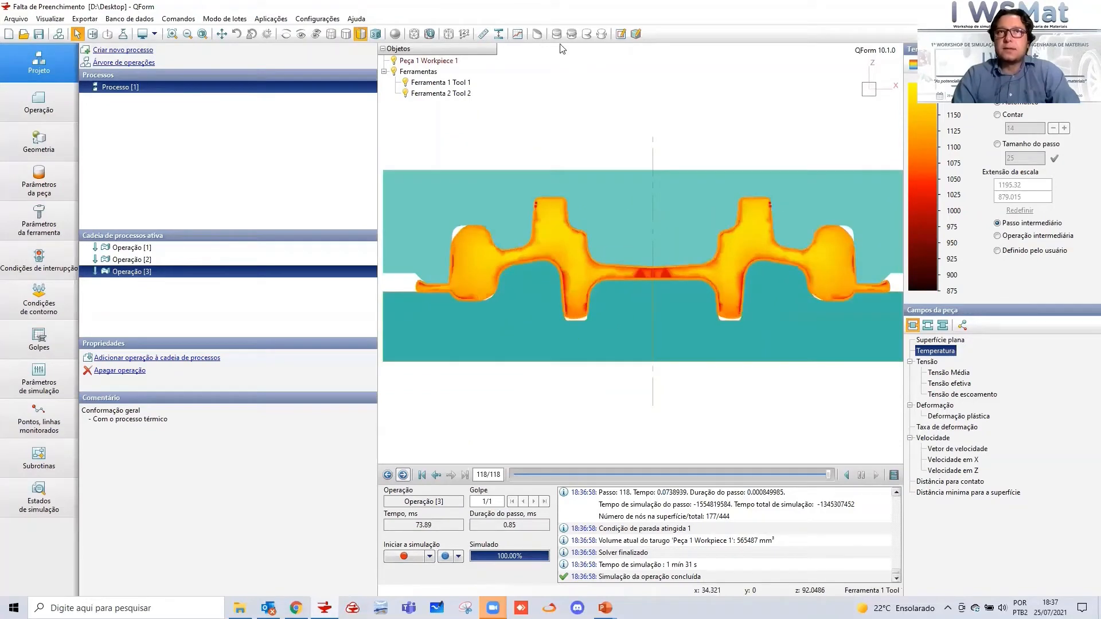
{"action": "left_click", "coordinate": [360, 35]}
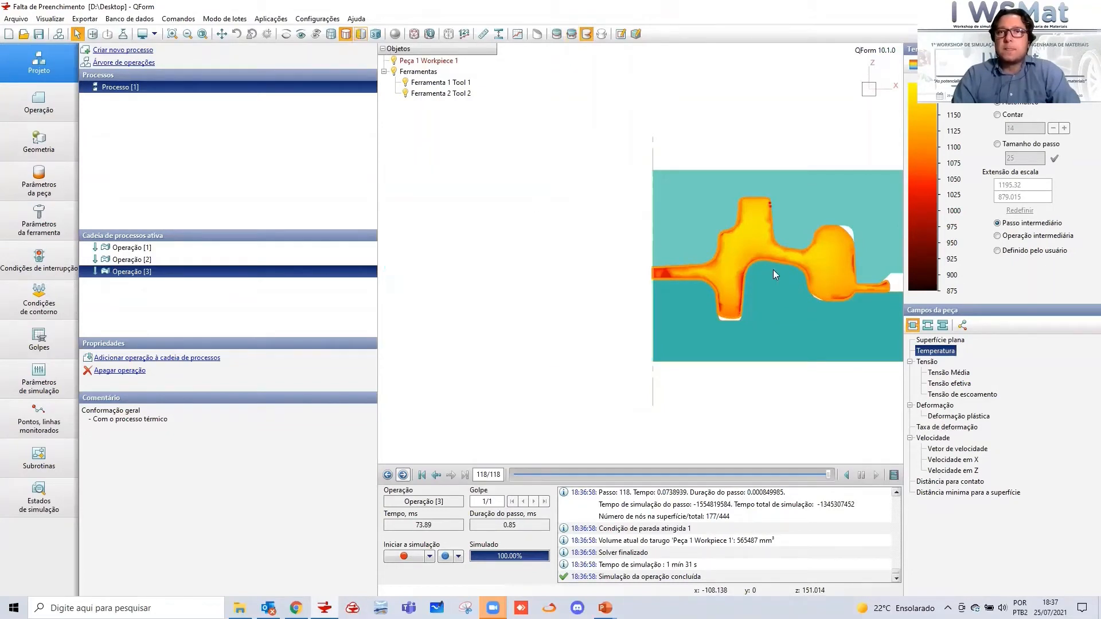
Show the workpiece's contact nodes with the dies on the half section, examine the die filling, and hide the nodes
{"action": "scroll", "coordinate": [773, 270], "scroll_direction": "down", "scroll_amount": 1}
{"action": "scroll", "coordinate": [658, 244], "scroll_direction": "up", "scroll_amount": 4}
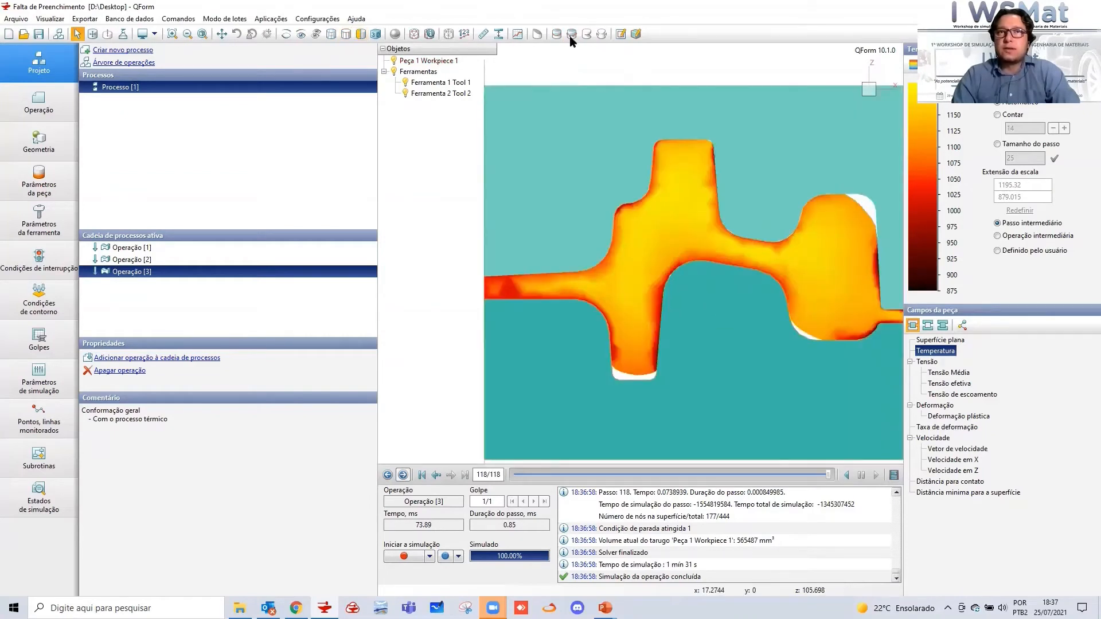
{"action": "left_click", "coordinate": [586, 34]}
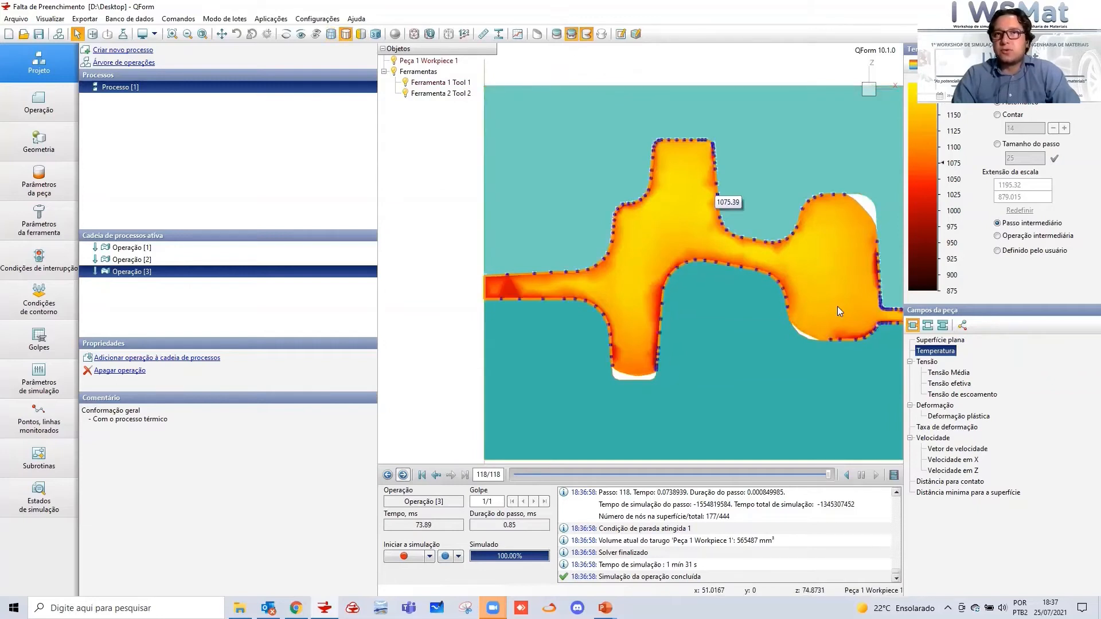
{"action": "scroll", "coordinate": [512, 277], "scroll_direction": "down", "scroll_amount": 3}
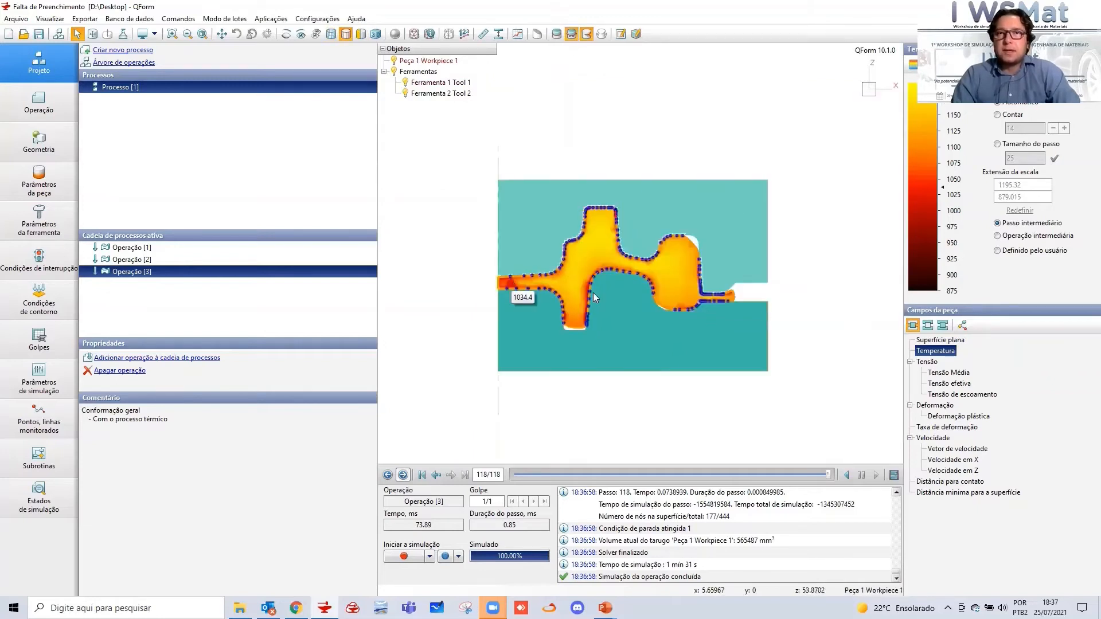
{"action": "left_click", "coordinate": [587, 165]}
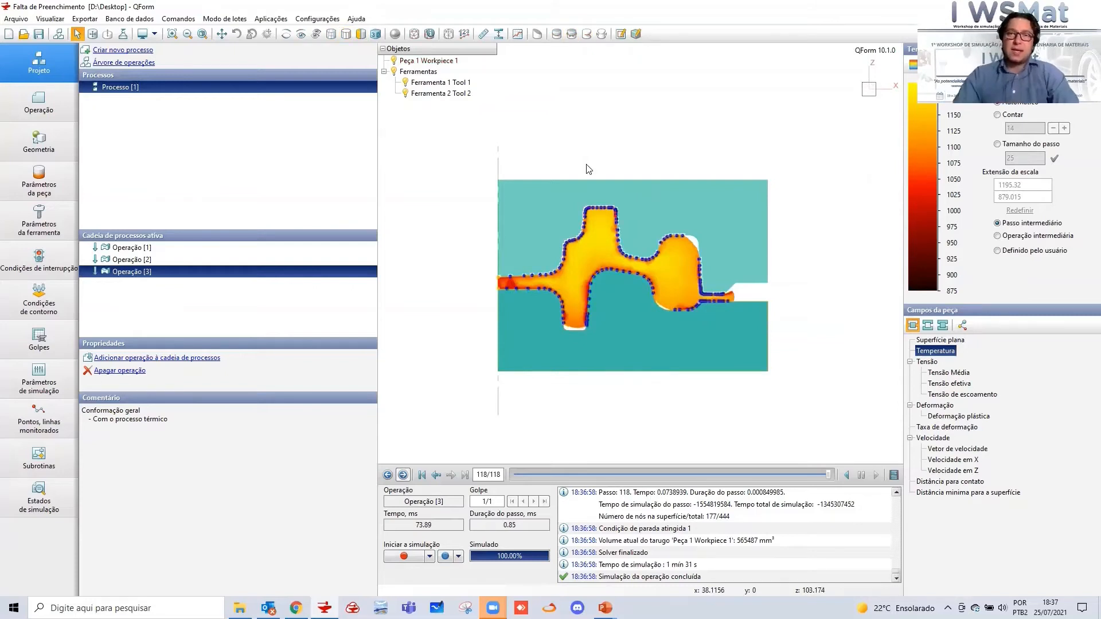
{"action": "left_click", "coordinate": [596, 223]}
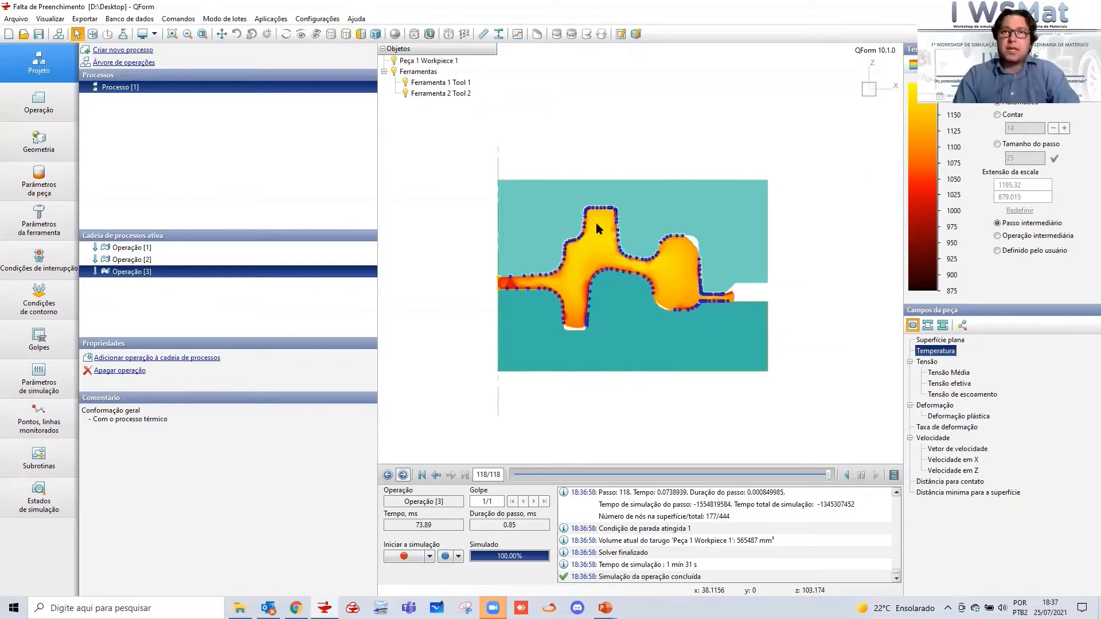
{"action": "left_click", "coordinate": [572, 36]}
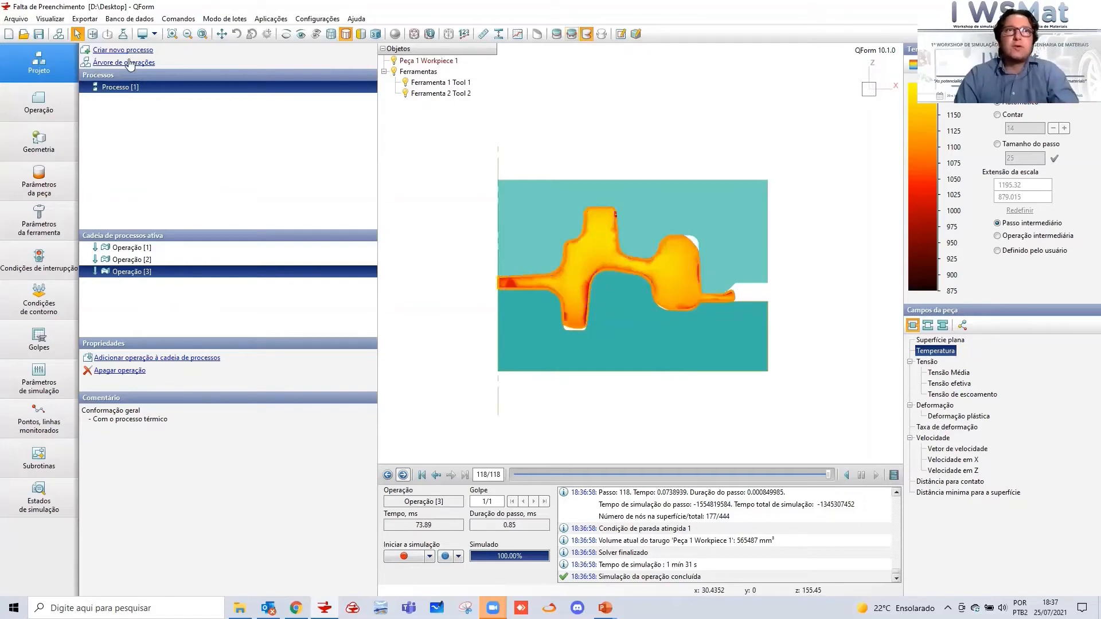
From the operations tree, create a copy of Operação [2] named "Operação 2 (modificada)" without copying the simulation results
{"action": "left_click", "coordinate": [128, 62]}
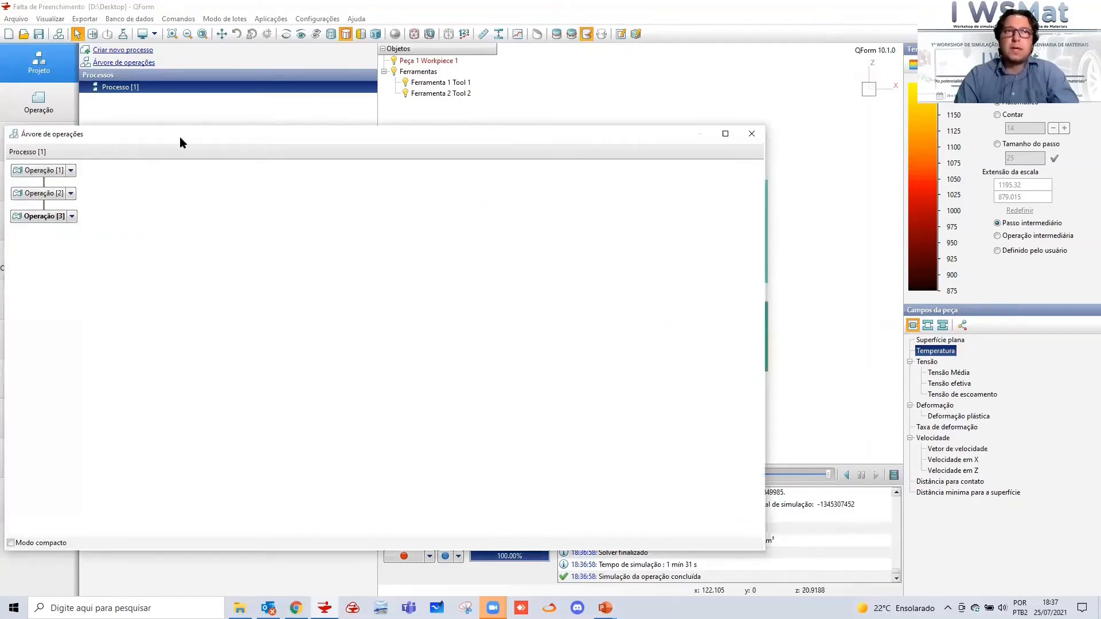
{"action": "left_click_drag", "start_coordinate": [179, 134], "coordinate": [516, 108]}
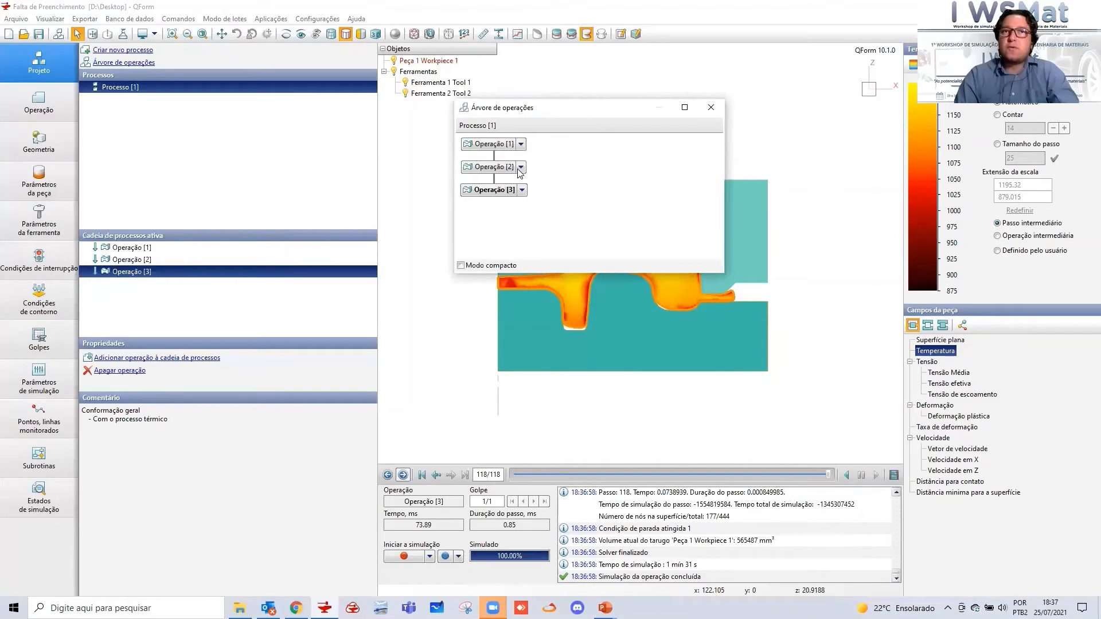
{"action": "left_click", "coordinate": [520, 168]}
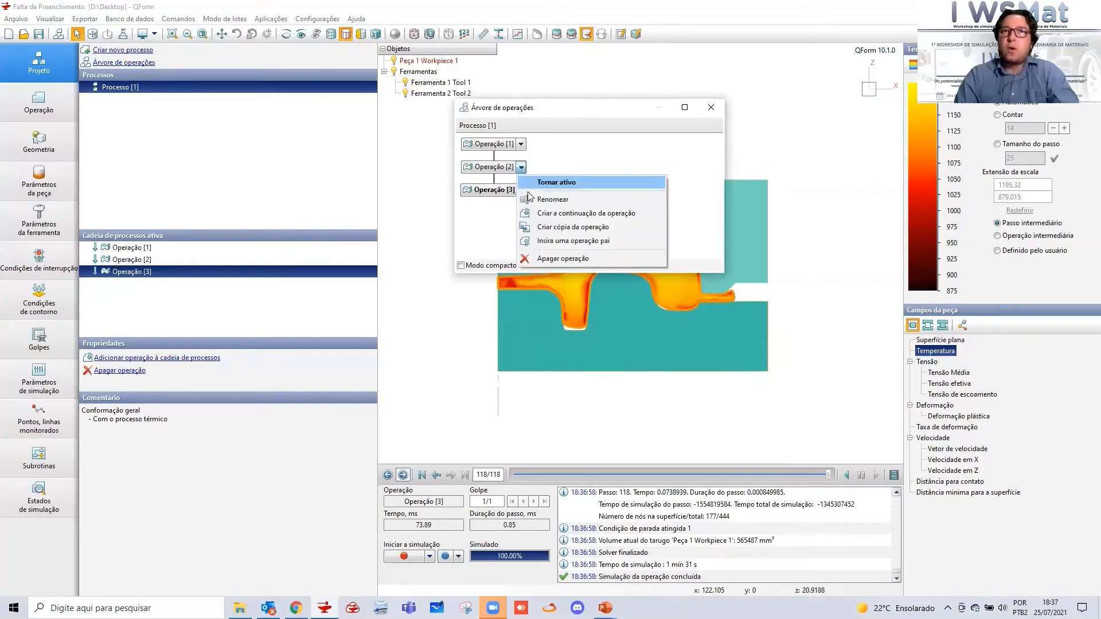
{"action": "left_click", "coordinate": [558, 226]}
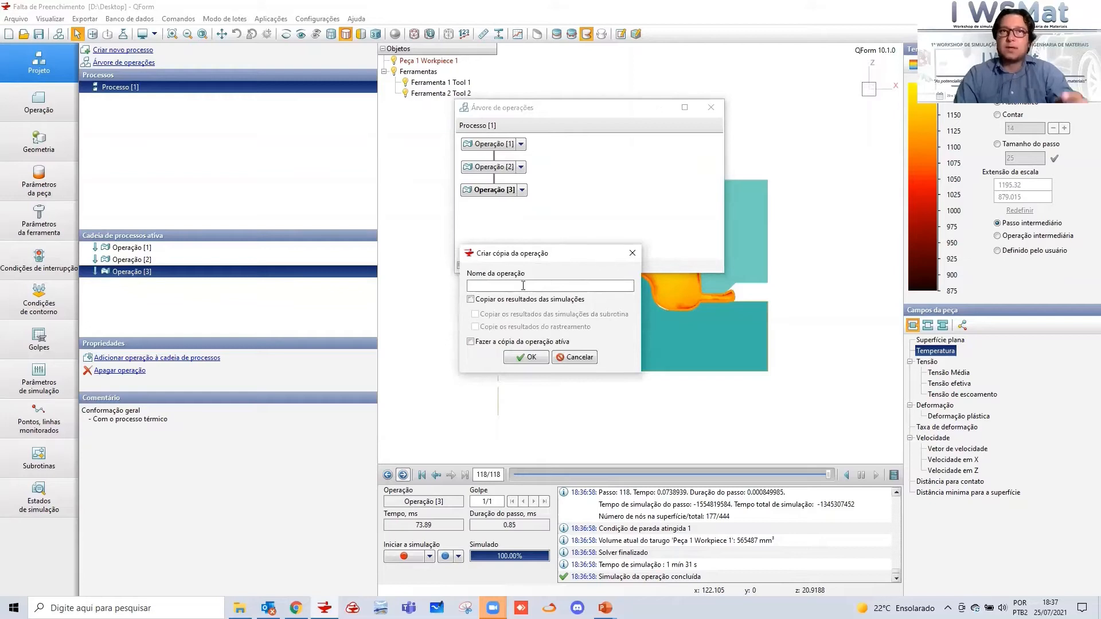
{"action": "type", "text": "Operação 2"}
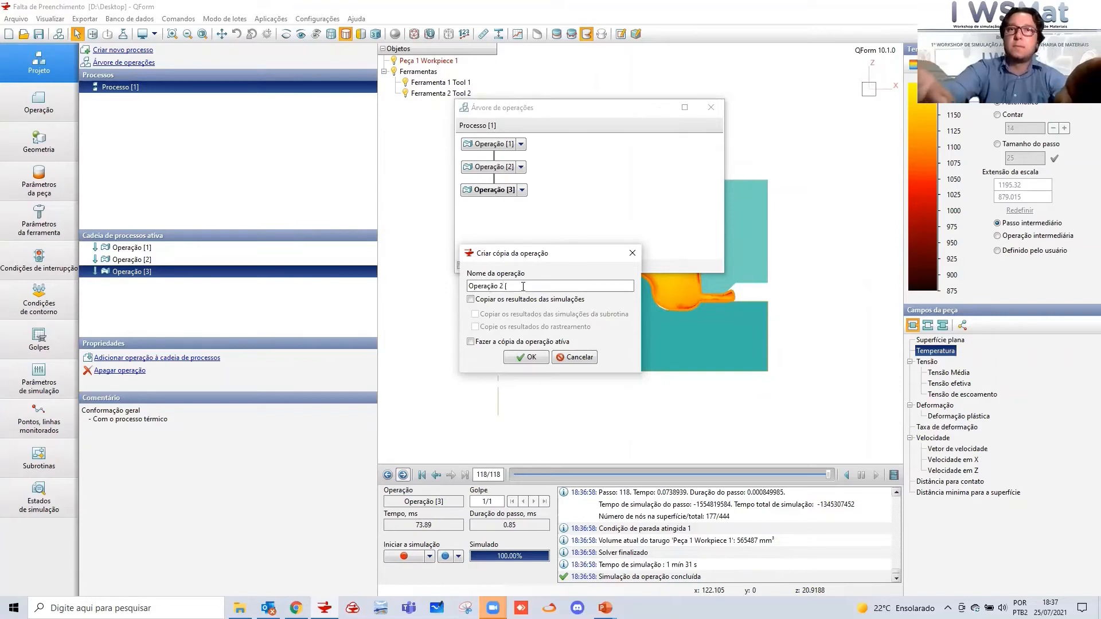
{"action": "type", "text": " ("}
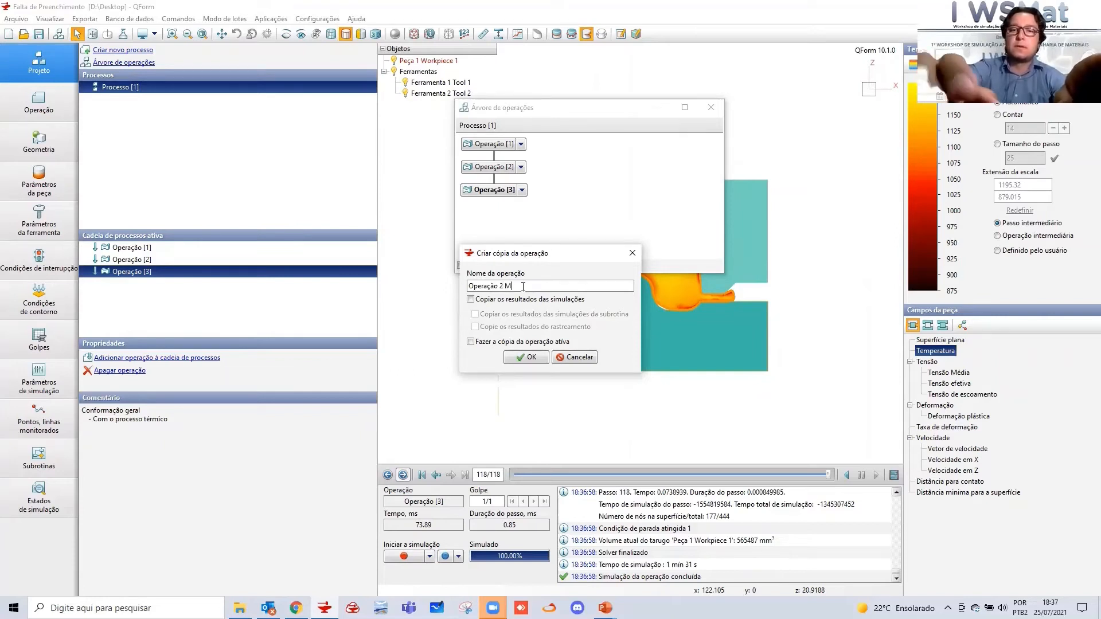
{"action": "type", "text": "mo"}
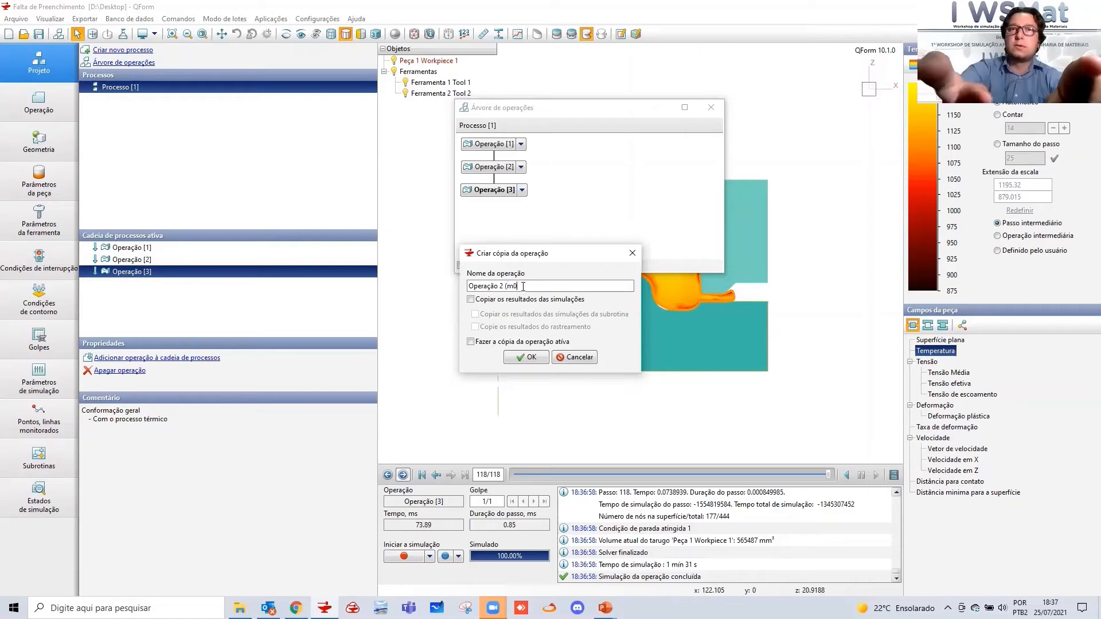
{"action": "type", "text": "dificada)"}
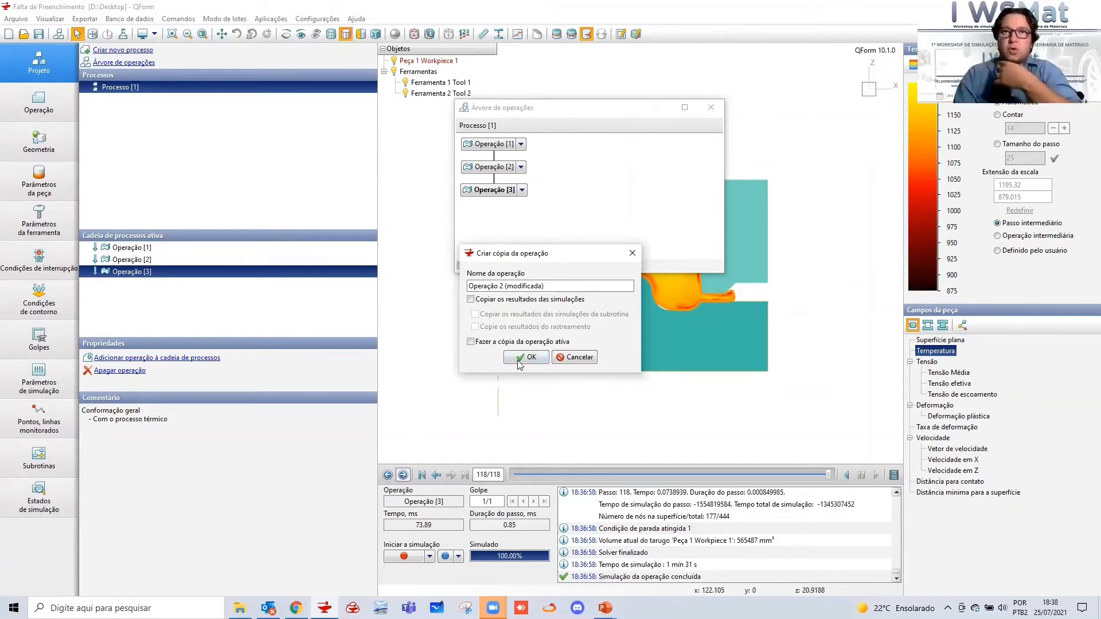
{"action": "key", "text": "Return"}
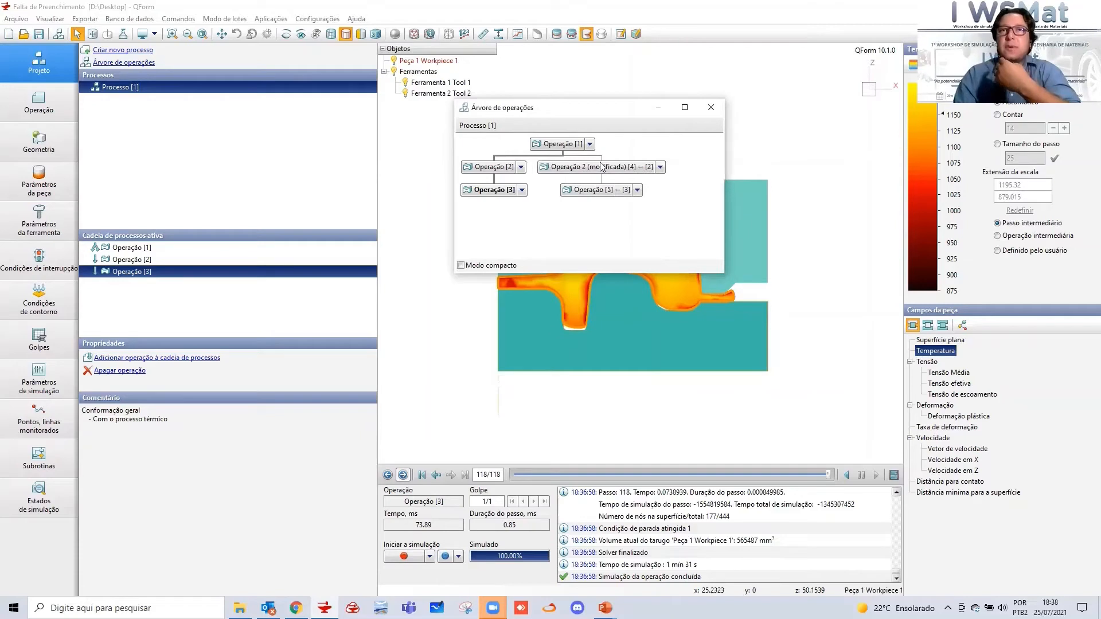
Review the original branch by activating Operação [2], Operação [3] and Operação [1] in turn from the operations tree
{"action": "left_click", "coordinate": [497, 168]}
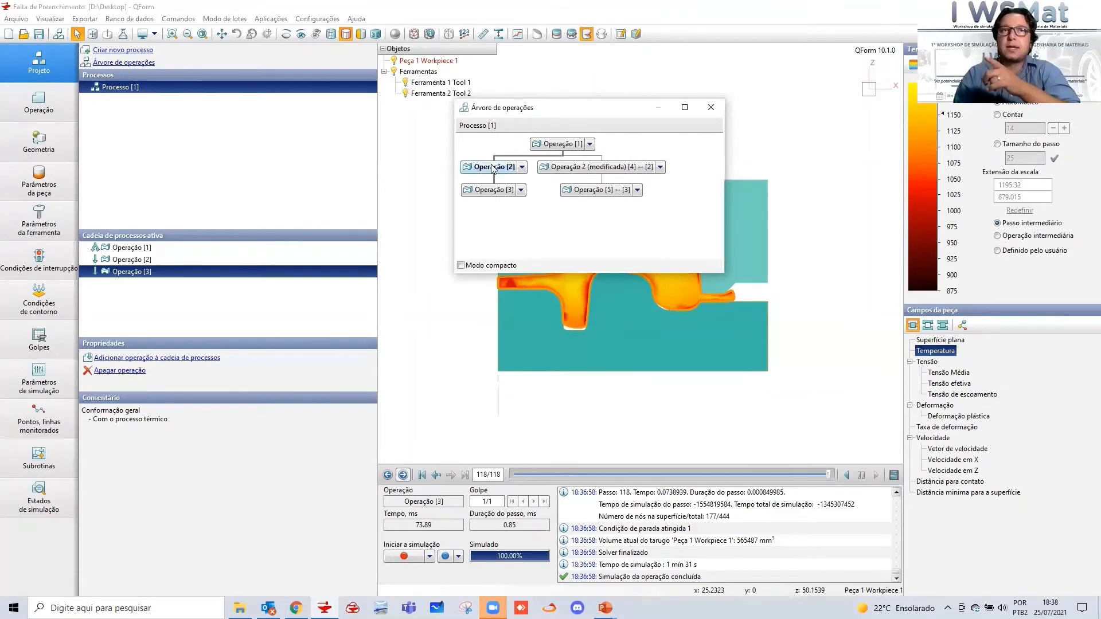
{"action": "left_click", "coordinate": [492, 194]}
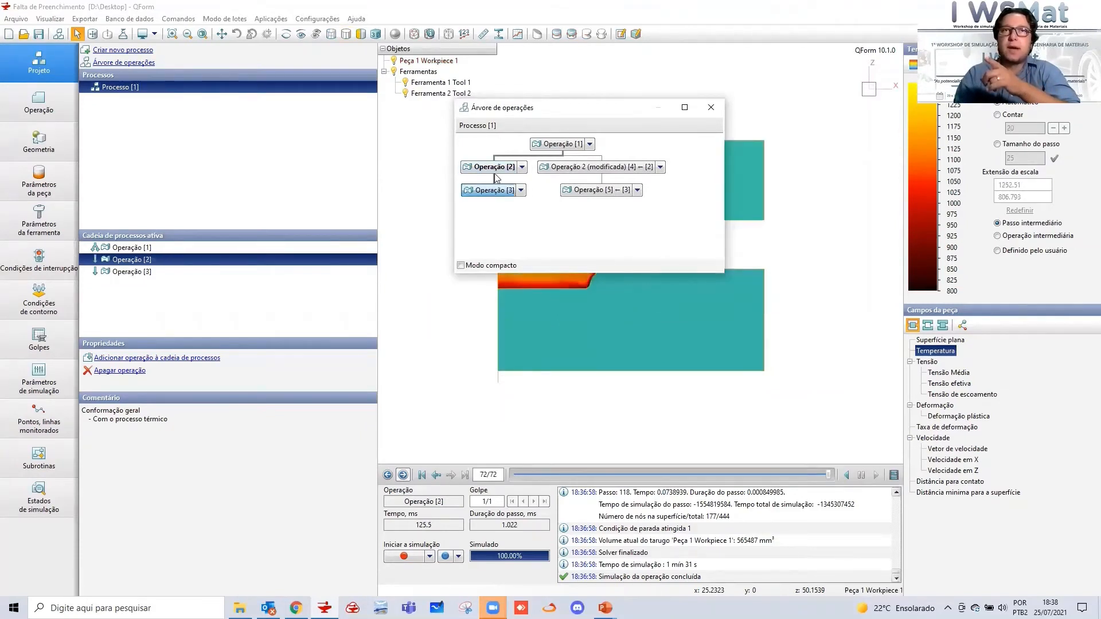
{"action": "left_click", "coordinate": [547, 151]}
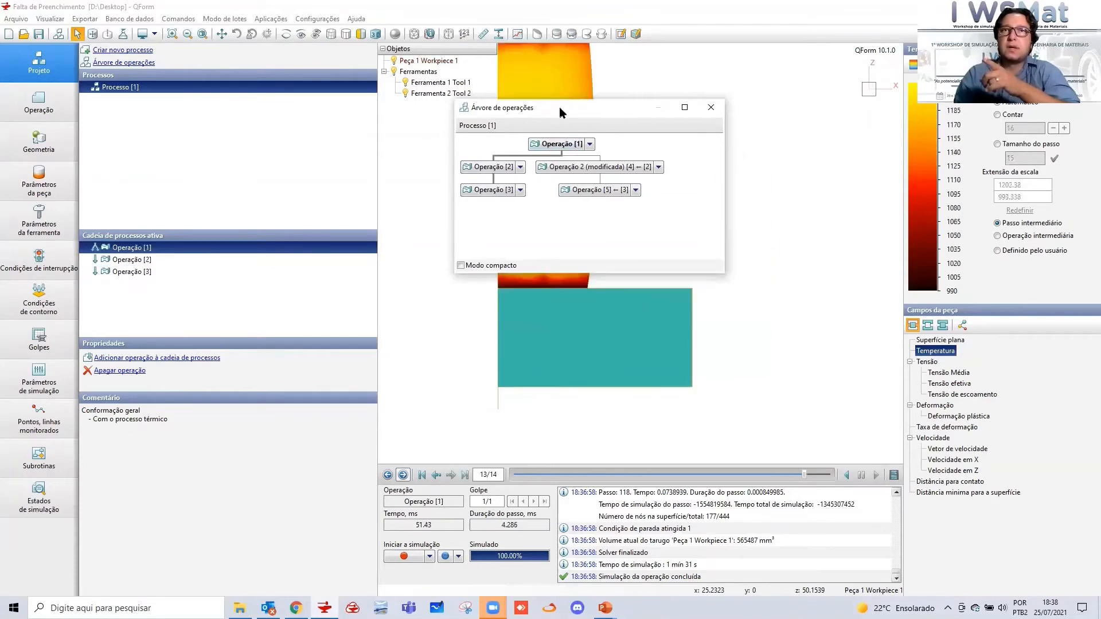
{"action": "left_click_drag", "start_coordinate": [559, 107], "coordinate": [786, 155]}
{"action": "left_click", "coordinate": [714, 238]}
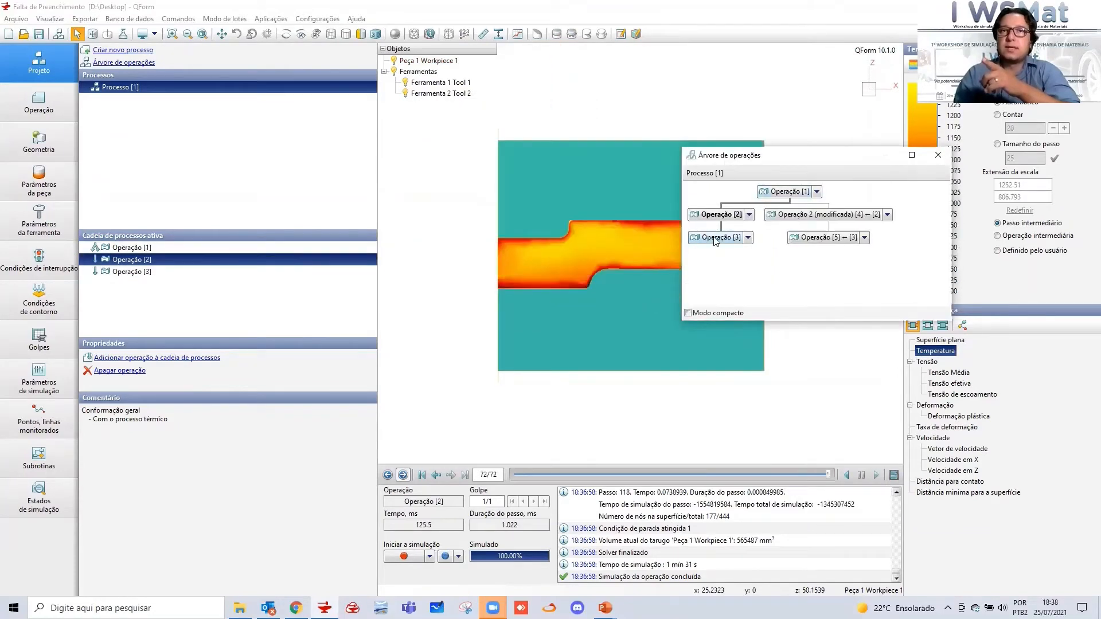
Activate Operação 2 (modificada) in the operations tree to make its branch the active process chain, and close the tree
{"action": "left_click", "coordinate": [821, 216]}
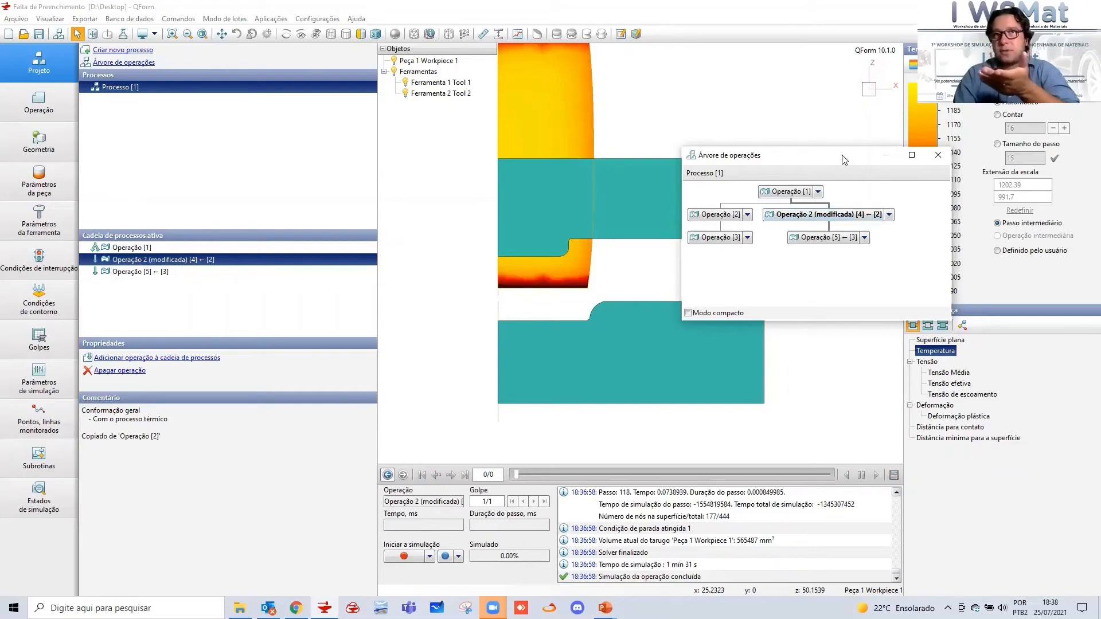
{"action": "left_click_drag", "start_coordinate": [715, 159], "coordinate": [487, 160]}
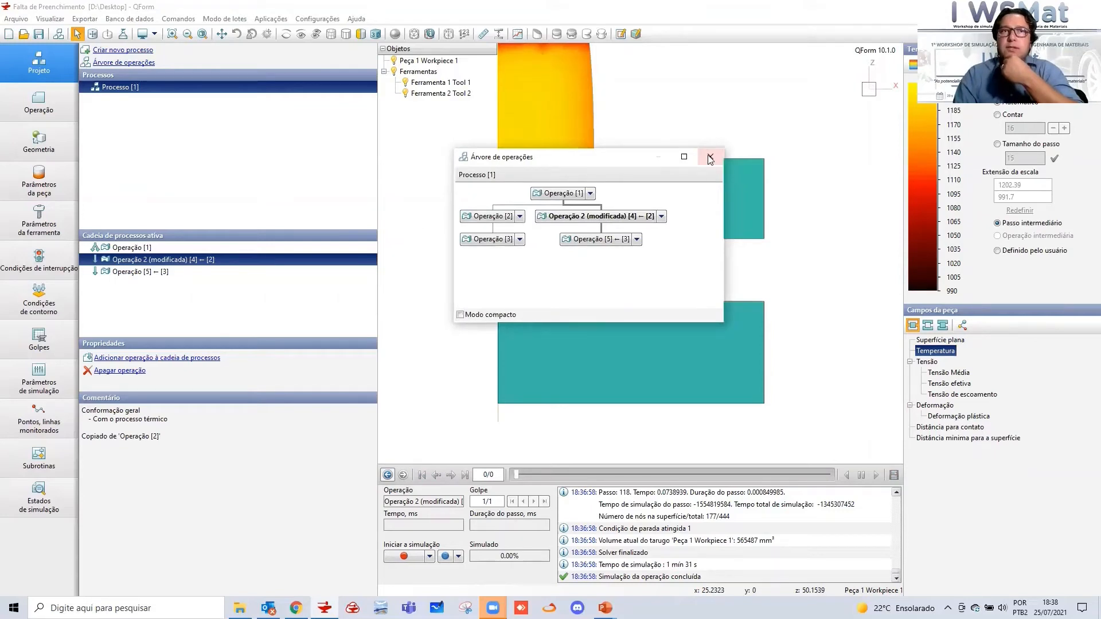
{"action": "left_click", "coordinate": [710, 160]}
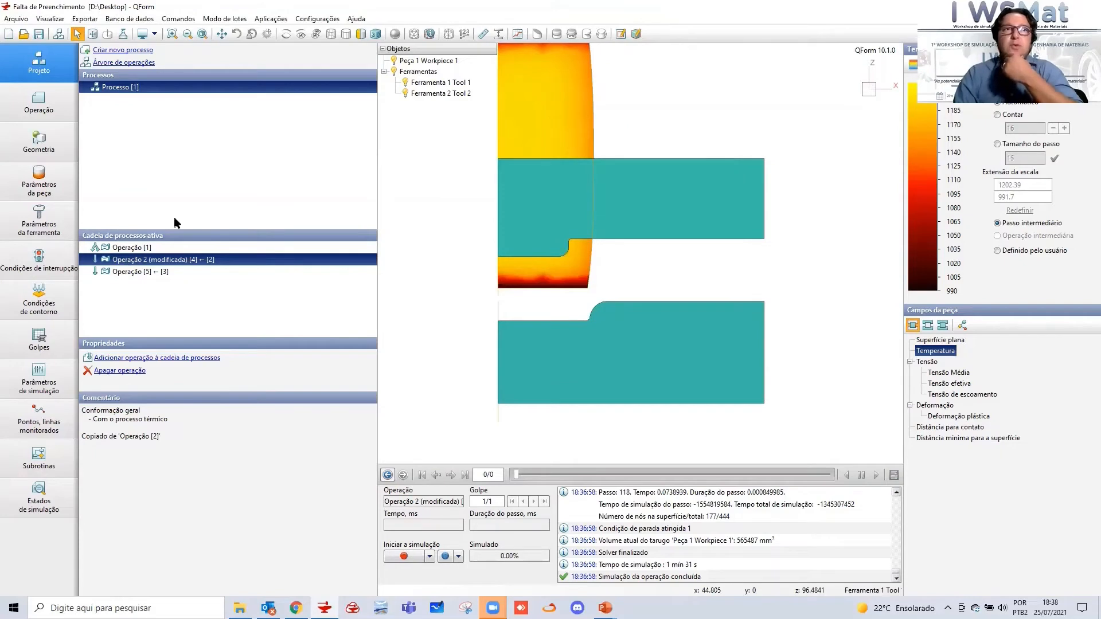
Load 2D_preenchimento_op.2_modificado.dxf from the Otimizada folder as the geometry of the modified second operation, overwriting the existing tools
{"action": "left_click", "coordinate": [55, 148]}
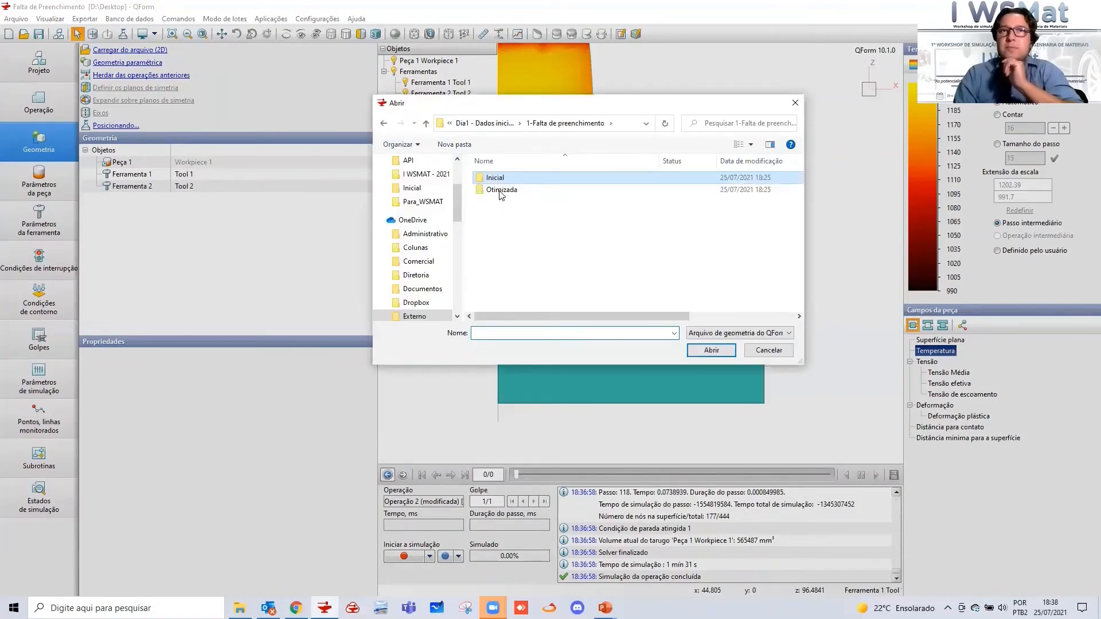
{"action": "double_click", "coordinate": [501, 191]}
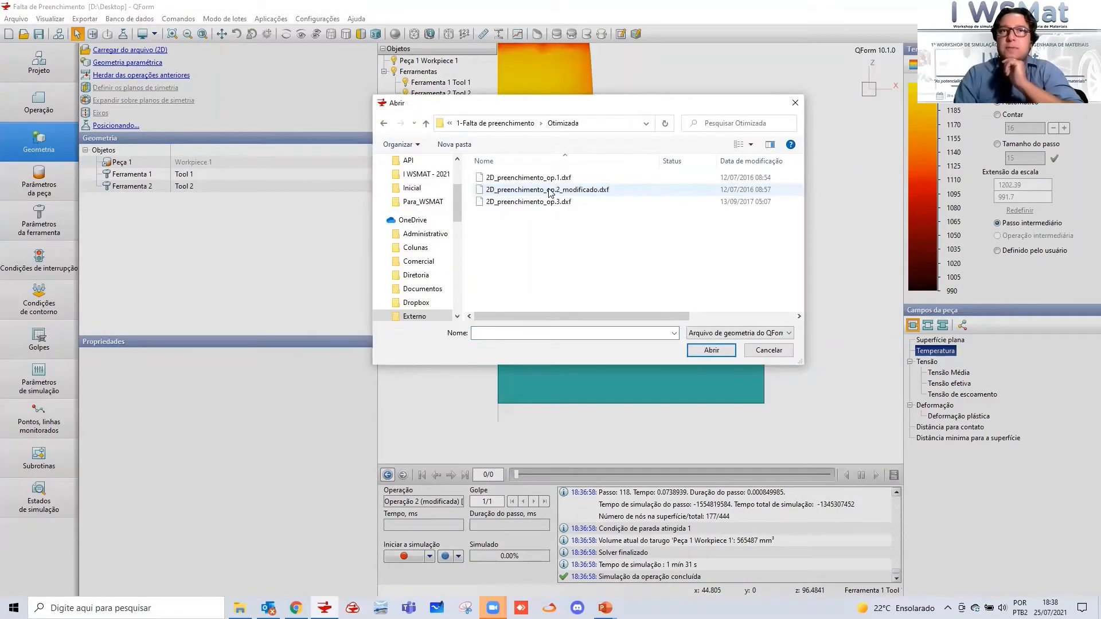
{"action": "double_click", "coordinate": [549, 190]}
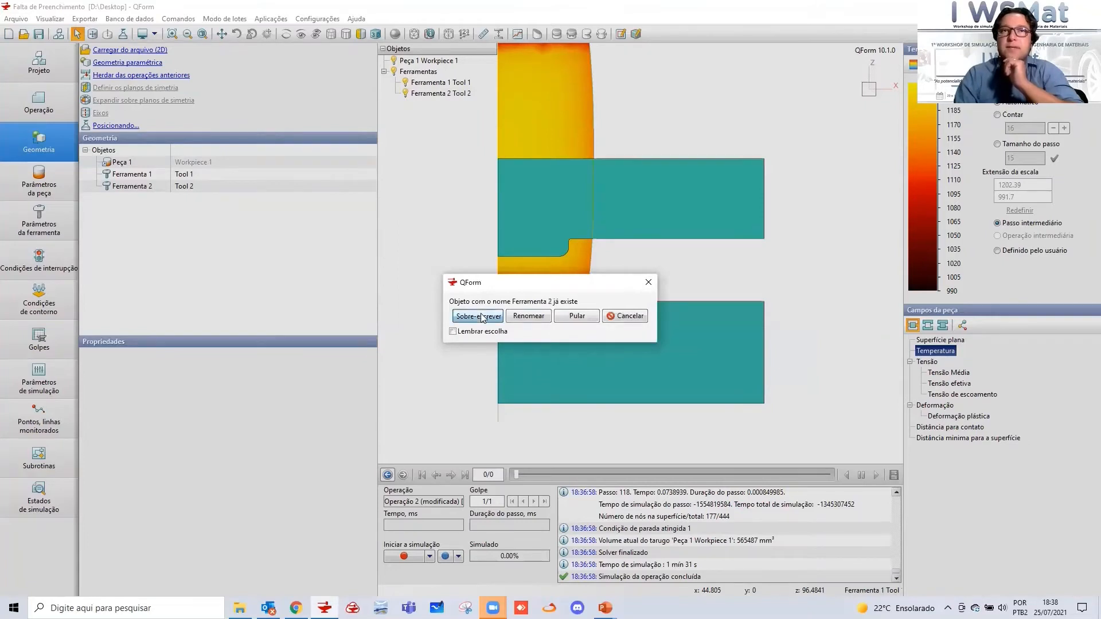
{"action": "left_click", "coordinate": [480, 317]}
{"action": "scroll", "coordinate": [537, 330], "scroll_direction": "down", "scroll_amount": 1}
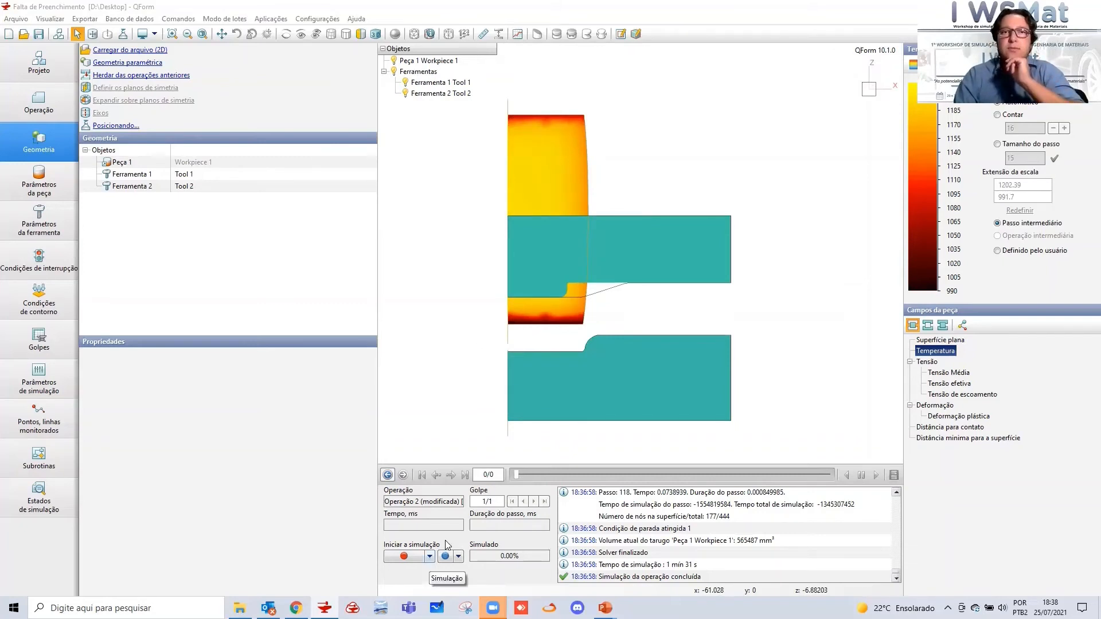
Start simulating the modified chain from Operação 2 (modificada), agreeing to calculate from the beginning
{"action": "left_click", "coordinate": [447, 542]}
{"action": "left_click", "coordinate": [517, 325]}
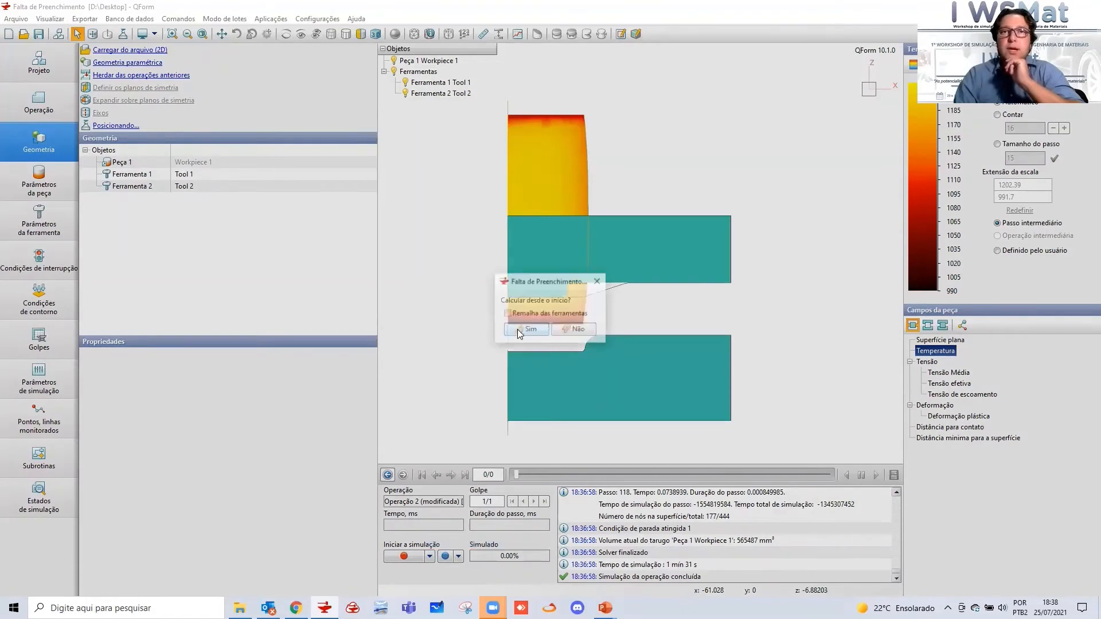
{"action": "key", "text": "Return"}
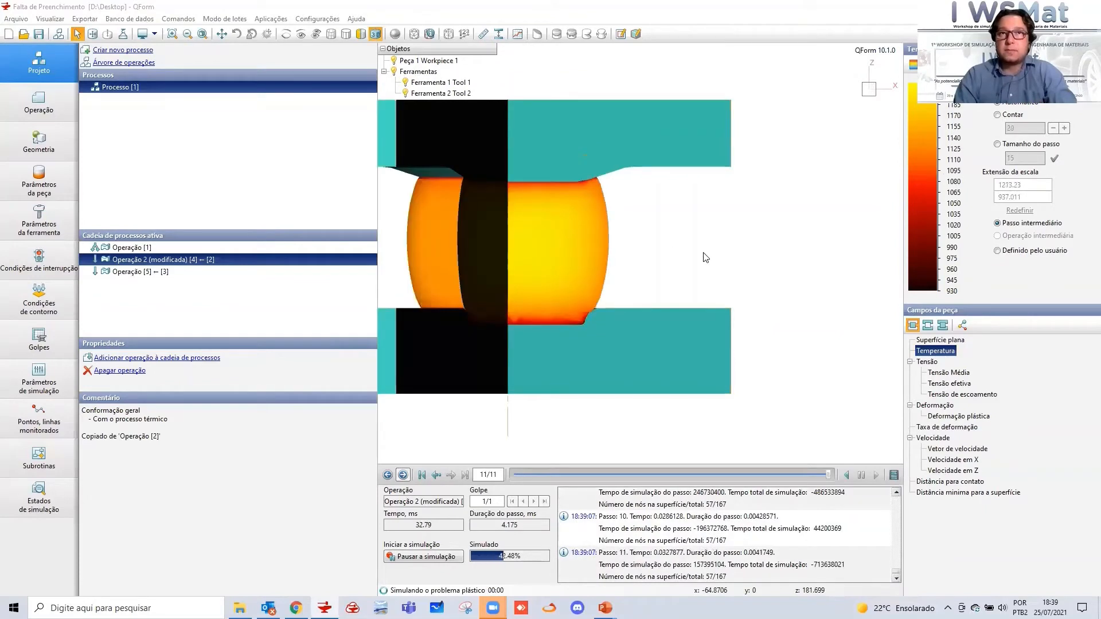
Watch the modified second operation in the cut 3D view from an oblique angle, with the upper die translucent
{"action": "left_click_drag", "start_coordinate": [690, 263], "coordinate": [384, 145]}
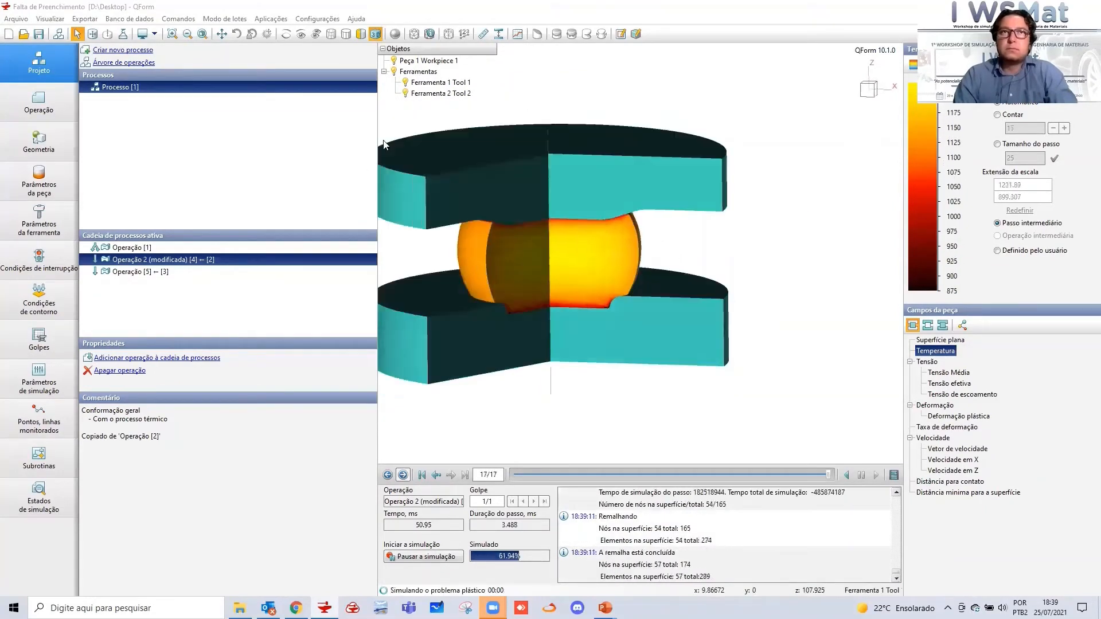
{"action": "left_click", "coordinate": [406, 82]}
{"action": "left_click", "coordinate": [687, 259]}
{"action": "scroll", "coordinate": [698, 248], "scroll_direction": "down", "scroll_amount": 3}
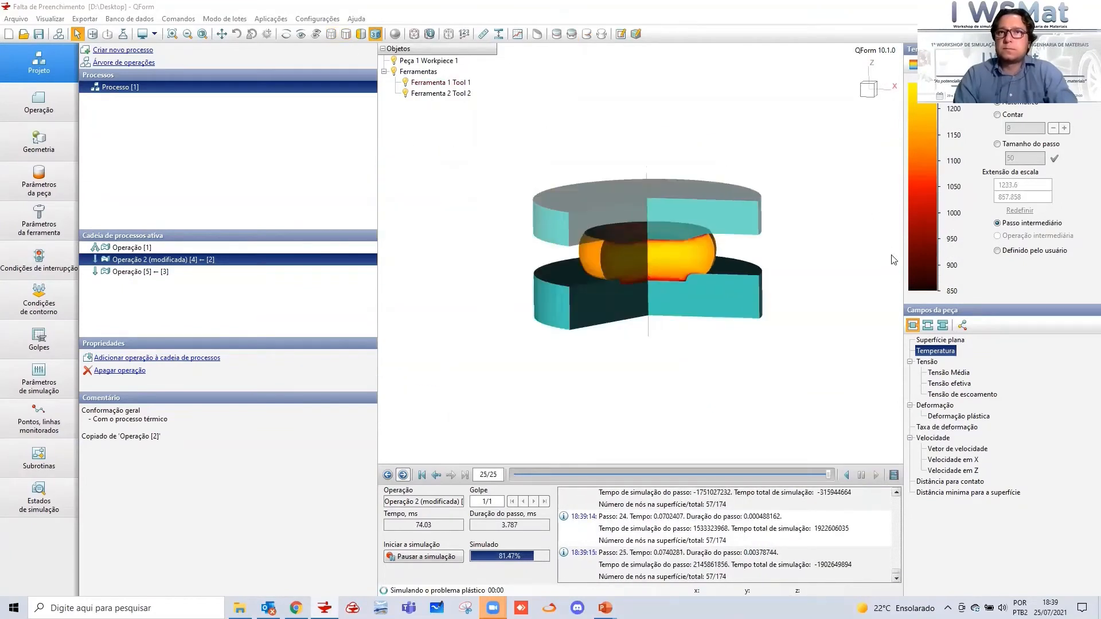
{"action": "scroll", "coordinate": [822, 268], "scroll_direction": "up", "scroll_amount": 4}
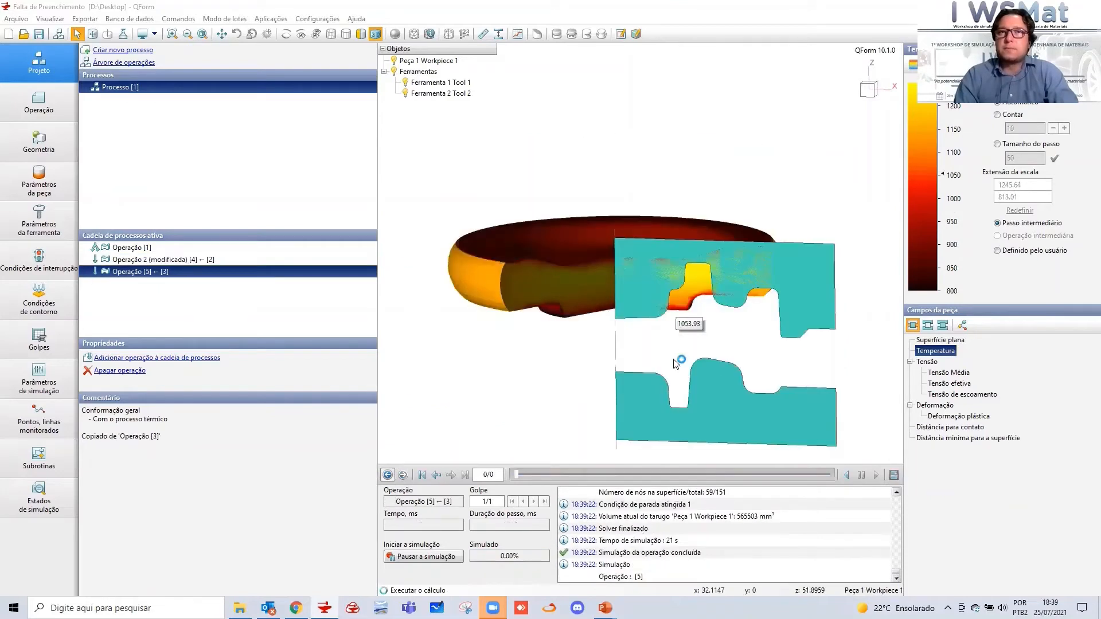
Show Operação [5] as a cut 3D model and examine the workpiece deforming between the closing dies
{"action": "left_click", "coordinate": [376, 34]}
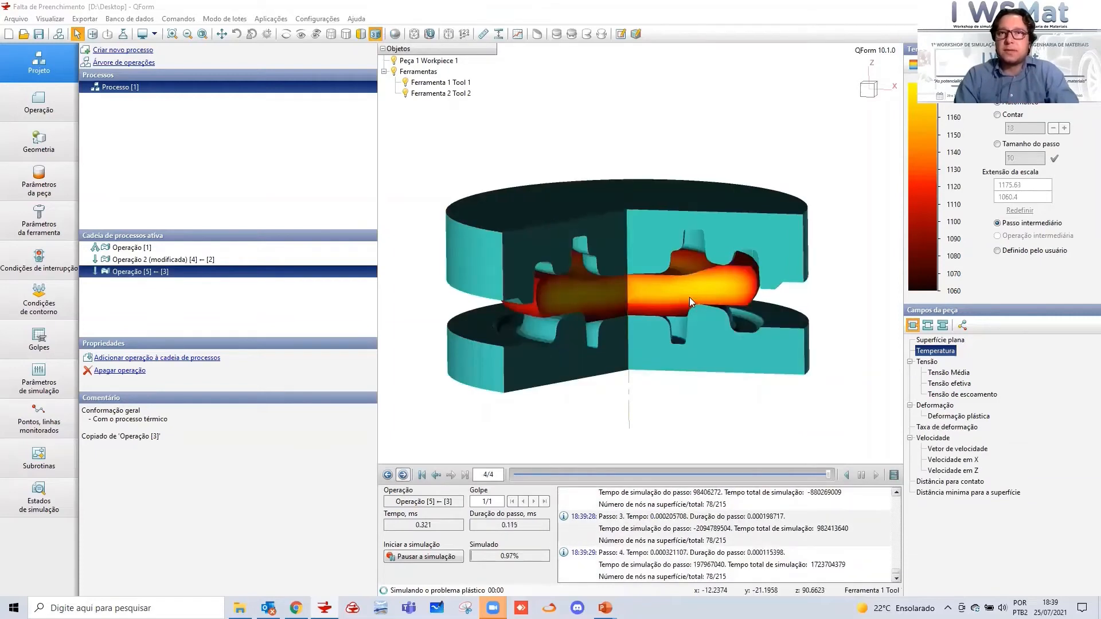
{"action": "scroll", "coordinate": [689, 297], "scroll_direction": "up", "scroll_amount": 2}
{"action": "scroll", "coordinate": [656, 282], "scroll_direction": "up", "scroll_amount": 1}
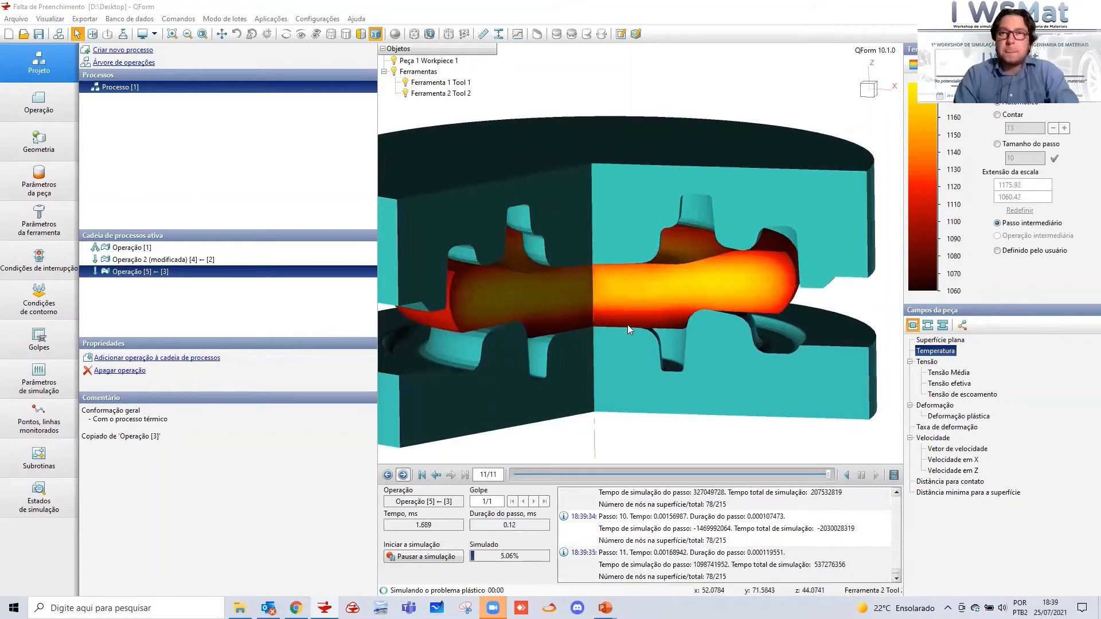
{"action": "scroll", "coordinate": [696, 294], "scroll_direction": "down", "scroll_amount": 2}
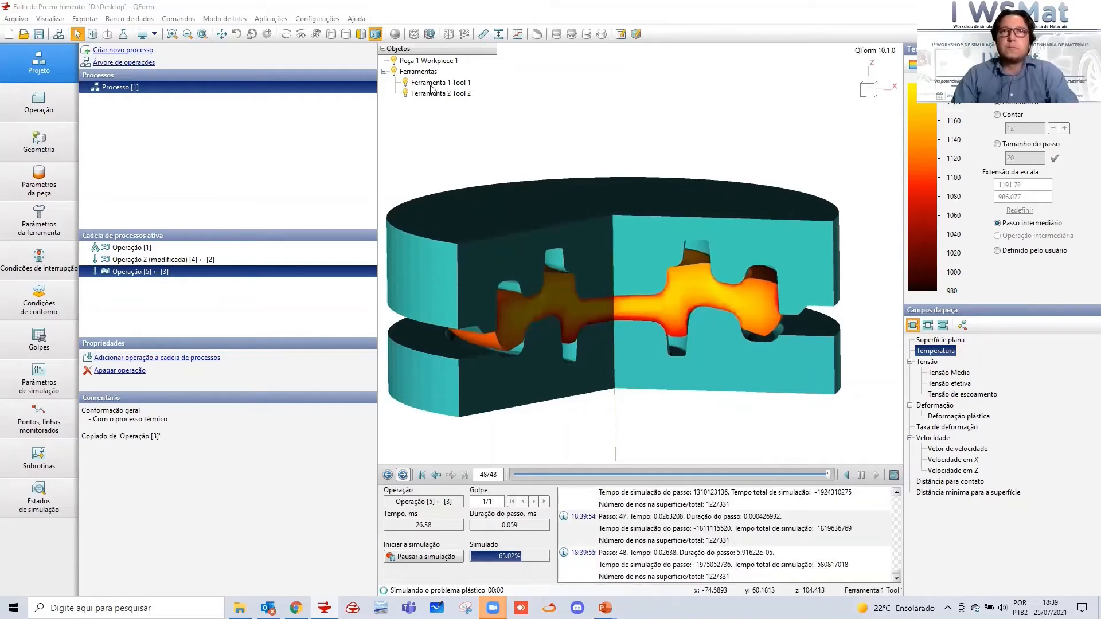
Make the upper die of Operação [5] translucent and inspect the material flowing into the cavities from several angles
{"action": "left_click", "coordinate": [347, 34]}
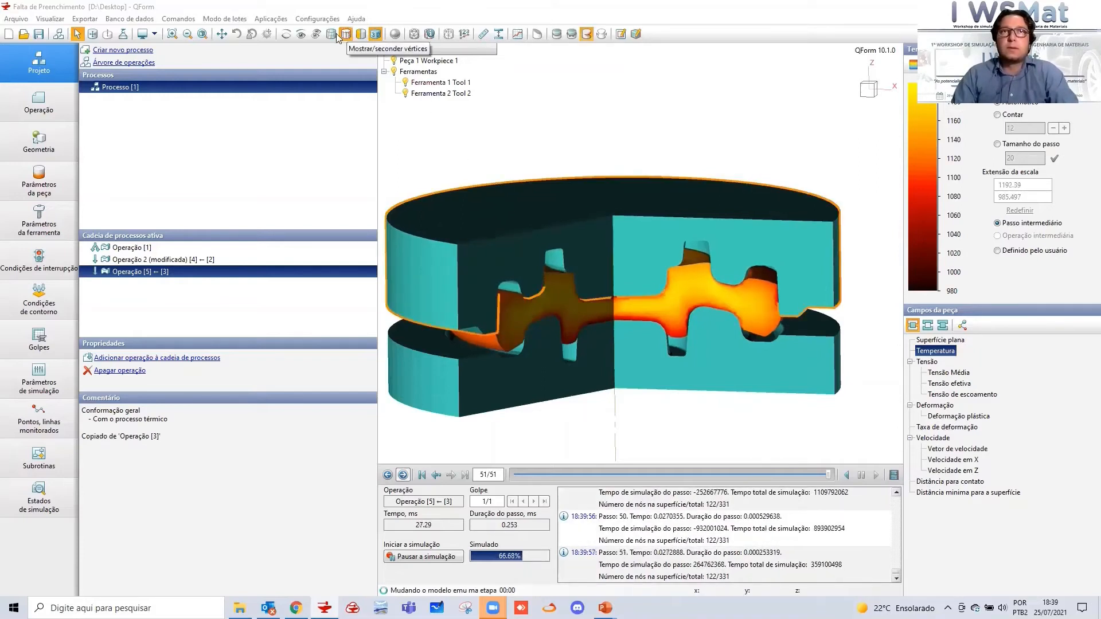
{"action": "left_click", "coordinate": [607, 140]}
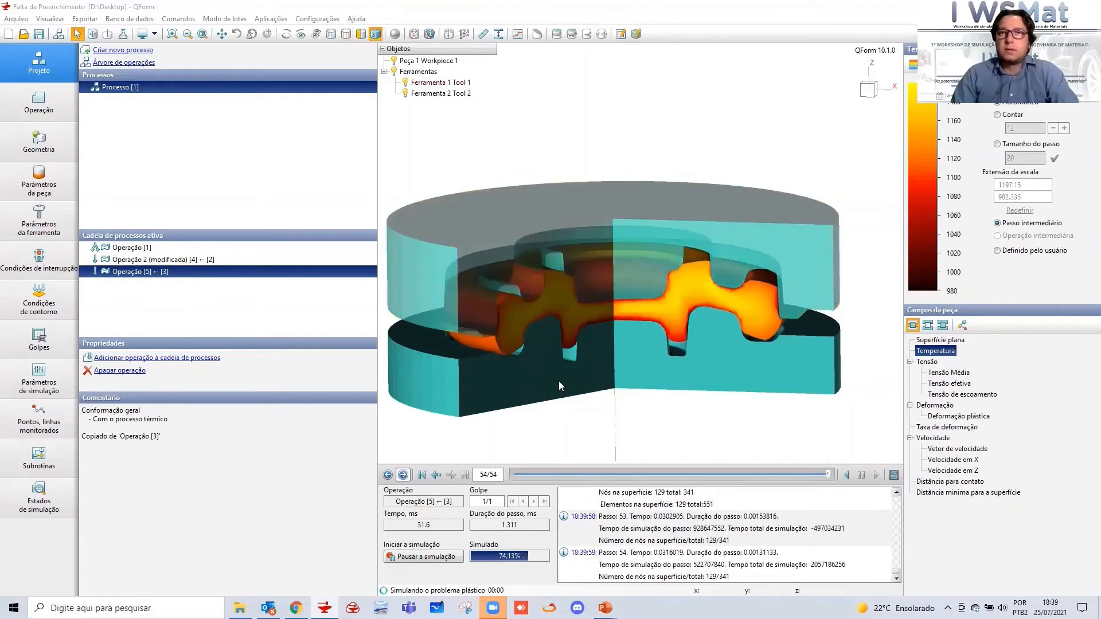
{"action": "scroll", "coordinate": [559, 382], "scroll_direction": "up", "scroll_amount": 2}
{"action": "scroll", "coordinate": [559, 381], "scroll_direction": "down", "scroll_amount": 3}
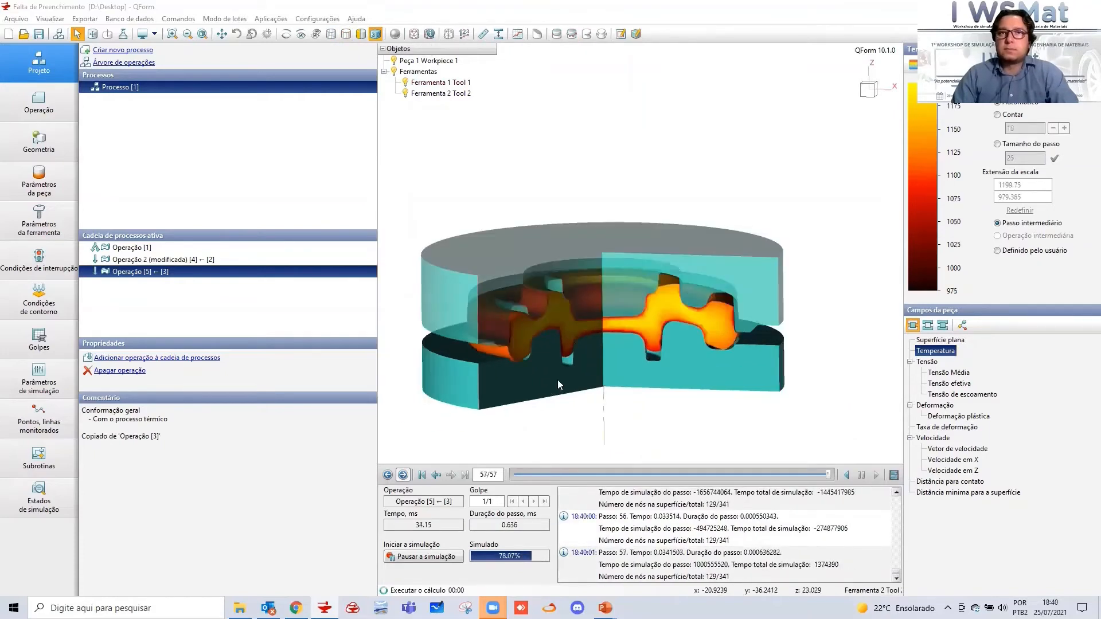
{"action": "scroll", "coordinate": [534, 365], "scroll_direction": "up", "scroll_amount": 1}
{"action": "left_click_drag", "start_coordinate": [537, 380], "coordinate": [564, 408]}
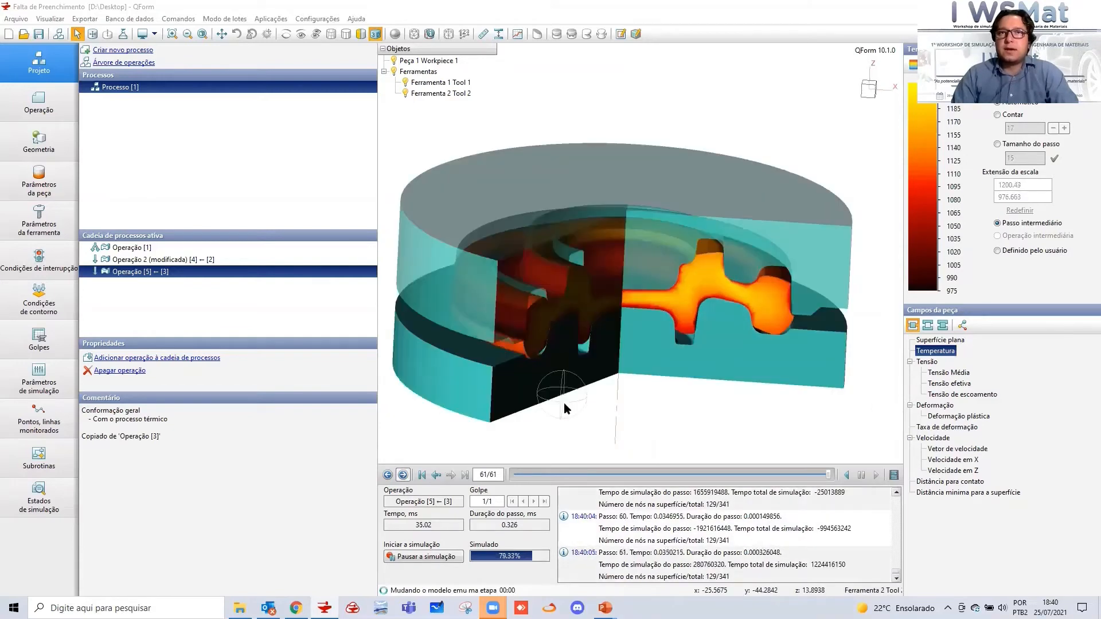
{"action": "mouse_move", "coordinate": [768, 320]}
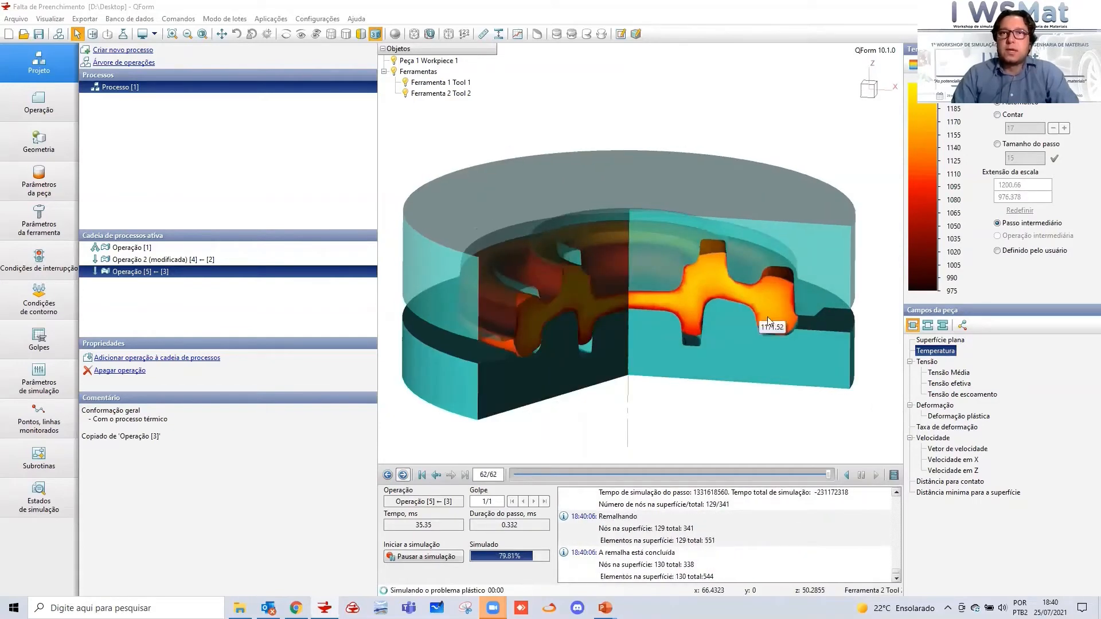
{"action": "scroll", "coordinate": [767, 310], "scroll_direction": "up", "scroll_amount": 1}
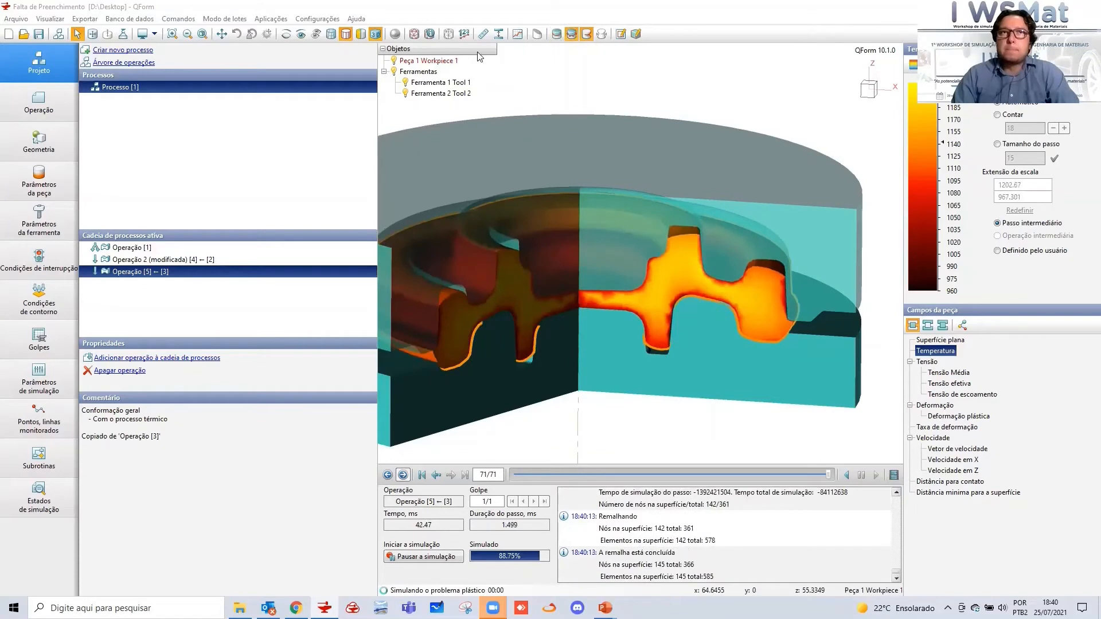
Switch Operação [5] to the flat 2D section, check the workpiece's contact nodes, and hide both dies and the nodes
{"action": "left_click", "coordinate": [375, 34]}
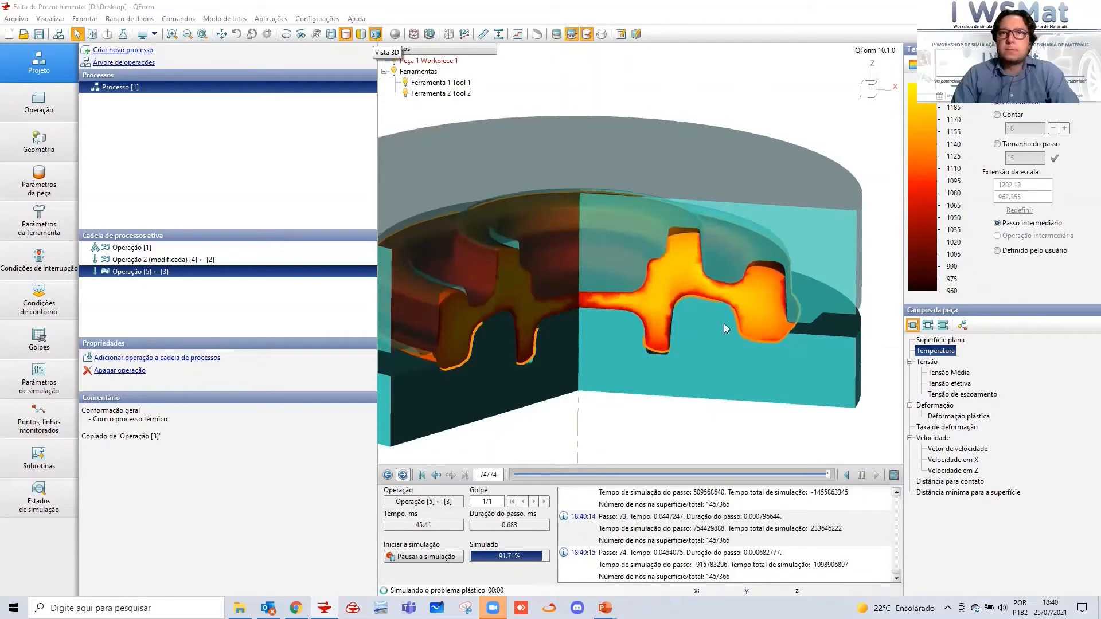
{"action": "scroll", "coordinate": [618, 384], "scroll_direction": "up", "scroll_amount": 2}
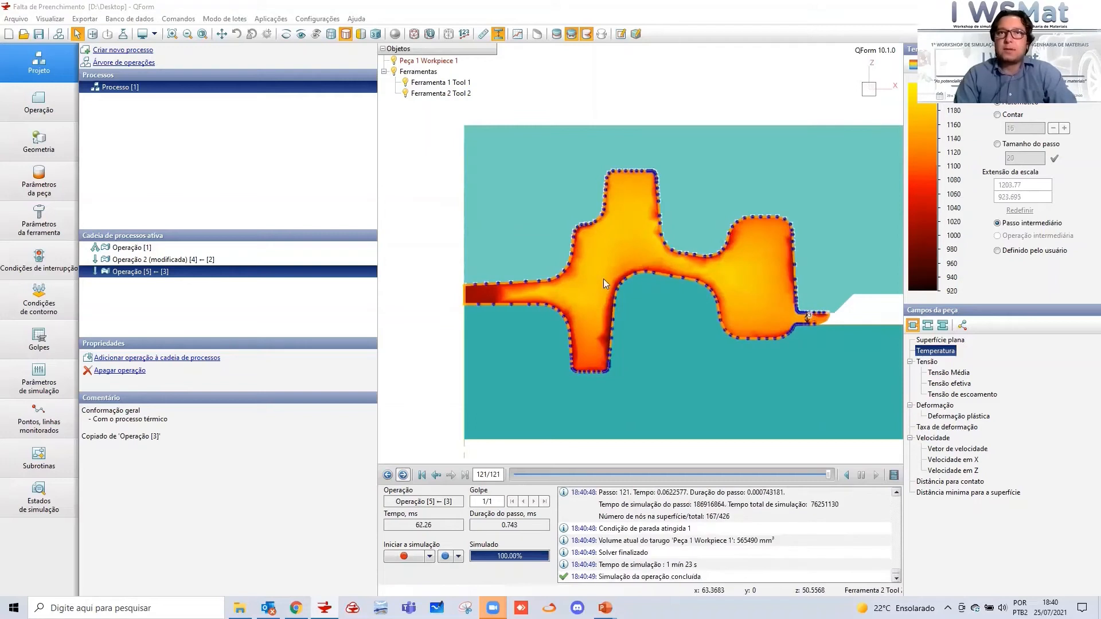
{"action": "left_click", "coordinate": [394, 72]}
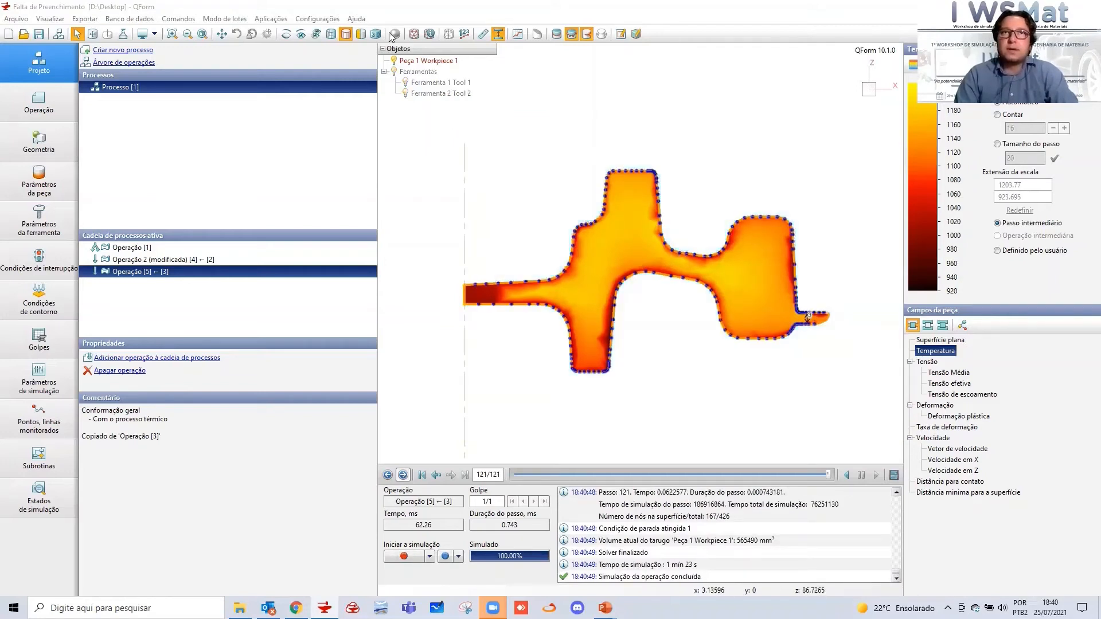
{"action": "left_click", "coordinate": [571, 34]}
Show the isolated workpiece as a cut 3D solid, examine its forged profile from several angles, and return to the flat 2D section
{"action": "left_click", "coordinate": [376, 35]}
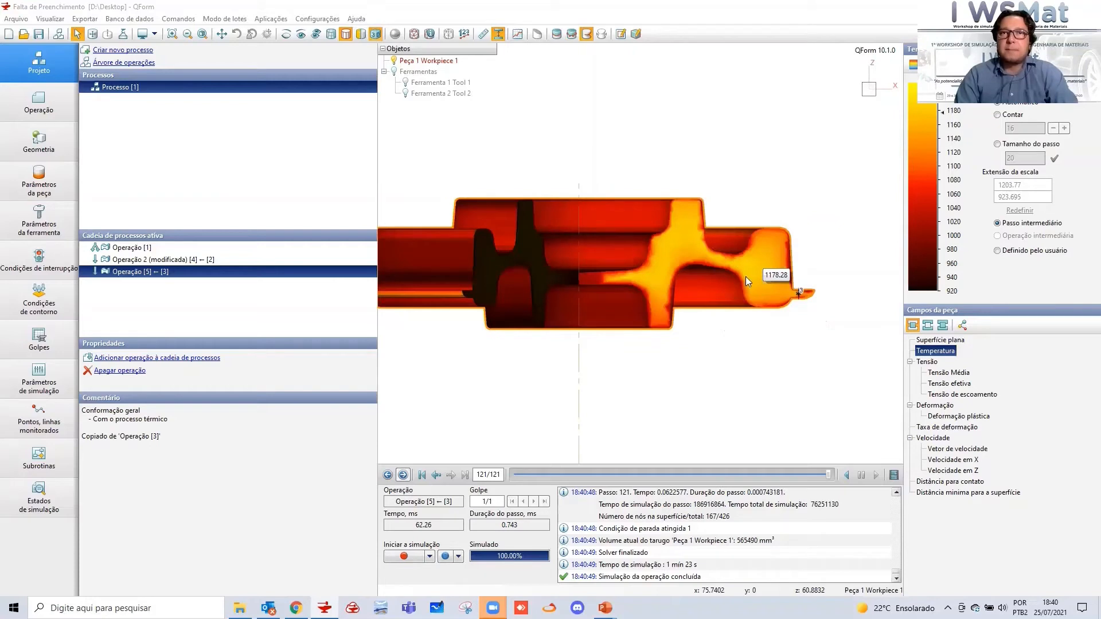
{"action": "left_click_drag", "start_coordinate": [746, 276], "coordinate": [775, 267]}
{"action": "scroll", "coordinate": [599, 273], "scroll_direction": "down", "scroll_amount": 2}
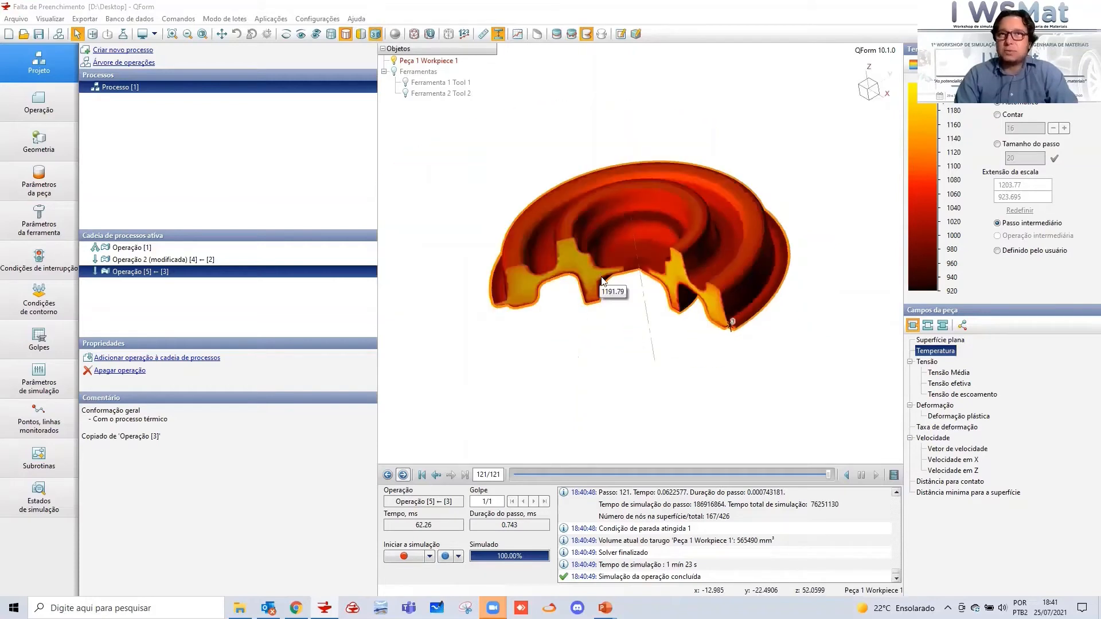
{"action": "scroll", "coordinate": [620, 263], "scroll_direction": "up", "scroll_amount": 2}
{"action": "mouse_move", "coordinate": [607, 244]}
{"action": "left_mouse_down"}
{"action": "mouse_move", "coordinate": [613, 263]}
{"action": "mouse_move", "coordinate": [616, 237]}
{"action": "left_mouse_up"}
{"action": "mouse_move", "coordinate": [616, 237]}
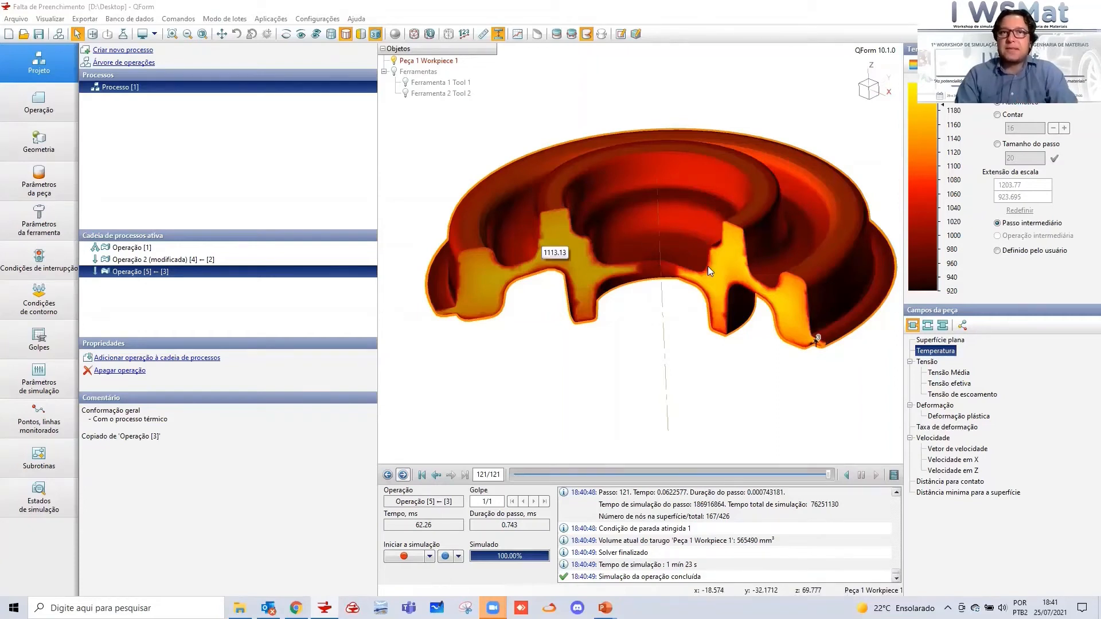
{"action": "scroll", "coordinate": [712, 277], "scroll_direction": "down", "scroll_amount": 2}
{"action": "middle_click_drag", "start_coordinate": [712, 277], "coordinate": [628, 260]}
{"action": "scroll", "coordinate": [498, 219], "scroll_direction": "down", "scroll_amount": 2}
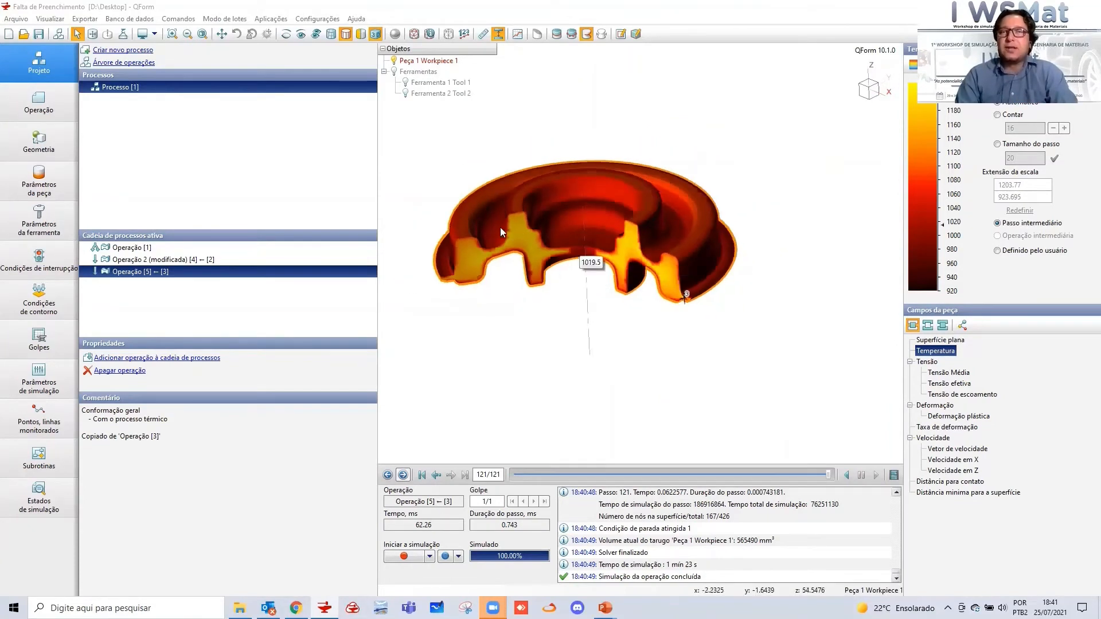
{"action": "scroll", "coordinate": [501, 228], "scroll_direction": "up", "scroll_amount": 2}
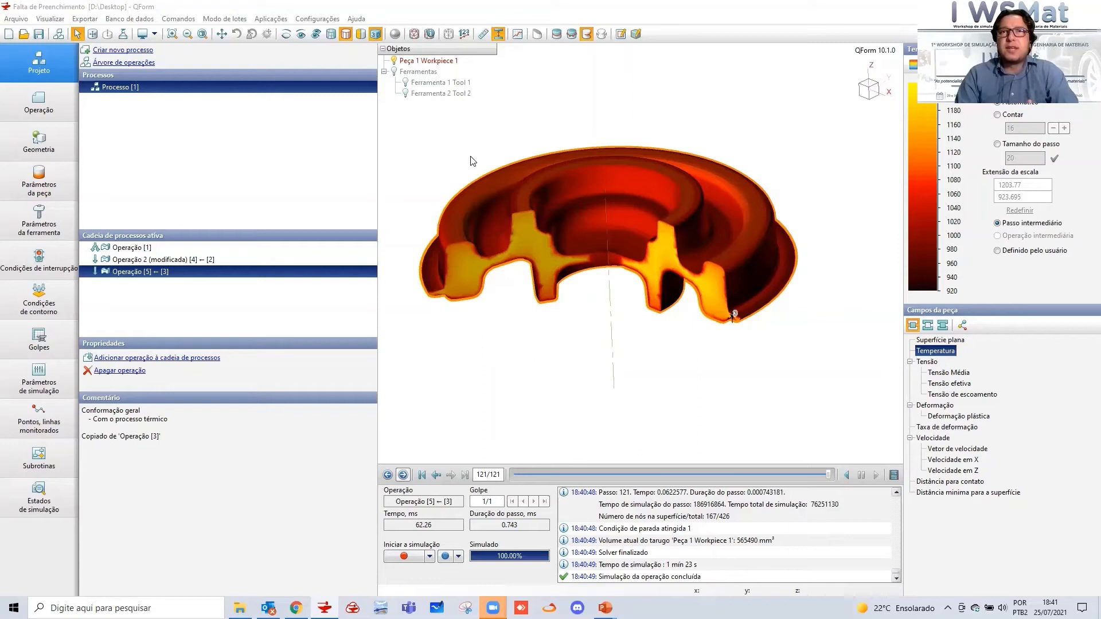
{"action": "left_click", "coordinate": [375, 34]}
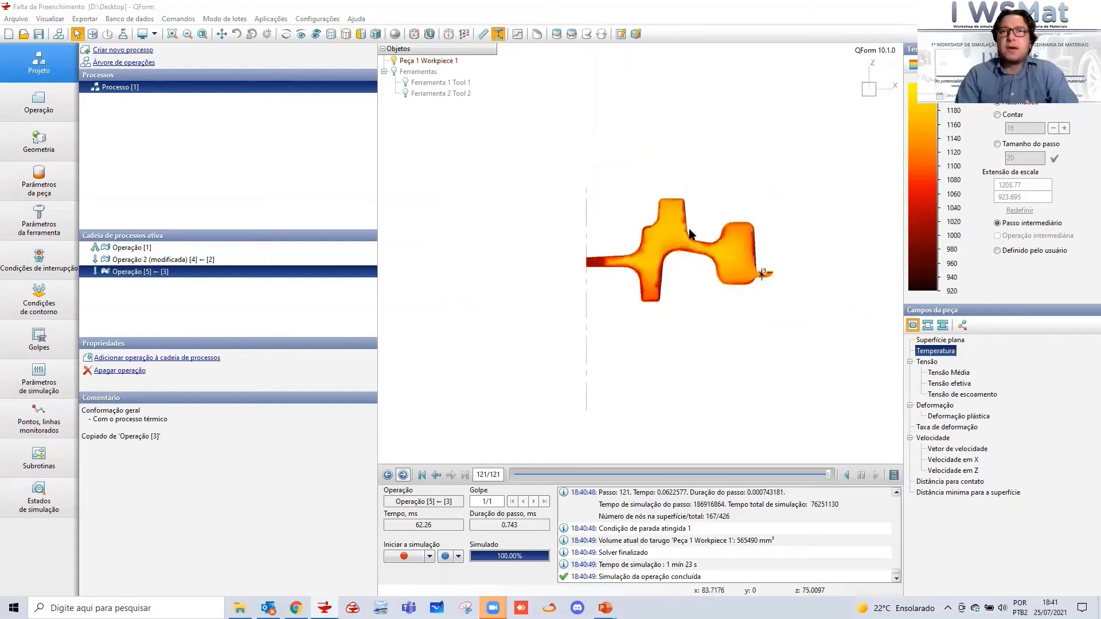
{"action": "scroll", "coordinate": [533, 262], "scroll_direction": "up", "scroll_amount": 2}
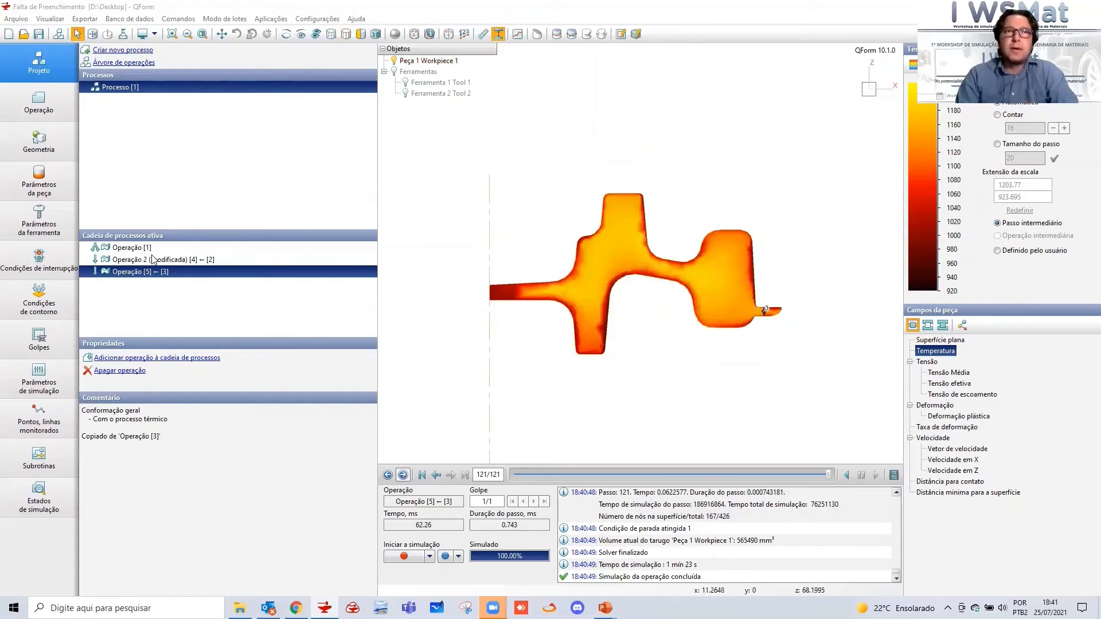
Display Operação [1] at its first record as a plain surface, with the height dimension hidden
{"action": "left_click", "coordinate": [133, 248]}
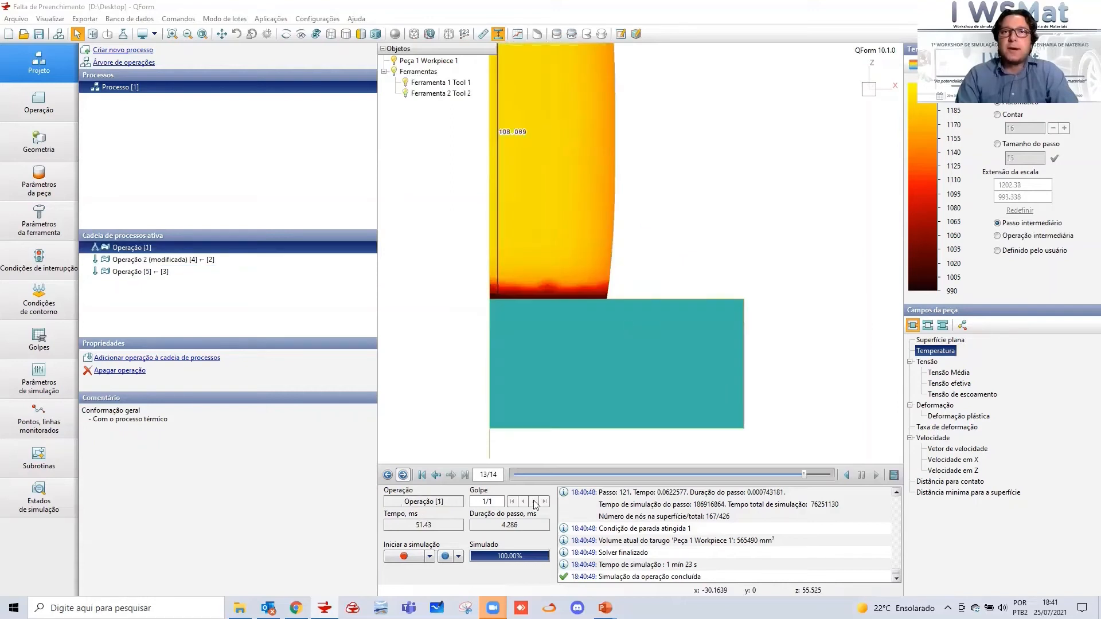
{"action": "left_click", "coordinate": [422, 475]}
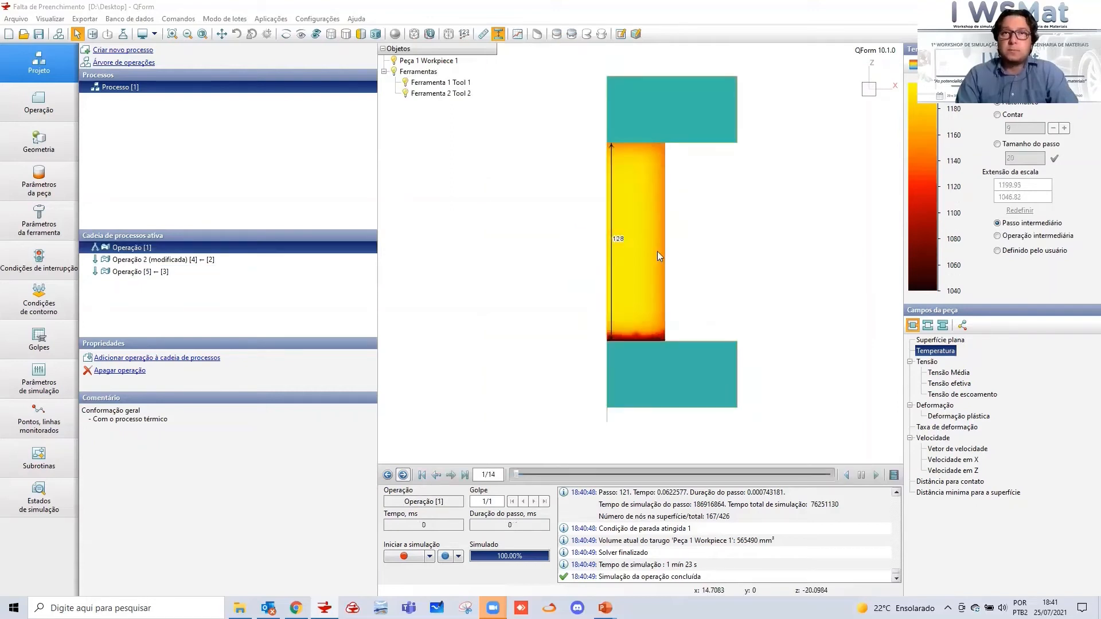
{"action": "left_click", "coordinate": [499, 34]}
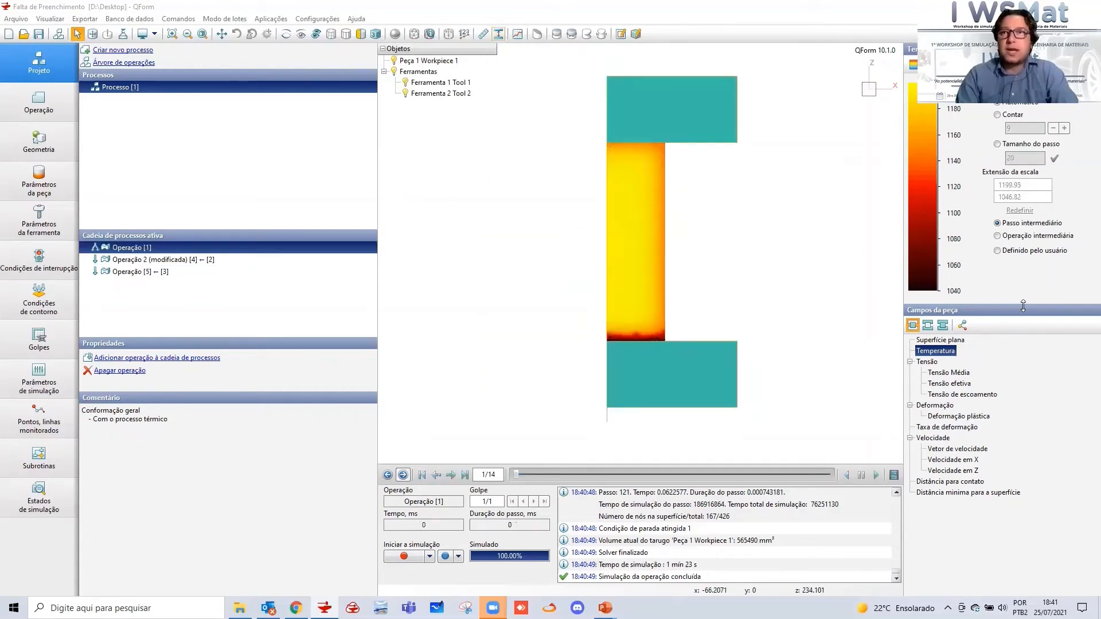
{"action": "key", "text": "Up"}
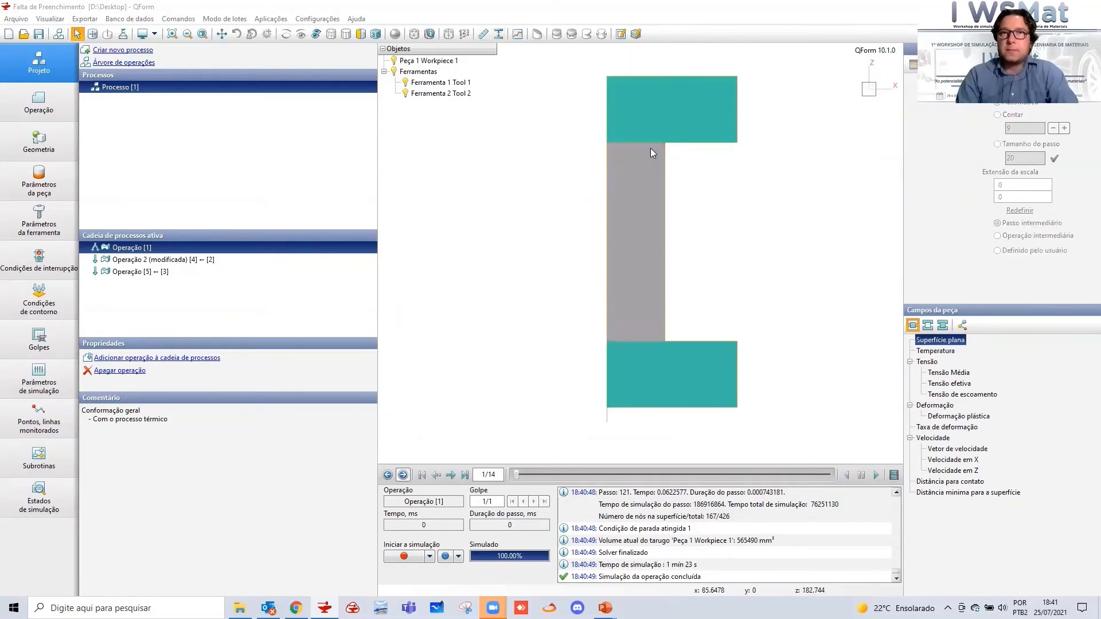
Create two tracking points inside the undeformed billet, one low near the symmetry axis and one high toward its outer side
{"action": "scroll", "coordinate": [650, 148], "scroll_direction": "up", "scroll_amount": 1}
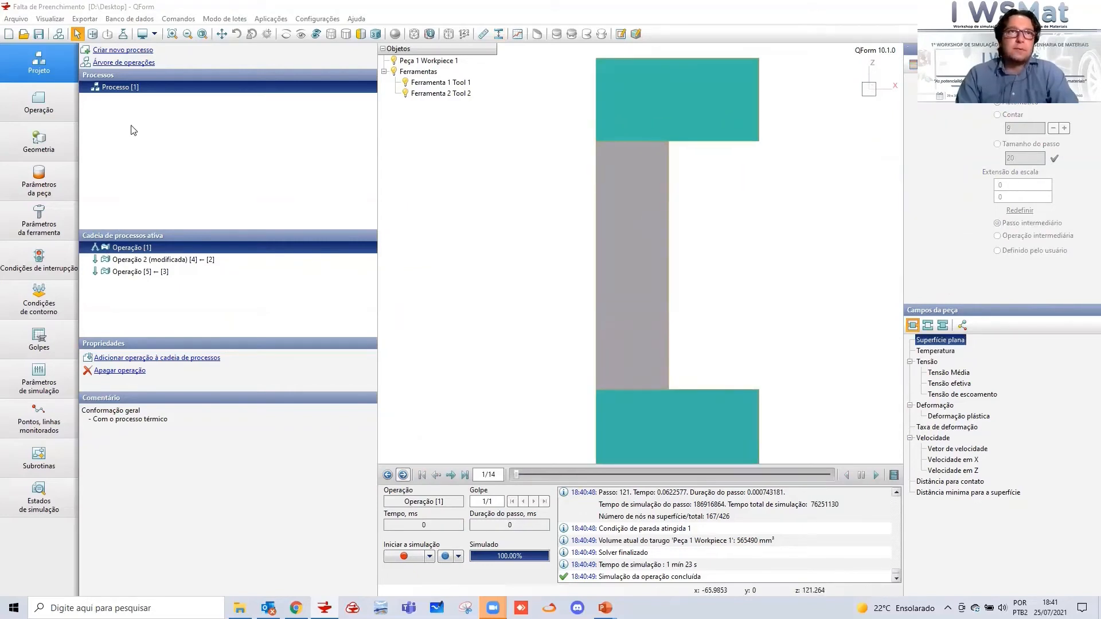
{"action": "left_click", "coordinate": [43, 428]}
{"action": "left_click", "coordinate": [114, 50]}
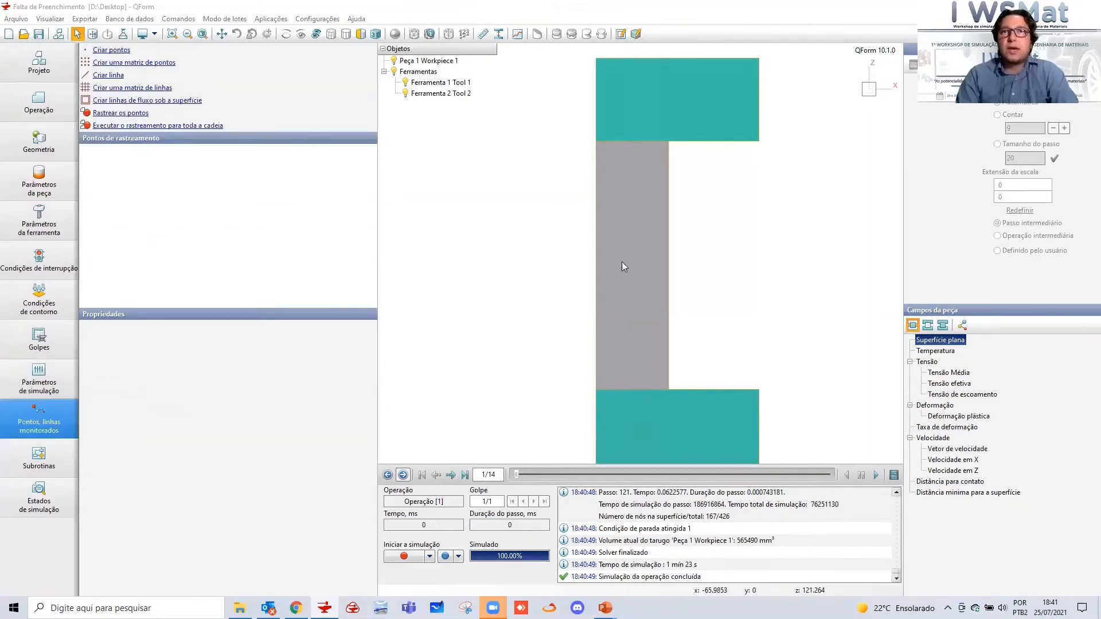
{"action": "left_click", "coordinate": [610, 273]}
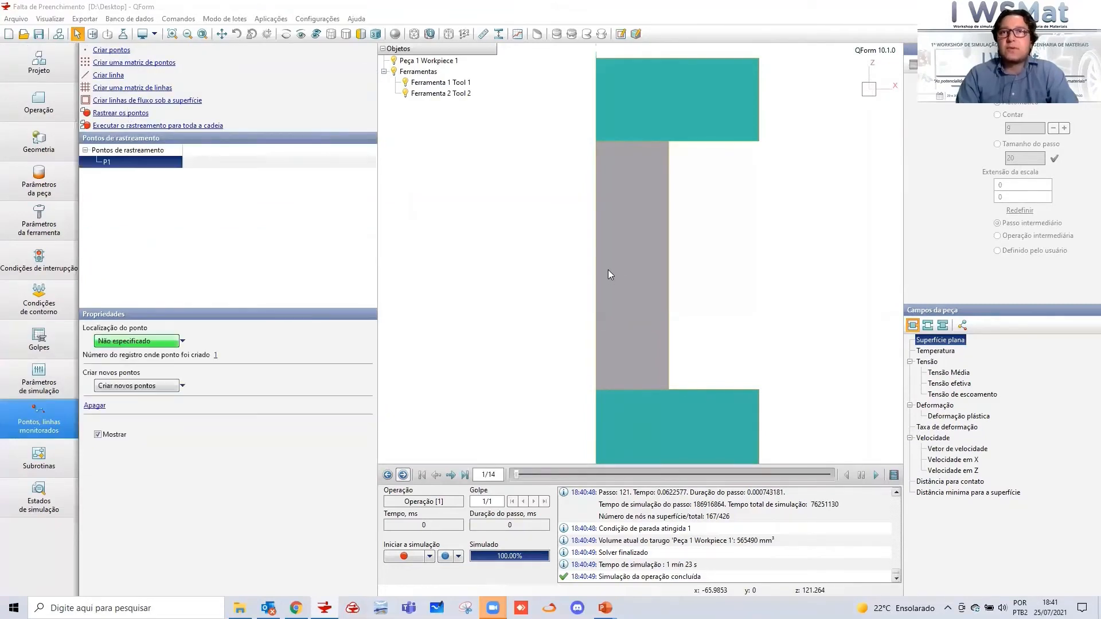
{"action": "left_click", "coordinate": [613, 310]}
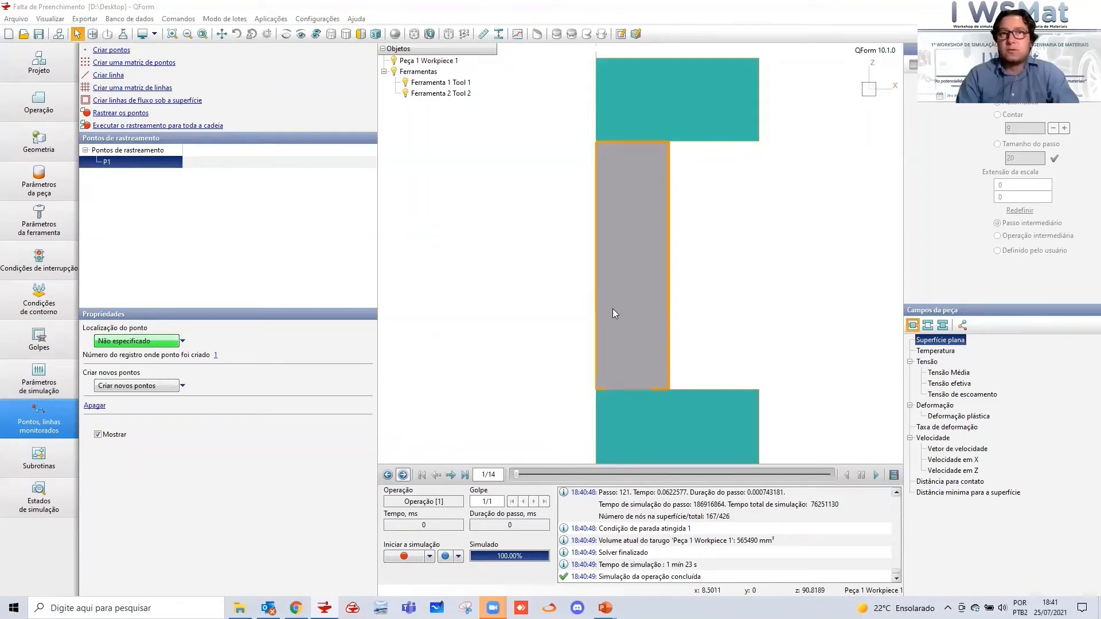
{"action": "left_click", "coordinate": [646, 220]}
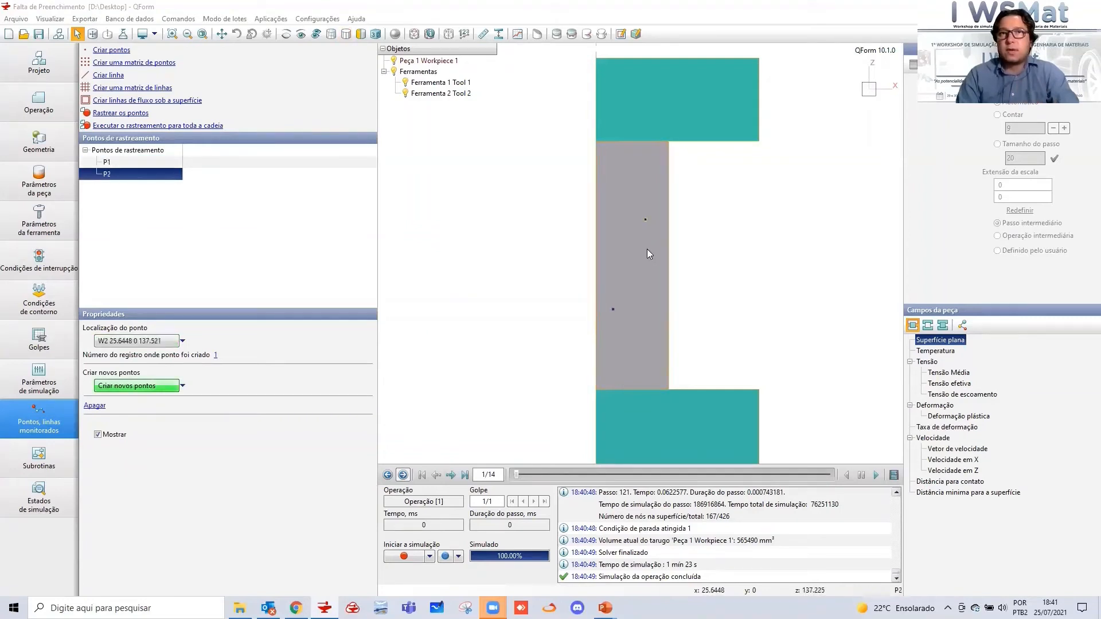
Create a line matrix on Peça 1 Workpiece 1 with 7, 1 and 7 spacings along X, Y and Z
{"action": "left_click", "coordinate": [118, 89]}
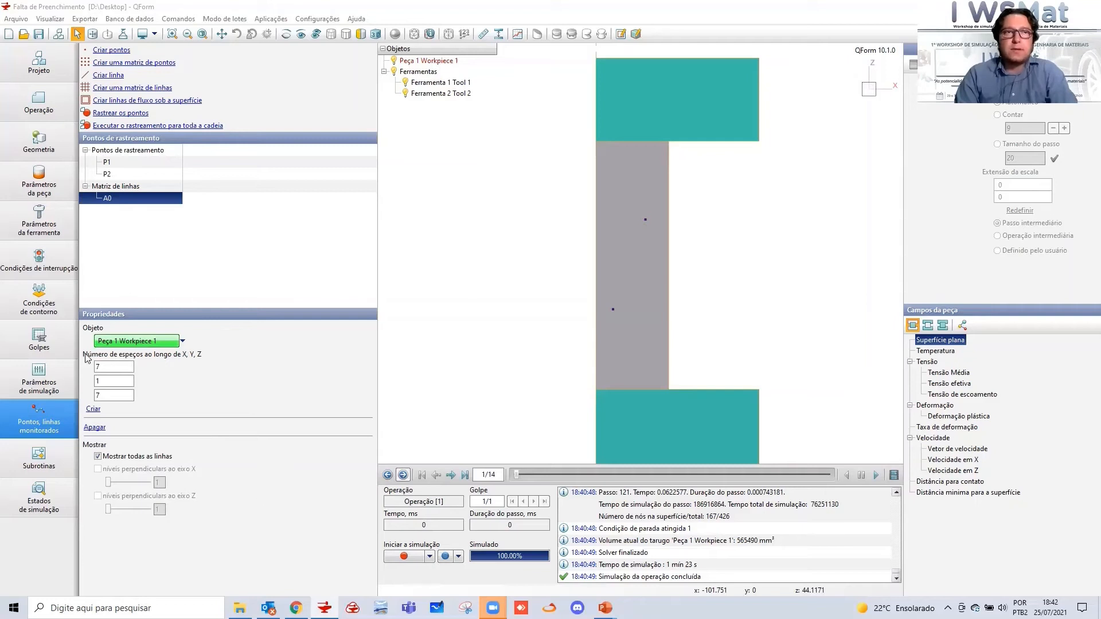
{"action": "left_click", "coordinate": [94, 409]}
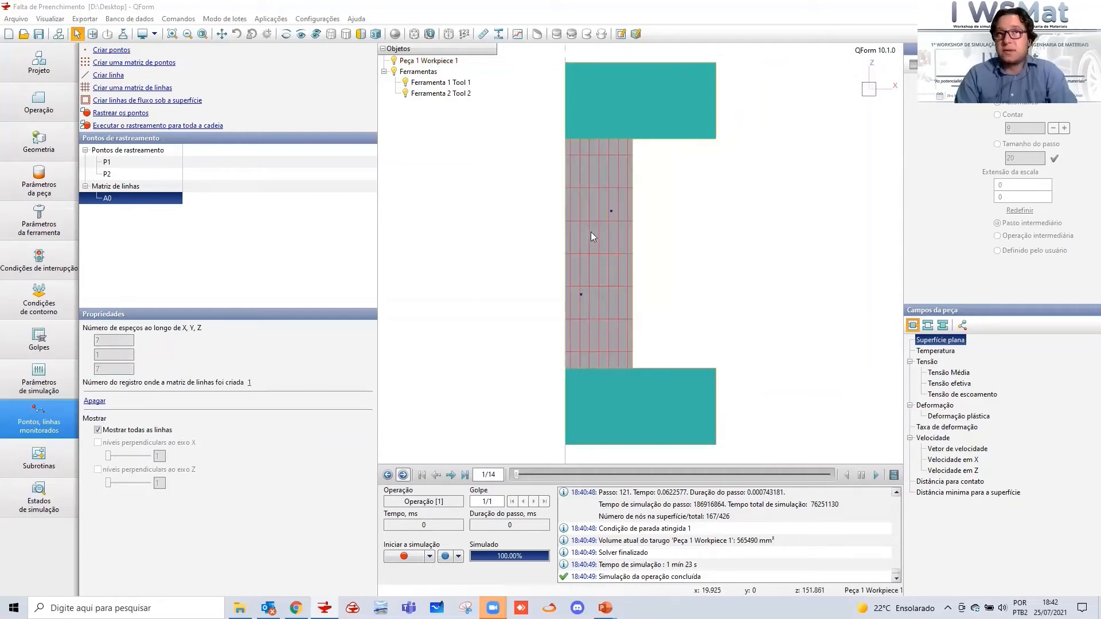
Track the points and line matrix through Operação [1], saving the project changes
{"action": "scroll", "coordinate": [591, 231], "scroll_direction": "up", "scroll_amount": 1}
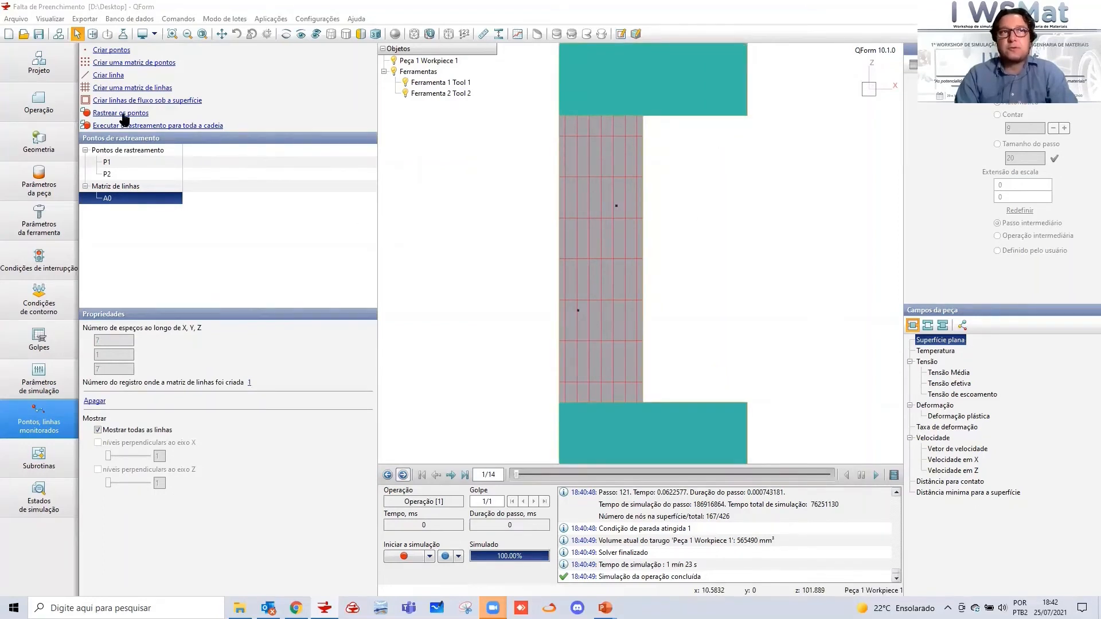
{"action": "left_click", "coordinate": [139, 129]}
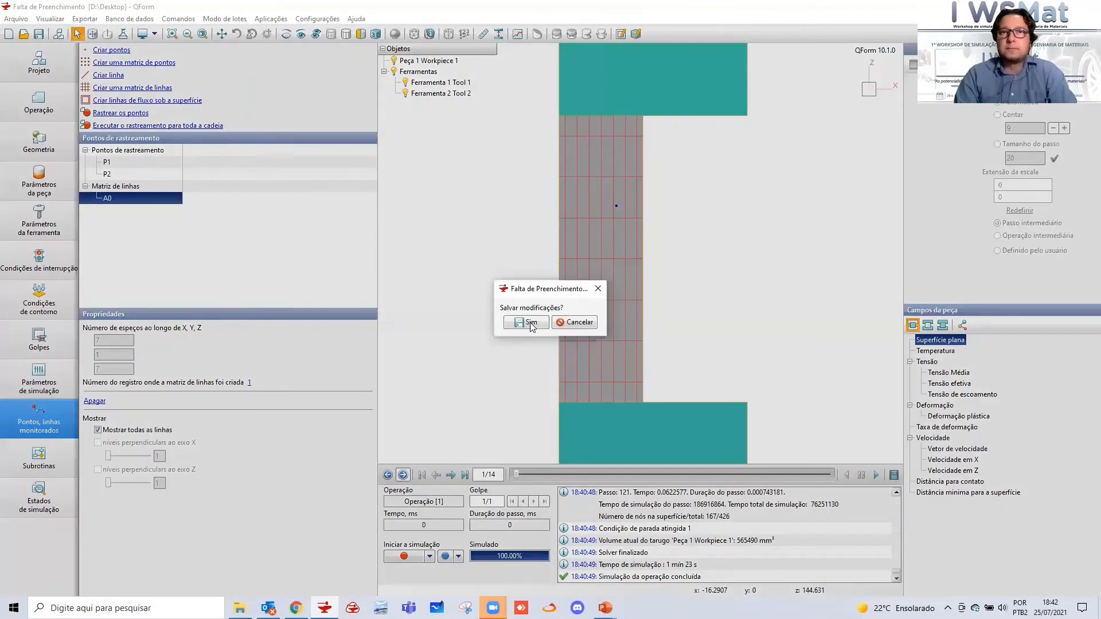
{"action": "left_click", "coordinate": [527, 323]}
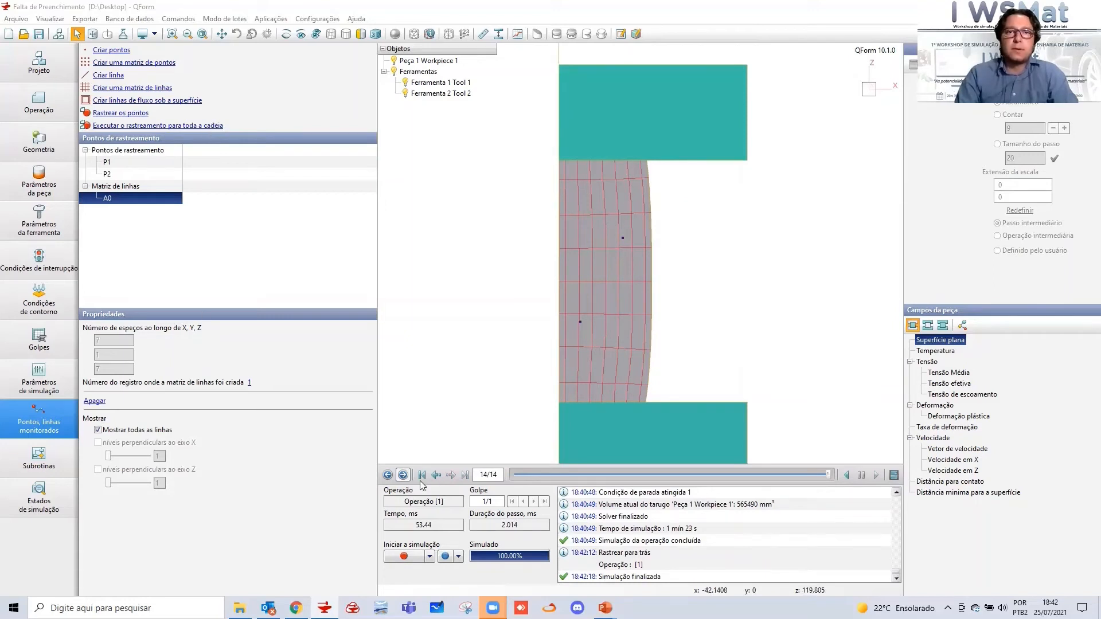
Run the point tracking for the whole operation chain and show both dies in Operação [5]
{"action": "left_click", "coordinate": [159, 126]}
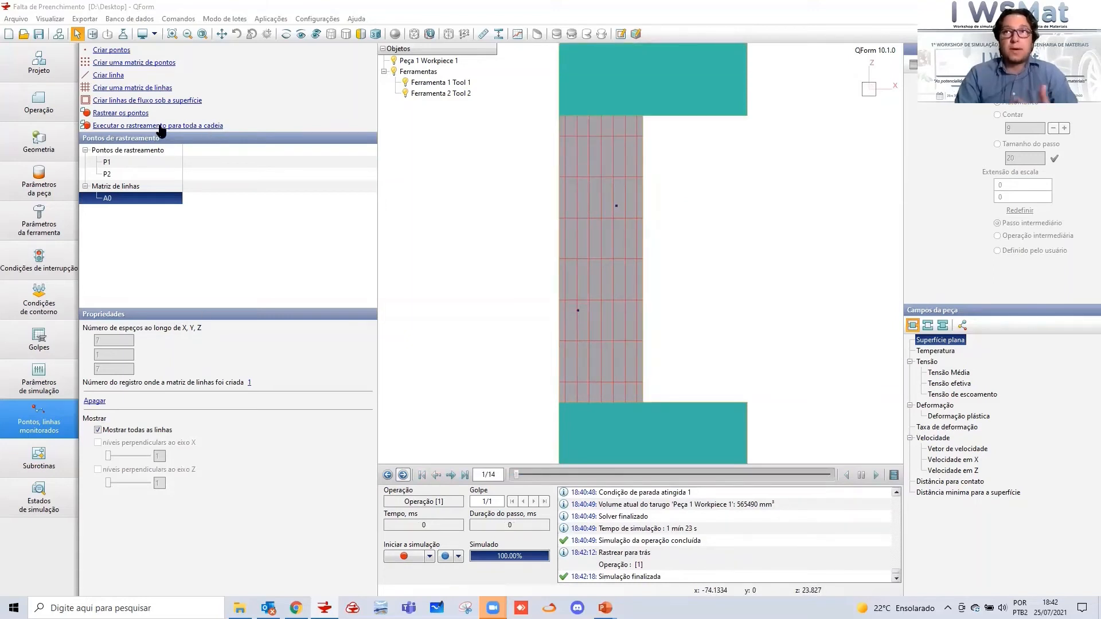
{"action": "left_click", "coordinate": [160, 126]}
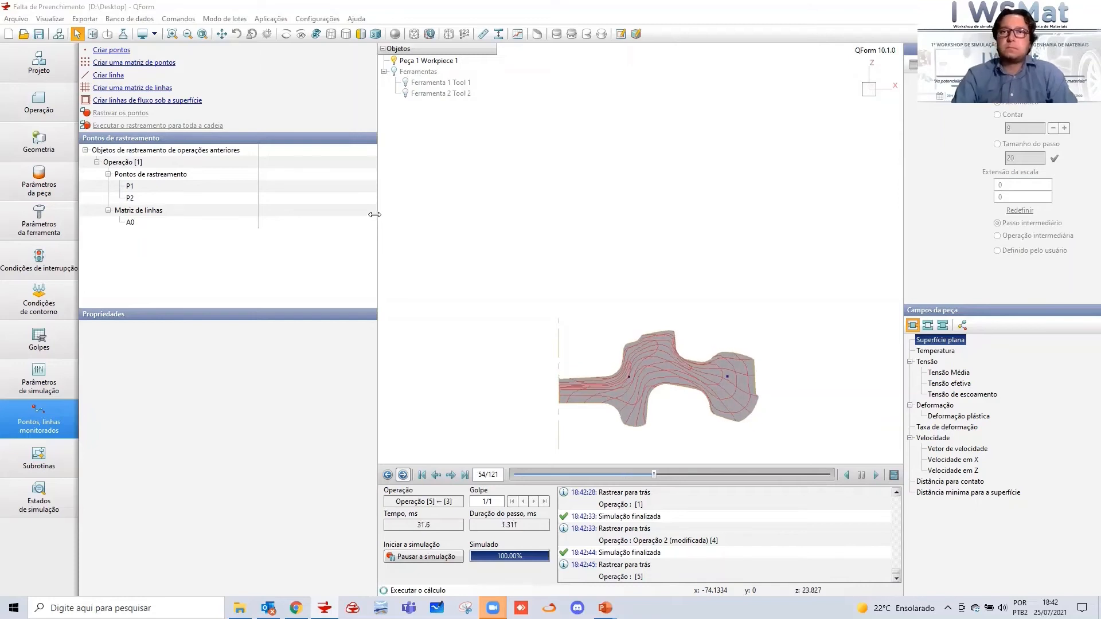
{"action": "left_click", "coordinate": [395, 71]}
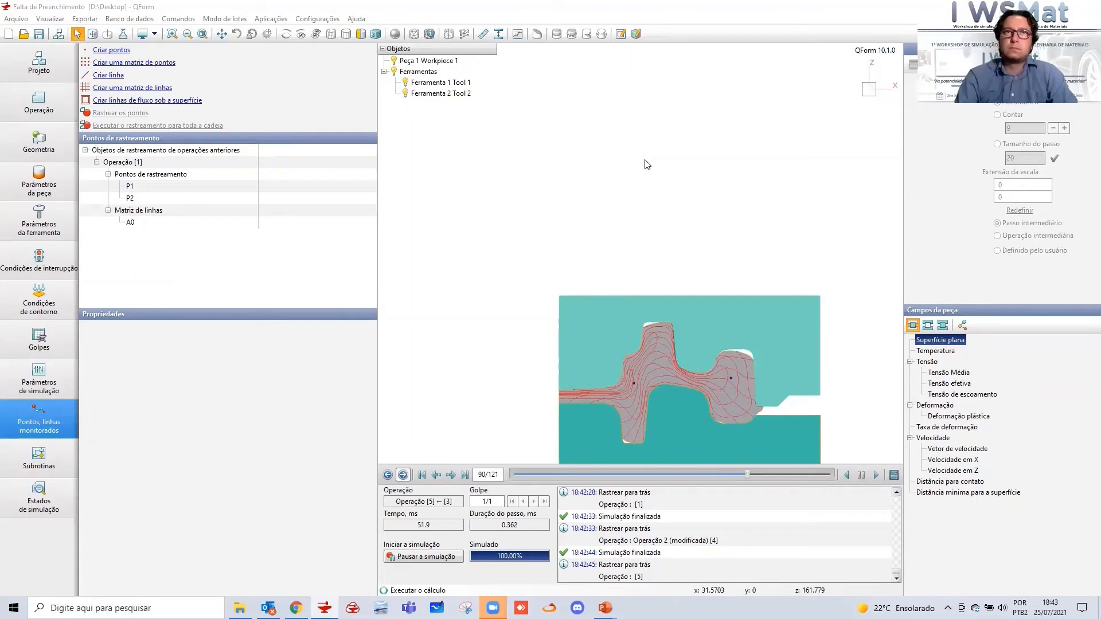
Open the final record of Operação [5] and examine the distorted line matrix and tracked points inside the closed dies
{"action": "left_click", "coordinate": [200, 36]}
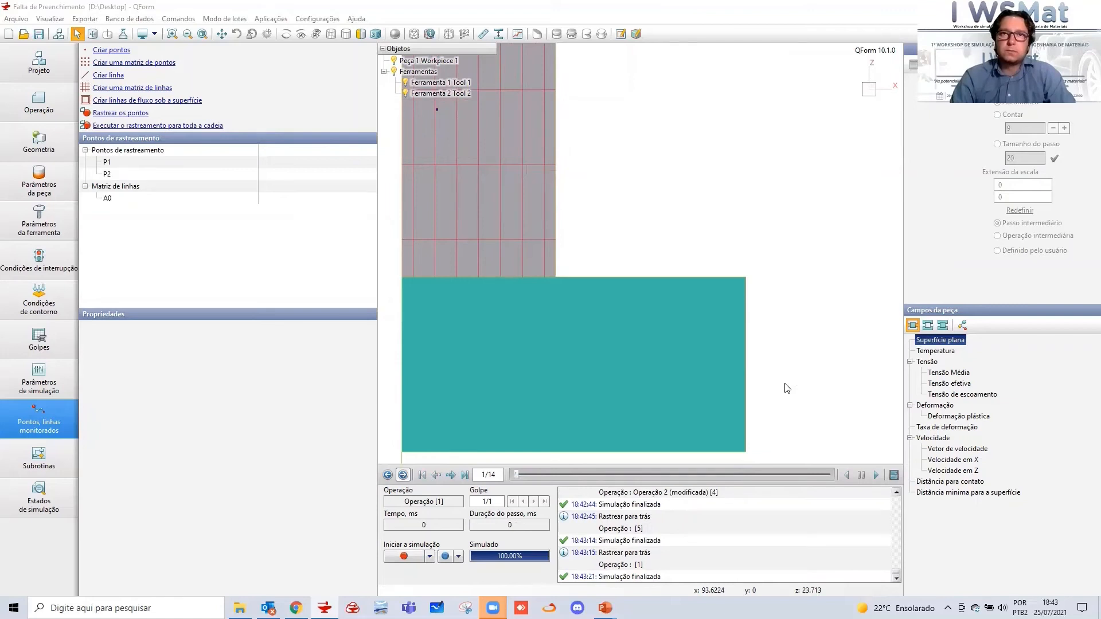
{"action": "scroll", "coordinate": [760, 433], "scroll_direction": "down", "scroll_amount": 1}
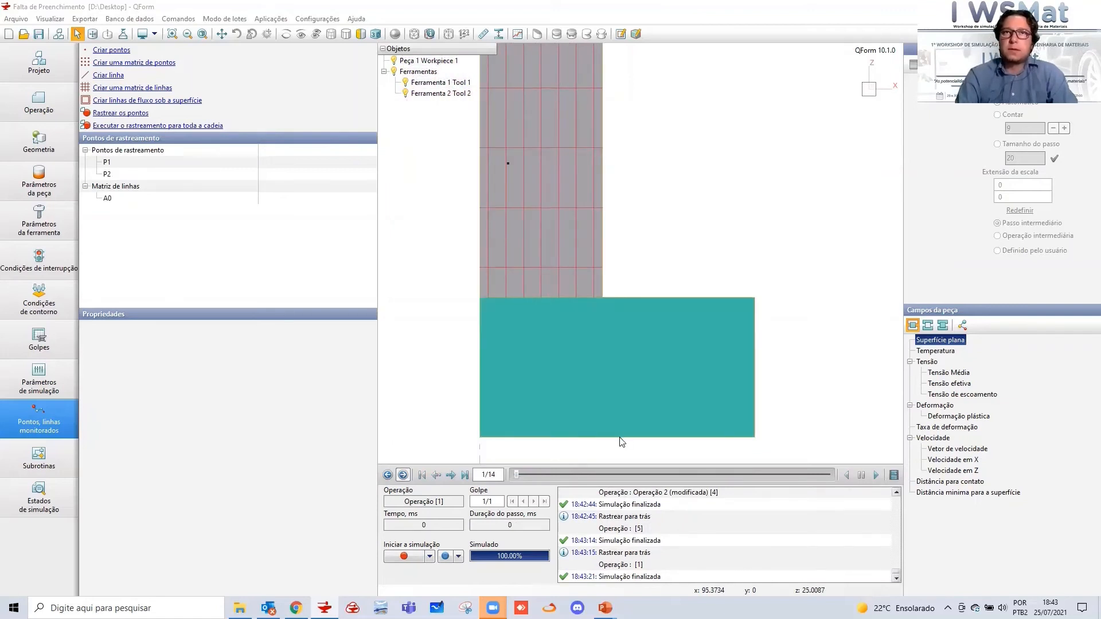
{"action": "scroll", "coordinate": [664, 368], "scroll_direction": "down", "scroll_amount": 3}
{"action": "scroll", "coordinate": [657, 359], "scroll_direction": "up", "scroll_amount": 1}
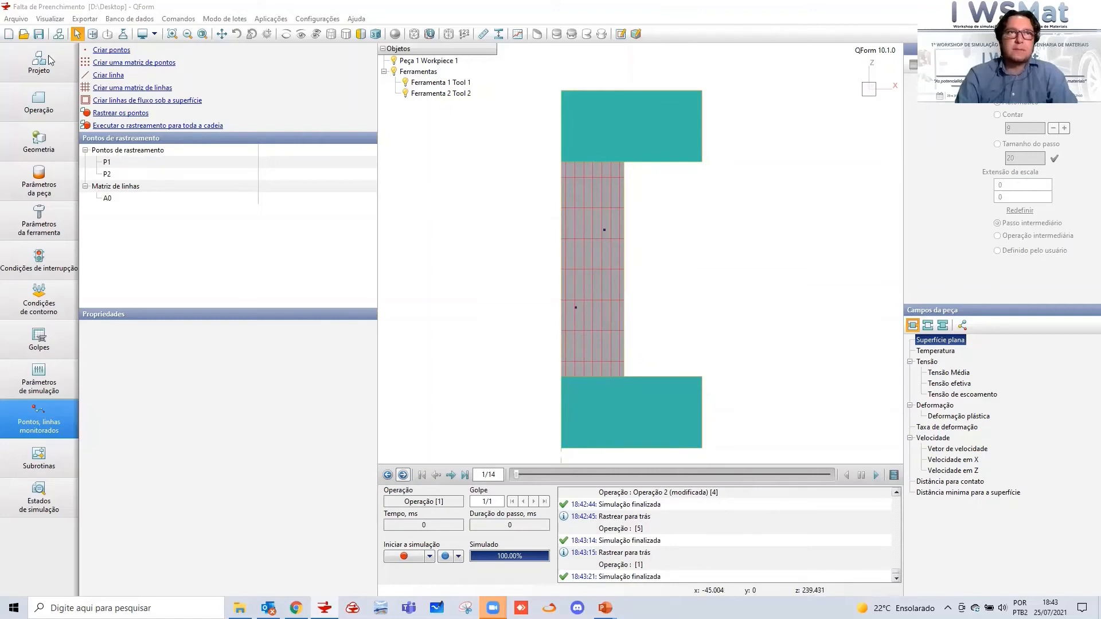
{"action": "left_click", "coordinate": [125, 271]}
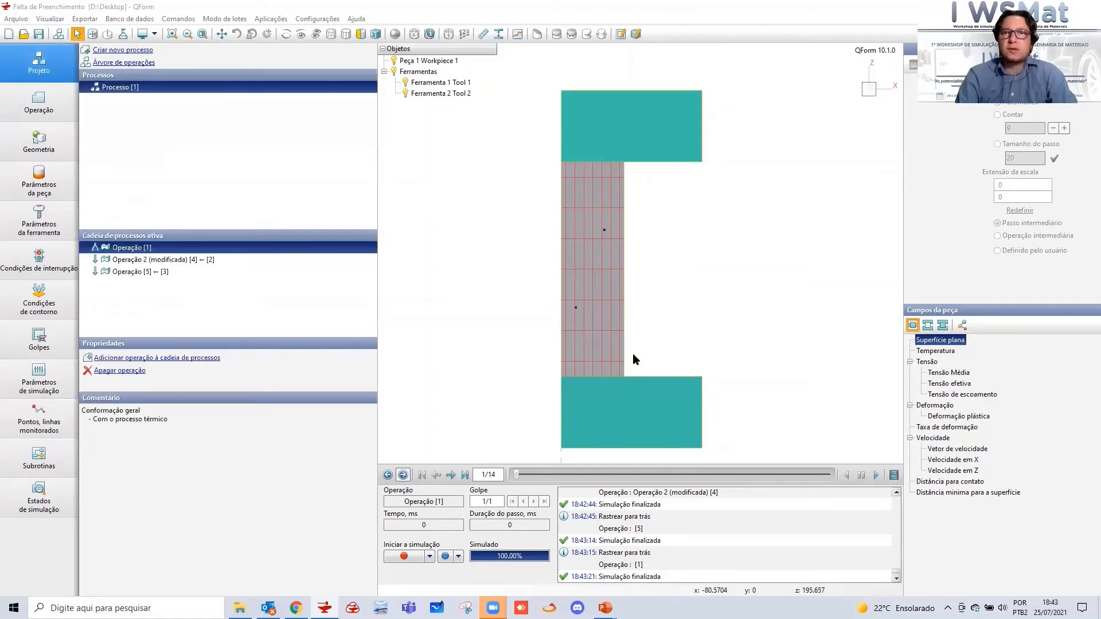
{"action": "scroll", "coordinate": [617, 362], "scroll_direction": "up", "scroll_amount": 1}
{"action": "left_click", "coordinate": [707, 358]}
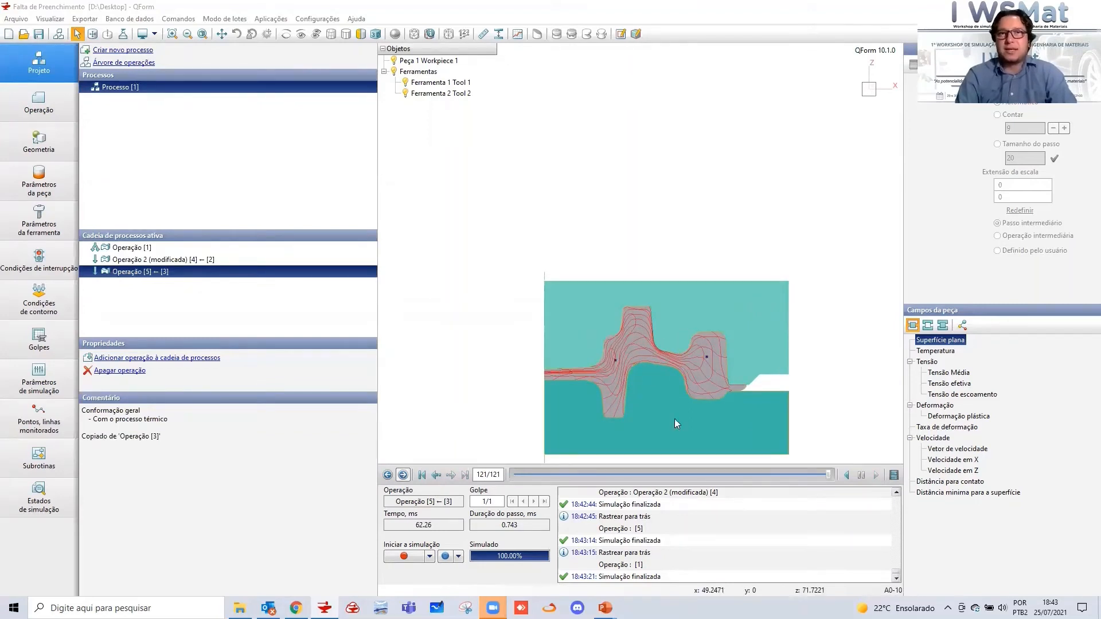
{"action": "scroll", "coordinate": [674, 422], "scroll_direction": "up", "scroll_amount": 3}
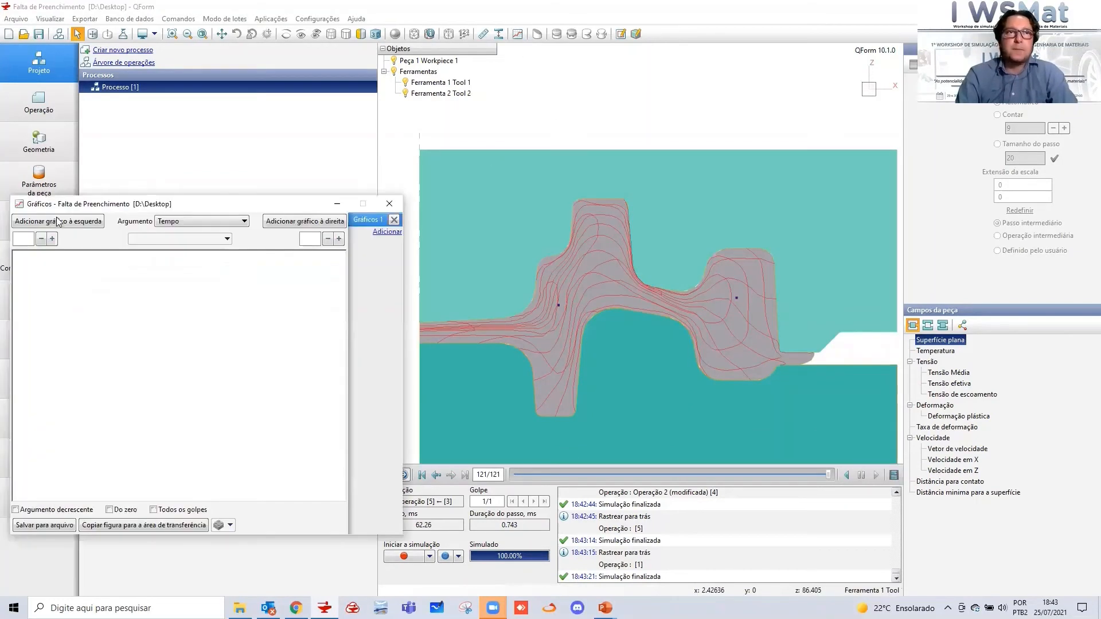
Plot the plastic strain (Deformação plástica) of point P1 on the left axis against the displacement (Deslocamento) of Ferramenta 1
{"action": "double_click", "coordinate": [186, 333]}
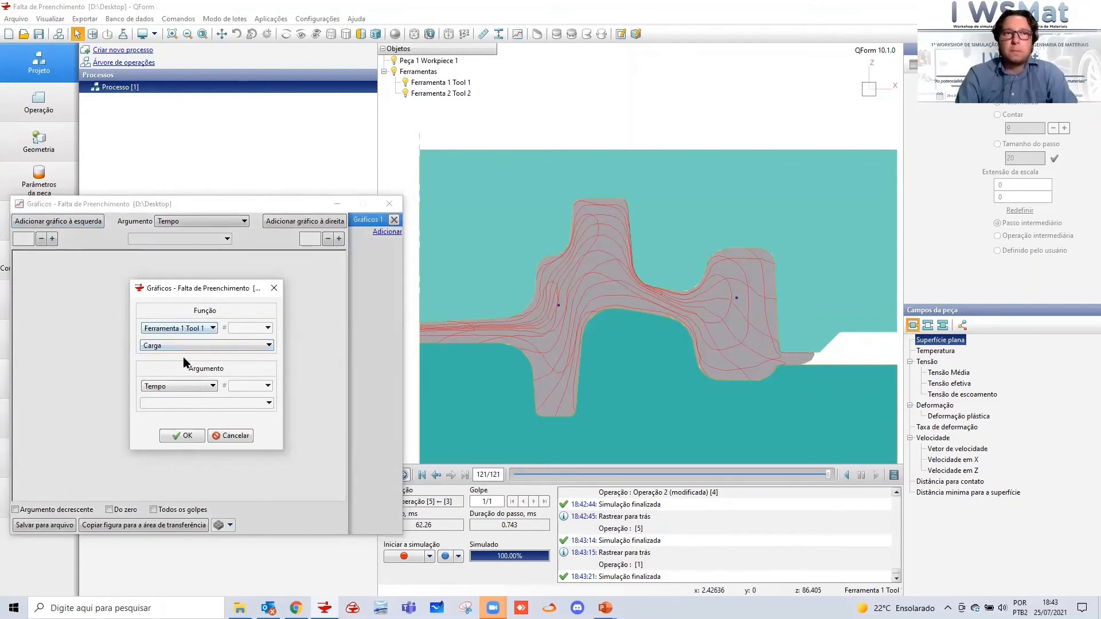
{"action": "left_click", "coordinate": [186, 330]}
{"action": "left_click", "coordinate": [189, 362]}
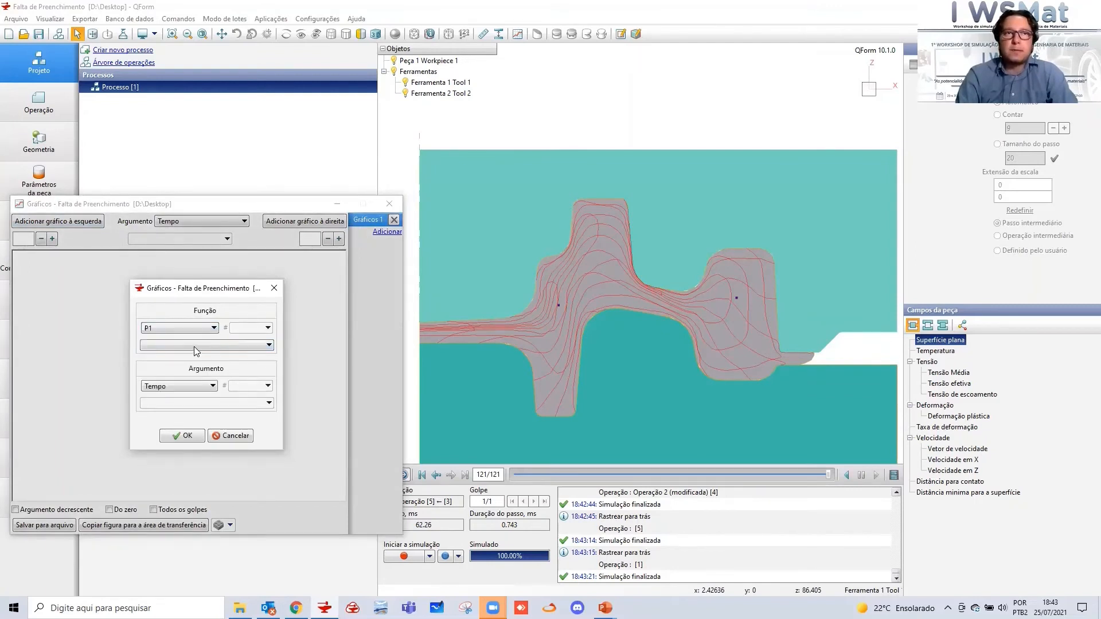
{"action": "left_click", "coordinate": [197, 345]}
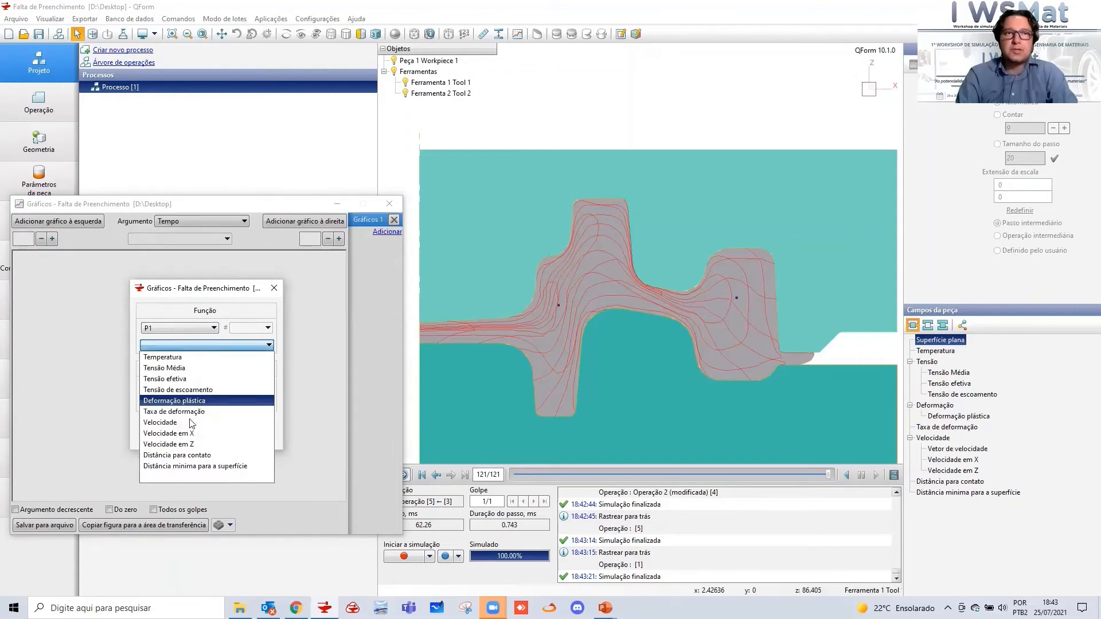
{"action": "left_click", "coordinate": [201, 401]}
{"action": "left_click", "coordinate": [207, 387]}
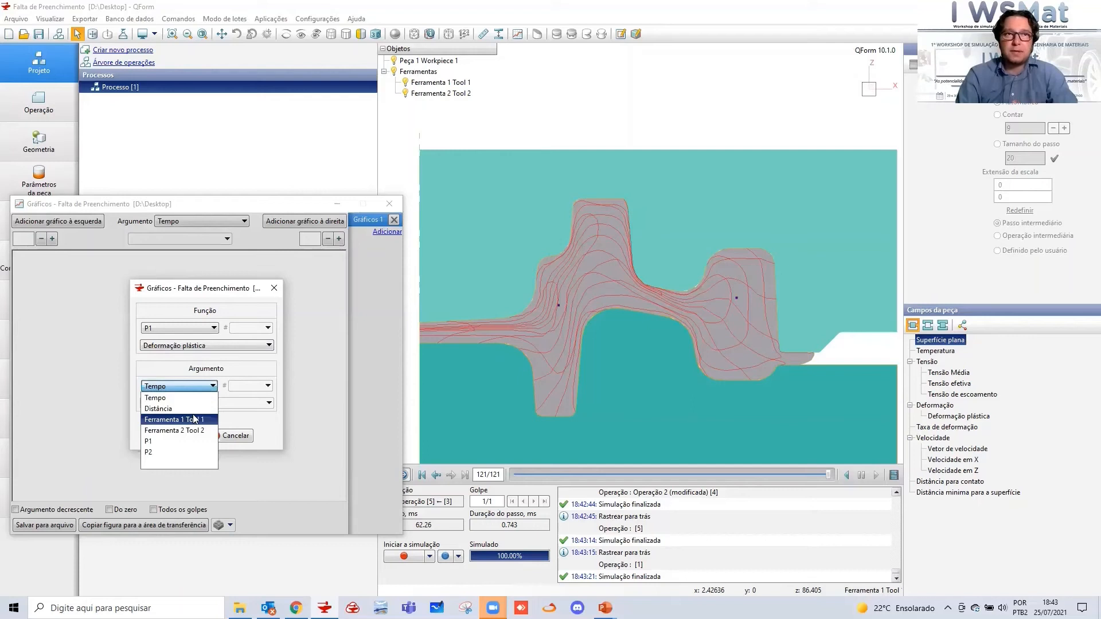
{"action": "left_click", "coordinate": [195, 419]}
{"action": "left_click", "coordinate": [195, 404]}
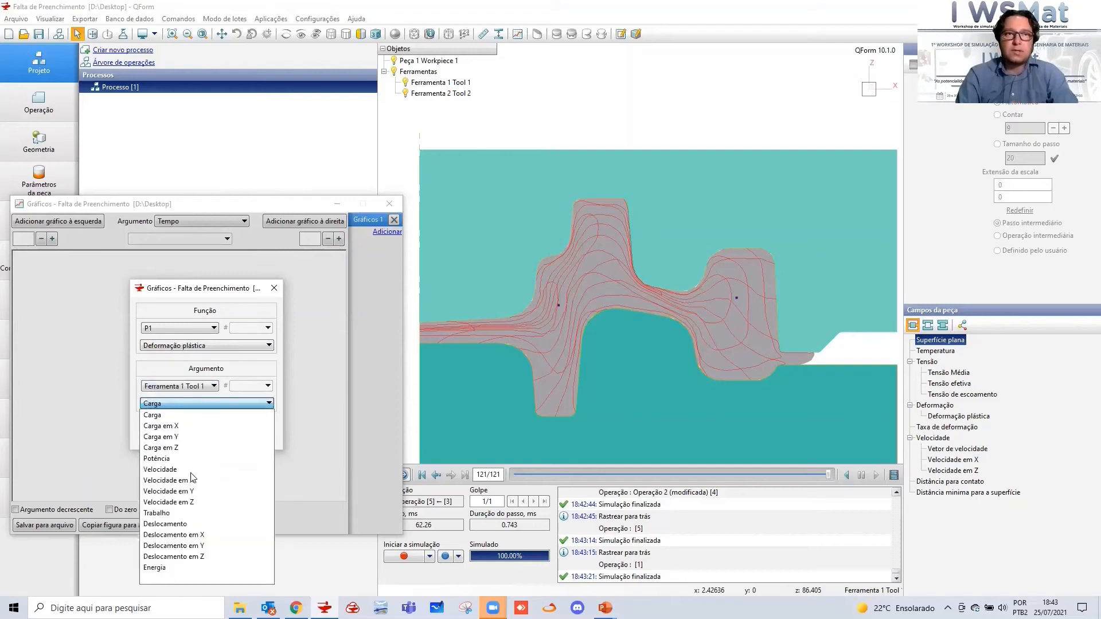
{"action": "left_click", "coordinate": [191, 523]}
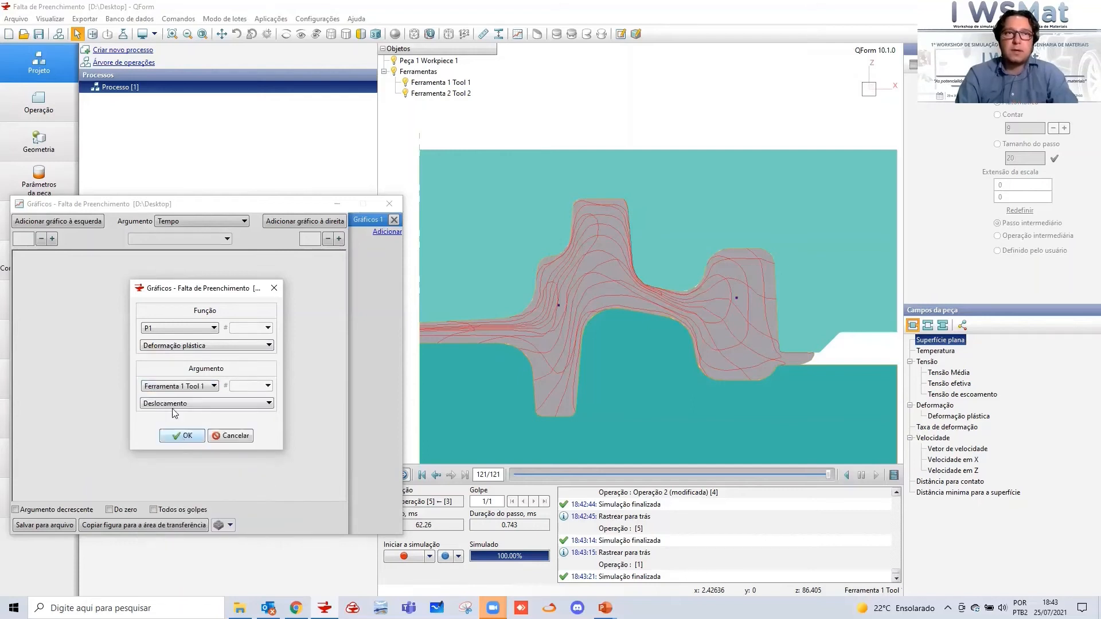
{"action": "left_click", "coordinate": [182, 436]}
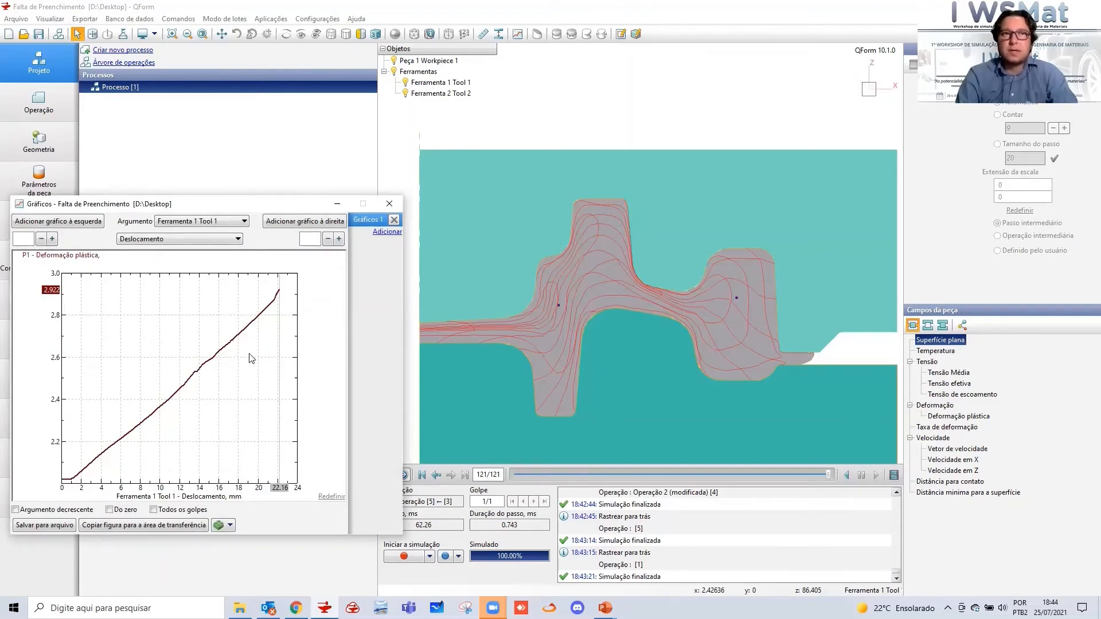
Add the plastic strain of point P2 to the graph's left axis against the same Ferramenta 1 displacement
{"action": "left_click", "coordinate": [86, 224]}
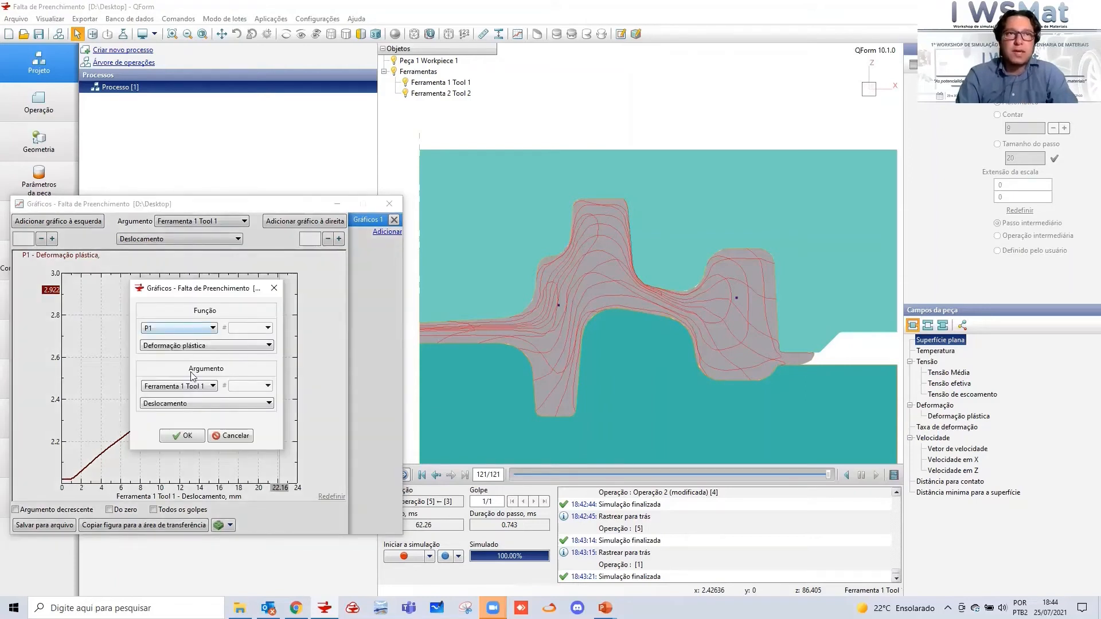
{"action": "left_click", "coordinate": [179, 328]}
{"action": "left_click", "coordinate": [158, 381]}
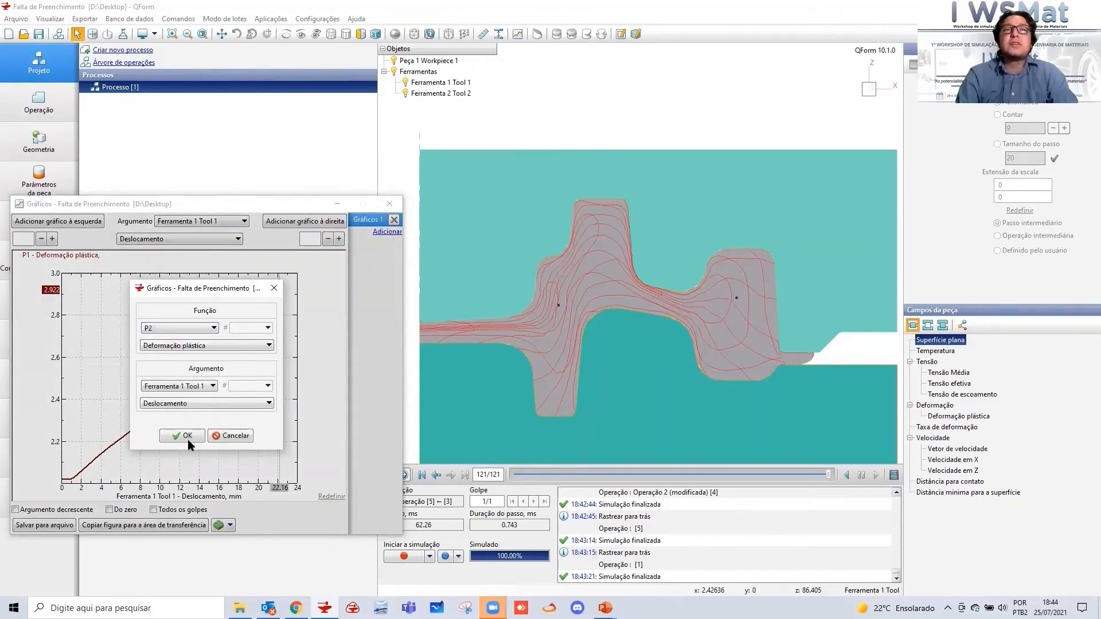
{"action": "left_click", "coordinate": [188, 438]}
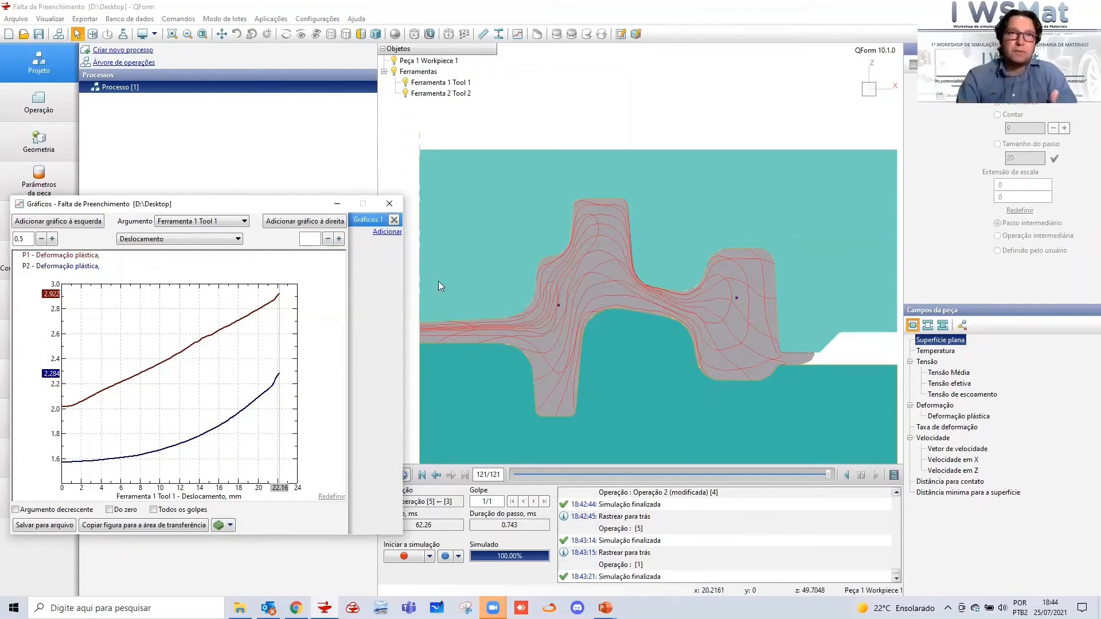
Add the temperature (Temperatura) of point P2 on the graph's right axis
{"action": "left_click", "coordinate": [314, 228]}
{"action": "left_click", "coordinate": [210, 347]}
{"action": "left_click", "coordinate": [205, 361]}
{"action": "left_click", "coordinate": [189, 435]}
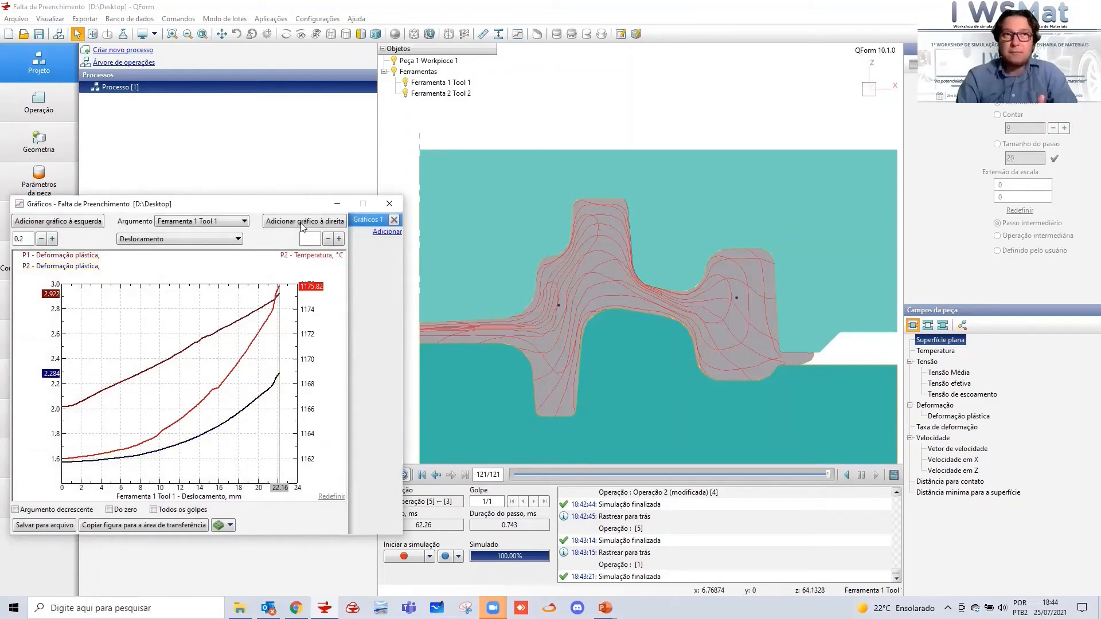
Add the temperature (Temperatura) of point P1 to the graph's right axis
{"action": "left_click", "coordinate": [201, 341]}
{"action": "left_click", "coordinate": [196, 328]}
{"action": "left_click", "coordinate": [189, 361]}
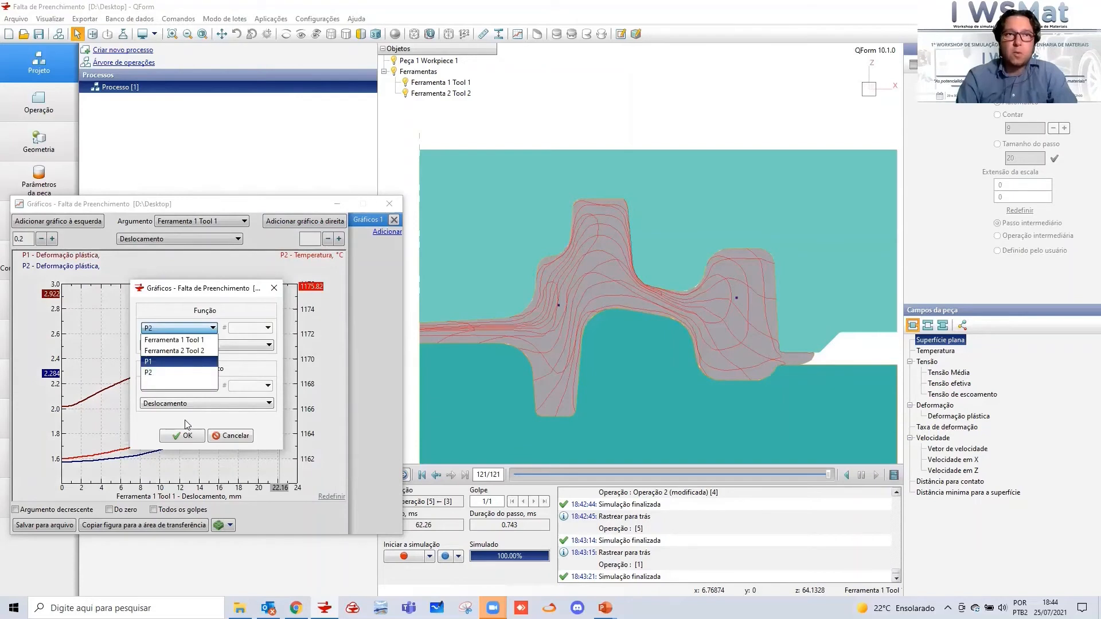
{"action": "left_click", "coordinate": [184, 436]}
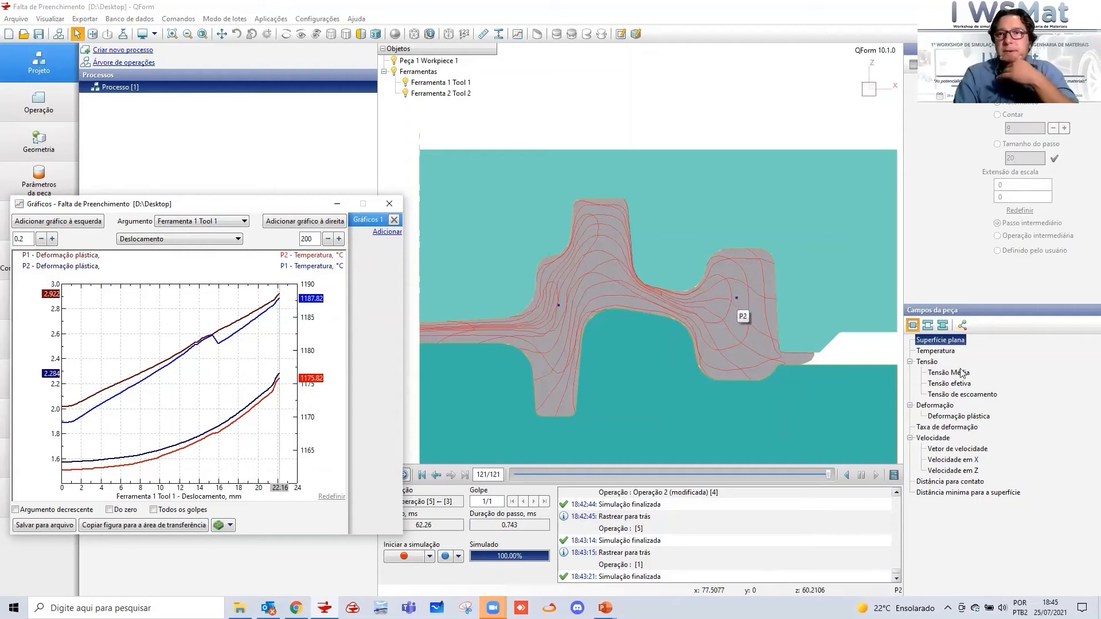
Display the Temperatura field on the workpiece, compare the temperatures at P2 and P1 with the curves, and close the graph window
{"action": "key", "text": "Down"}
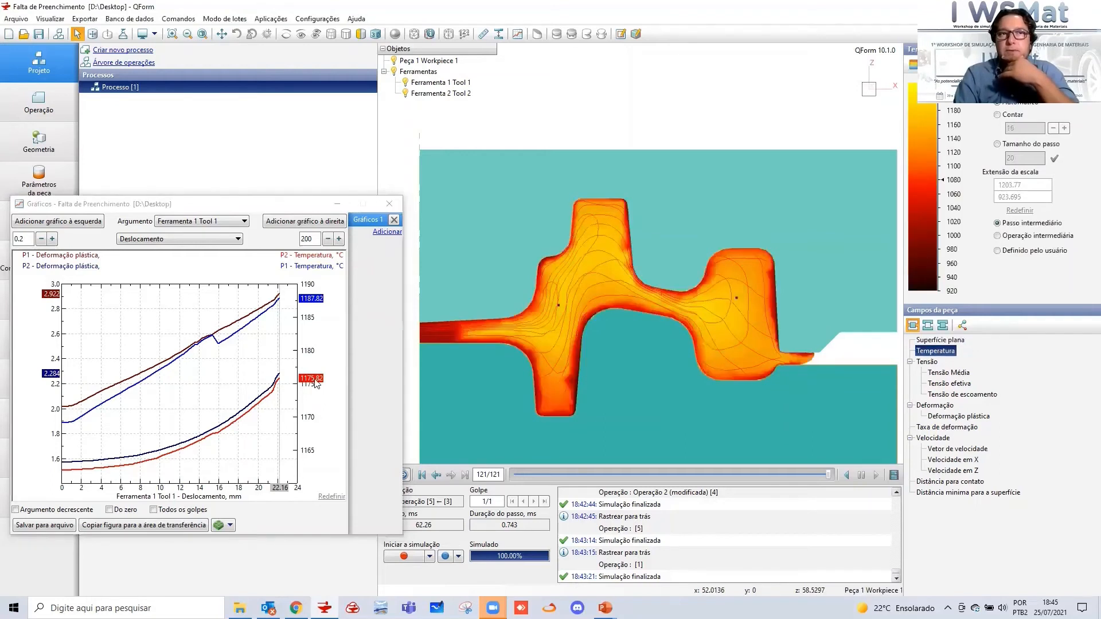
{"action": "mouse_move", "coordinate": [738, 303]}
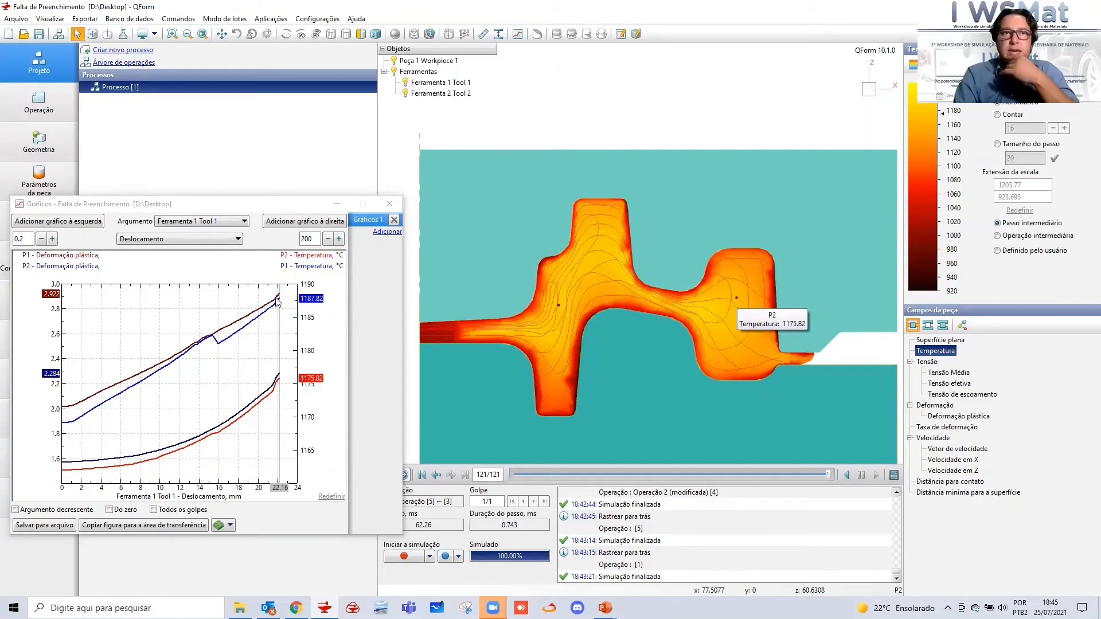
{"action": "mouse_move", "coordinate": [557, 308]}
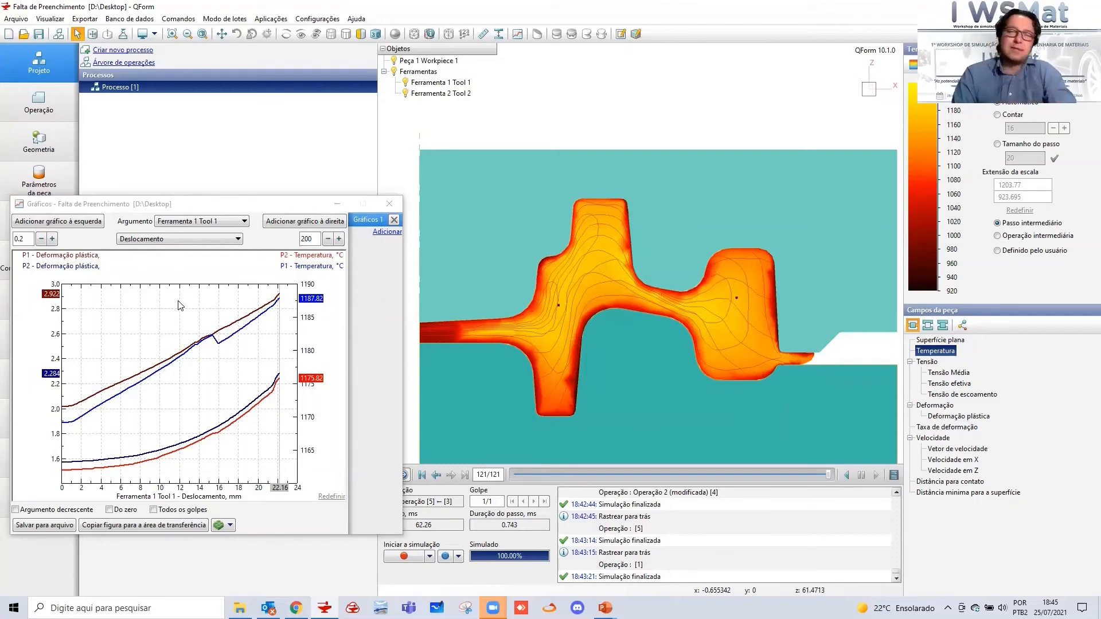
{"action": "left_click_drag", "start_coordinate": [155, 211], "coordinate": [200, 183]}
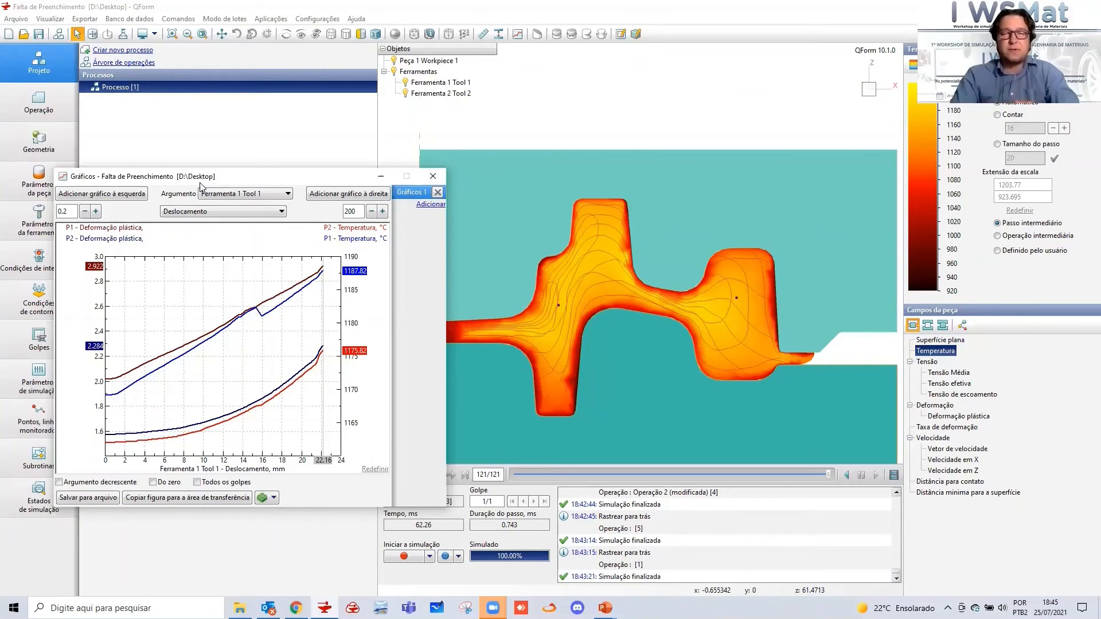
{"action": "left_click", "coordinate": [433, 176]}
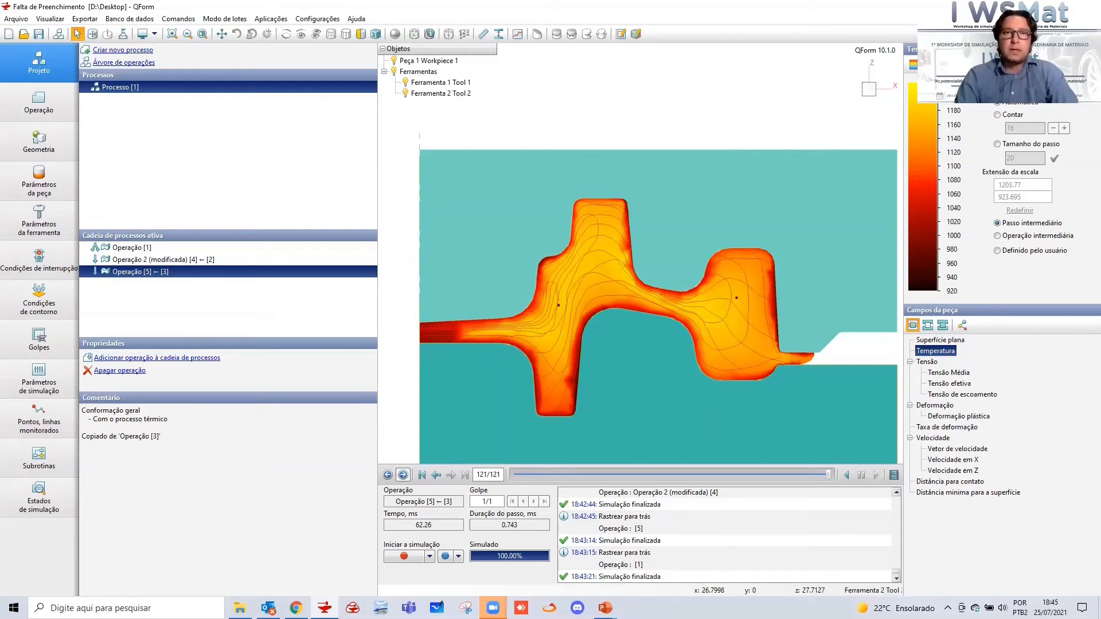
Switch to the PowerPoint presentation and restart its slide show from the Setup da simulação slide, shown full screen instead of in presenter view
{"action": "left_click", "coordinate": [325, 608]}
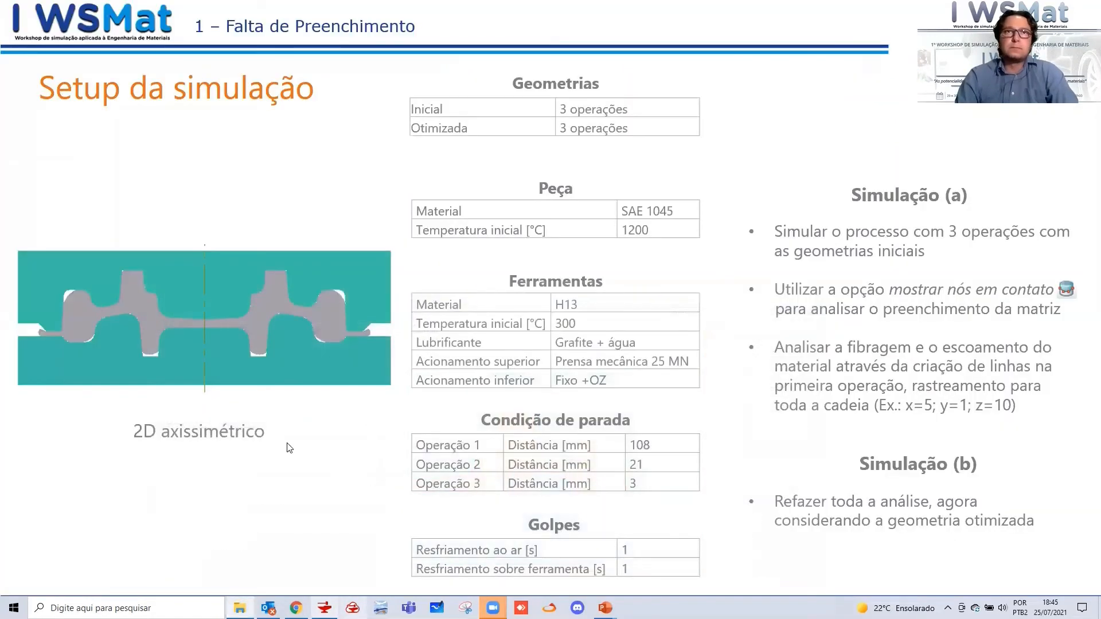
{"action": "left_click", "coordinate": [324, 608]}
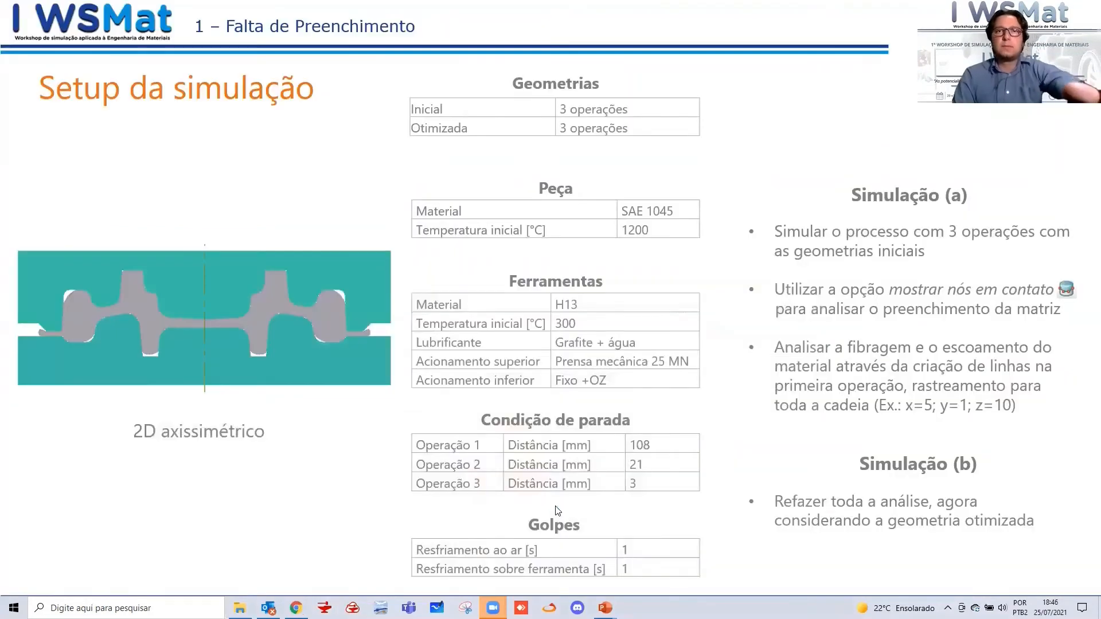
{"action": "key", "text": "Escape"}
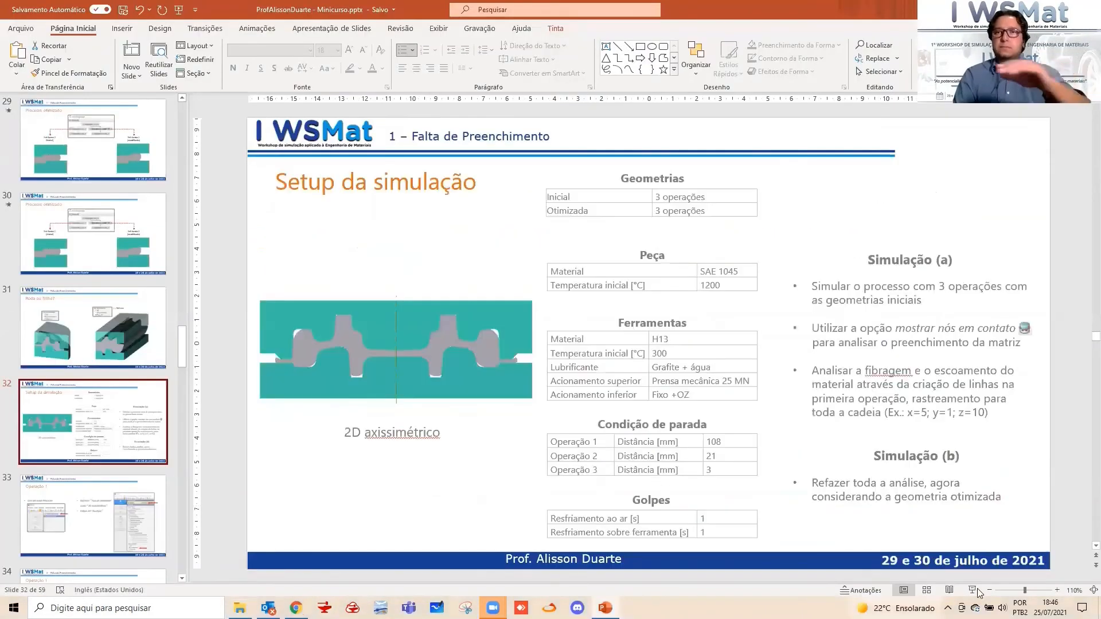
{"action": "key", "text": "shift+F5"}
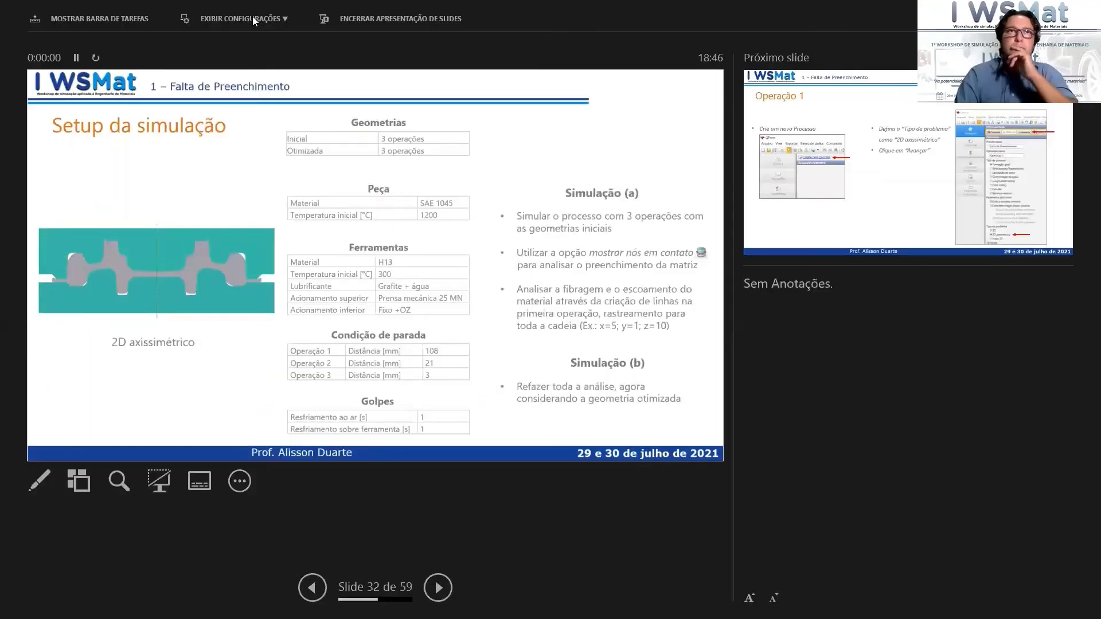
{"action": "left_click", "coordinate": [250, 35]}
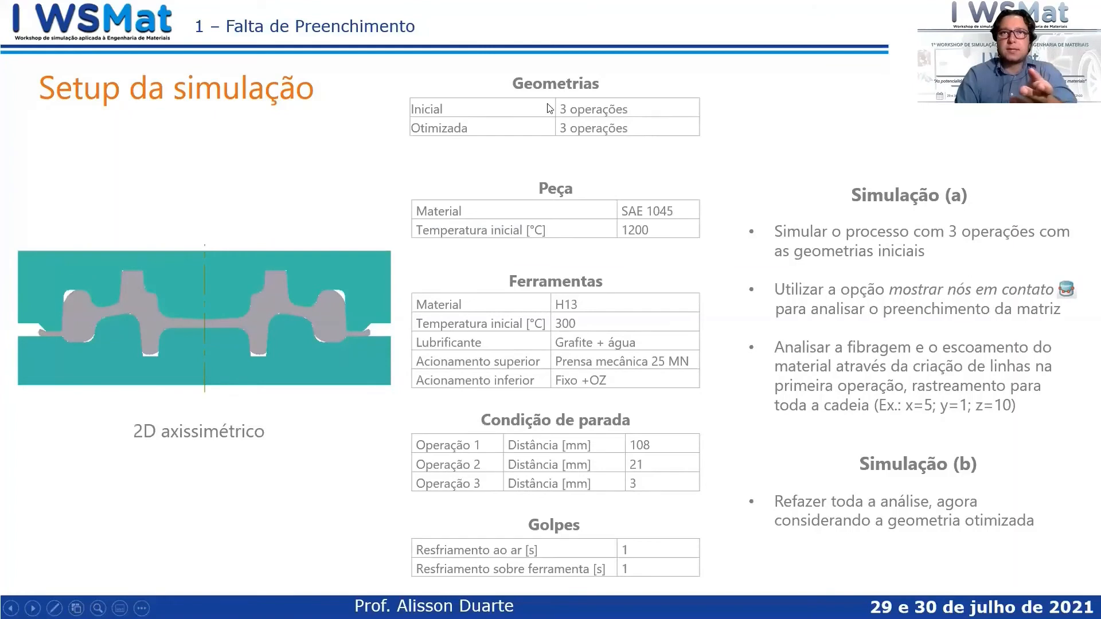
Page through the Operação 1, Operação 2 and Análises específicas slides to review the setup, contact nodes and line matrix instructions
{"action": "left_click", "coordinate": [607, 315]}
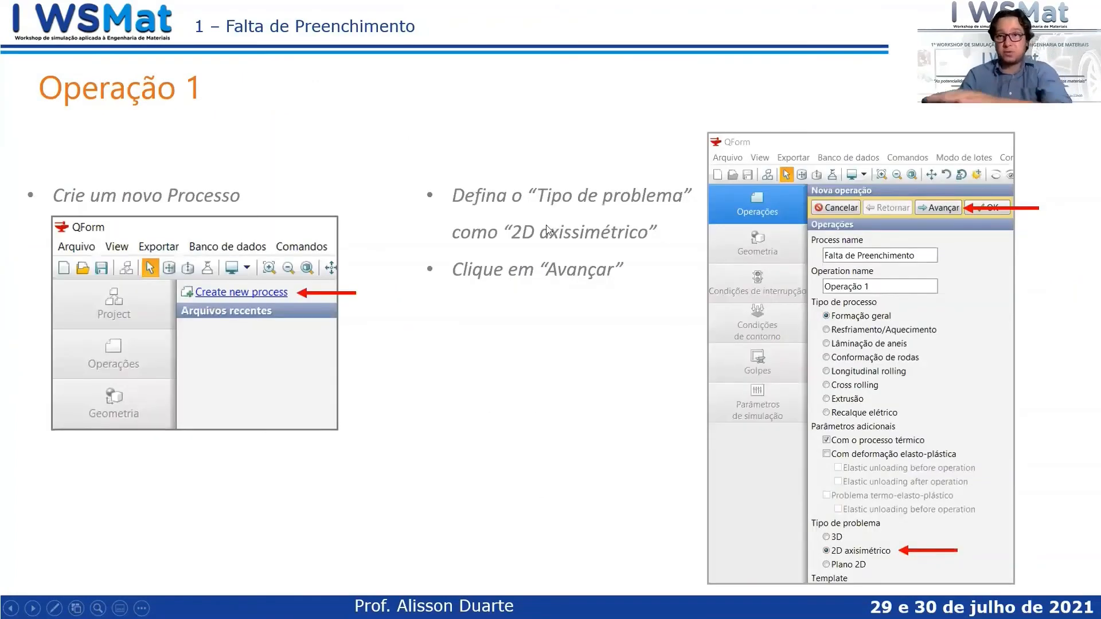
{"action": "left_click", "coordinate": [204, 186]}
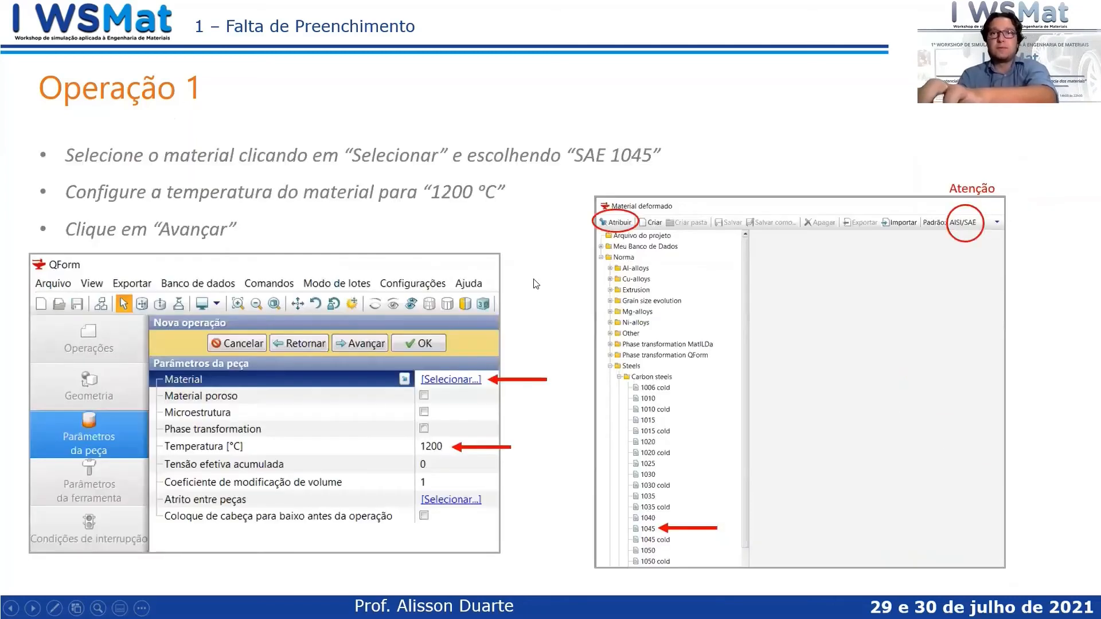
{"action": "left_click", "coordinate": [736, 304]}
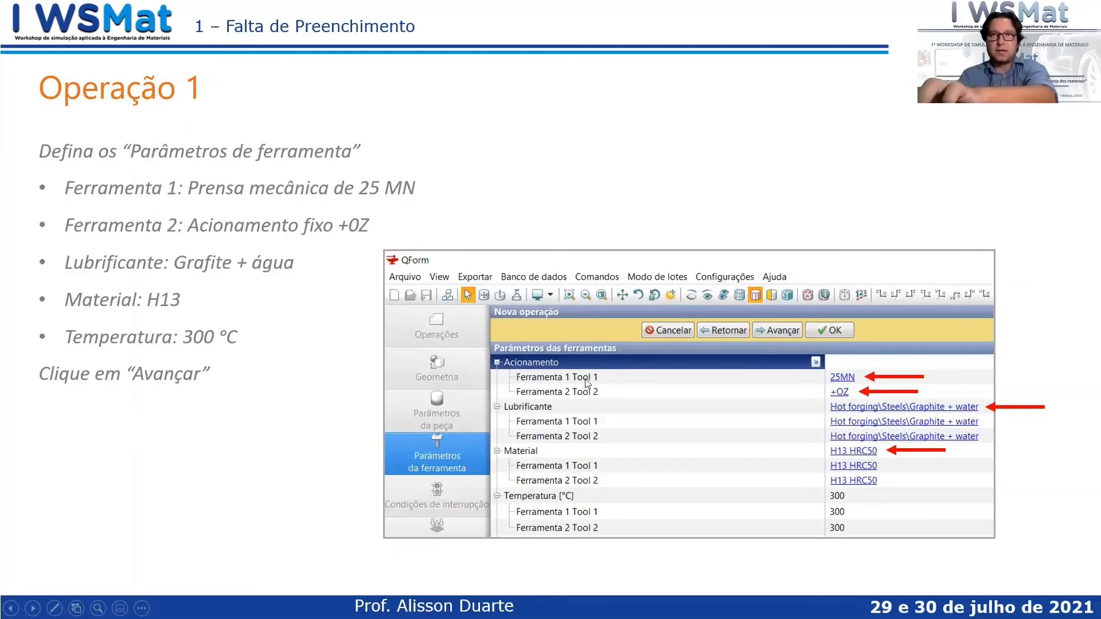
{"action": "left_click", "coordinate": [339, 298]}
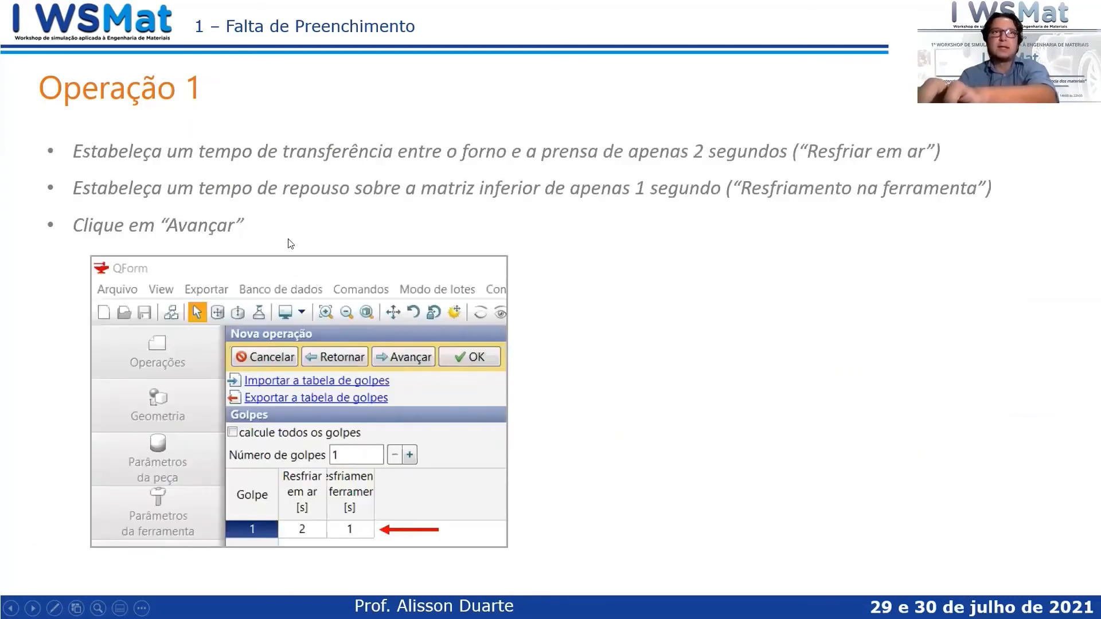
{"action": "left_click", "coordinate": [227, 221]}
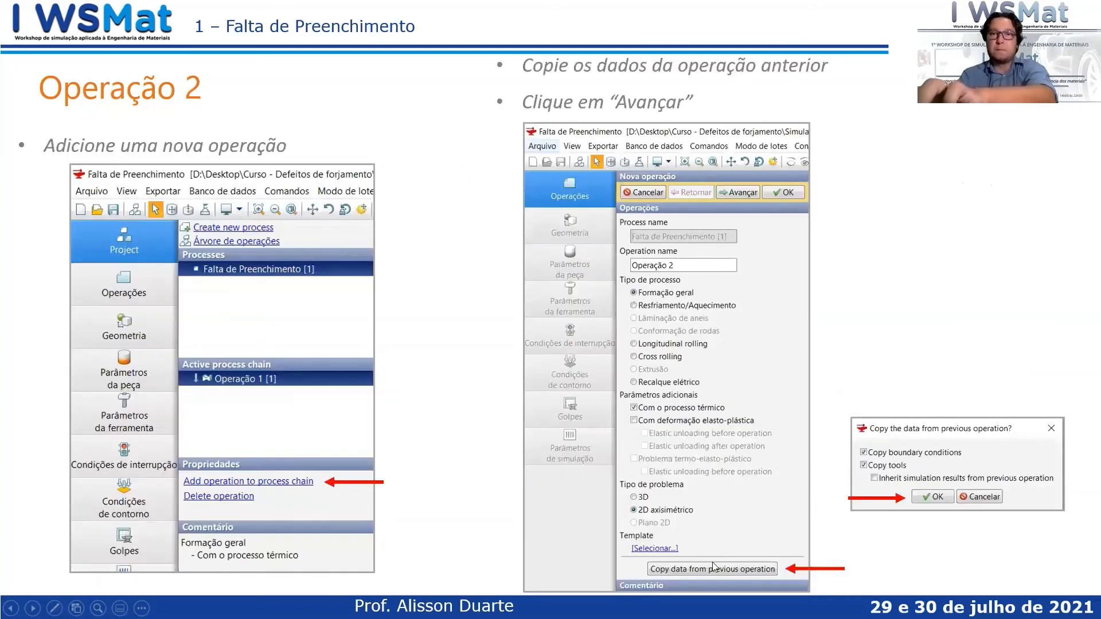
{"action": "left_click", "coordinate": [211, 324]}
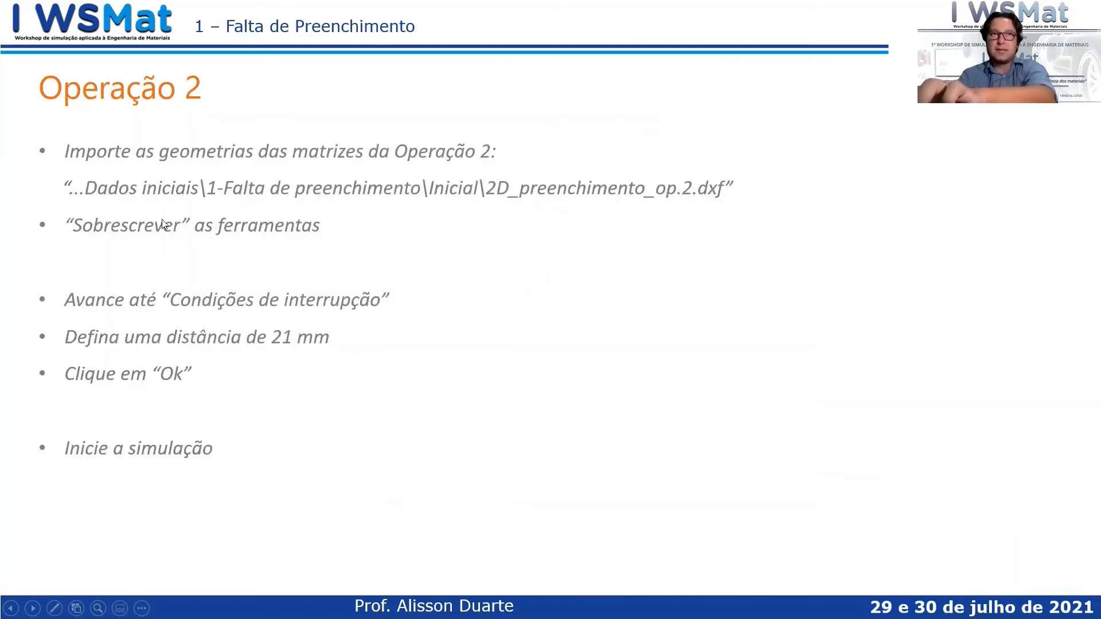
{"action": "left_click", "coordinate": [269, 172]}
{"action": "left_click", "coordinate": [868, 361]}
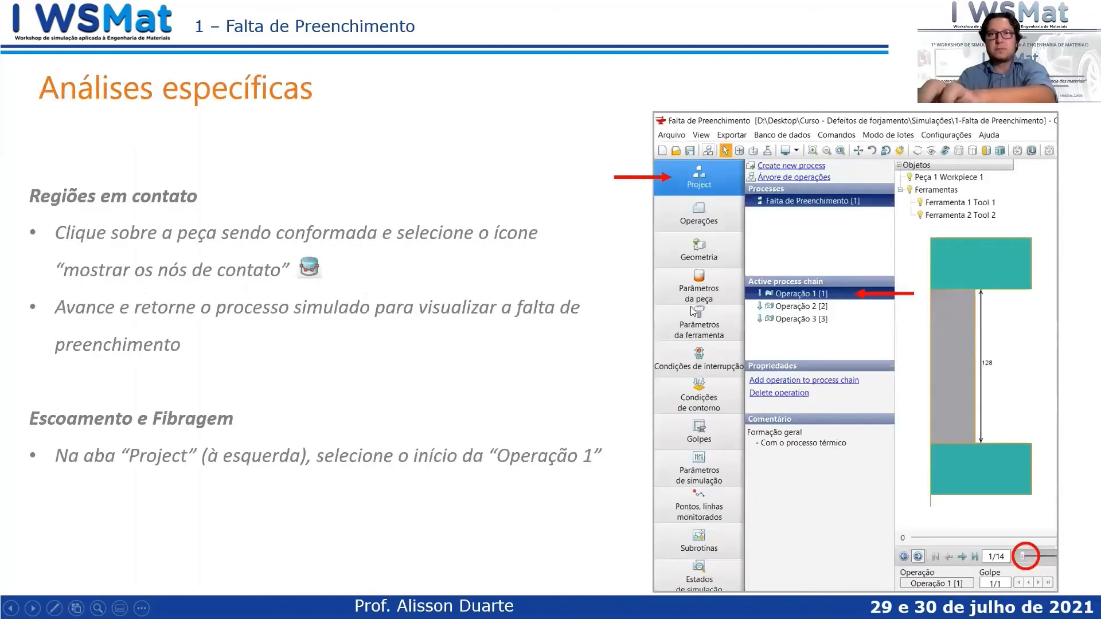
{"action": "left_click", "coordinate": [430, 331]}
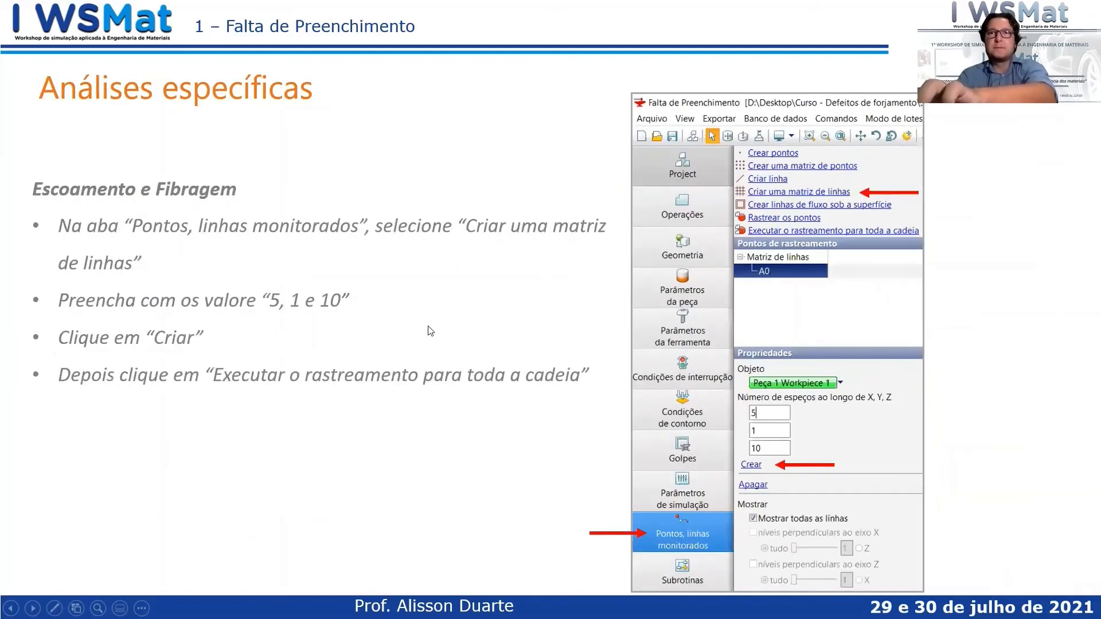
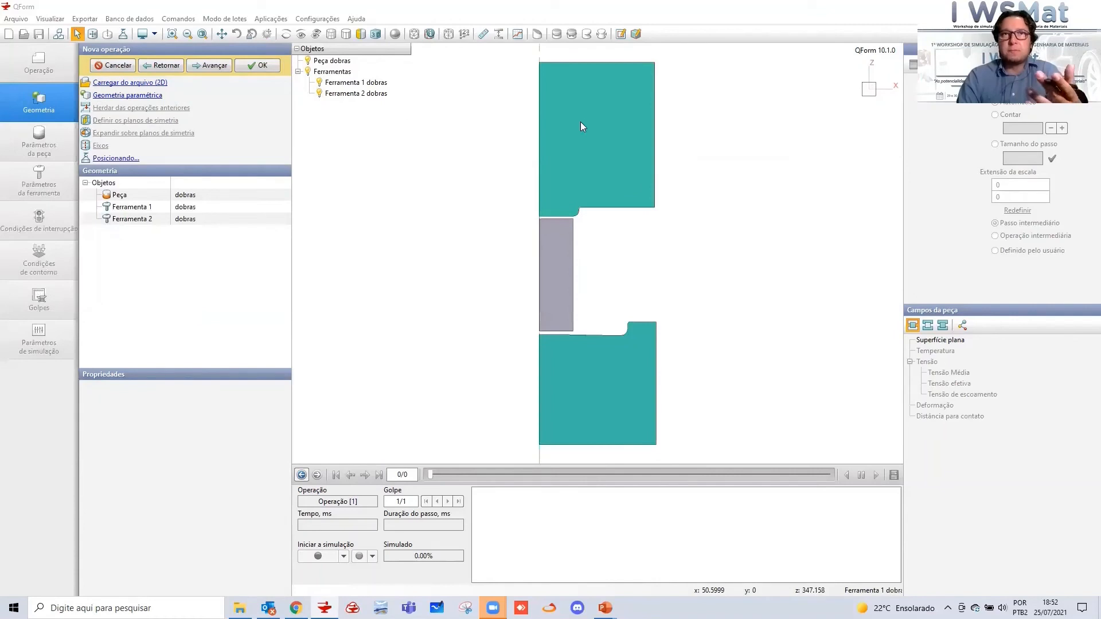
Proceed to the workpiece parameters of the dobras operation and assign the carbon steel 1020 as its material
{"action": "left_click", "coordinate": [214, 66]}
{"action": "left_click_drag", "start_coordinate": [293, 109], "coordinate": [368, 124]}
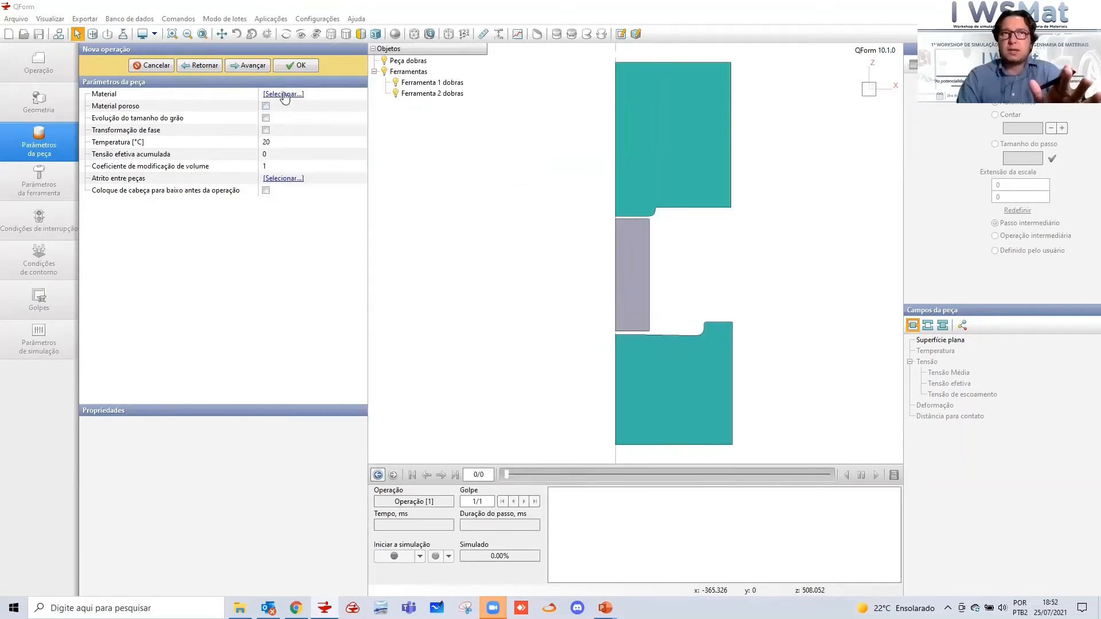
{"action": "left_click", "coordinate": [284, 95]}
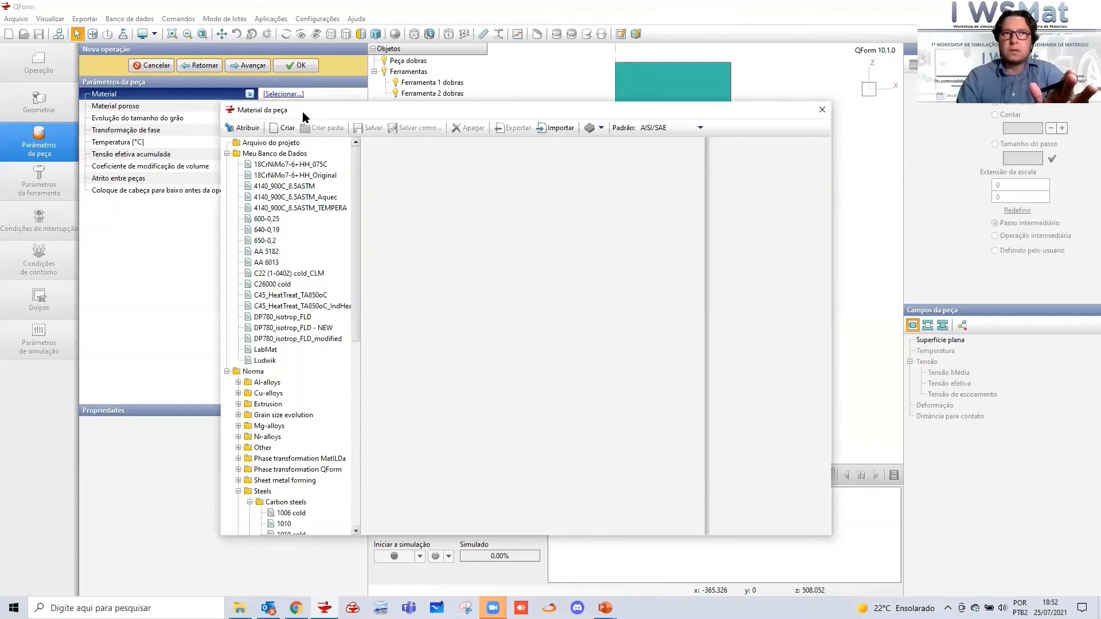
{"action": "left_click_drag", "start_coordinate": [302, 111], "coordinate": [296, 120]}
{"action": "left_click", "coordinate": [220, 162]}
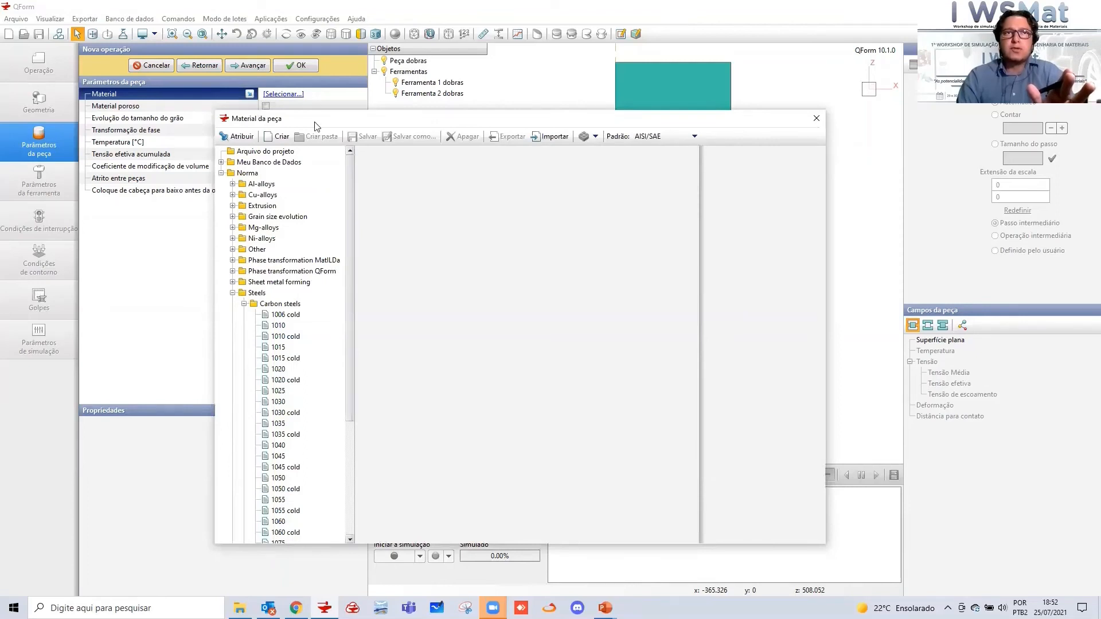
{"action": "left_click_drag", "start_coordinate": [315, 122], "coordinate": [452, 139]}
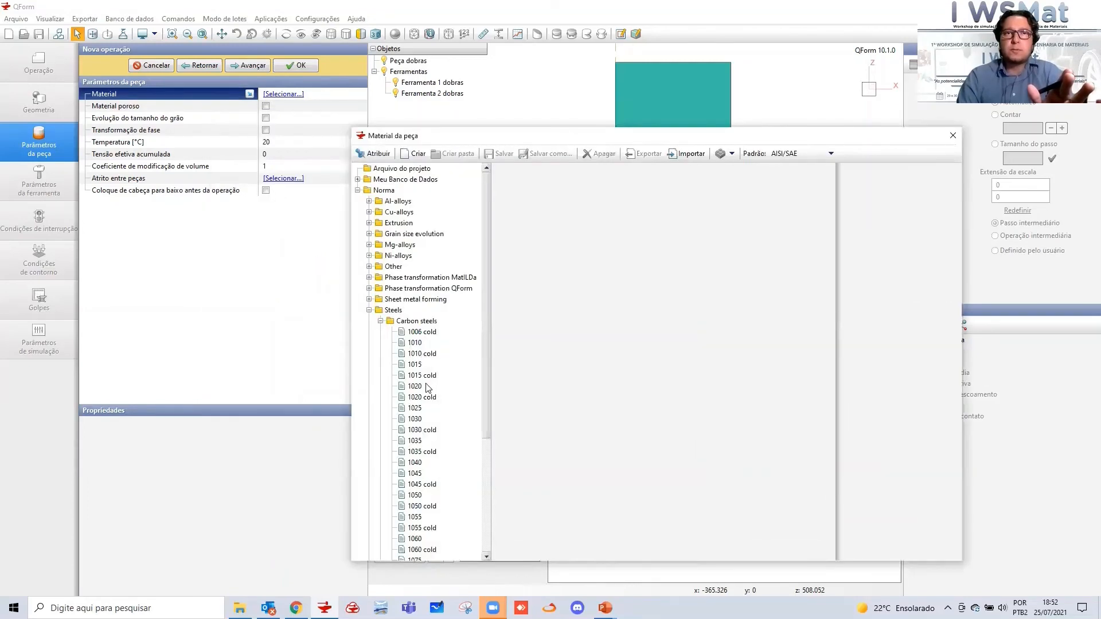
{"action": "left_click", "coordinate": [422, 387]}
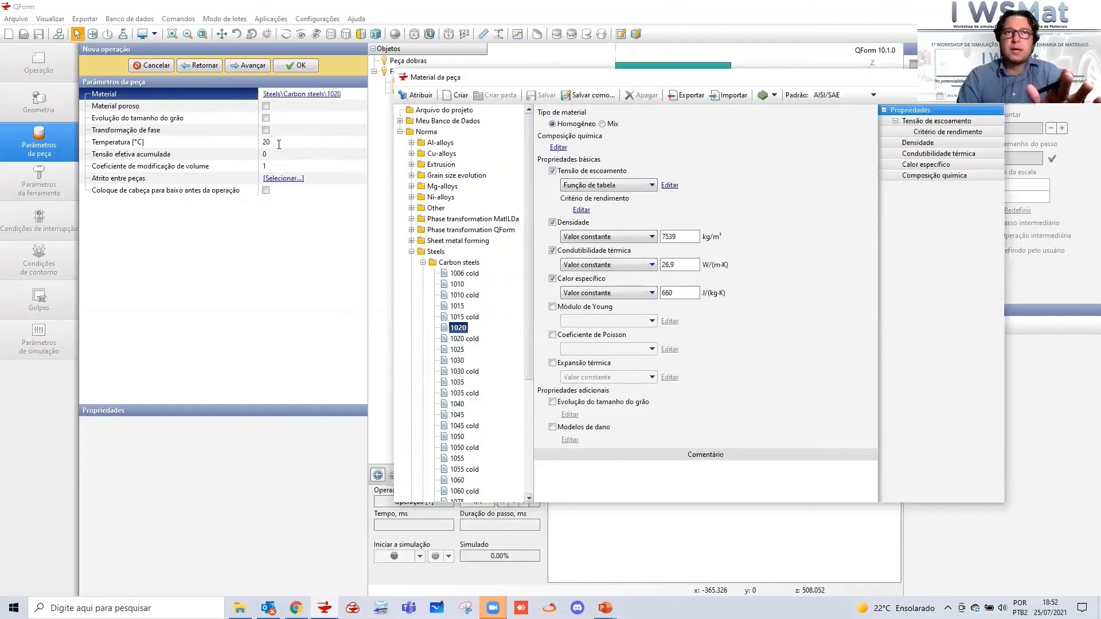
Set the workpiece temperature to 1200 °C, close the material library and proceed to the tool parameters, checking the Dobras setup slide
{"action": "left_click", "coordinate": [247, 142]}
{"action": "type", "text": "1200"}
{"action": "key", "text": "Return"}
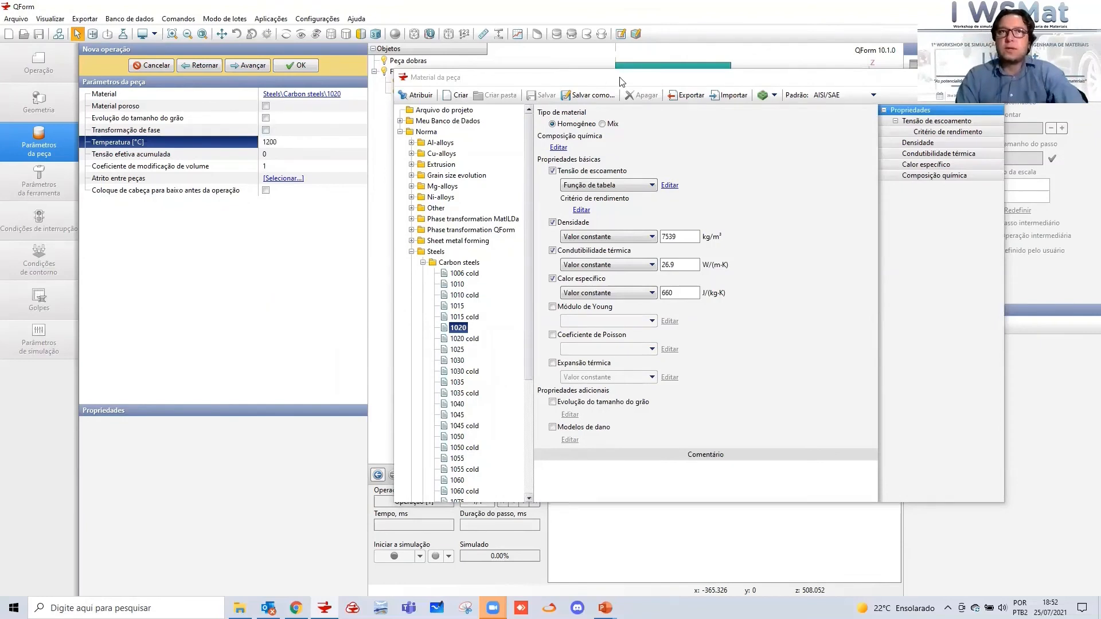
{"action": "left_click", "coordinate": [864, 99]}
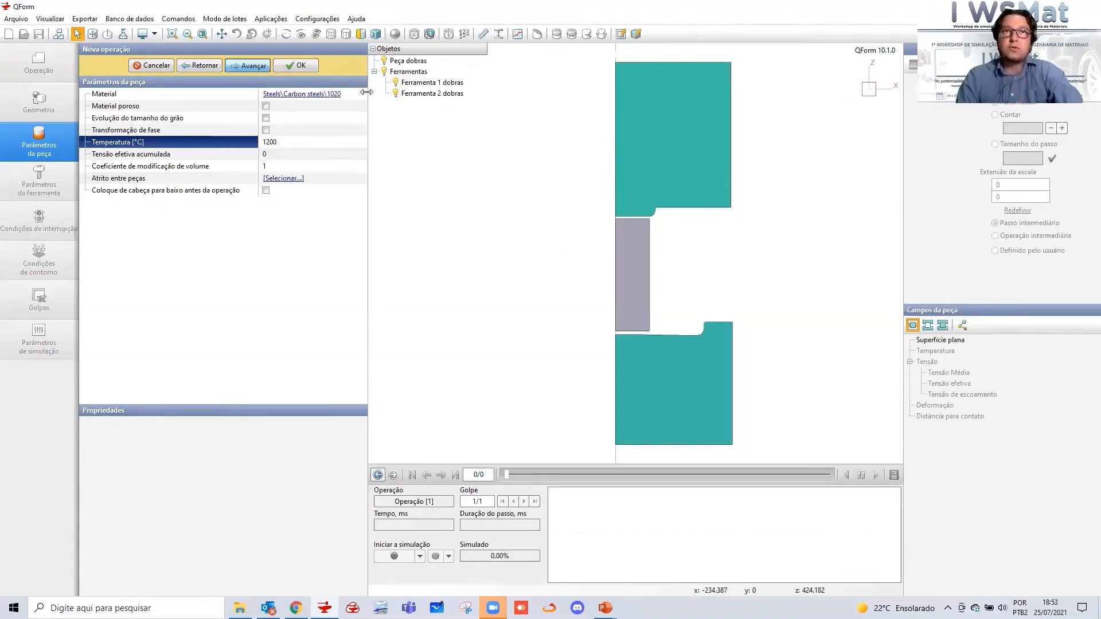
{"action": "key", "text": "Return"}
{"action": "left_click_drag", "start_coordinate": [449, 103], "coordinate": [451, 105]}
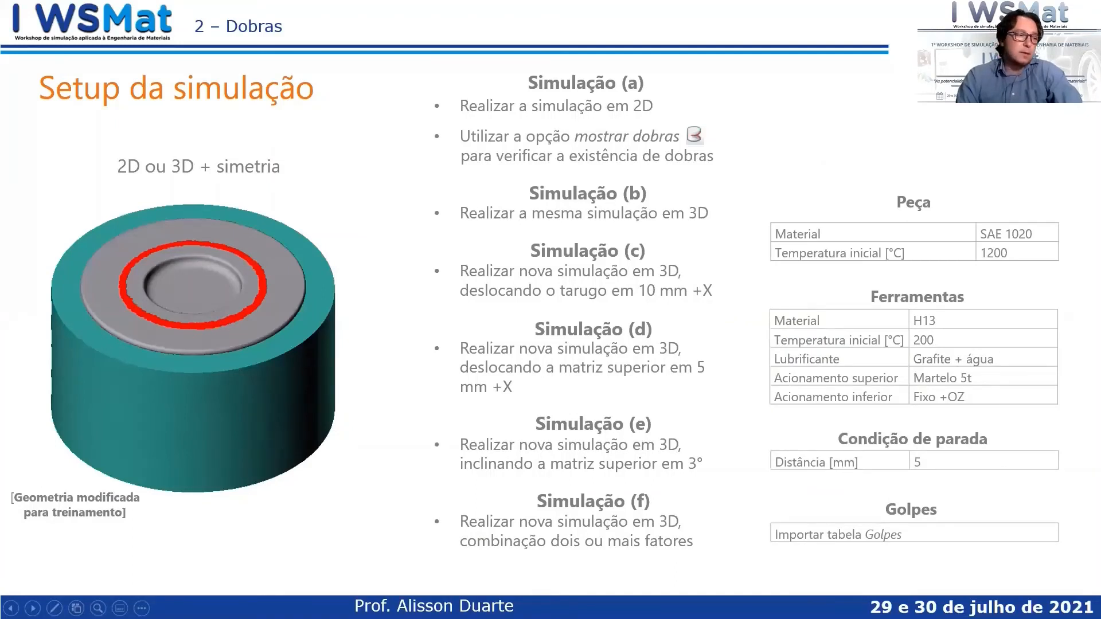
{"action": "key", "text": "alt+Tab"}
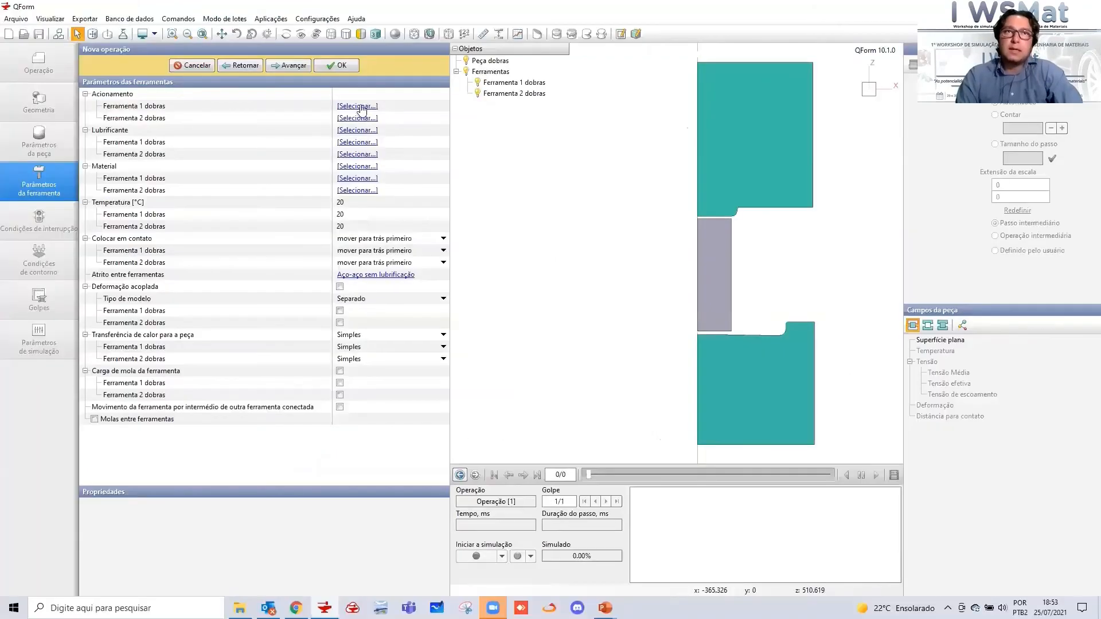
Assign the standard 5t Hammer drive to Ferramenta 1 and the fixed +OZ drive to Ferramenta 2
{"action": "left_click", "coordinate": [357, 106]}
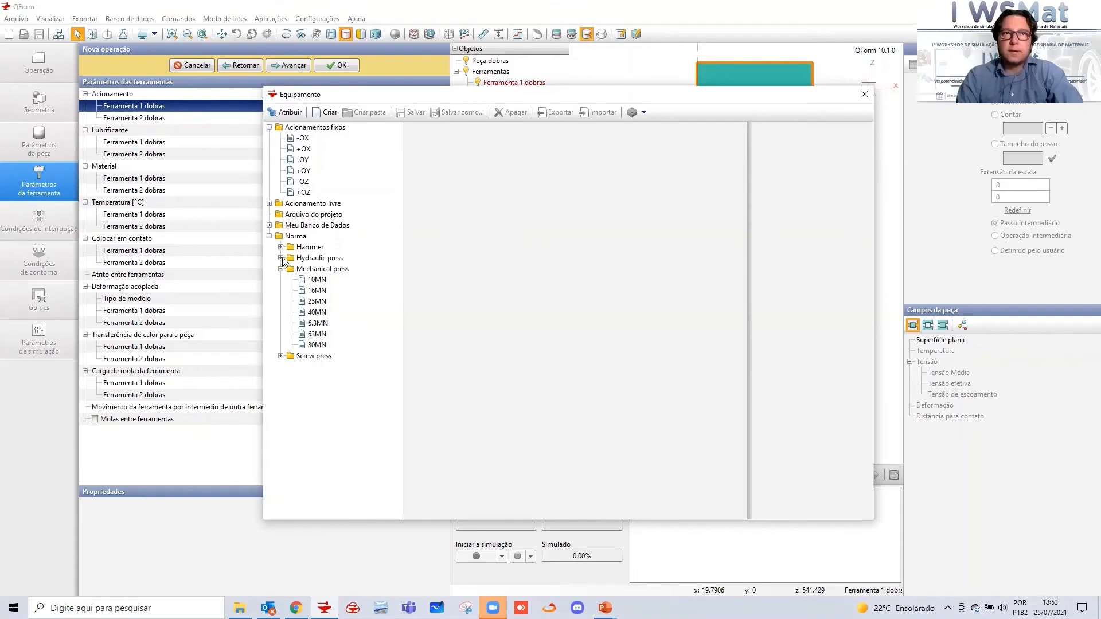
{"action": "left_click", "coordinate": [281, 267]}
{"action": "left_click", "coordinate": [281, 248]}
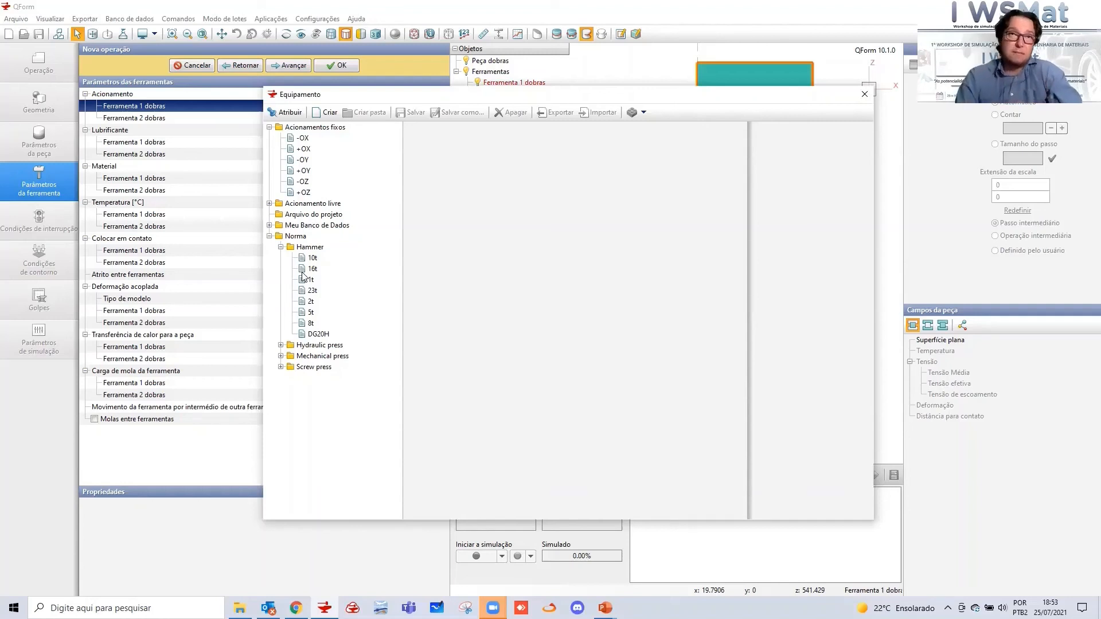
{"action": "left_click", "coordinate": [310, 312]}
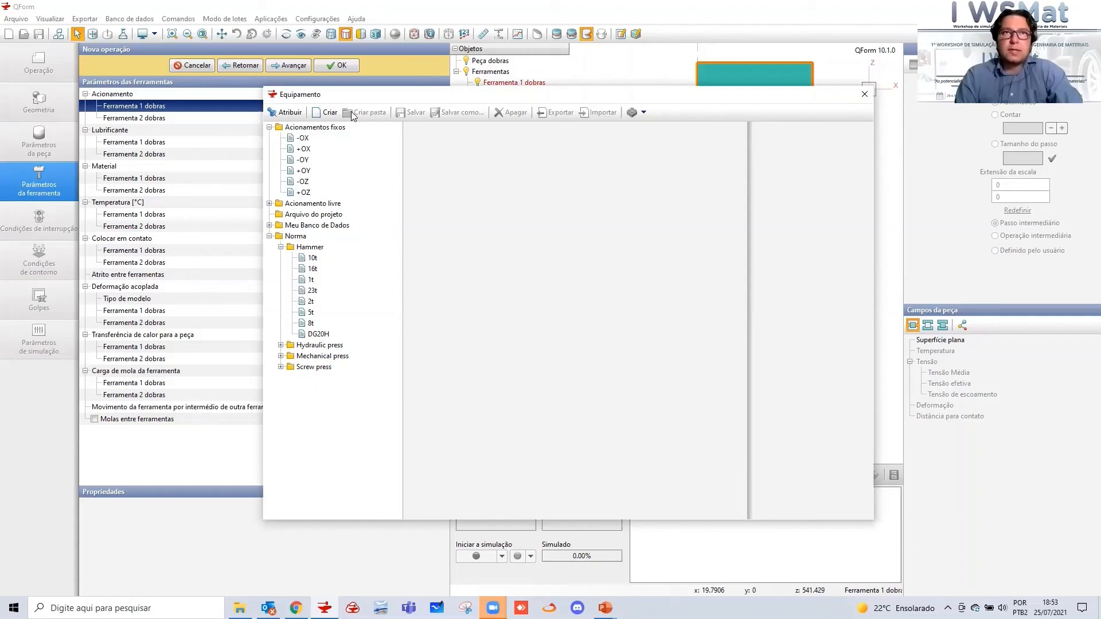
{"action": "left_click_drag", "start_coordinate": [354, 97], "coordinate": [556, 92]}
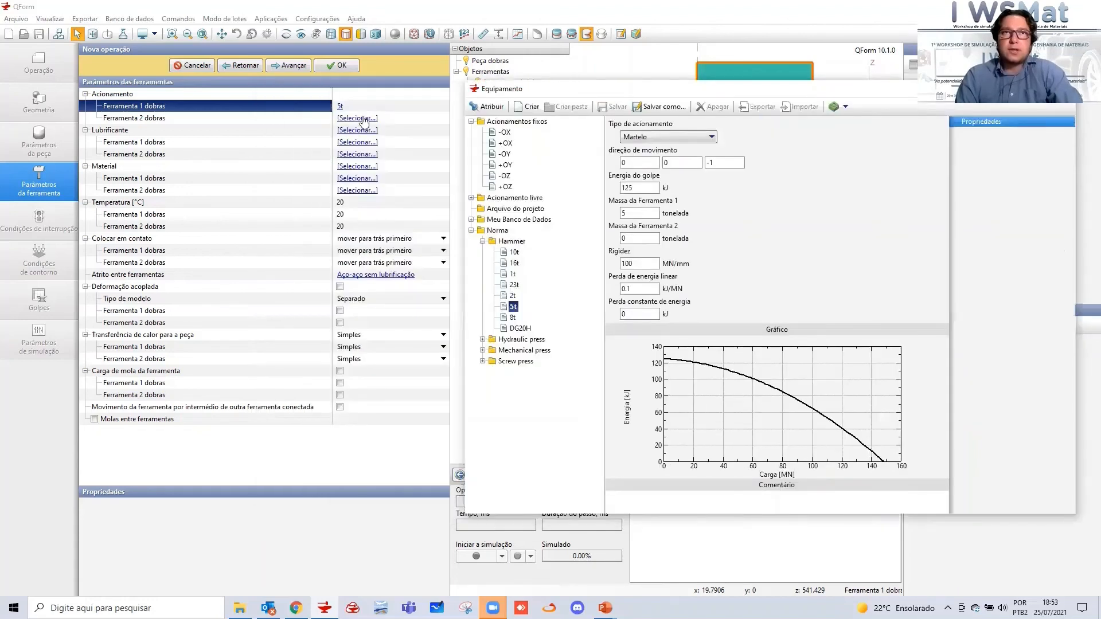
{"action": "left_click", "coordinate": [361, 119]}
{"action": "left_click_drag", "start_coordinate": [505, 187], "coordinate": [344, 118]}
Assign the hot forging steel lubricant Graphite + water to both Dobras tools
{"action": "left_click", "coordinate": [357, 131]}
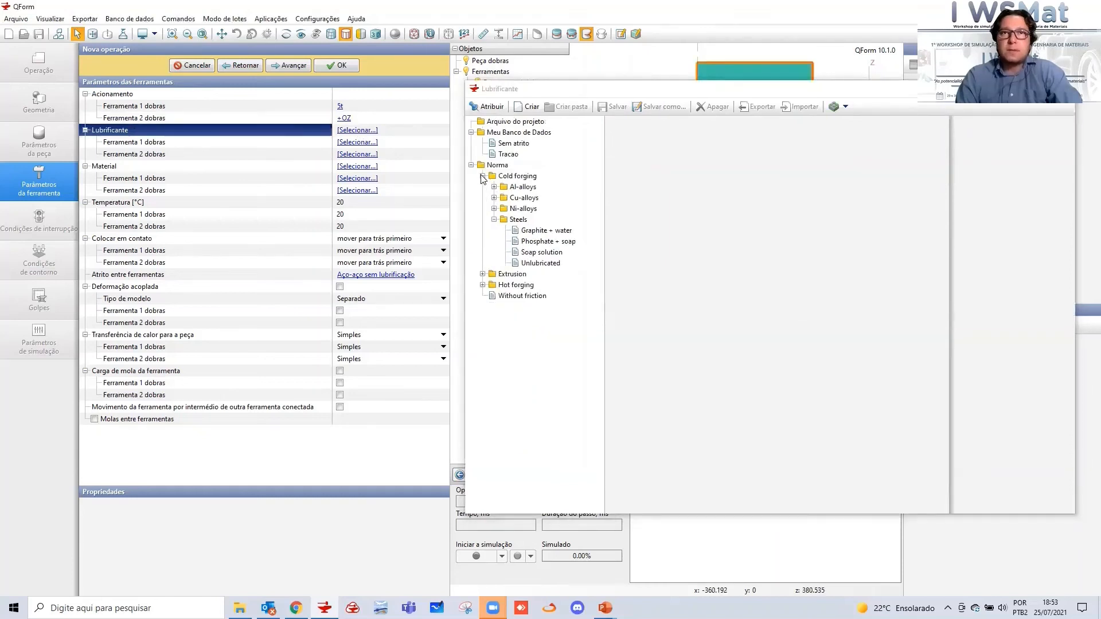
{"action": "left_click", "coordinate": [482, 177]}
{"action": "left_click", "coordinate": [483, 198]}
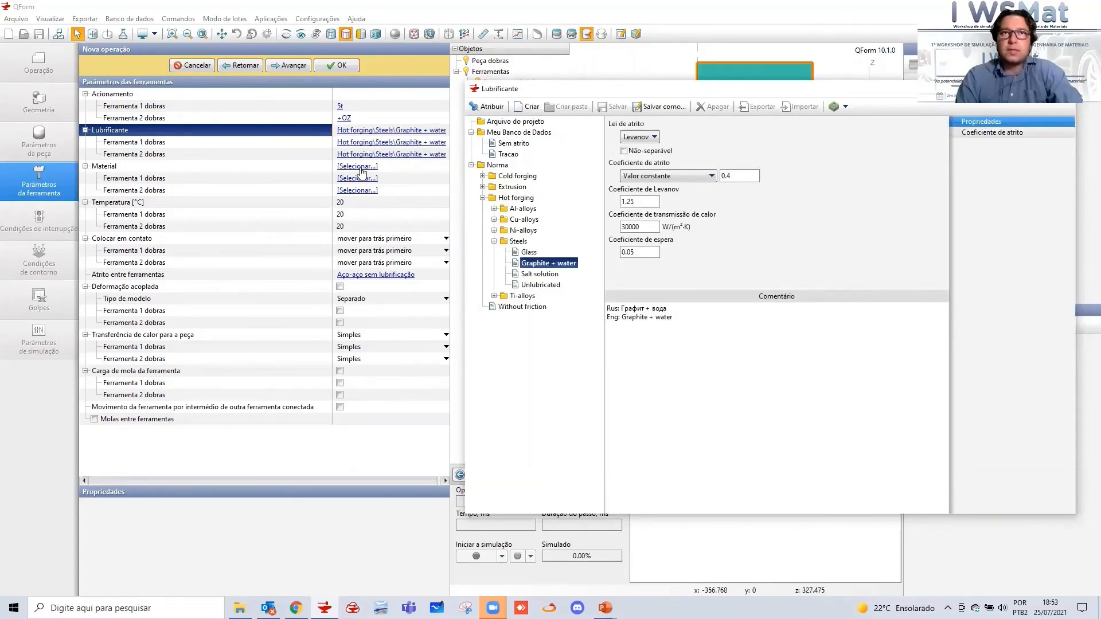
Assign H13 HRC50 as the material of both tools, set their temperature to 200 °C and close the material library
{"action": "left_click", "coordinate": [360, 168]}
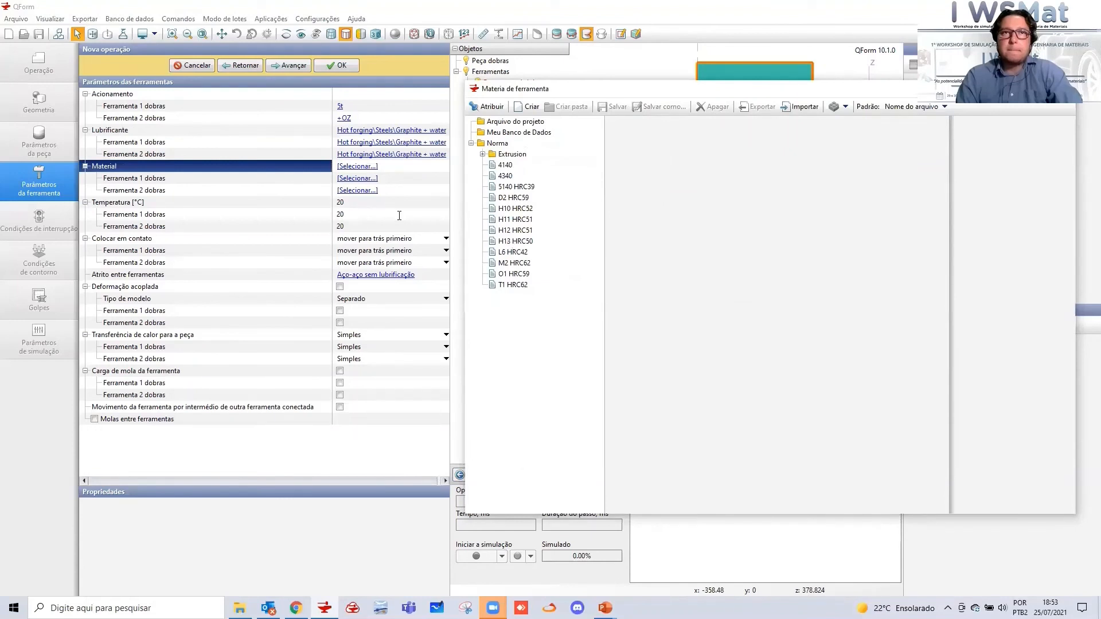
{"action": "left_click", "coordinate": [515, 241]}
{"action": "left_click", "coordinate": [389, 202]}
{"action": "type", "text": "0"}
{"action": "key", "text": "Return"}
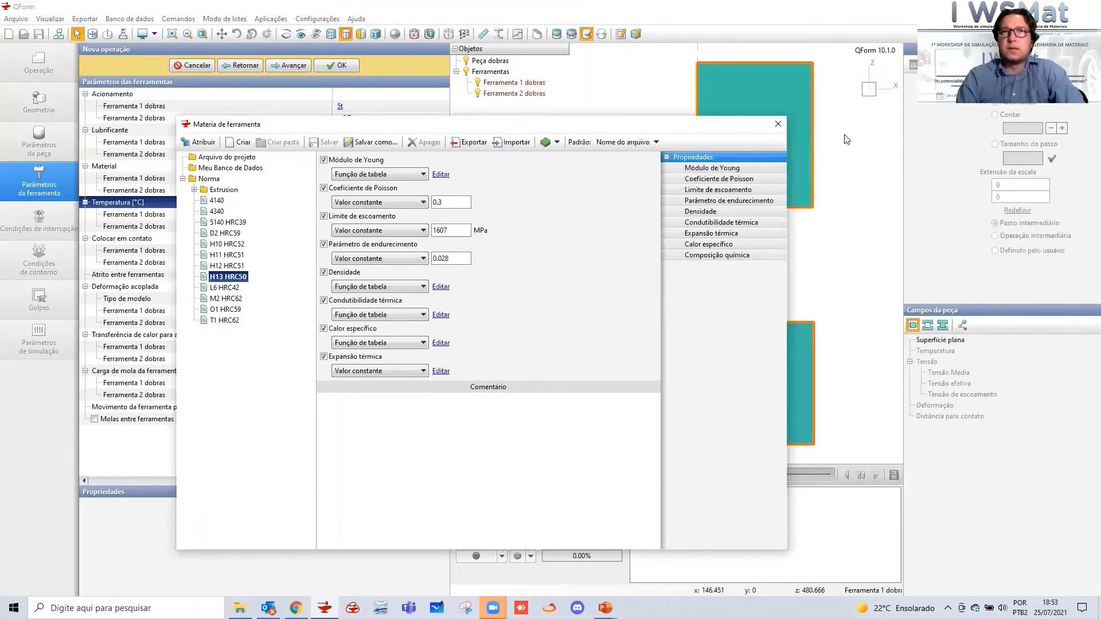
{"action": "left_click", "coordinate": [778, 124]}
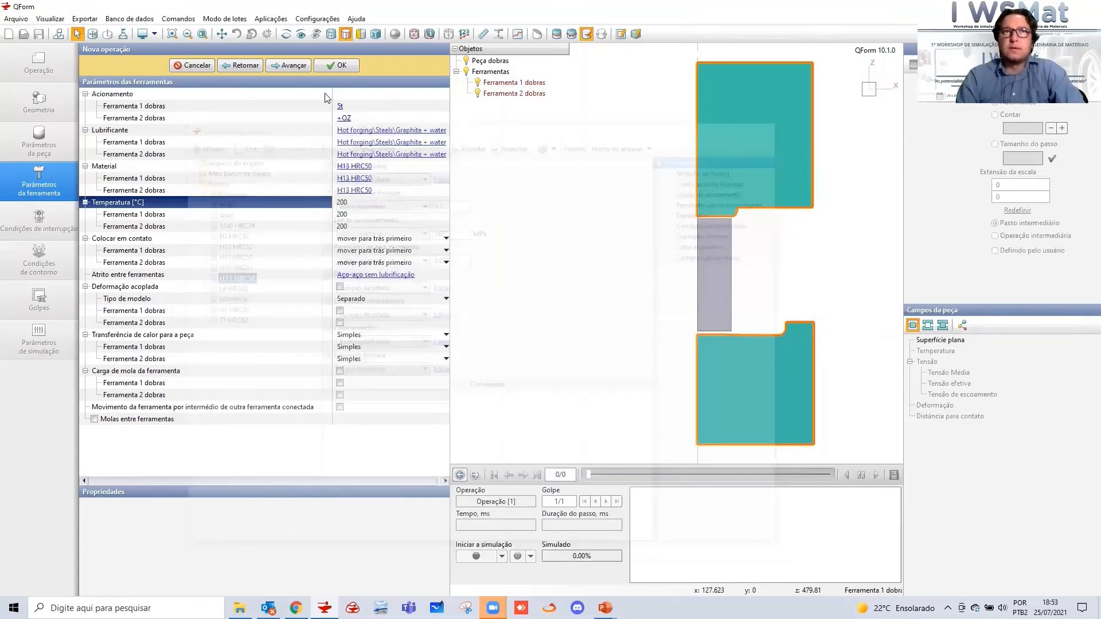
Proceed to the stop conditions and add a distance condition from Ferramenta 1 to Ferramenta 2
{"action": "left_click", "coordinate": [287, 66]}
{"action": "left_click", "coordinate": [106, 94]}
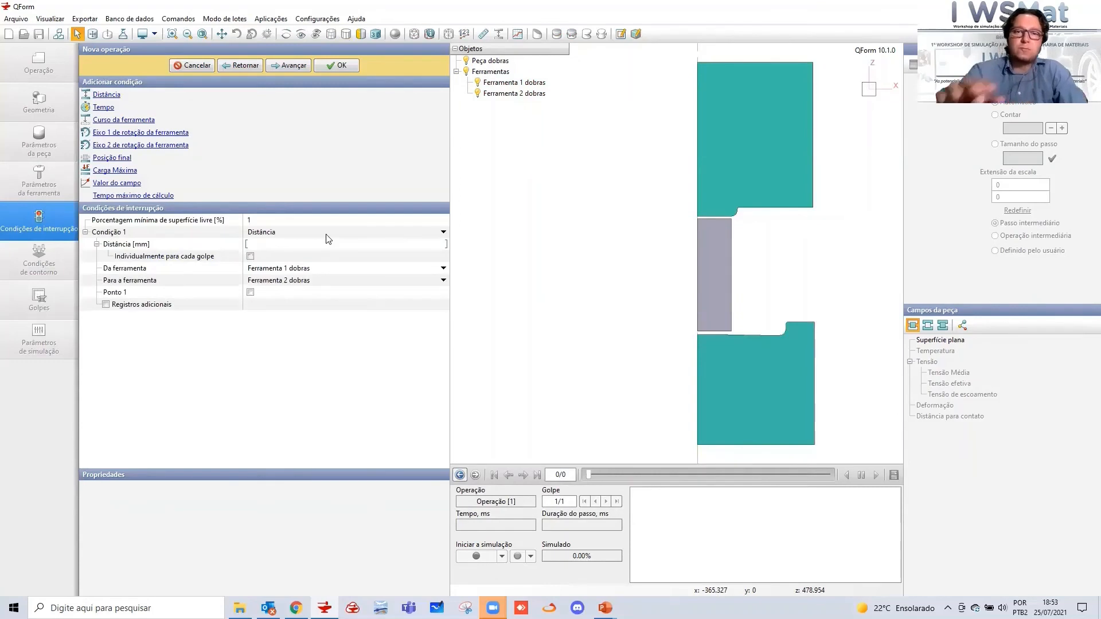
{"action": "left_click", "coordinate": [327, 240]}
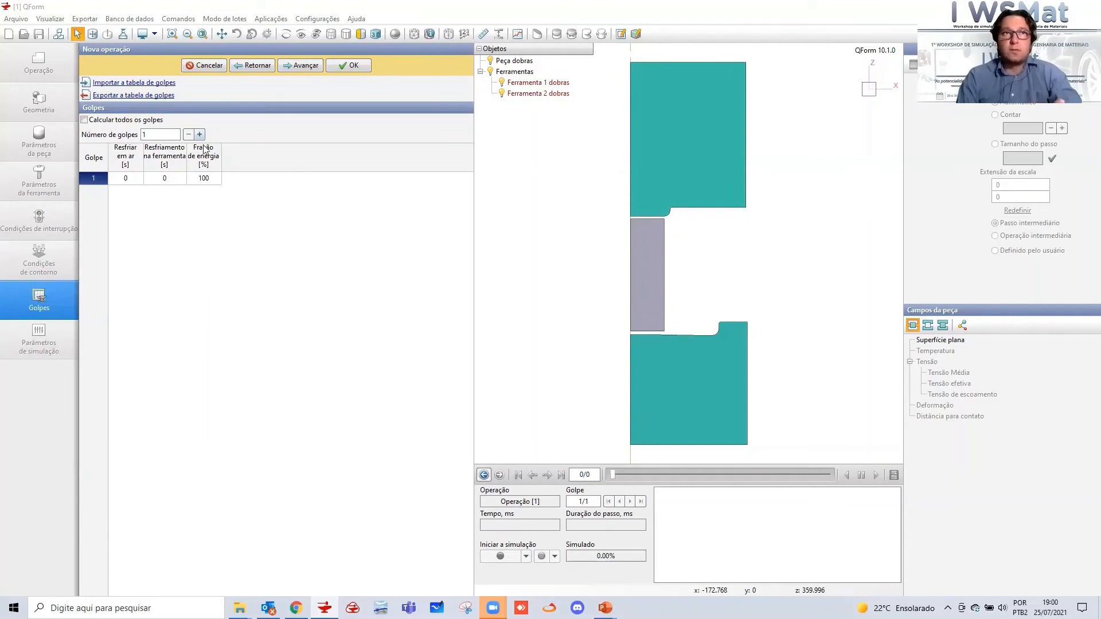
Set the number of hammer blows to 6 and the cooling in tool to 1 s for every blow
{"action": "left_click", "coordinate": [200, 135]}
{"action": "left_click", "coordinate": [200, 135]}
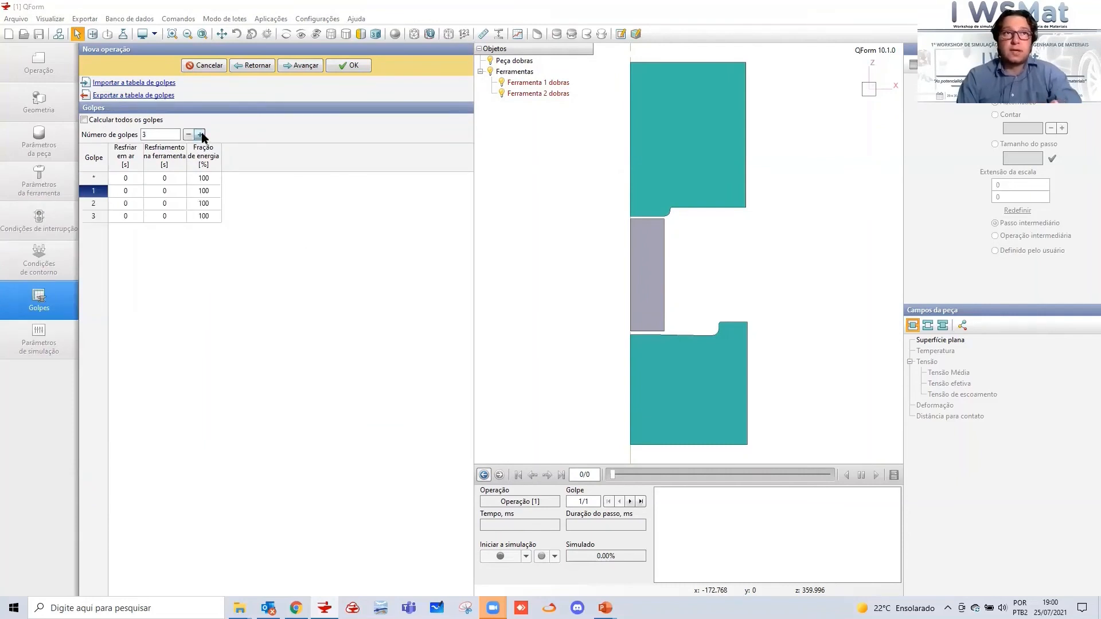
{"action": "left_click", "coordinate": [201, 135]}
{"action": "left_click", "coordinate": [200, 134]}
{"action": "left_click", "coordinate": [200, 135]}
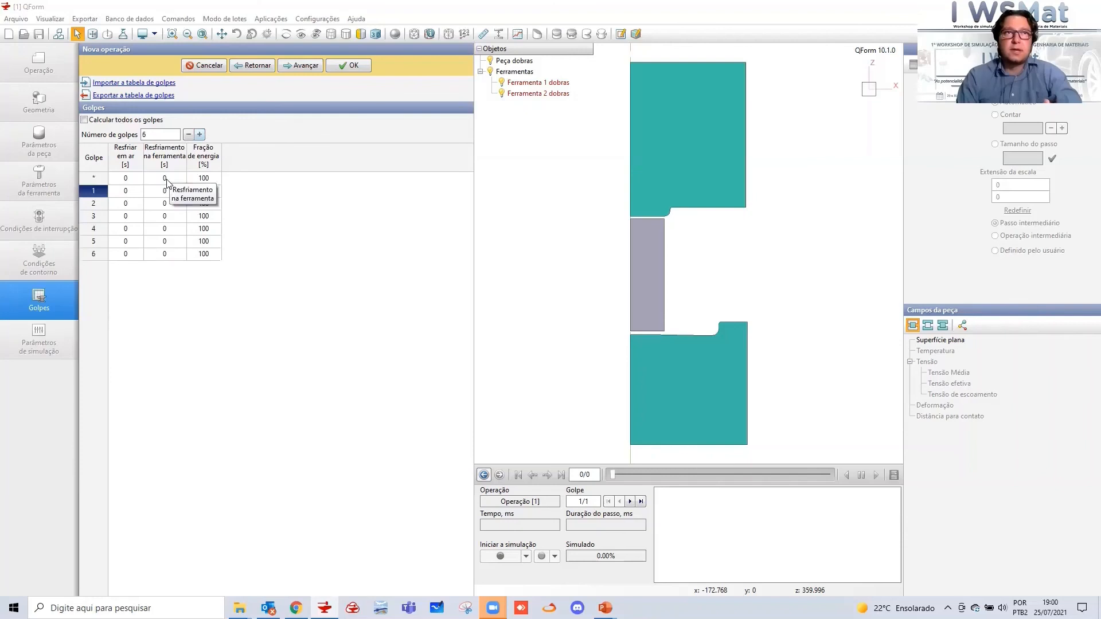
{"action": "left_click", "coordinate": [132, 179]}
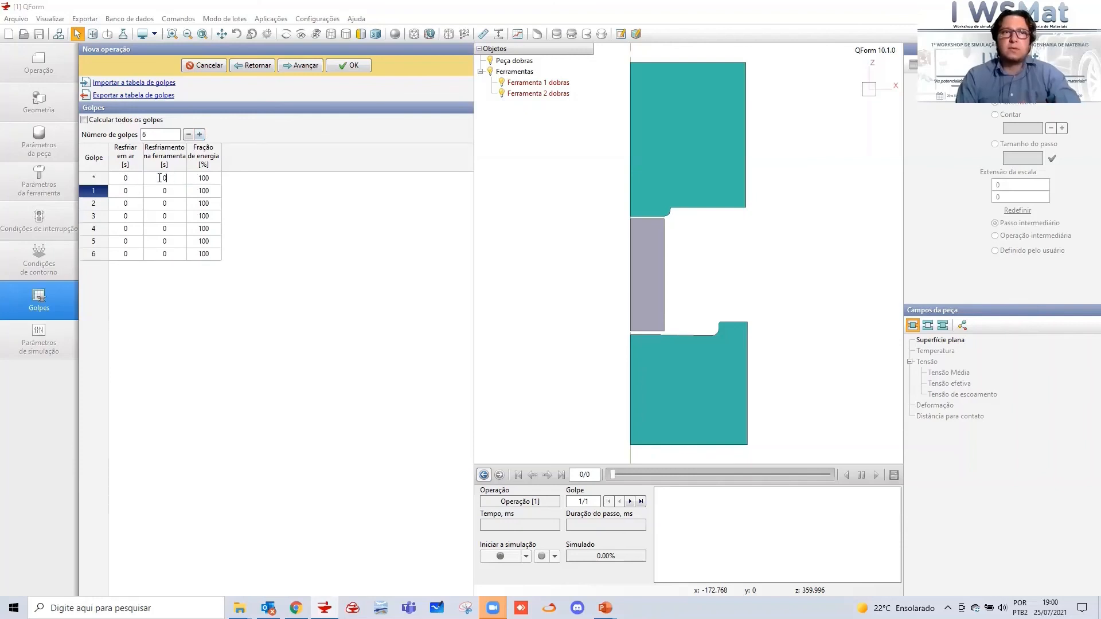
{"action": "key", "text": "BackSpace"}
{"action": "type", "text": "1"}
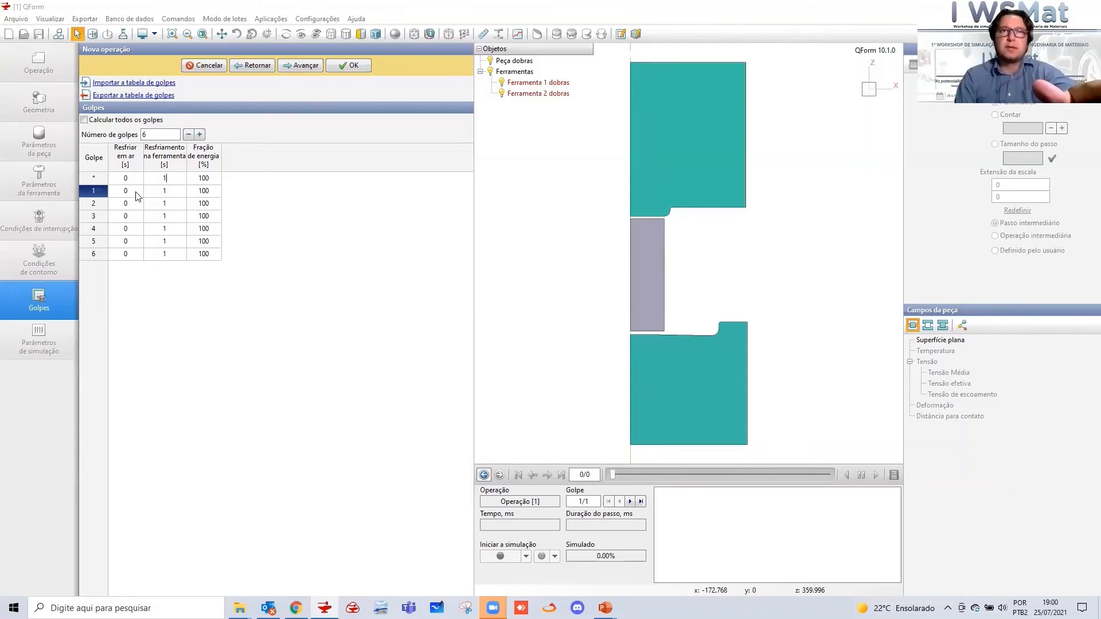
Set the air cooling of blow 1 to 5 s and raise the number of blows to 7
{"action": "left_click", "coordinate": [132, 185]}
{"action": "double_click", "coordinate": [121, 193]}
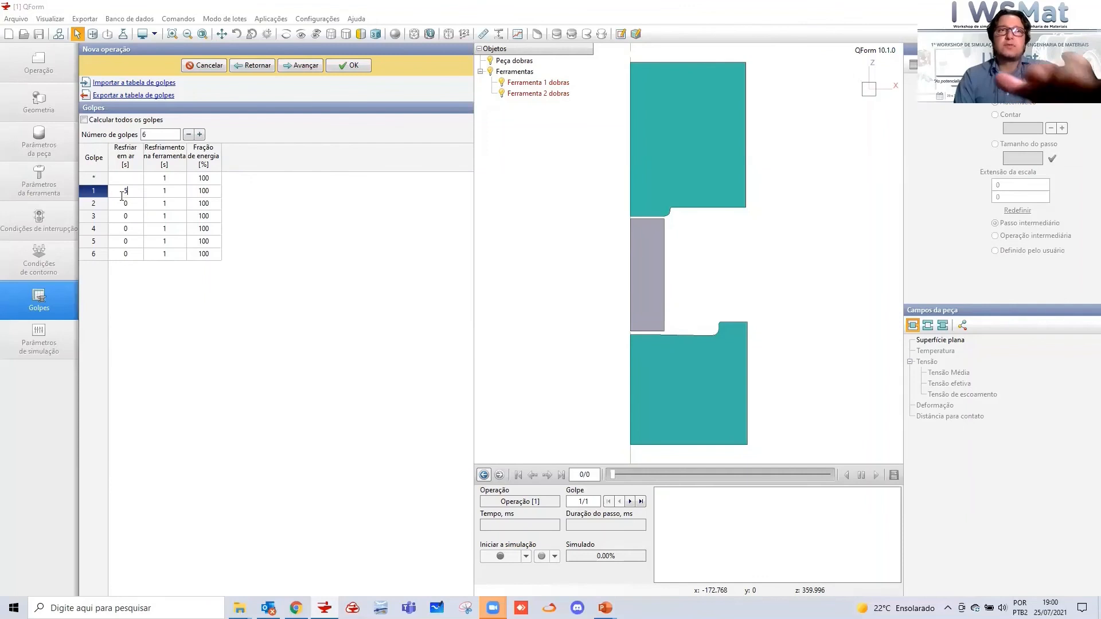
{"action": "left_click", "coordinate": [200, 135]}
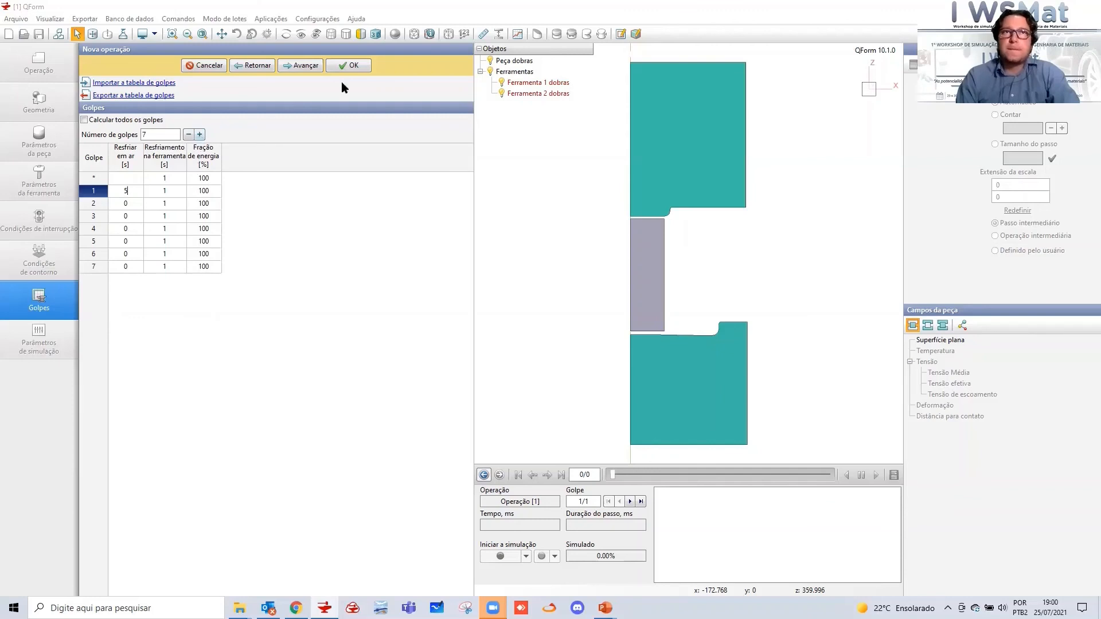
Accept the new operation and start its simulation, saving the project on the desktop as Dobras
{"action": "left_click", "coordinate": [347, 65]}
{"action": "left_click_drag", "start_coordinate": [473, 421], "coordinate": [377, 434]}
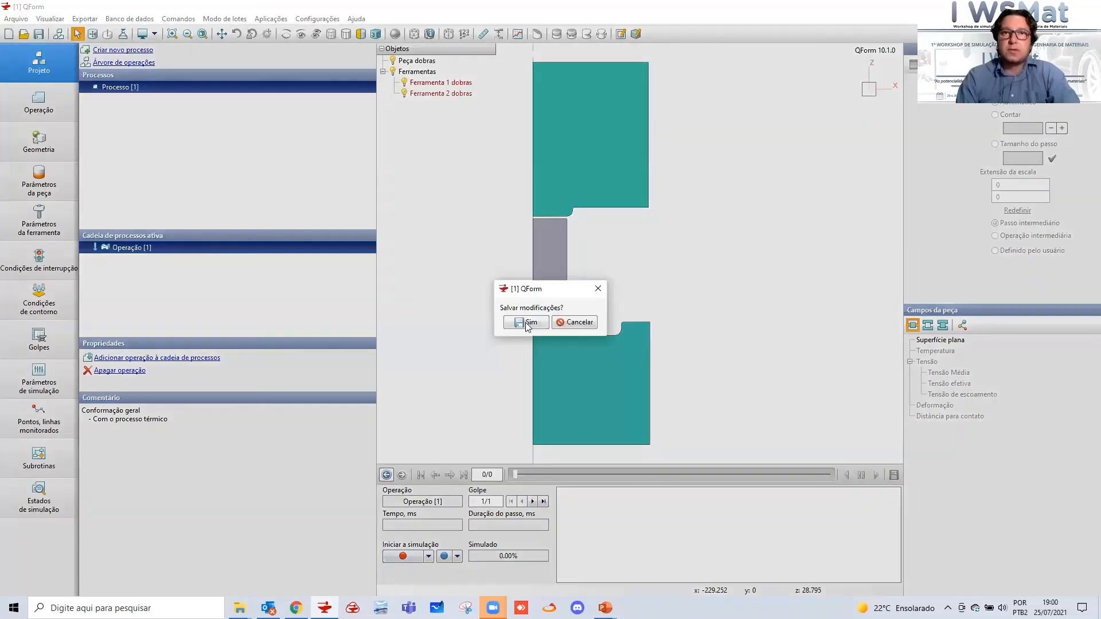
{"action": "left_click", "coordinate": [525, 322]}
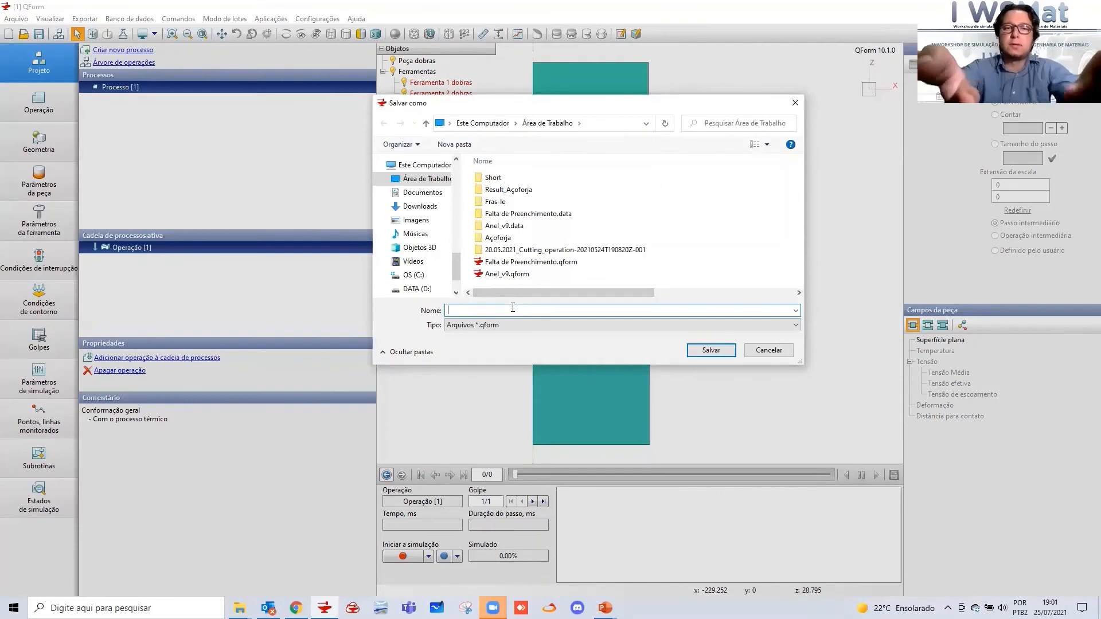
{"action": "type", "text": "Dobras"}
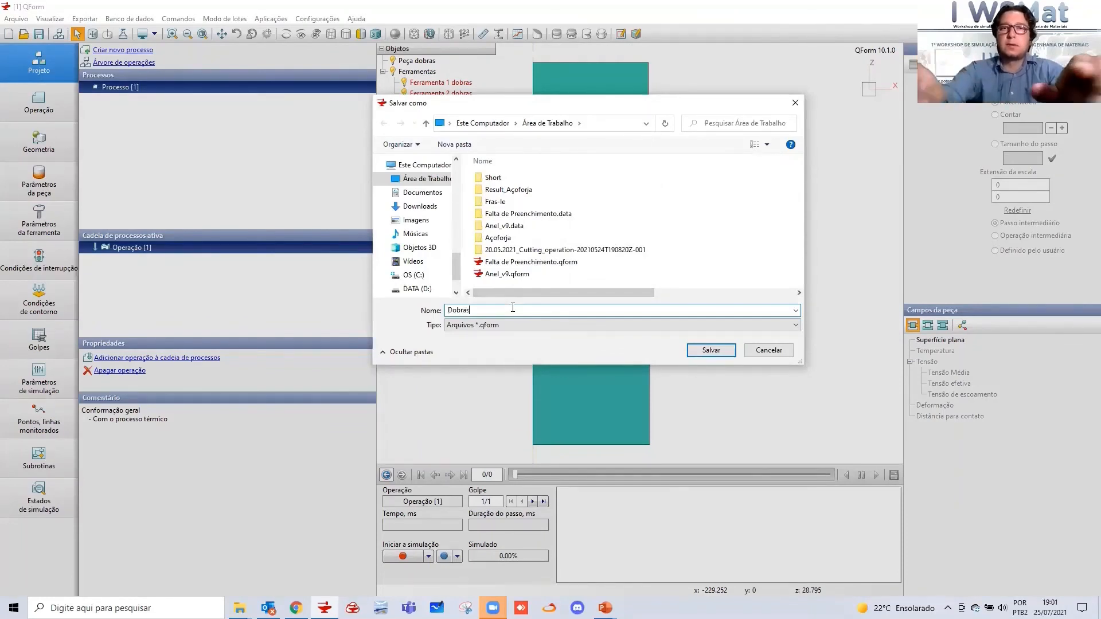
{"action": "key", "text": "Return"}
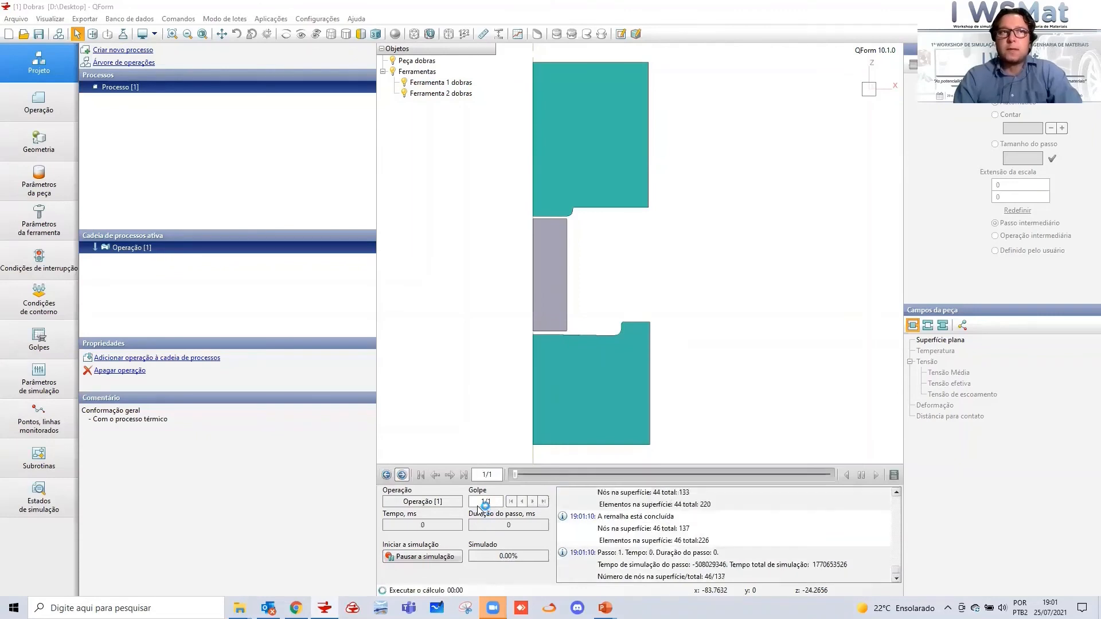
Open the blow settings and show the running simulation as a 3D cutaway with both tools transparent
{"action": "left_click", "coordinate": [54, 339]}
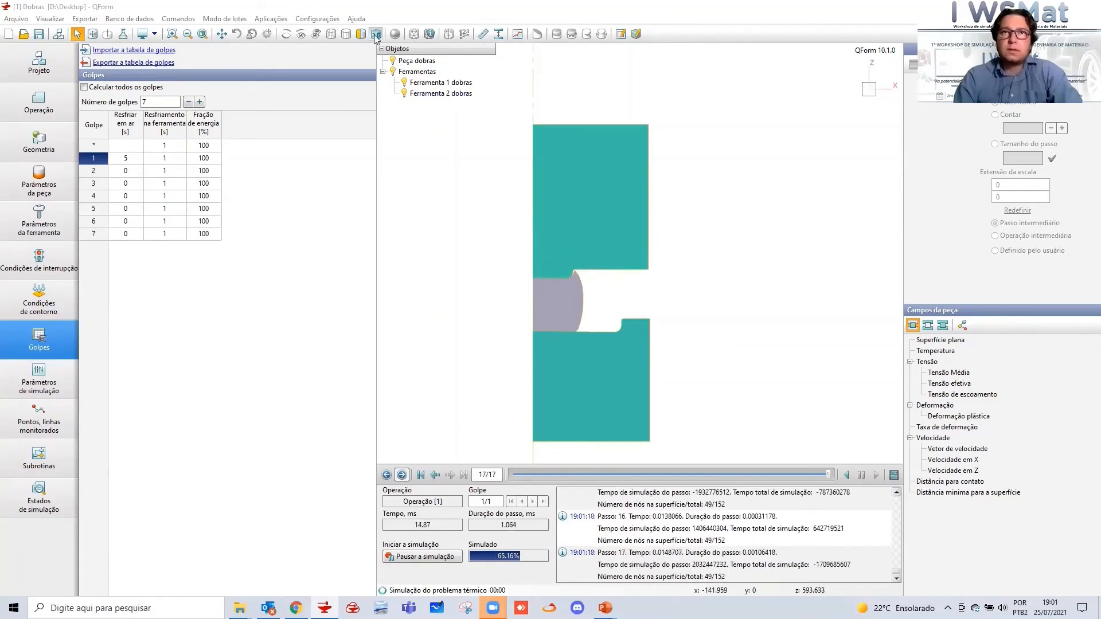
{"action": "scroll", "coordinate": [589, 198], "scroll_direction": "down", "scroll_amount": 2}
{"action": "middle_click_drag", "start_coordinate": [588, 199], "coordinate": [511, 267]}
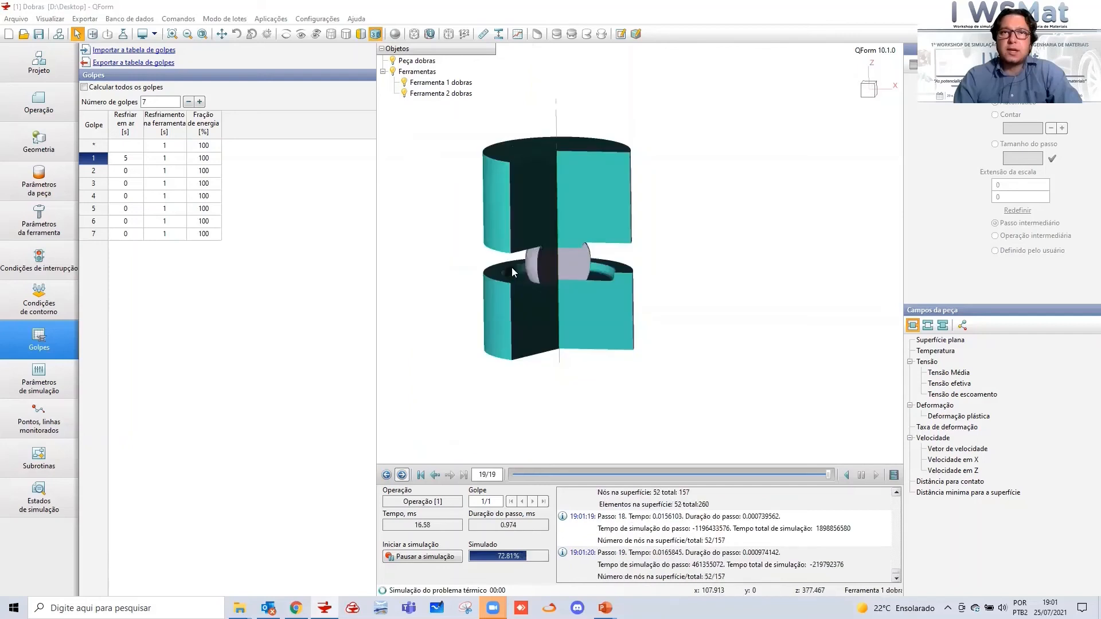
{"action": "left_click", "coordinate": [414, 71]}
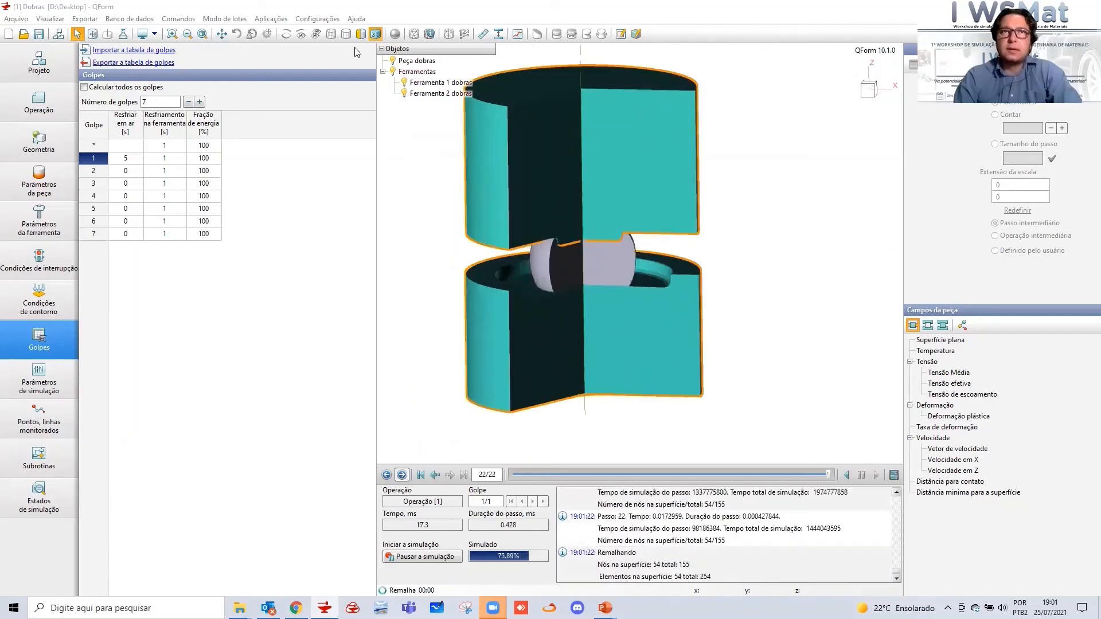
{"action": "left_click", "coordinate": [331, 35]}
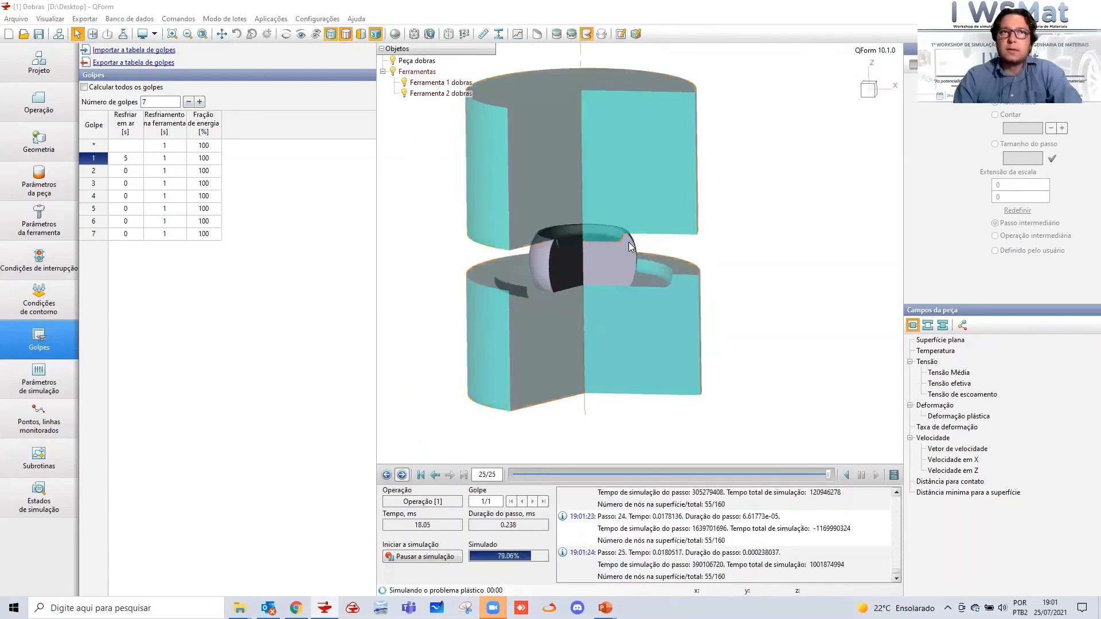
Examine the workpiece near the upper tool's corner during the blows for fold formation, in the 3D and mirrored section views
{"action": "scroll", "coordinate": [510, 280], "scroll_direction": "up", "scroll_amount": 3}
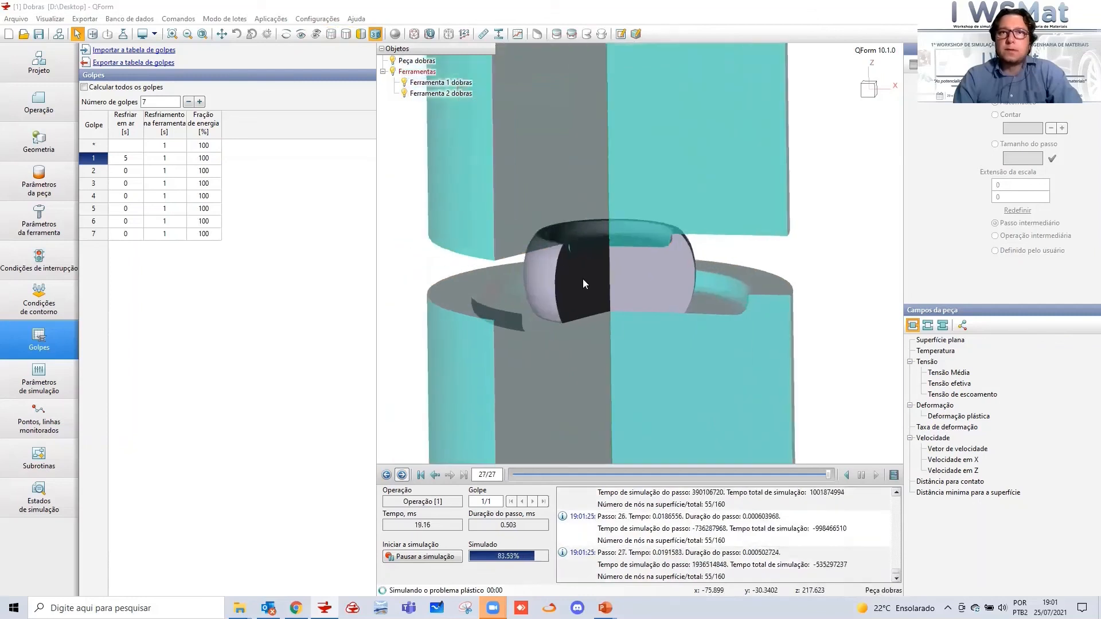
{"action": "scroll", "coordinate": [576, 303], "scroll_direction": "up", "scroll_amount": 2}
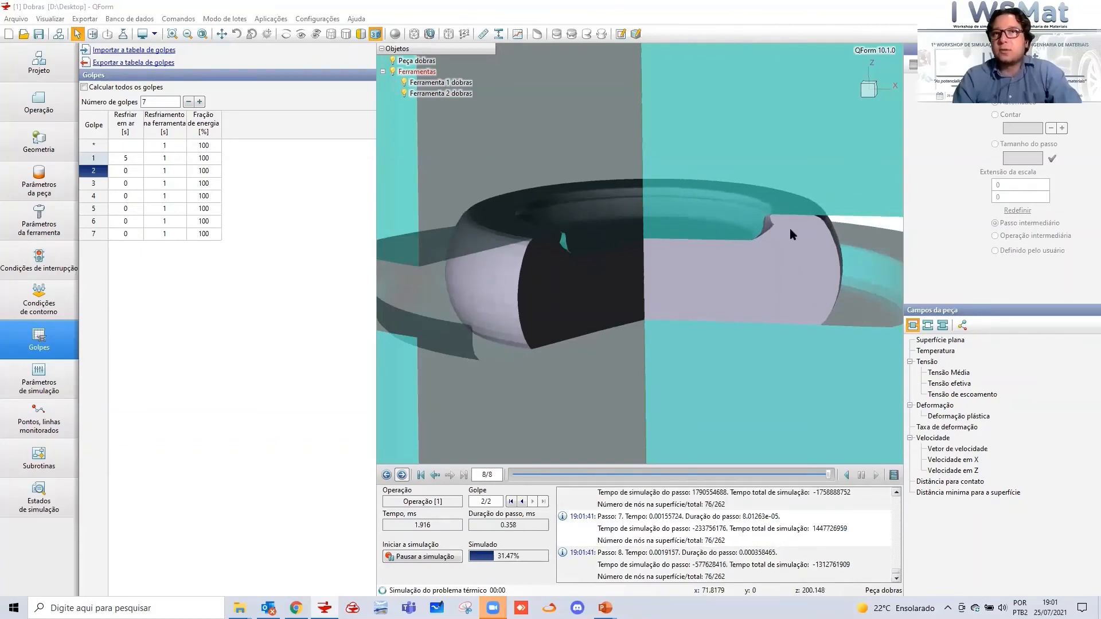
{"action": "scroll", "coordinate": [780, 238], "scroll_direction": "up", "scroll_amount": 2}
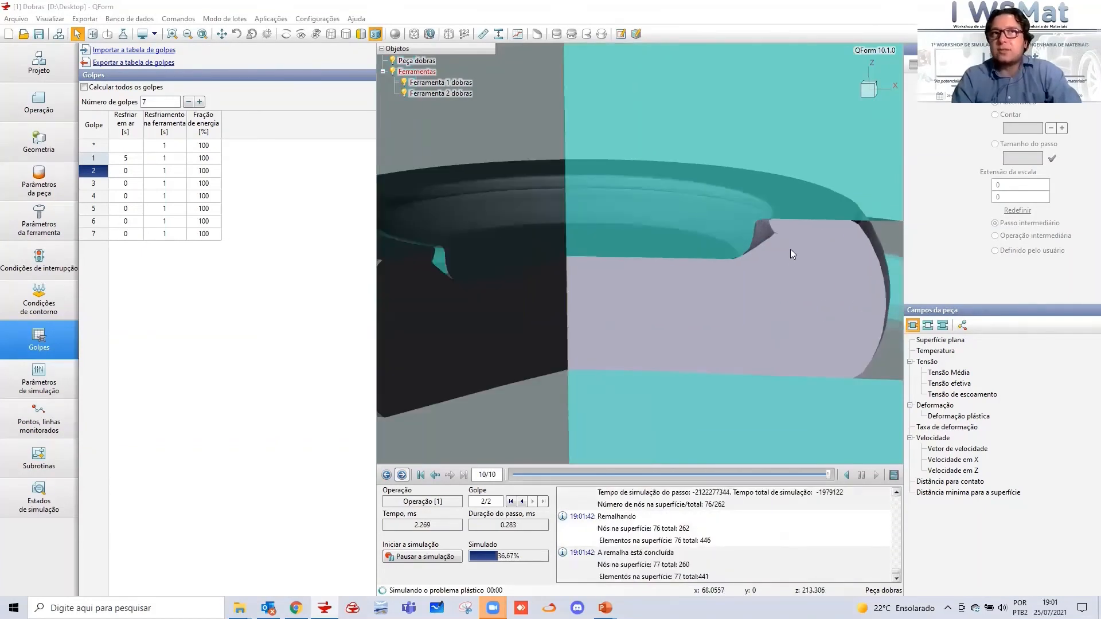
{"action": "scroll", "coordinate": [791, 248], "scroll_direction": "up", "scroll_amount": 3}
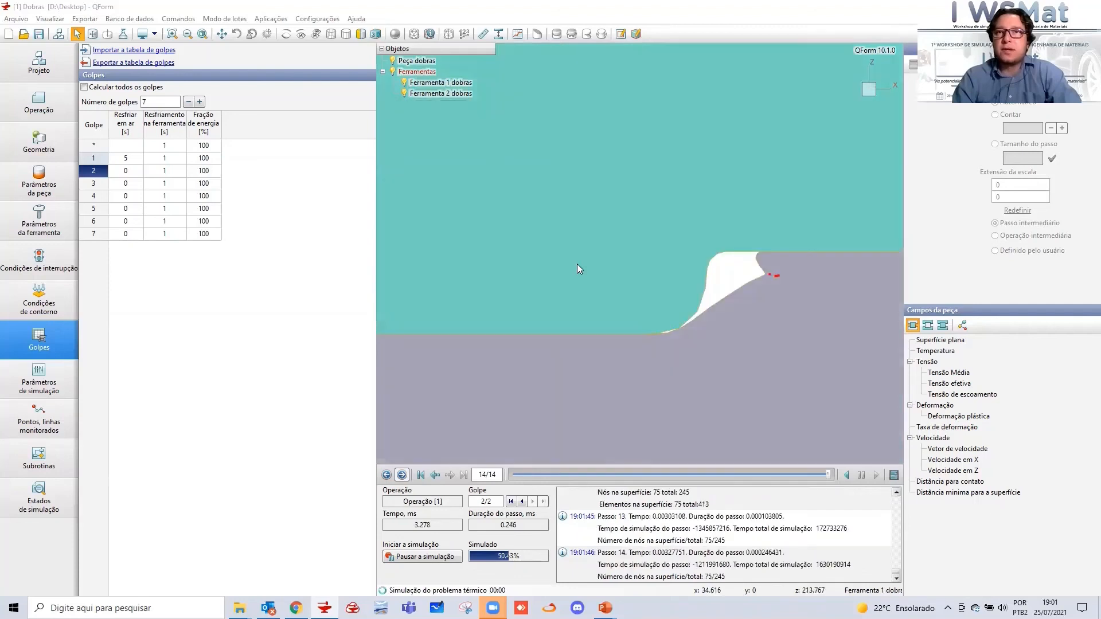
{"action": "scroll", "coordinate": [592, 295], "scroll_direction": "down", "scroll_amount": 3}
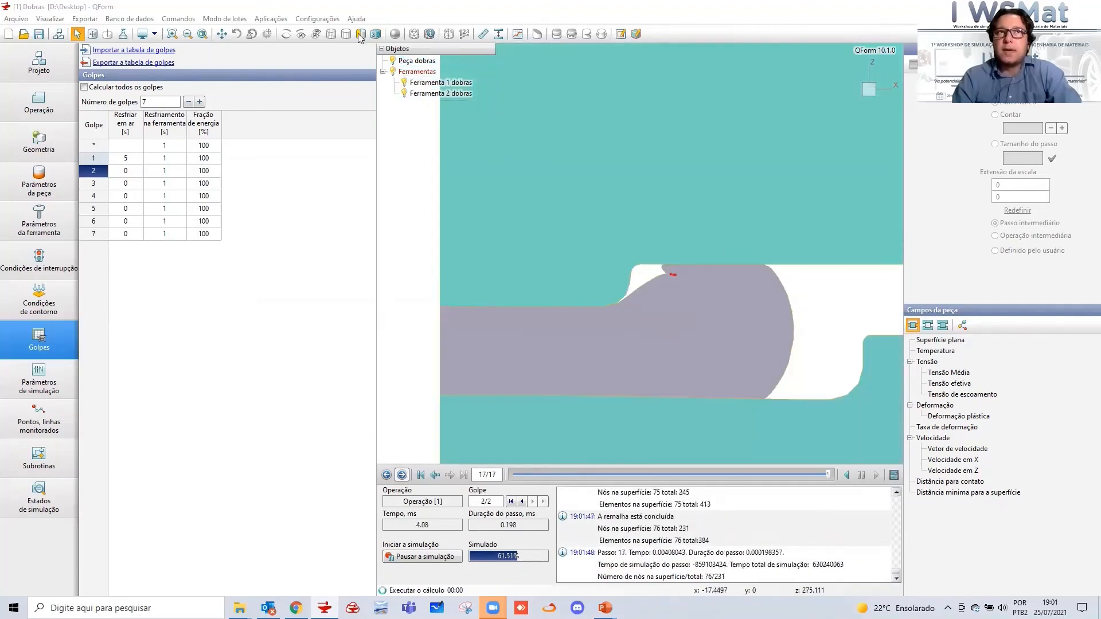
{"action": "scroll", "coordinate": [562, 224], "scroll_direction": "down", "scroll_amount": 3}
{"action": "scroll", "coordinate": [603, 246], "scroll_direction": "up", "scroll_amount": 2}
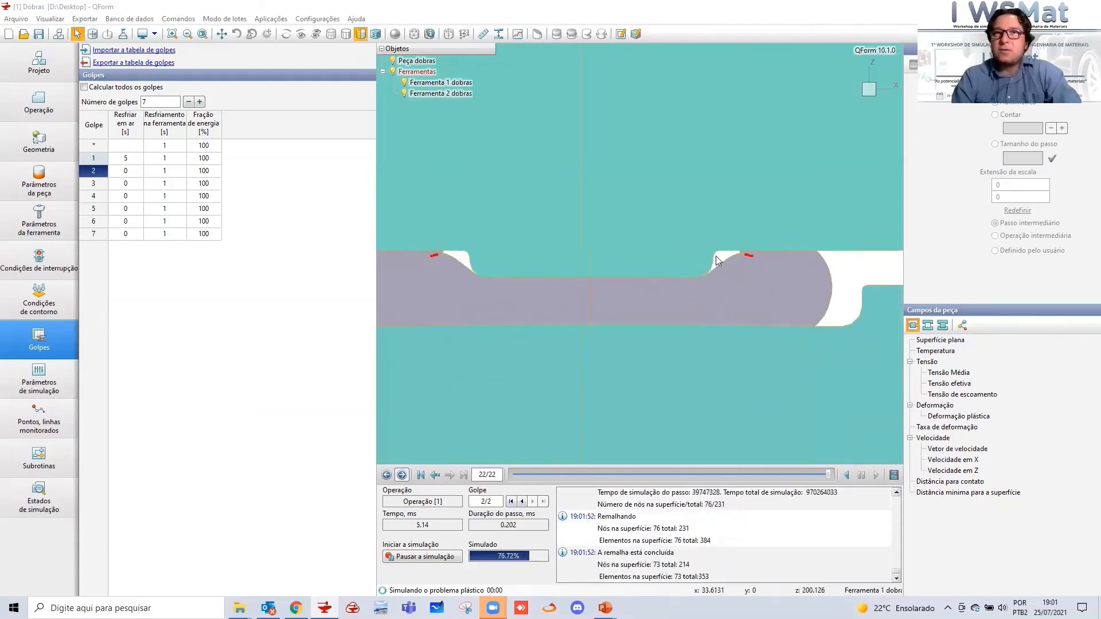
{"action": "scroll", "coordinate": [851, 275], "scroll_direction": "up", "scroll_amount": 2}
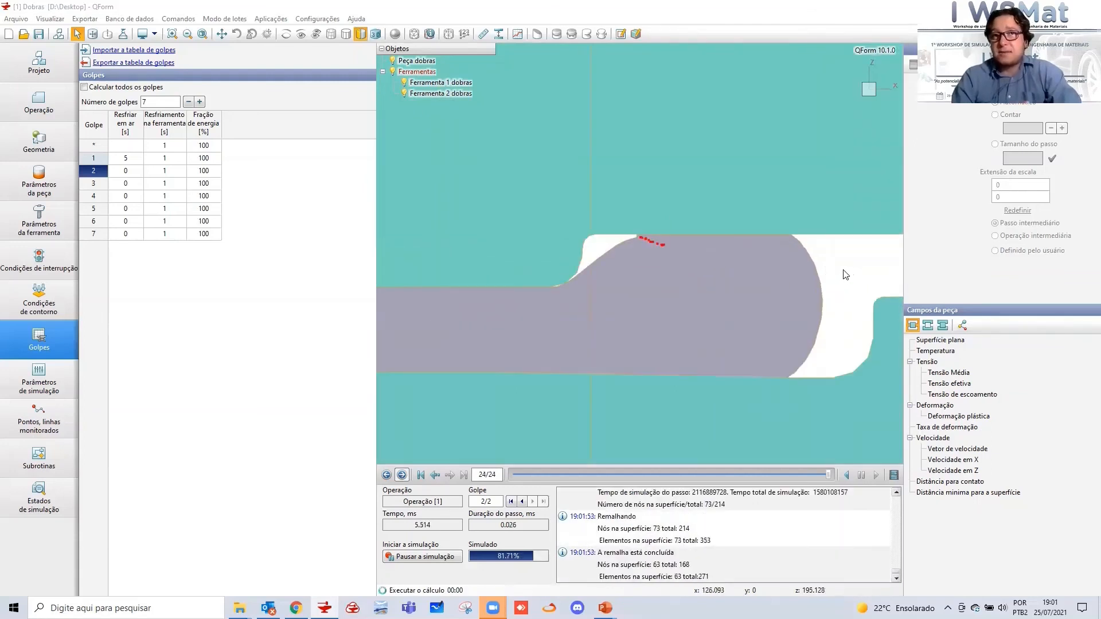
{"action": "scroll", "coordinate": [596, 261], "scroll_direction": "down", "scroll_amount": 2}
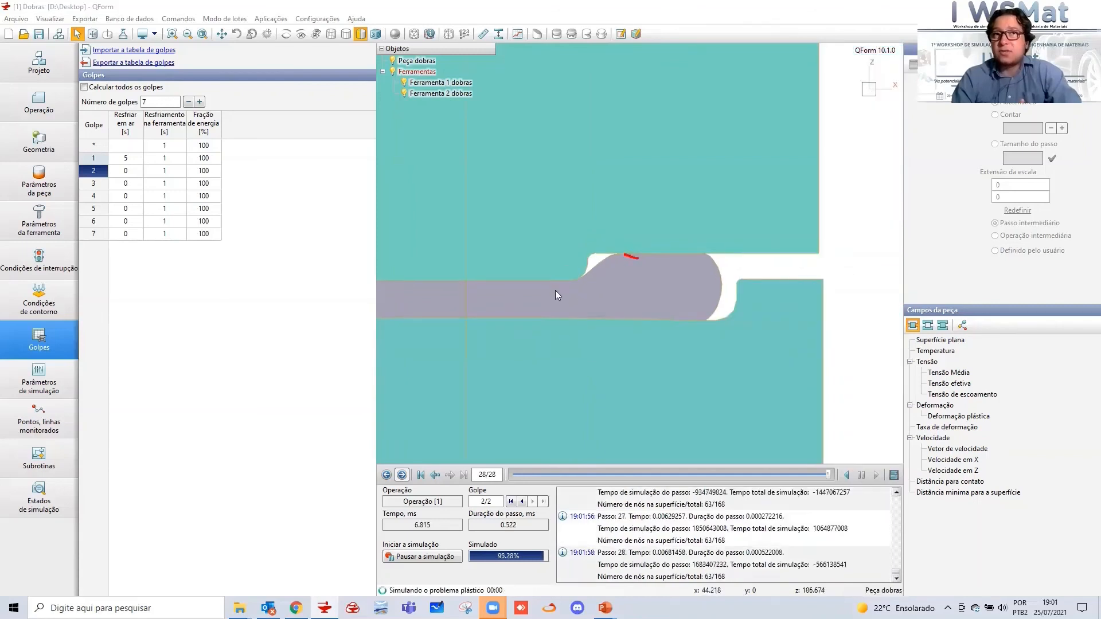
{"action": "scroll", "coordinate": [592, 286], "scroll_direction": "up", "scroll_amount": 1}
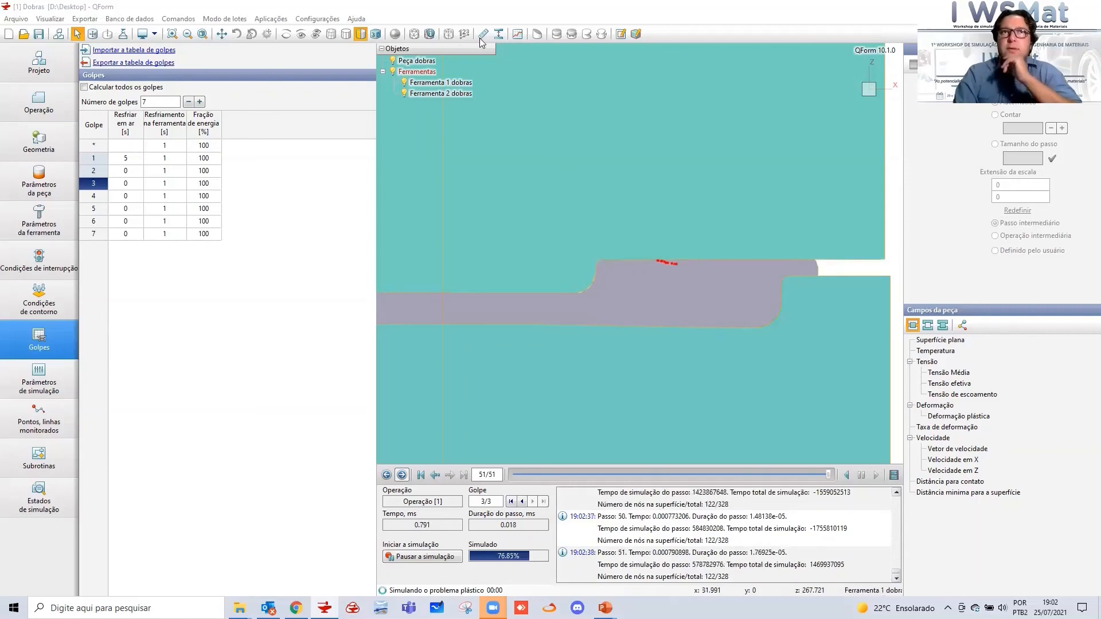
Measure the gap between the two tools at the flash and check it in the 3D and section views
{"action": "left_click", "coordinate": [498, 34]}
{"action": "left_click", "coordinate": [850, 267]}
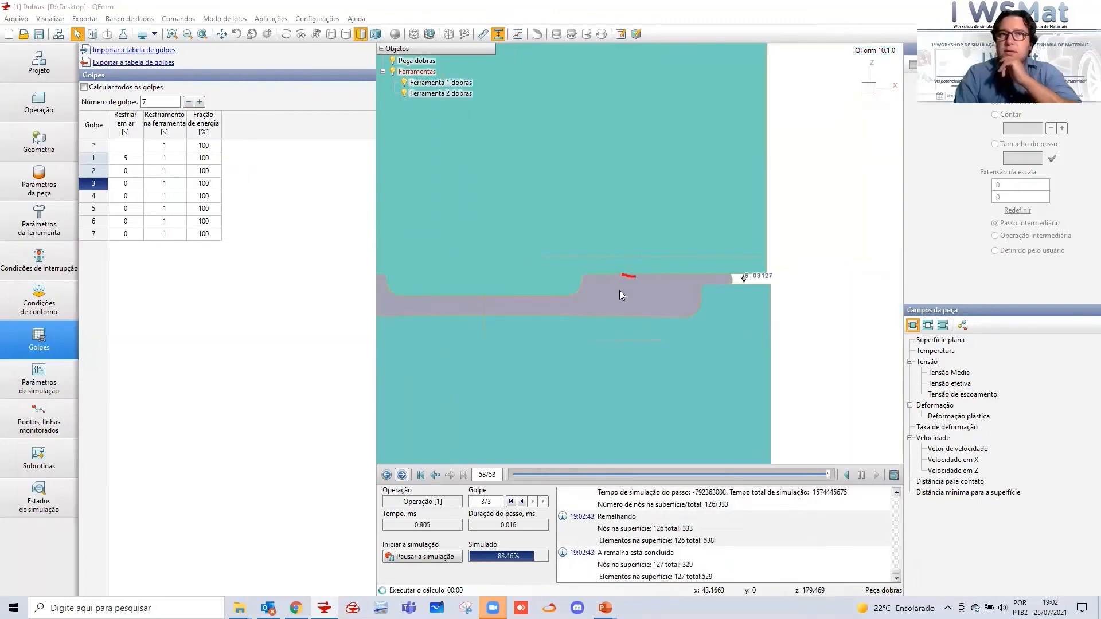
{"action": "left_click", "coordinate": [376, 35]}
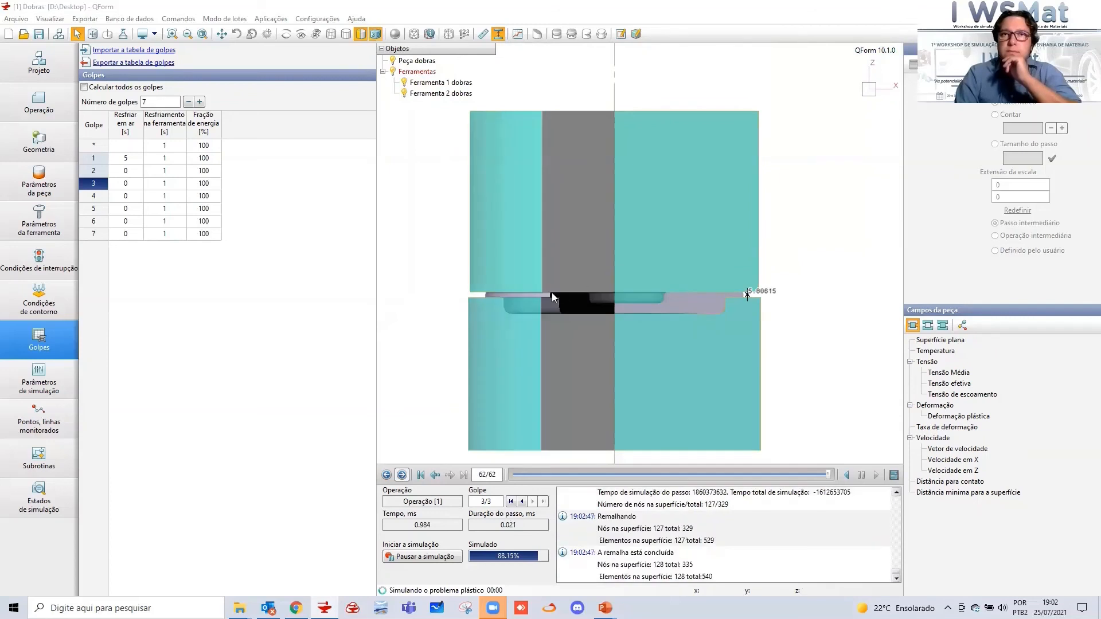
{"action": "left_click", "coordinate": [374, 35]}
{"action": "scroll", "coordinate": [492, 308], "scroll_direction": "up", "scroll_amount": 2}
{"action": "scroll", "coordinate": [835, 319], "scroll_direction": "up", "scroll_amount": 1}
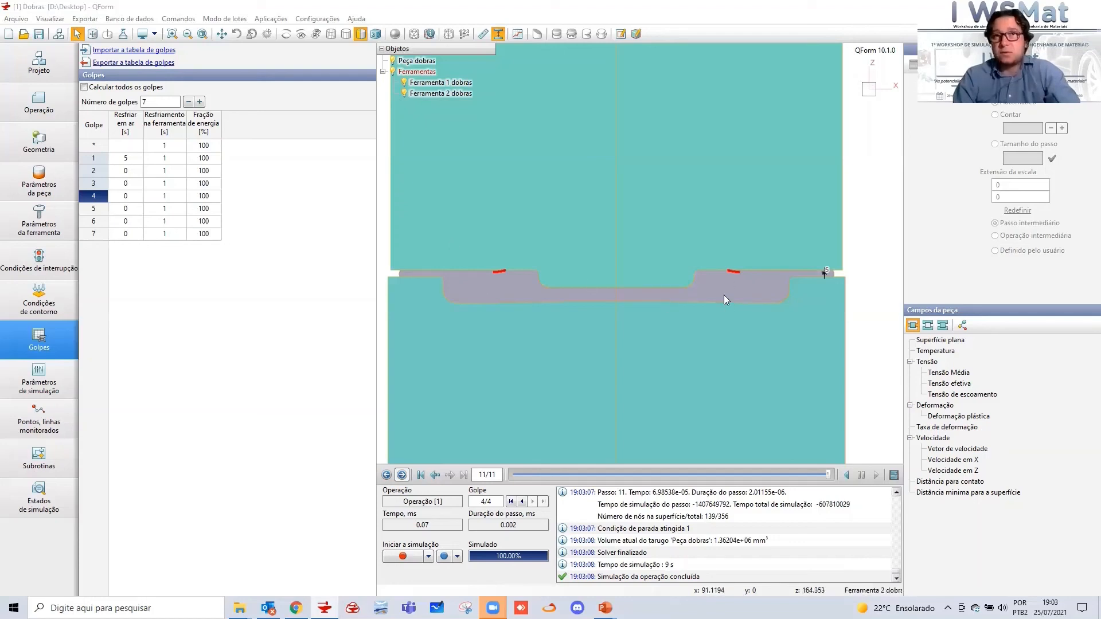
Examine the marked fold lines on the workpiece's upper surface at the end of the last simulated blow
{"action": "middle_click_drag", "start_coordinate": [744, 275], "coordinate": [741, 280]}
{"action": "scroll", "coordinate": [741, 284], "scroll_direction": "up", "scroll_amount": 3}
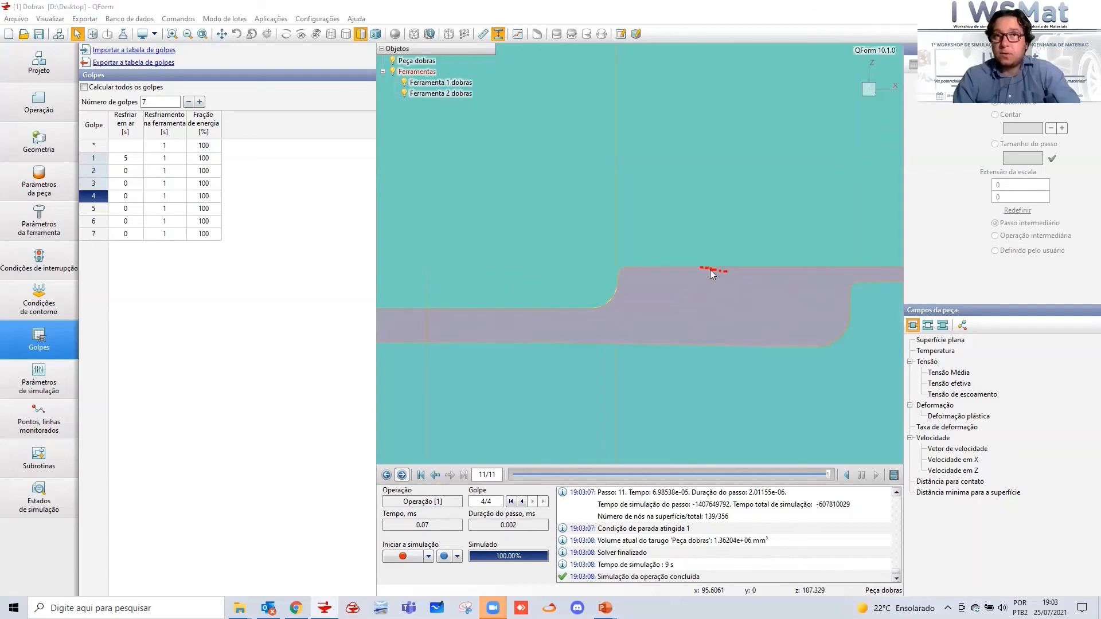
{"action": "scroll", "coordinate": [706, 269], "scroll_direction": "down", "scroll_amount": 2}
{"action": "scroll", "coordinate": [703, 270], "scroll_direction": "down", "scroll_amount": 3}
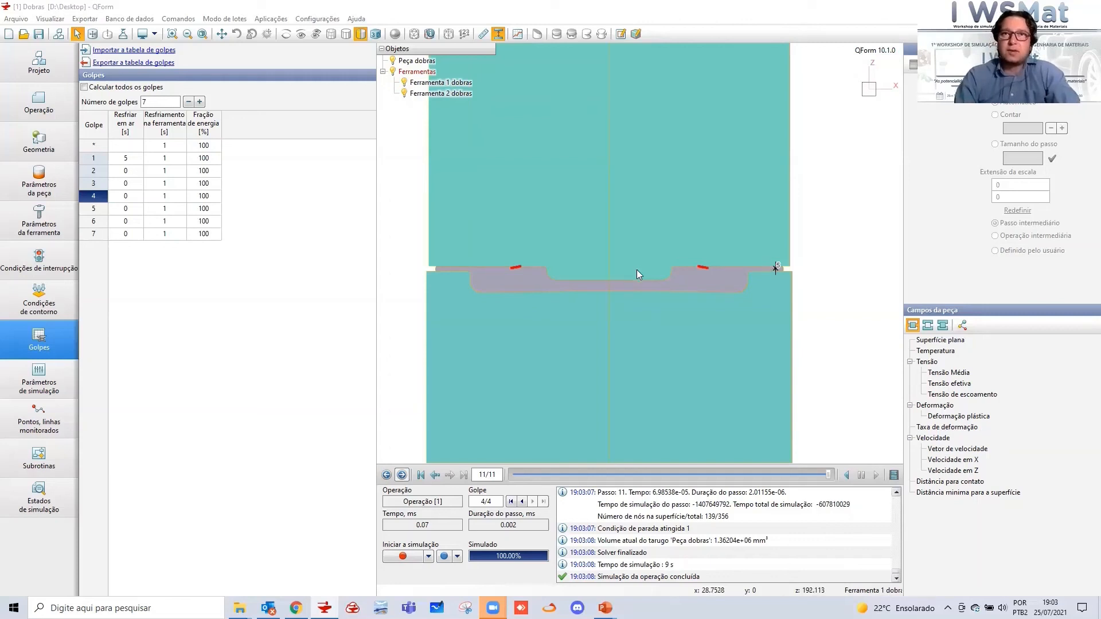
Step back from the fourth blow to the first, comparing the workpiece's section and fold lines at the end of each
{"action": "left_click", "coordinate": [522, 502]}
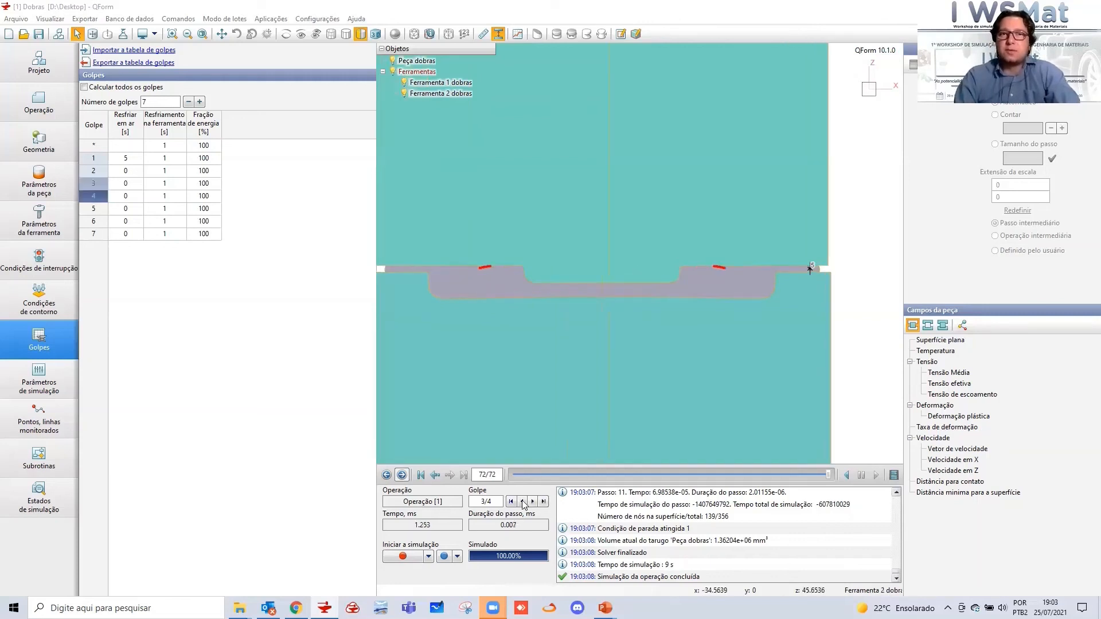
{"action": "left_click", "coordinate": [522, 502]}
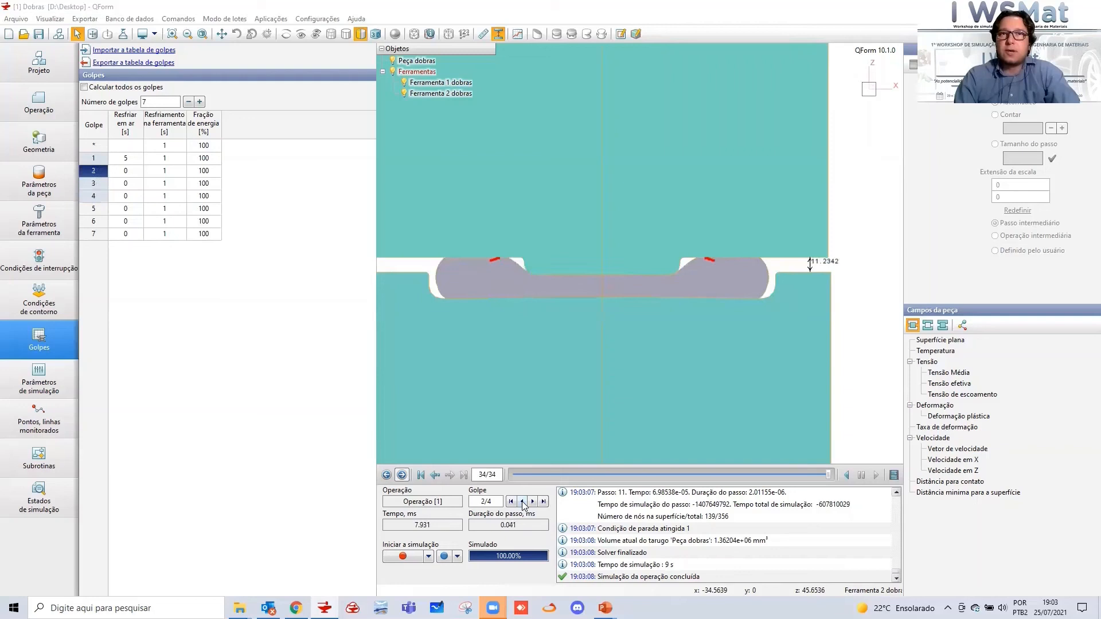
{"action": "left_click", "coordinate": [522, 503]}
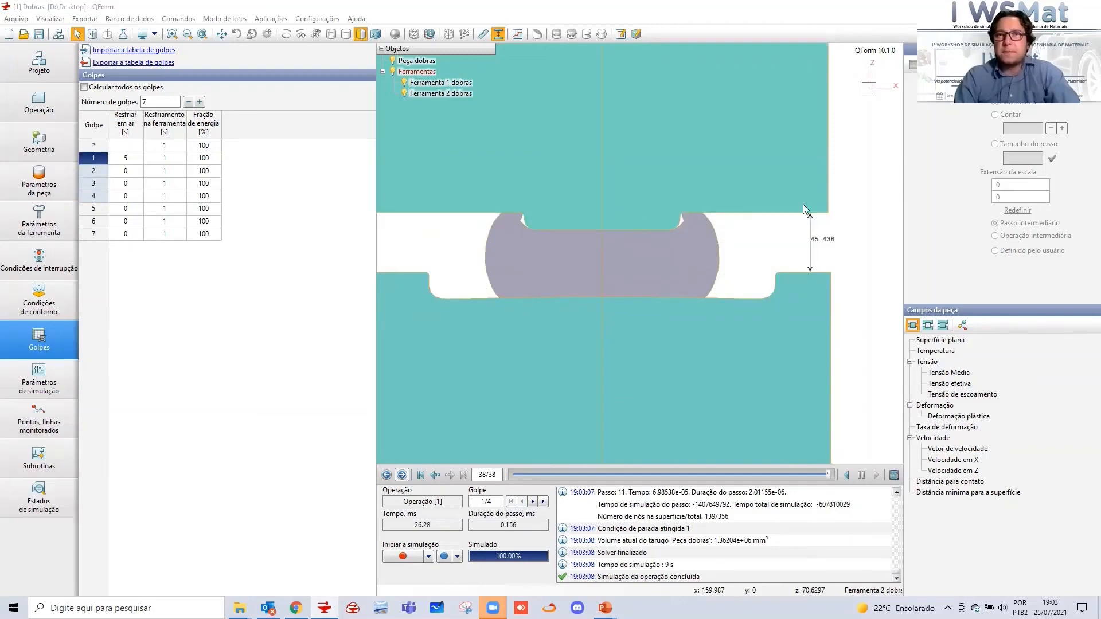
Examine how material flows around the upper tool's corner through blow 1, and compare it with the fold at the end of blow 2
{"action": "scroll", "coordinate": [803, 204], "scroll_direction": "up", "scroll_amount": 2}
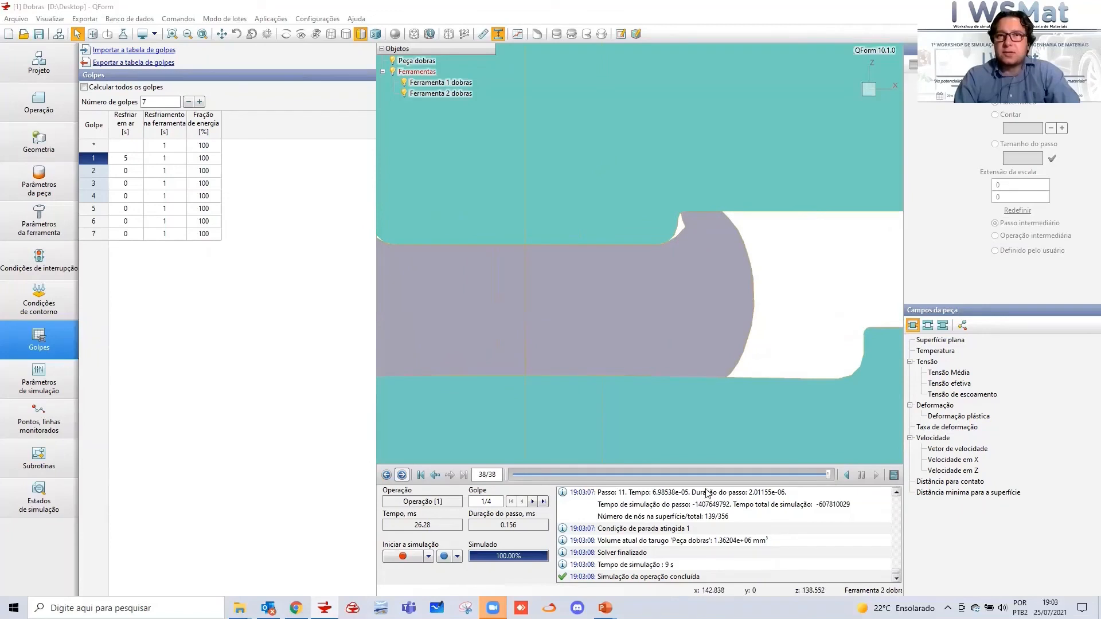
{"action": "left_click", "coordinate": [522, 474]}
{"action": "left_click_drag", "start_coordinate": [591, 483], "coordinate": [665, 506]}
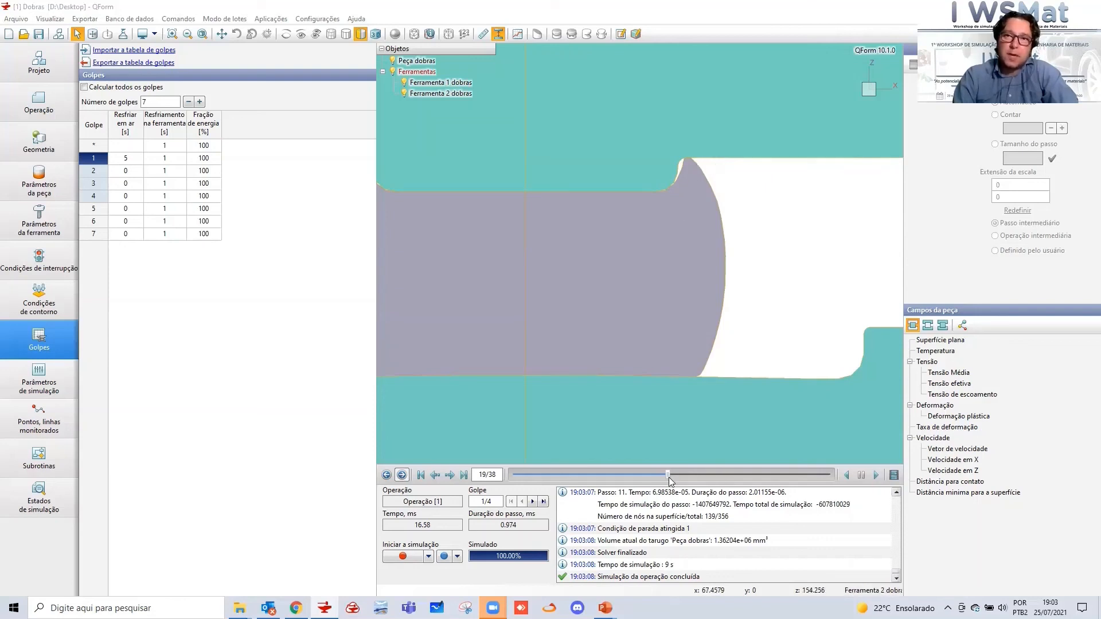
{"action": "left_click_drag", "start_coordinate": [668, 475], "coordinate": [834, 483]}
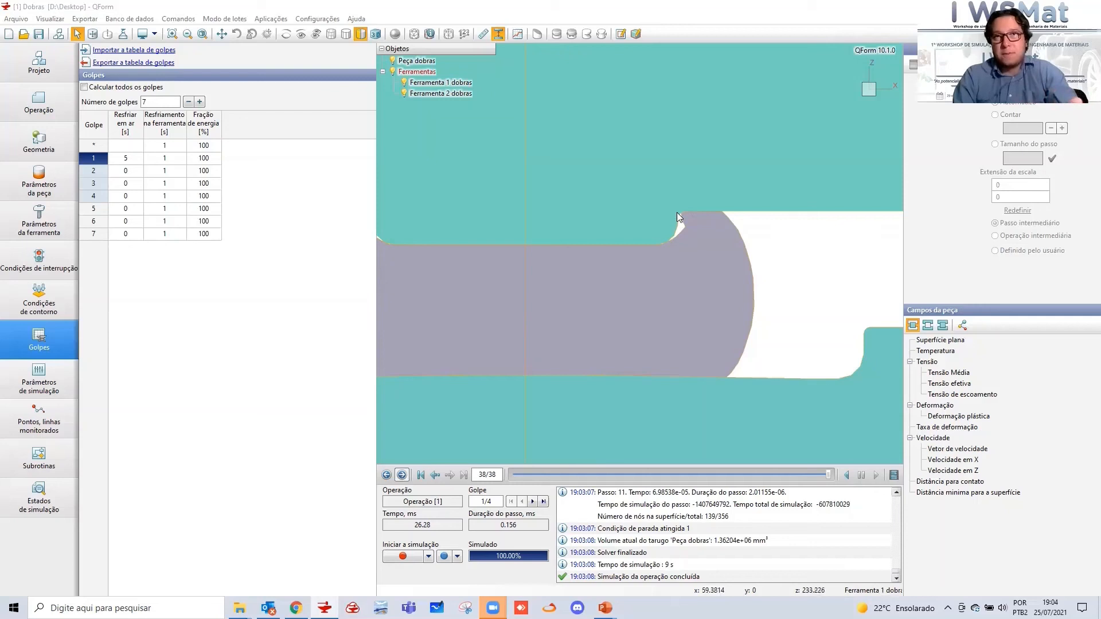
{"action": "left_click", "coordinate": [532, 501]}
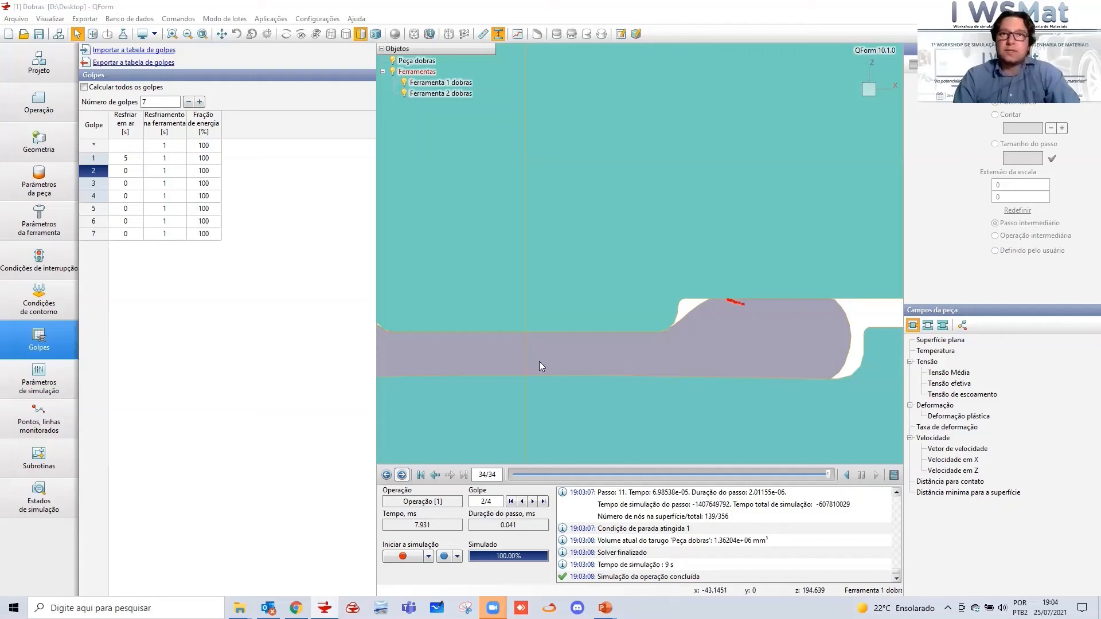
Switch to the presentation slide listing the setup of simulations (a) to (f)
{"action": "key", "text": "alt+Tab"}
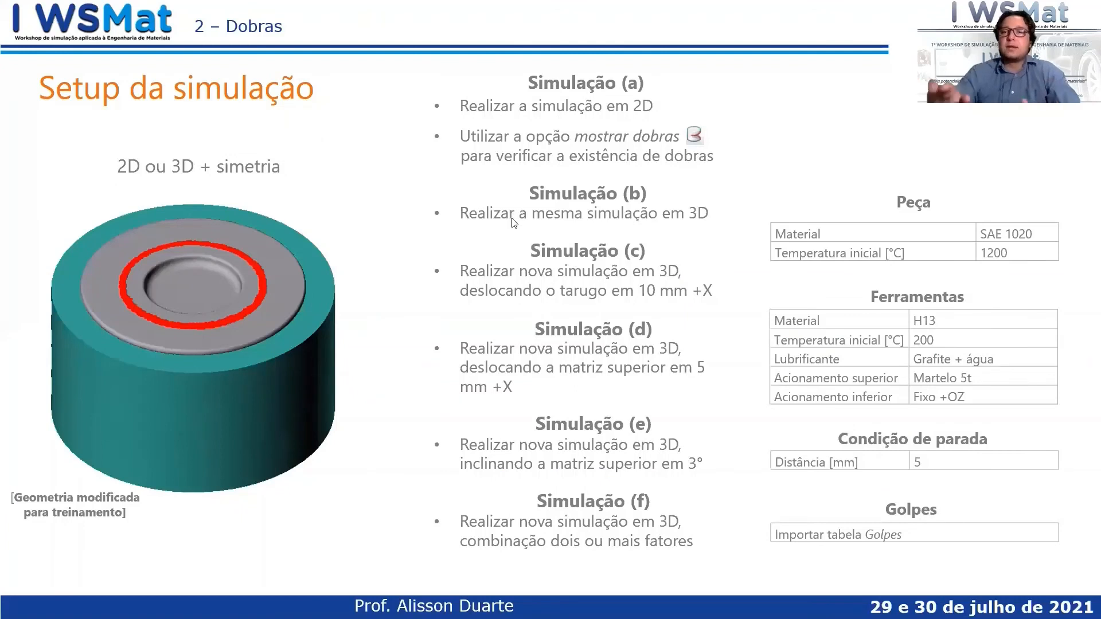